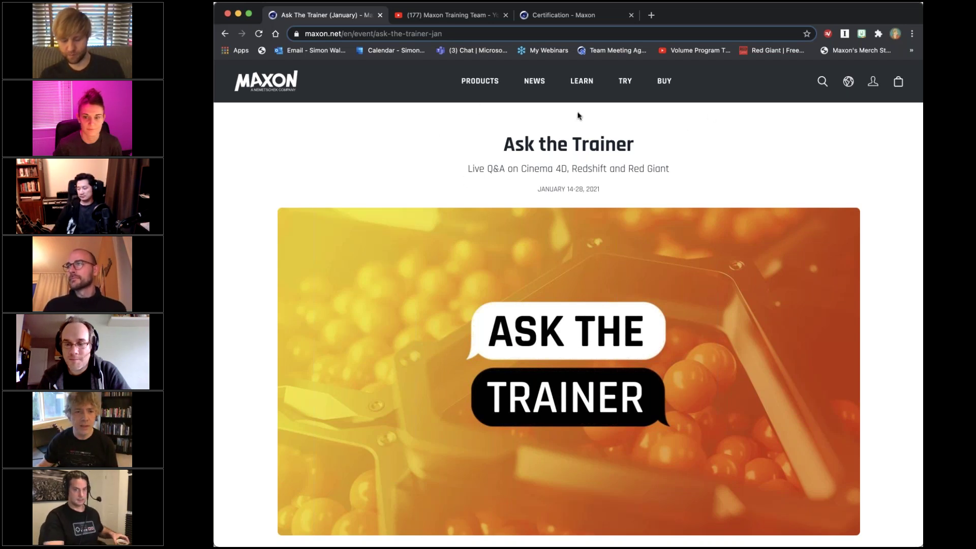
# - Open Maxon's Events page and look through the upcoming event listings, including Ask The Trainer and Demystifying Post-Production
pyautogui.moveTo(534, 81)
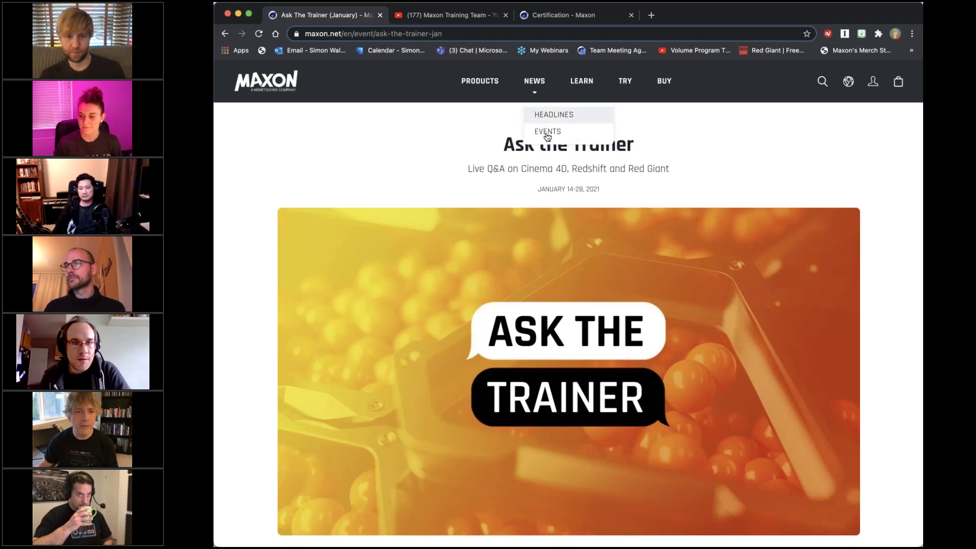
pyautogui.click(566, 136)
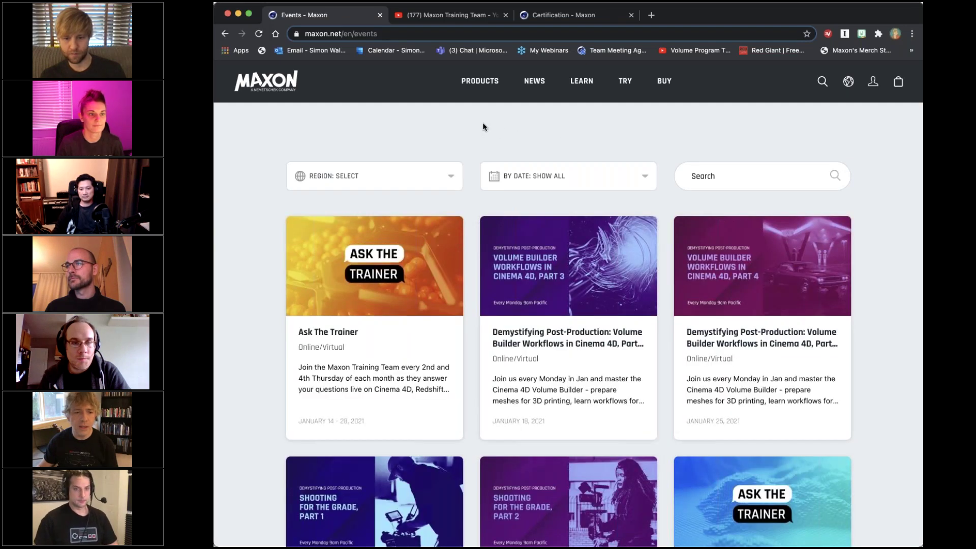
pyautogui.scroll(-3, 483, 127)
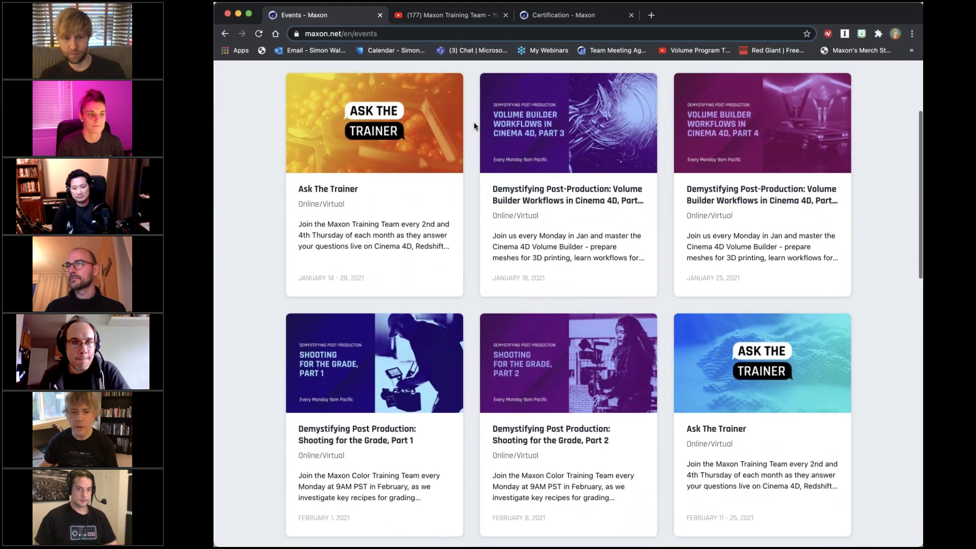
pyautogui.scroll(-1, 474, 125)
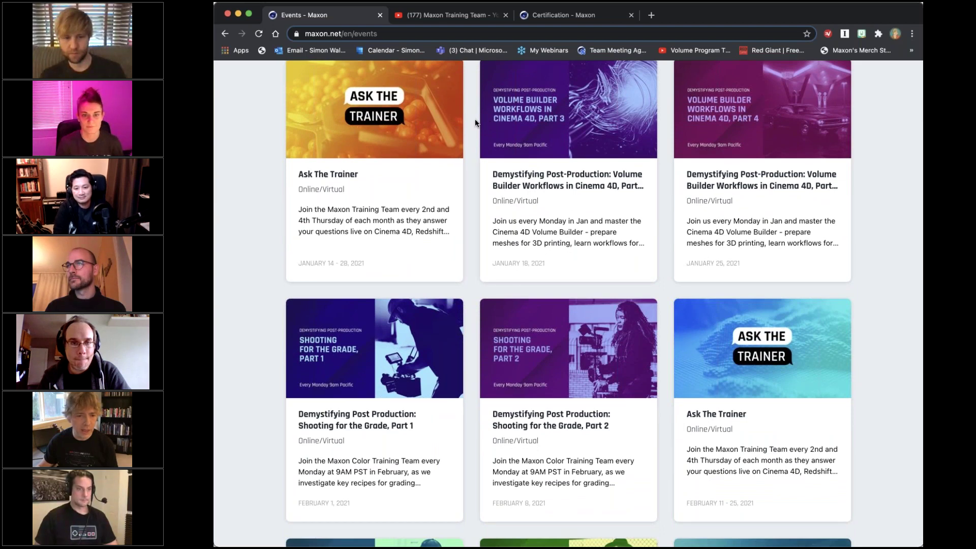
pyautogui.scroll(-3, 503, 276)
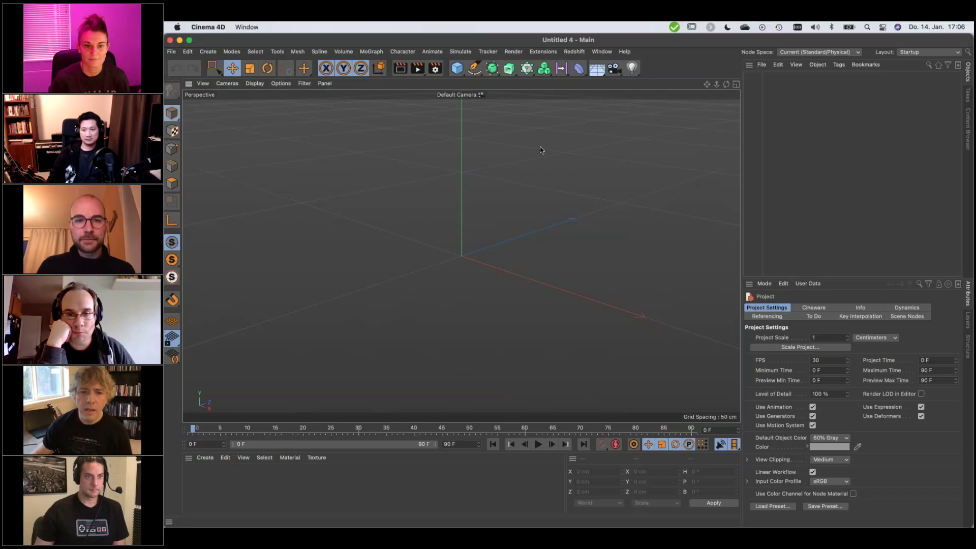
# - Add a Cylinder primitive to the empty scene
pyautogui.click(456, 67)
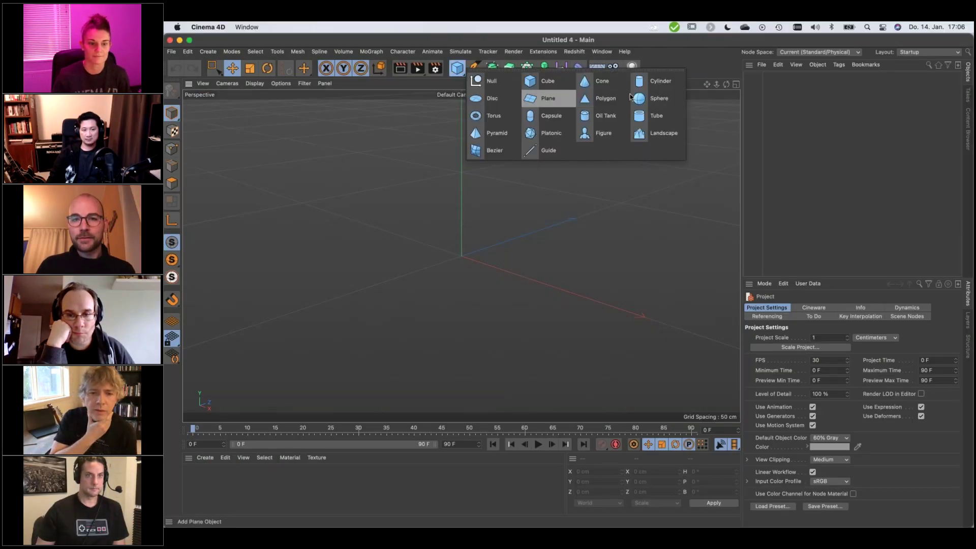
pyautogui.click(645, 85)
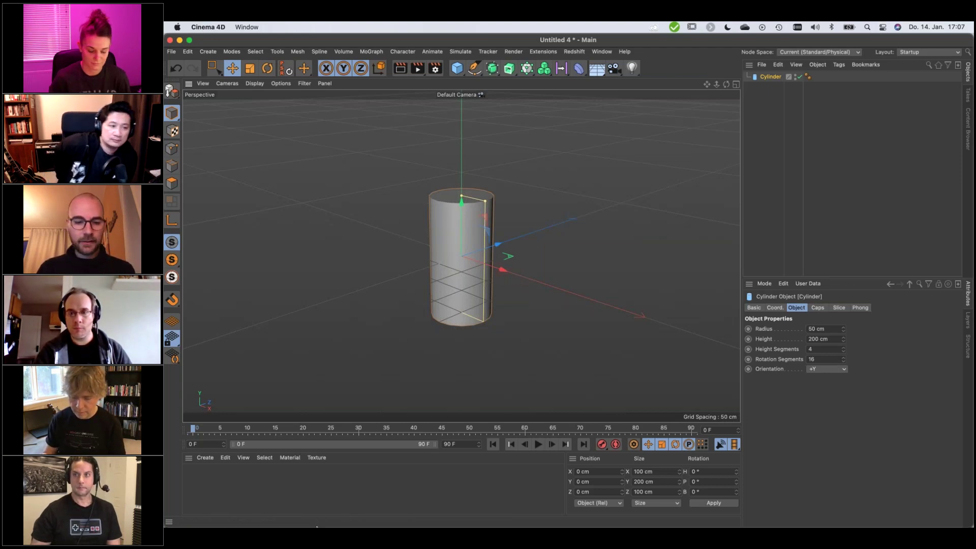
# - Switch to Safari and open the website cineversity.com
pyautogui.moveTo(394, 523)
pyautogui.click(548, 516)
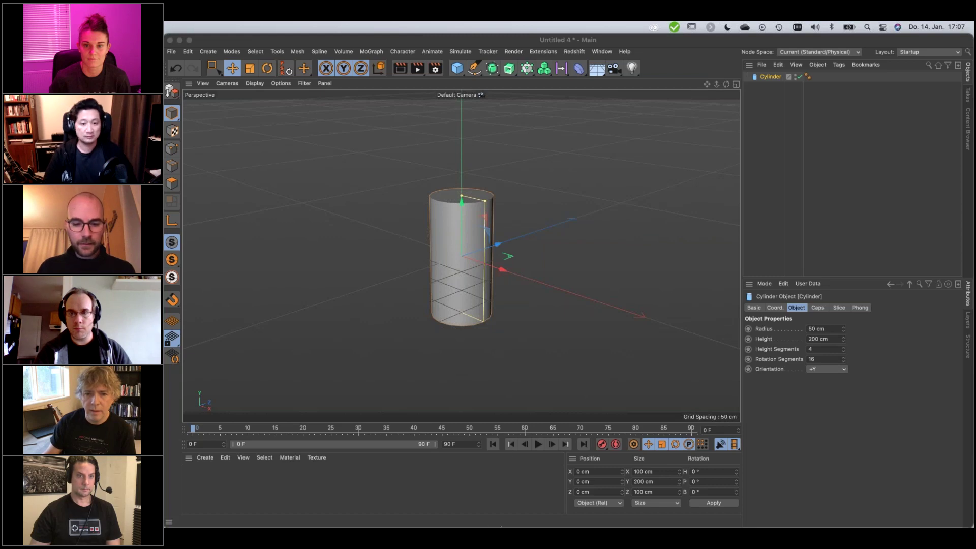
pyautogui.moveTo(501, 527)
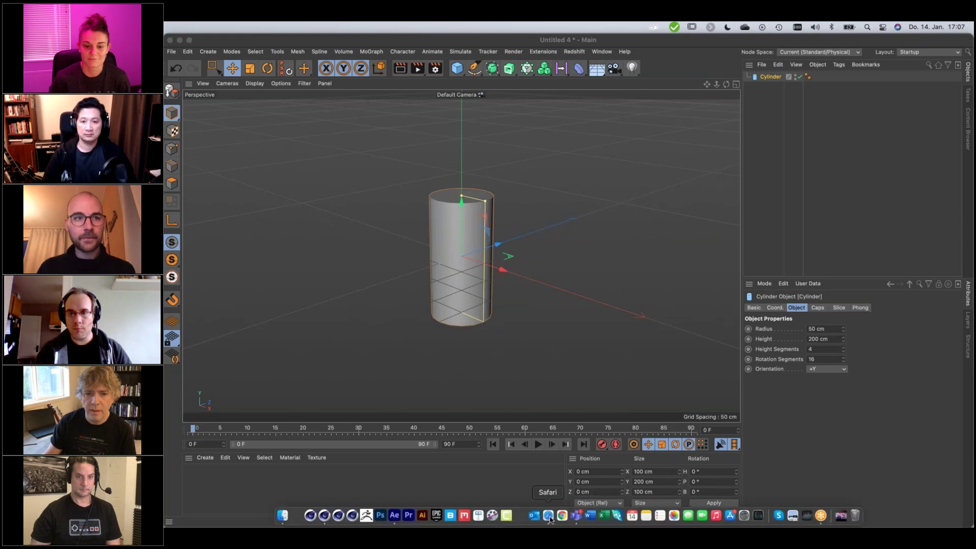
pyautogui.click(549, 516)
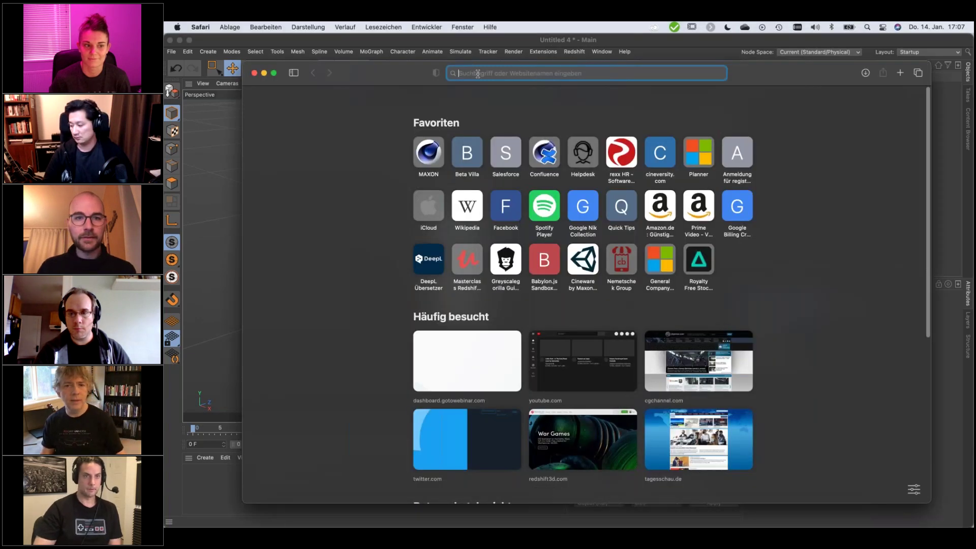
pyautogui.write('cineversity.com')
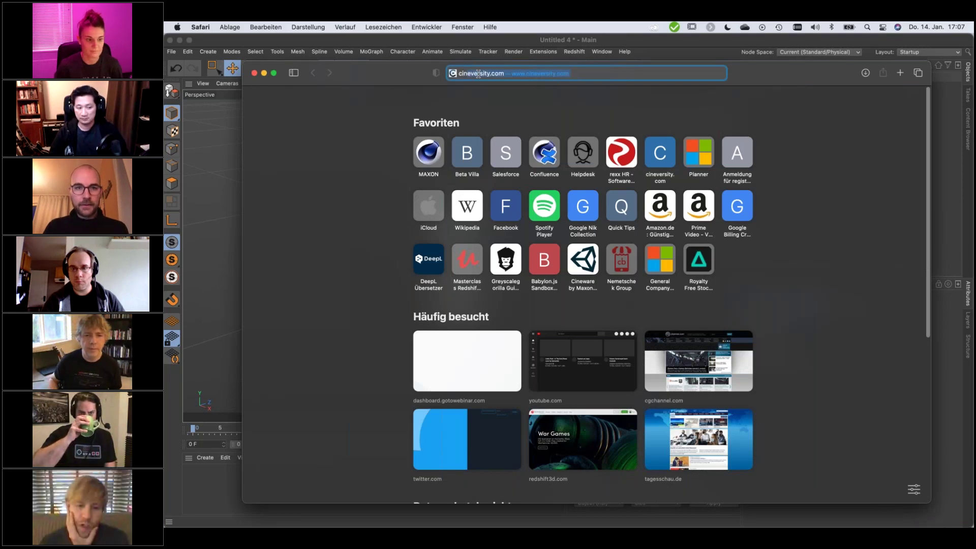
pyautogui.press('Return')
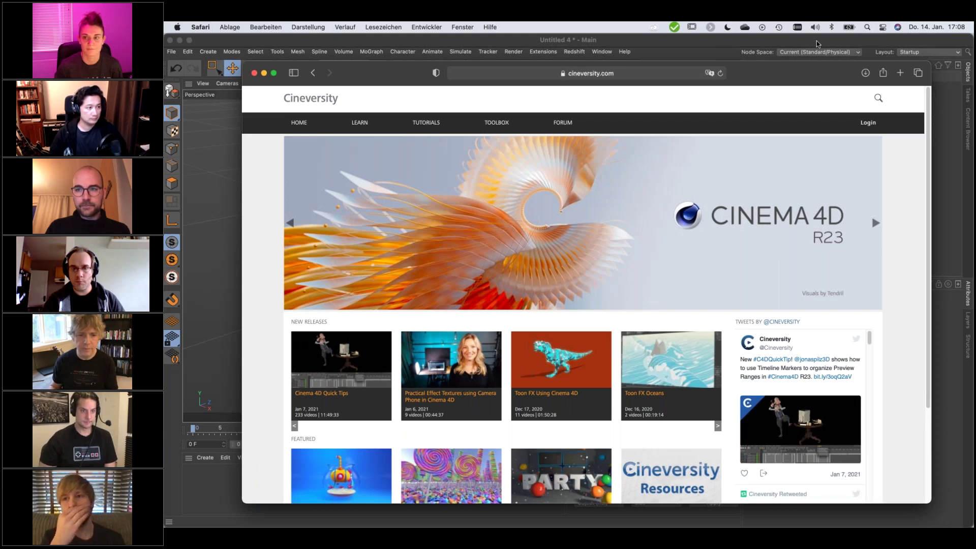
# - Search the Cineversity site for "toon rig" tutorials
pyautogui.moveTo(788, 73); pyautogui.dragTo(777, 46)
pyautogui.click(867, 74)
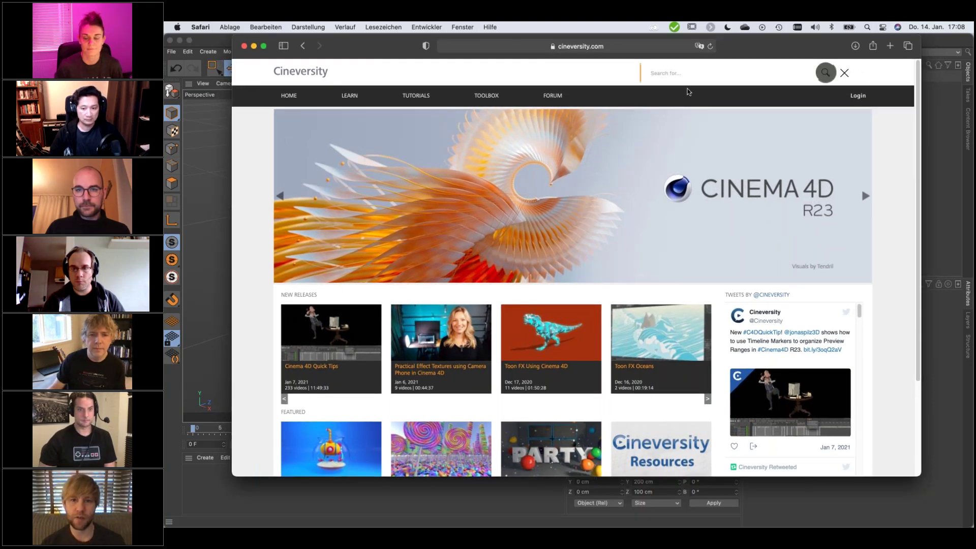
pyautogui.click(679, 74)
pyautogui.write('toon rig')
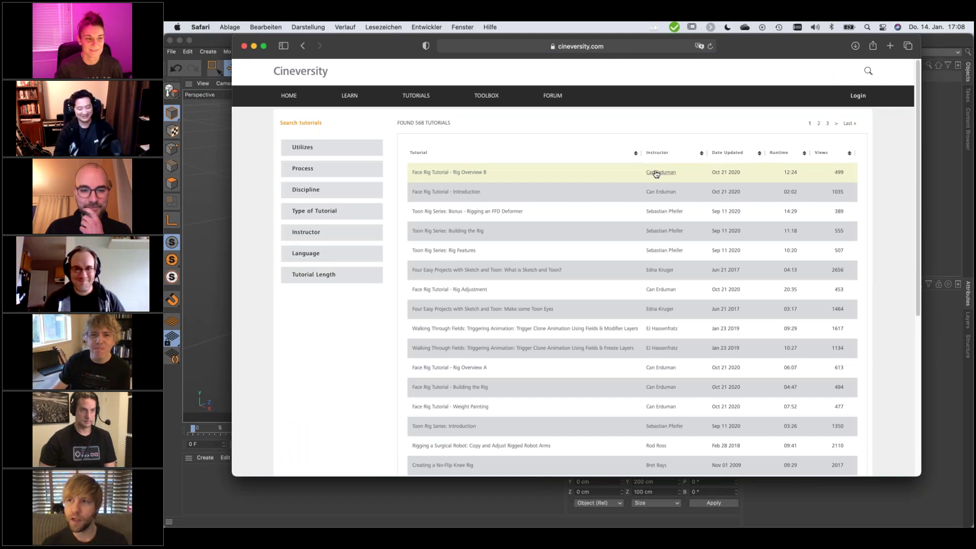
# - Open the "Toon Rig Series: Introduction" tutorial and pause its video
pyautogui.click(447, 429)
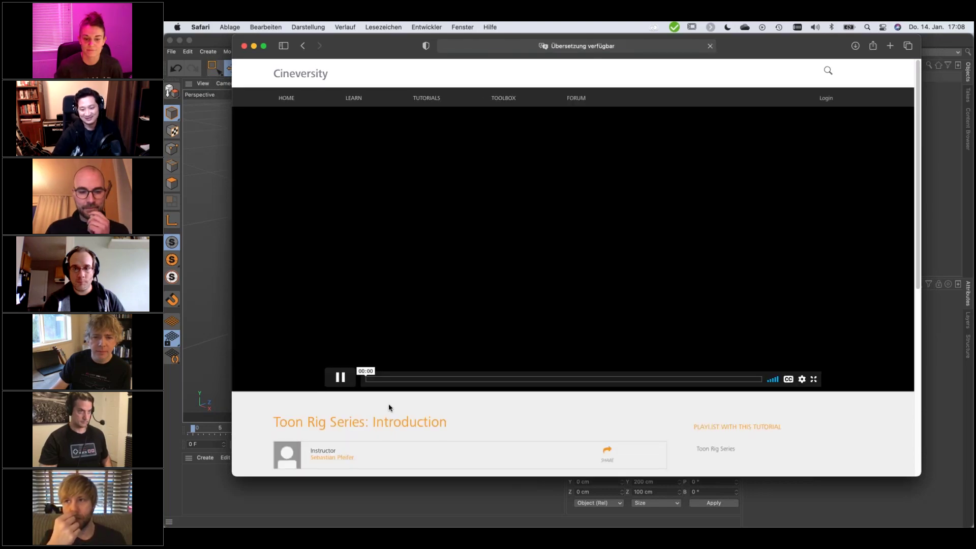
pyautogui.click(340, 376)
pyautogui.scroll(-3, 336, 368)
pyautogui.scroll(3, 335, 368)
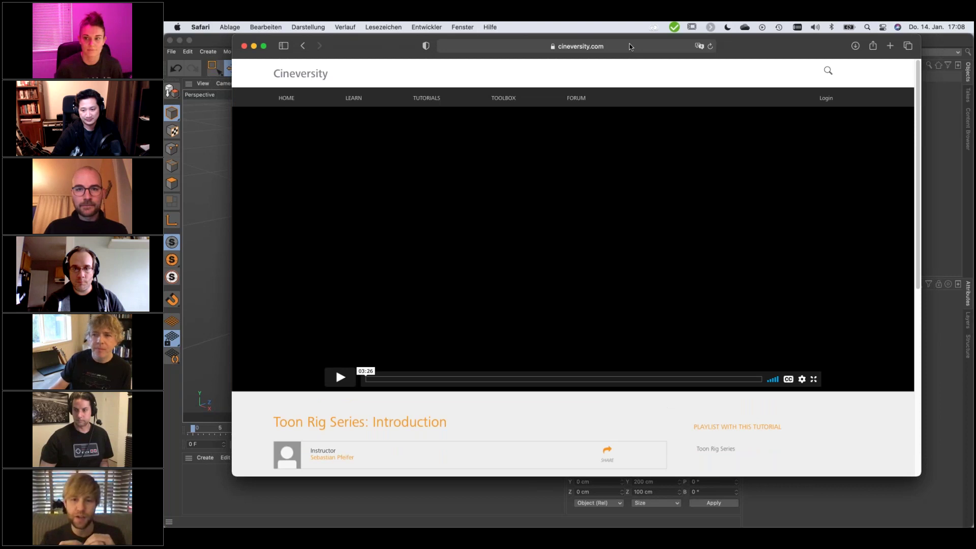
# - Select the full web address of the tutorial page and switch back to Cinema 4D
pyautogui.click(630, 47)
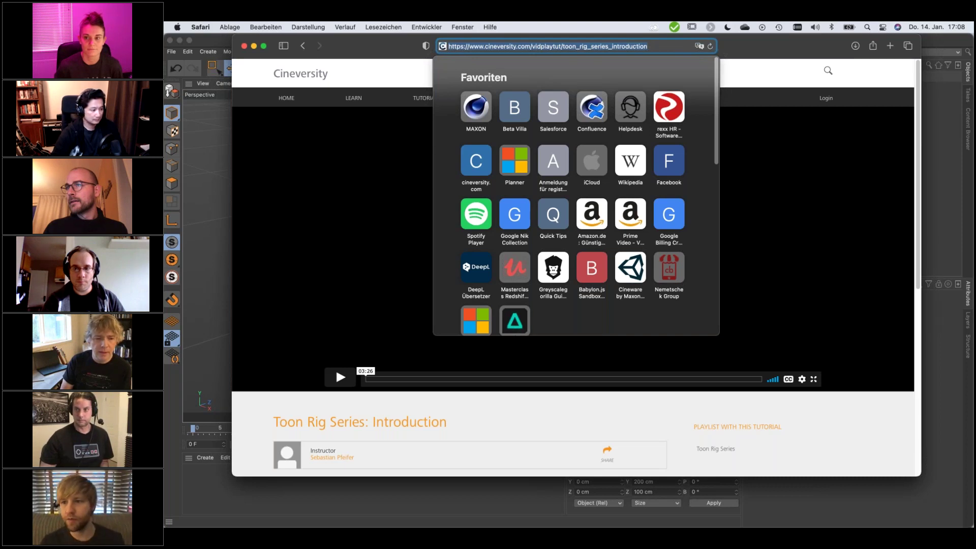
pyautogui.press('super+Tab')
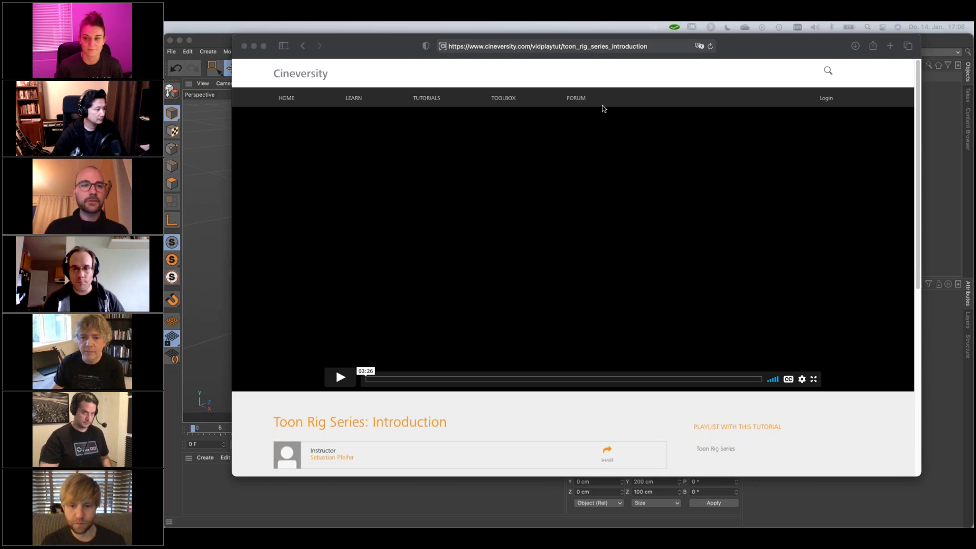
pyautogui.click(216, 41)
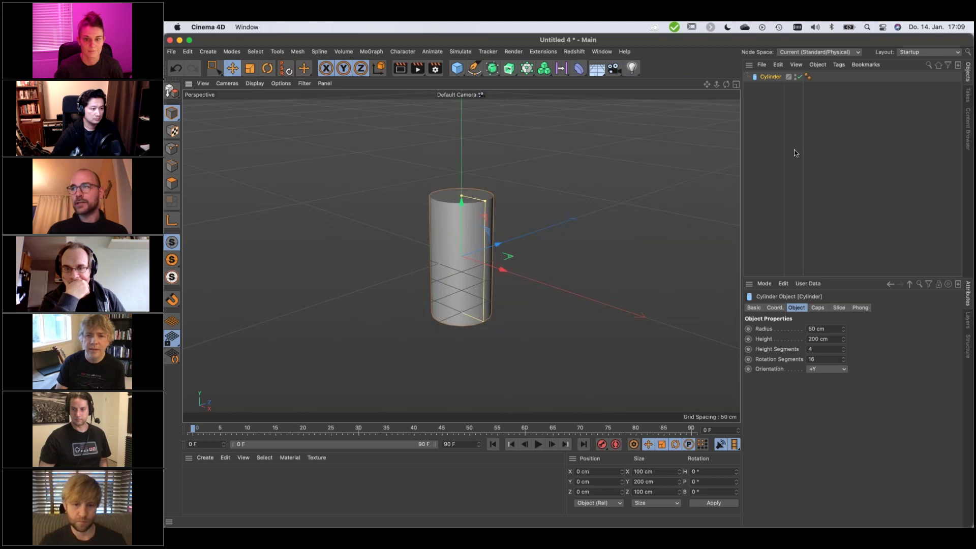
pyautogui.rightClick(765, 82)
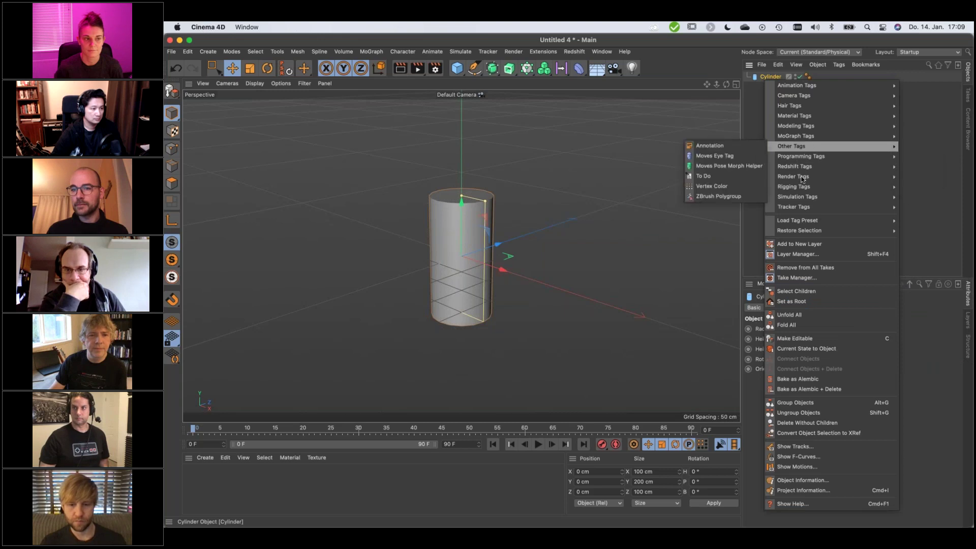
pyautogui.moveTo(803, 187)
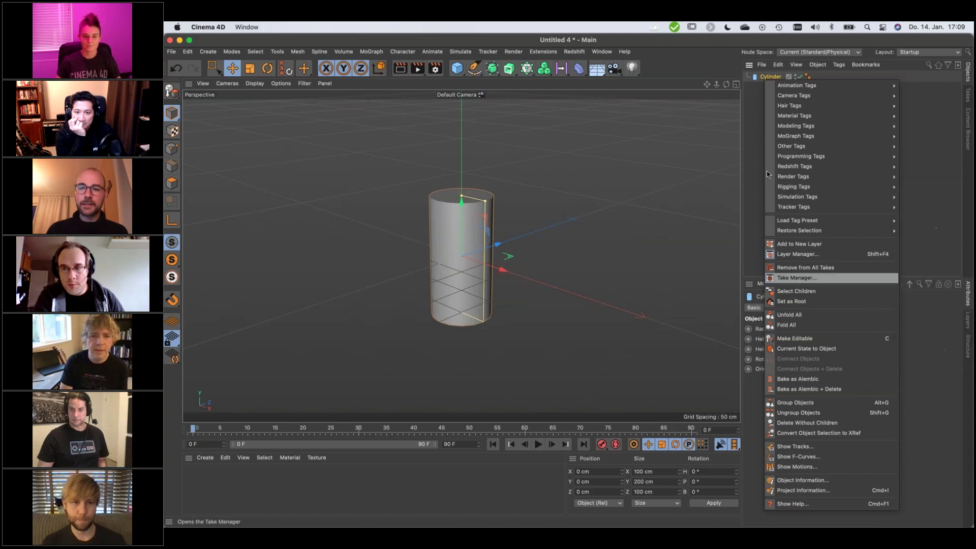
pyautogui.click(749, 157)
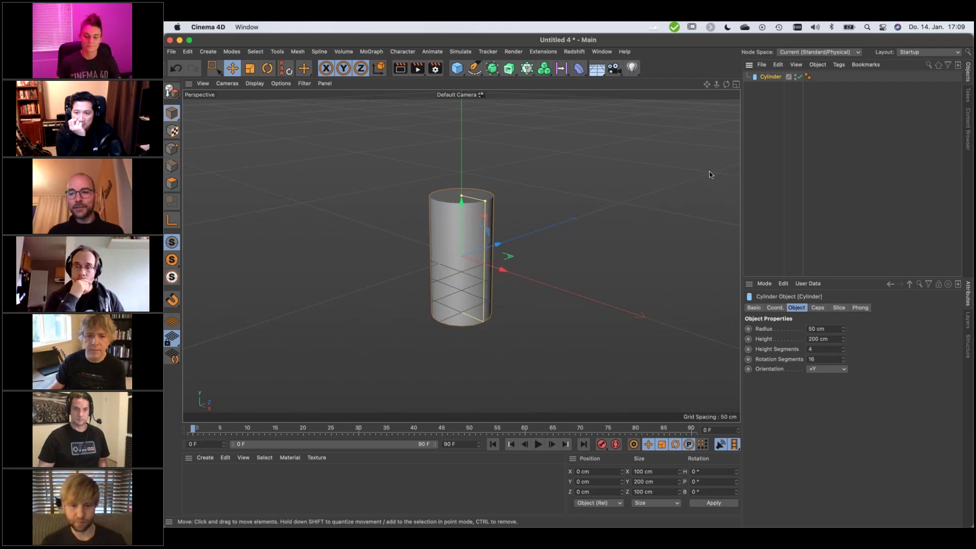
pyautogui.click(968, 324)
pyautogui.click(969, 297)
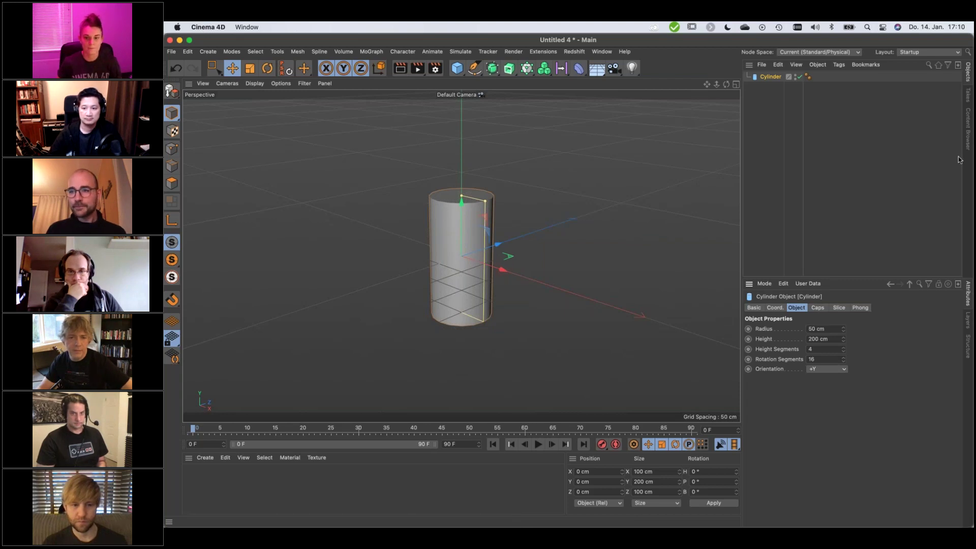
# - Add a Protection rigging tag to the cylinder
pyautogui.rightClick(768, 82)
pyautogui.moveTo(804, 157)
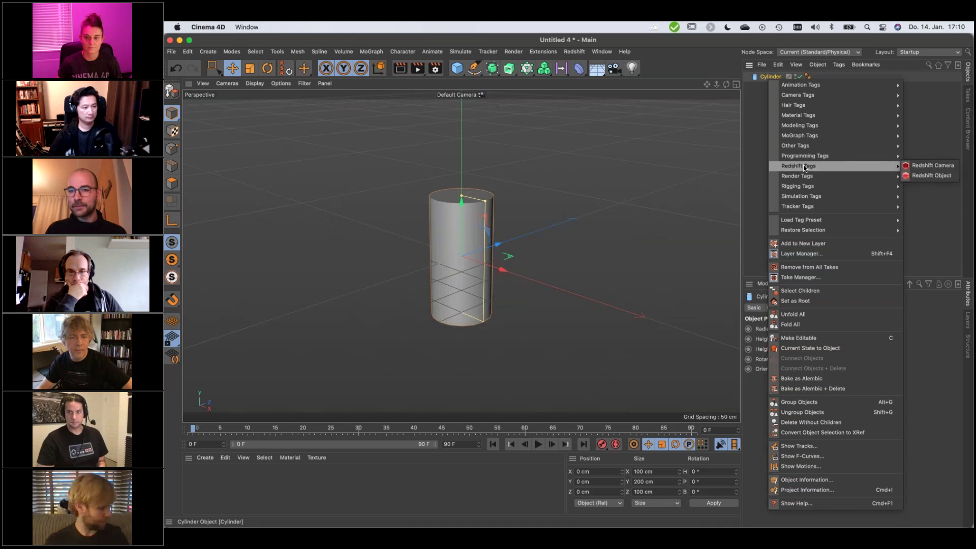
pyautogui.moveTo(809, 176)
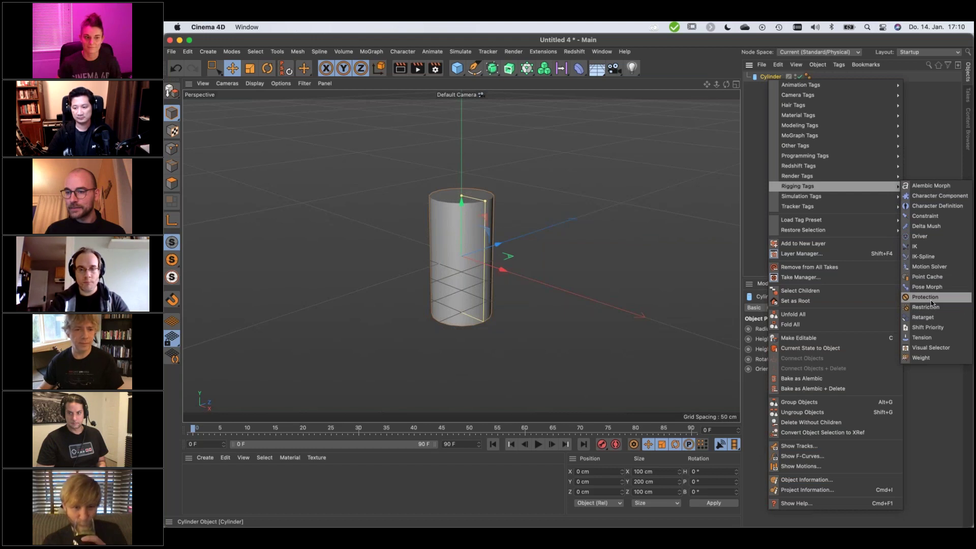
pyautogui.click(926, 299)
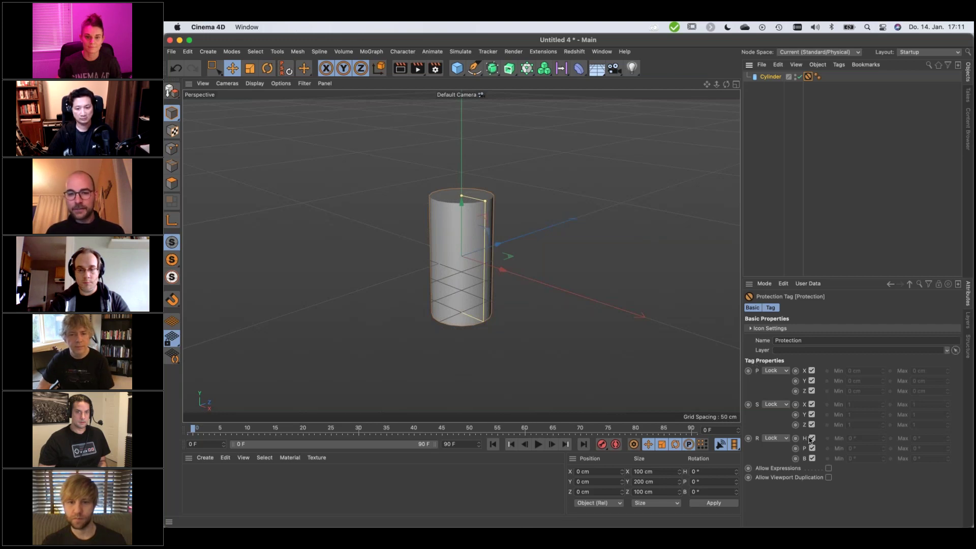
# - Activate the Rotate tool and unlock only the P rotation axis in the cylinder's Protection tag, keeping H and B locked
pyautogui.press('r')
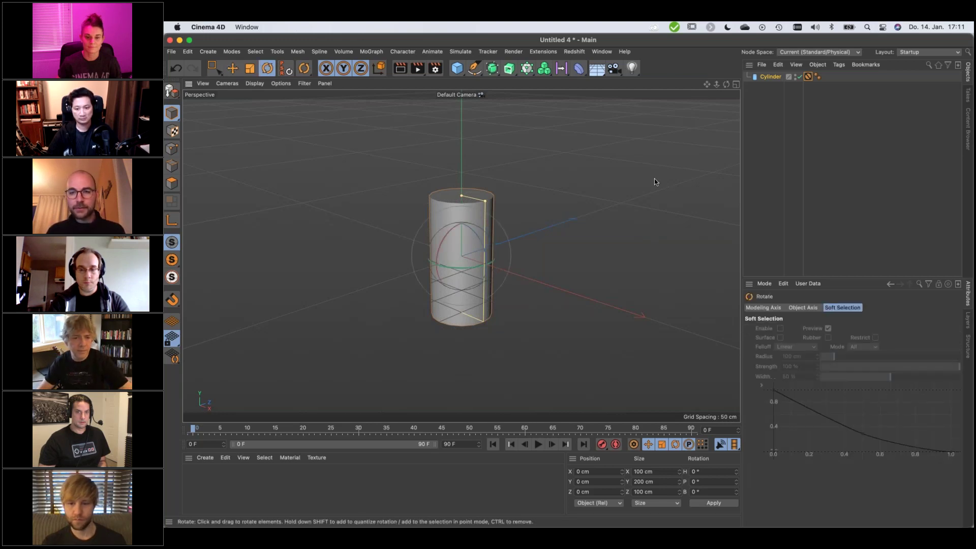
pyautogui.click(808, 76)
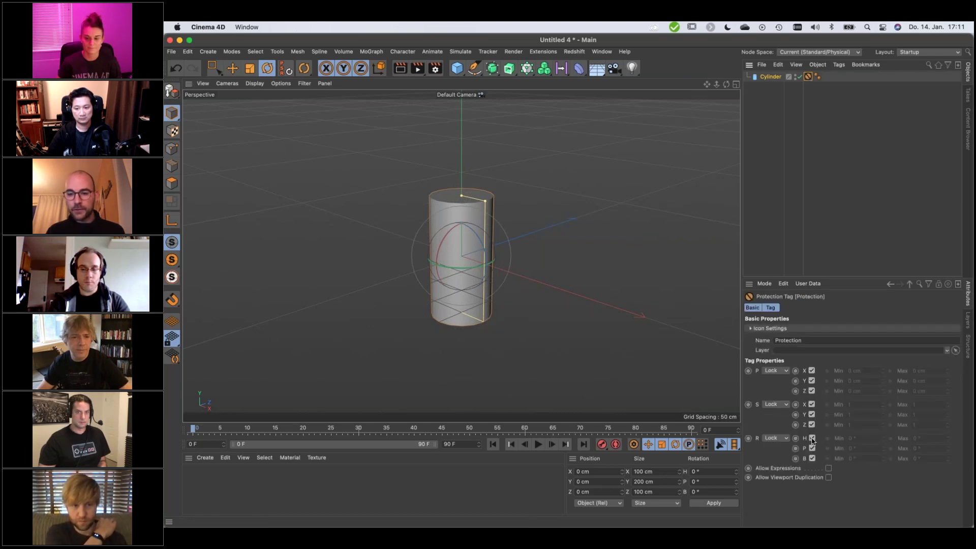
pyautogui.click(812, 438)
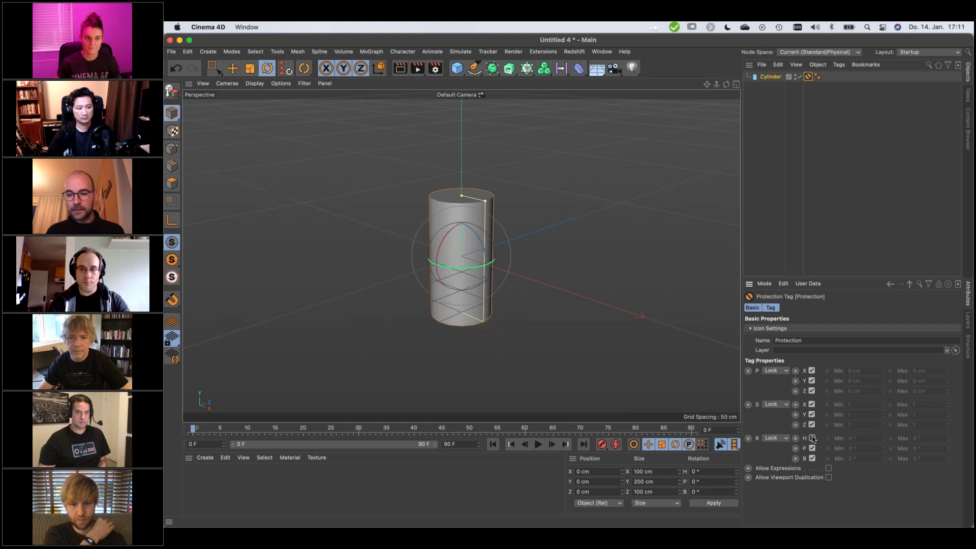
pyautogui.click(812, 438)
pyautogui.click(811, 449)
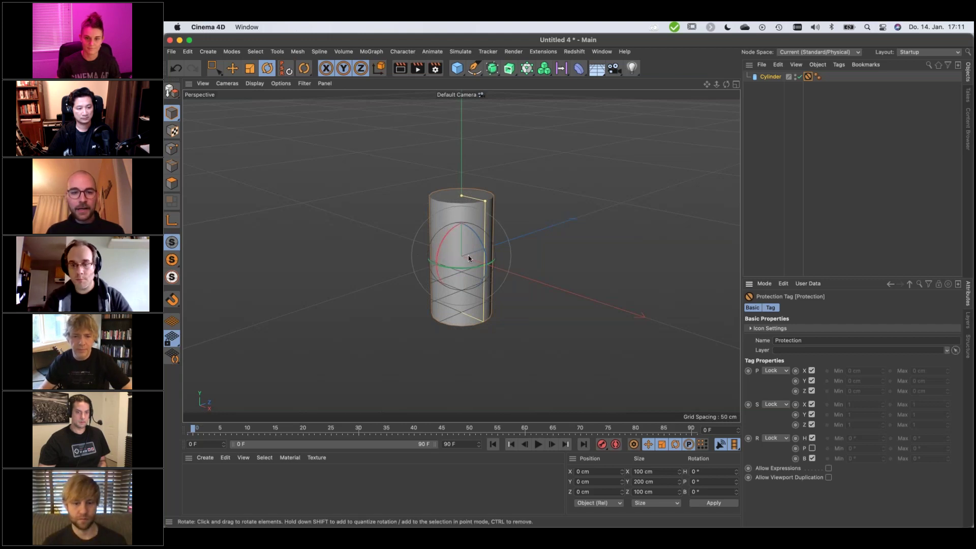
# - Rotate the cylinder around its unlocked pitch axis to a P rotation of about -198°
pyautogui.moveTo(469, 258); pyautogui.dragTo(457, 217)
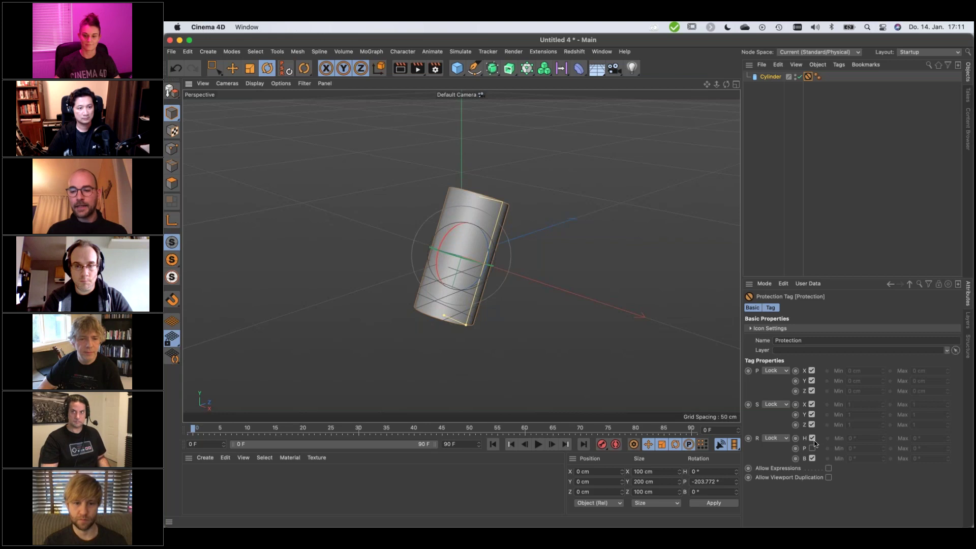
pyautogui.moveTo(443, 242)
pyautogui.mouseDown()
pyautogui.moveTo(445, 229)
pyautogui.moveTo(429, 236)
pyautogui.mouseUp()
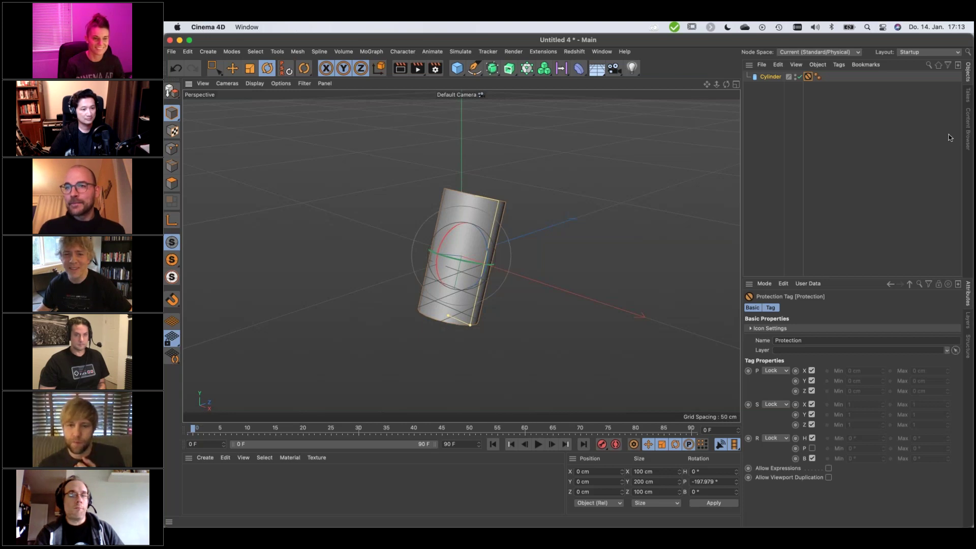
# - Assign the cylinder to a newly created layer and lock that layer
pyautogui.click(772, 77)
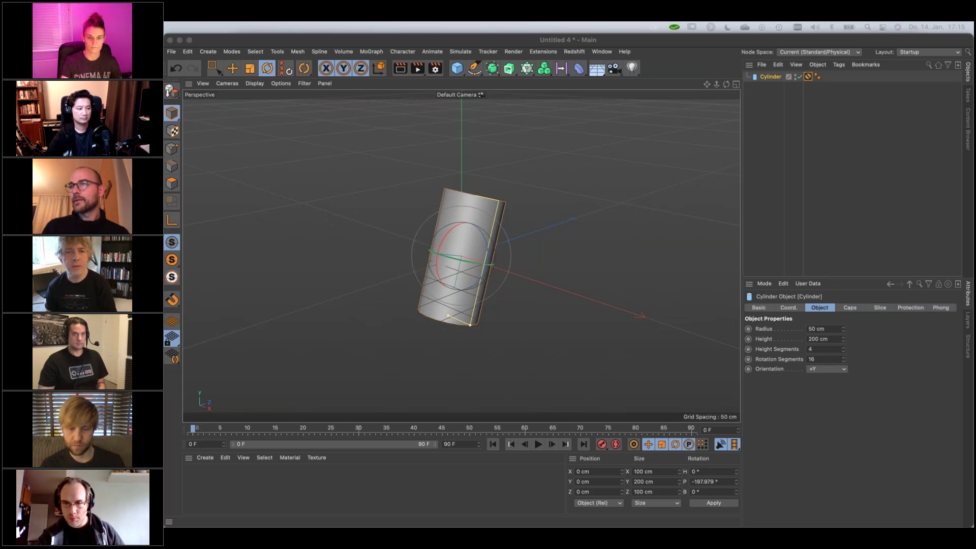
pyautogui.click(768, 78)
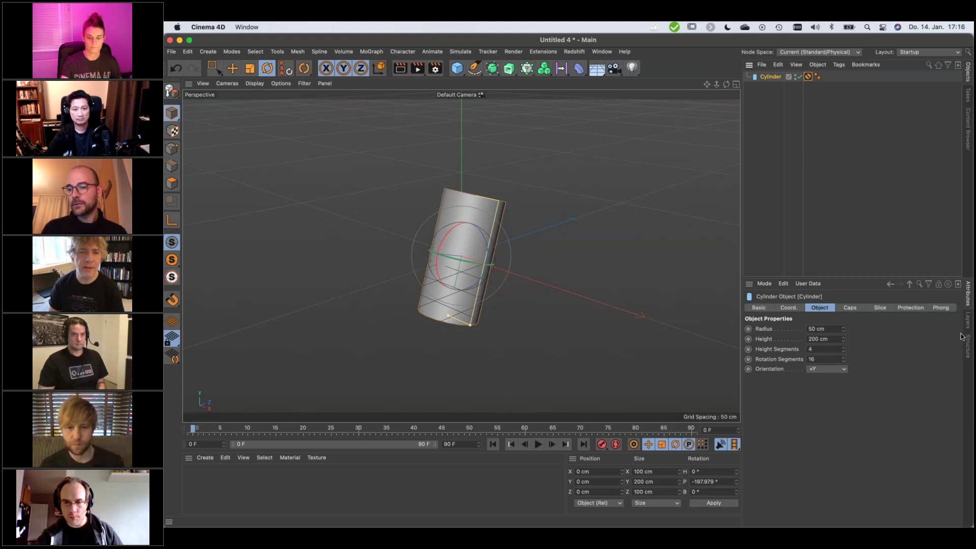
pyautogui.click(968, 320)
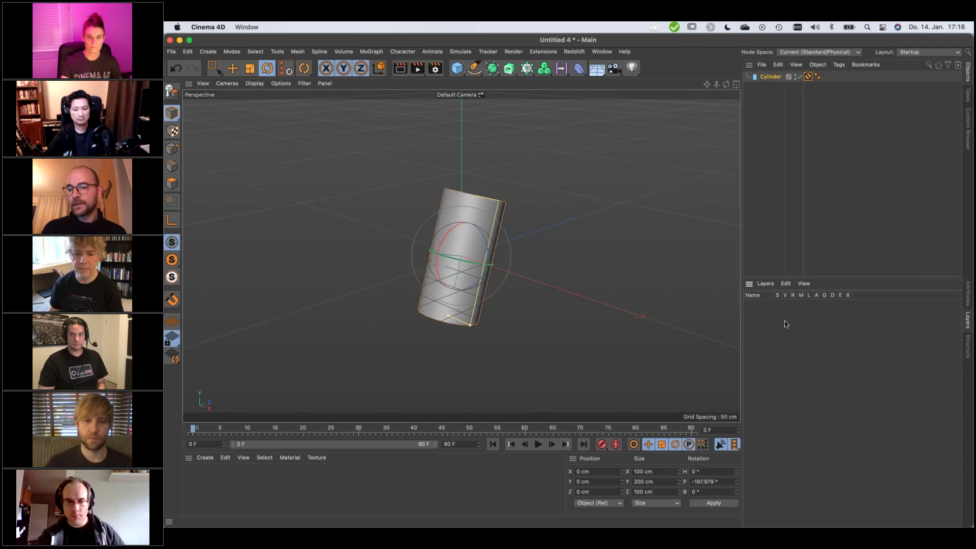
pyautogui.doubleClick(768, 318)
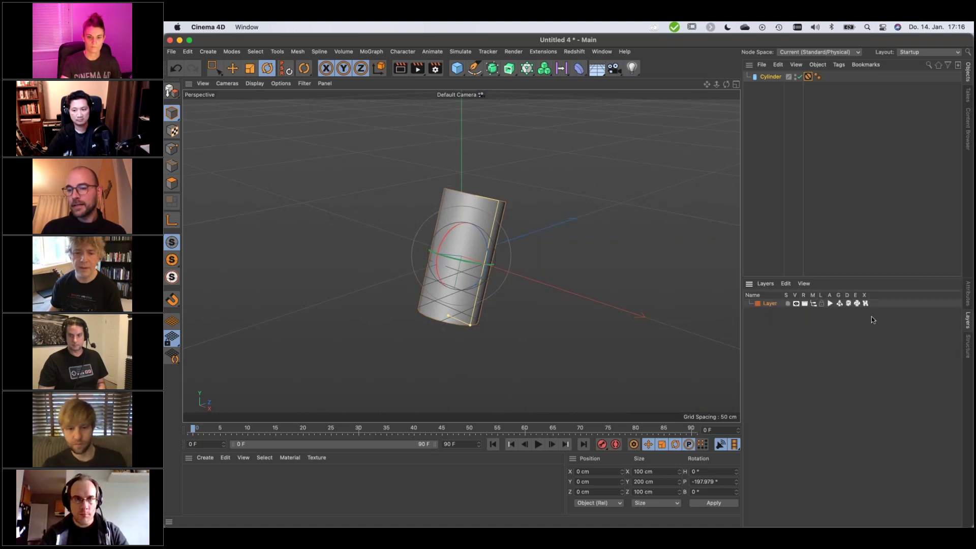
pyautogui.click(765, 77)
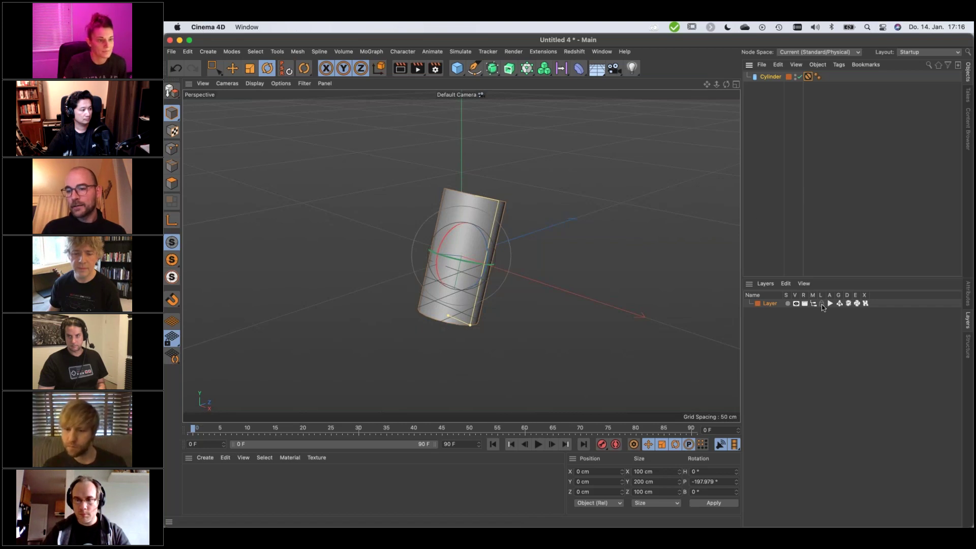
pyautogui.click(822, 304)
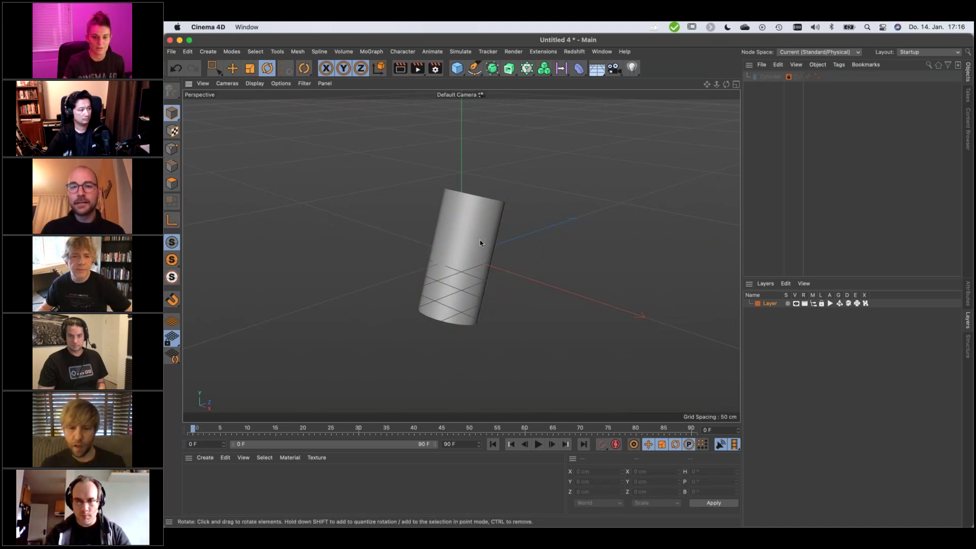
# - Add a Circle spline around the locked cylinder and rotate it freehand to about H -11°, P -31°, B -2°
pyautogui.moveTo(478, 74); pyautogui.dragTo(567, 100)
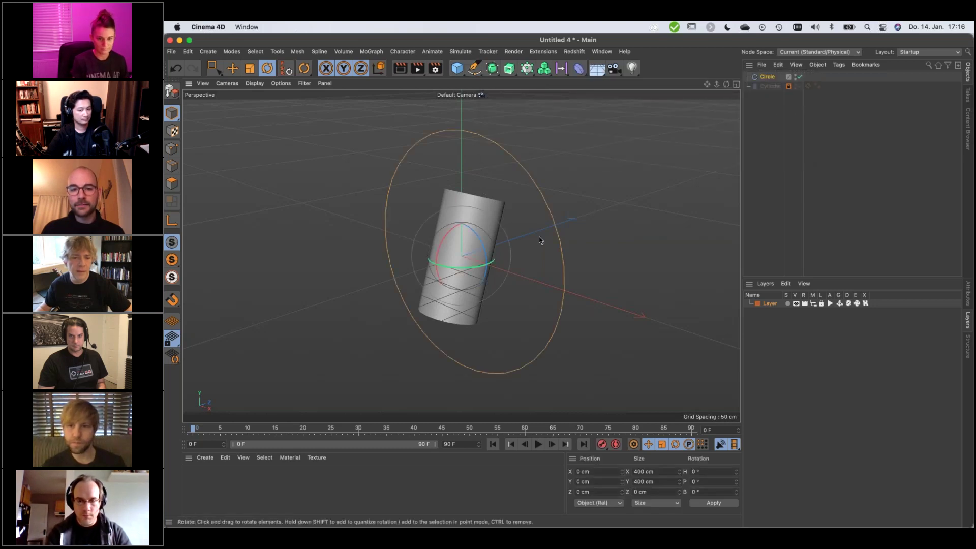
pyautogui.click(569, 254)
pyautogui.click(563, 252)
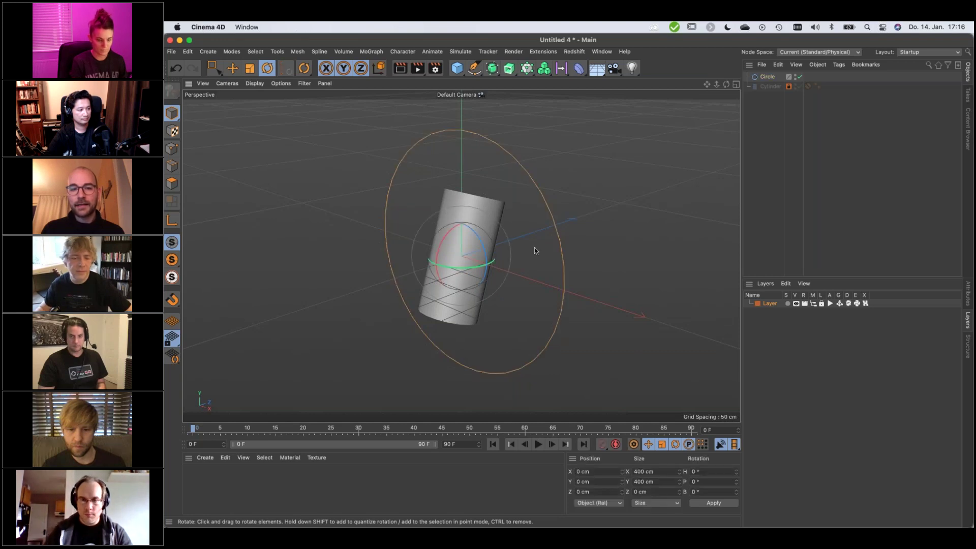
pyautogui.moveTo(504, 249); pyautogui.dragTo(488, 262)
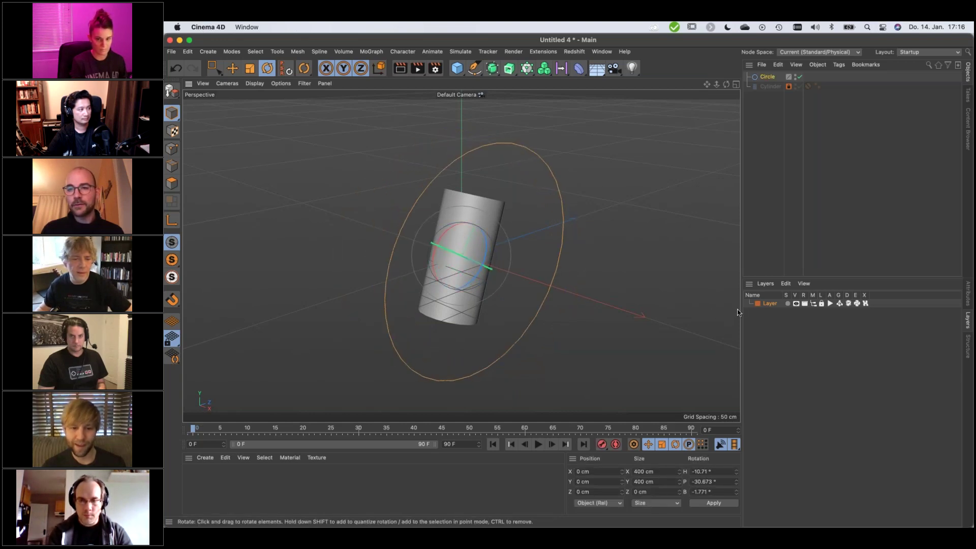
# - Try to select the locked cylinder, and hide its layer's objects from the object list
pyautogui.click(782, 89)
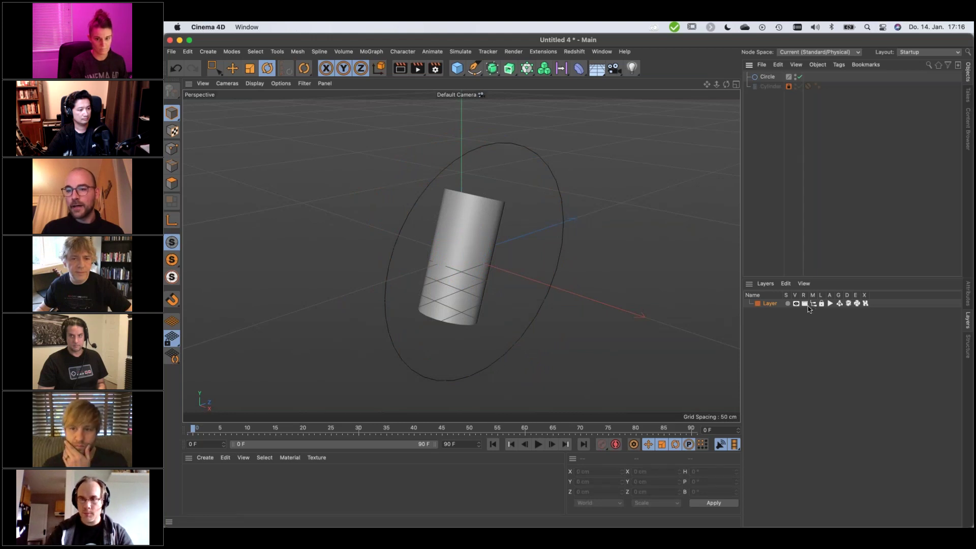
pyautogui.click(813, 304)
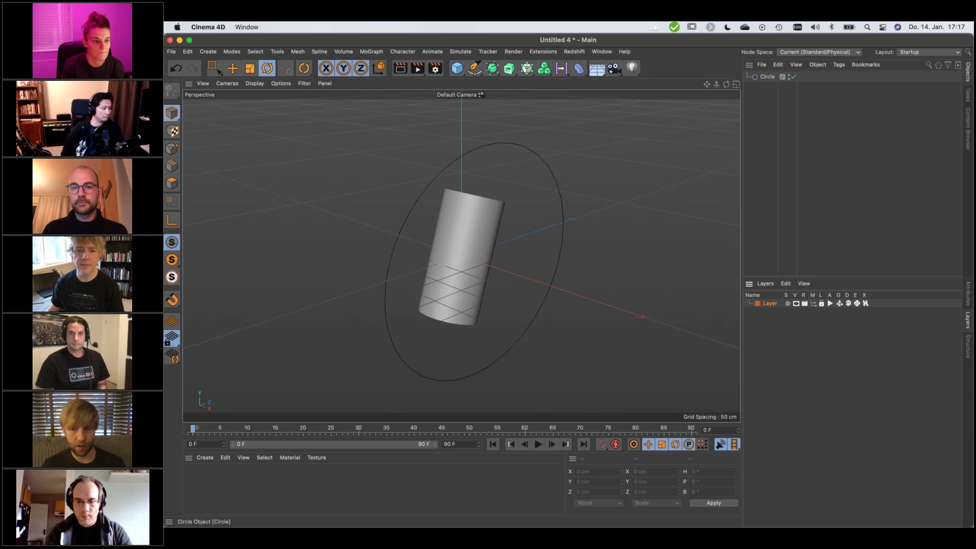
pyautogui.click(402, 51)
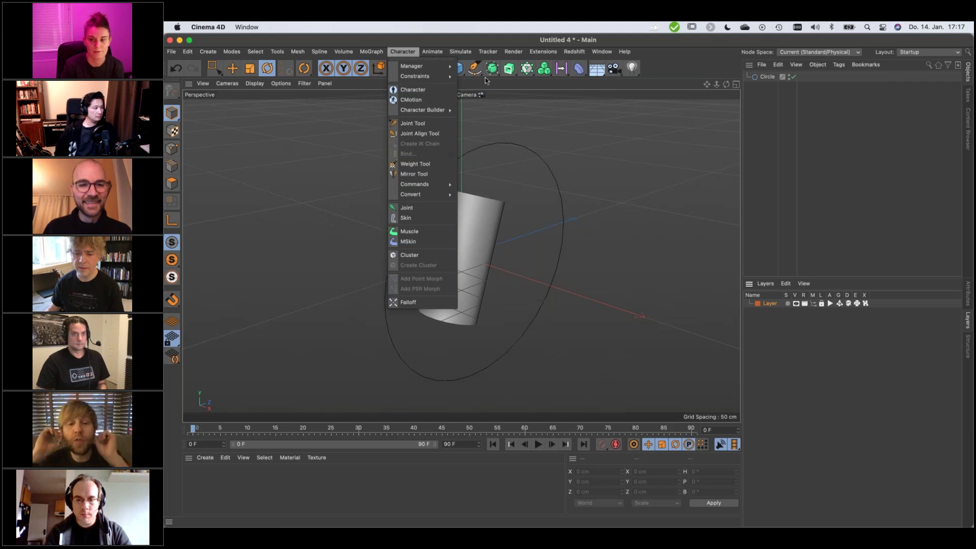
pyautogui.click(409, 53)
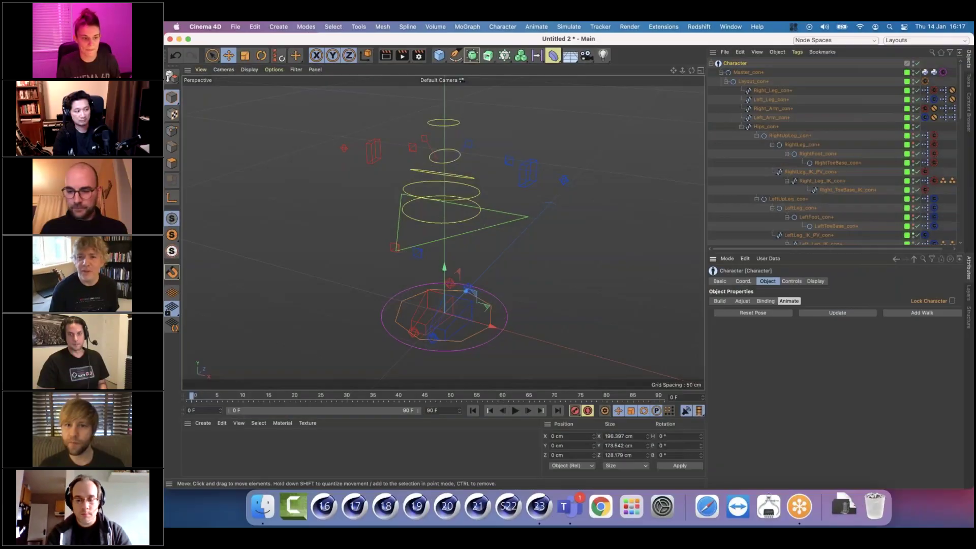
pyautogui.click(791, 37)
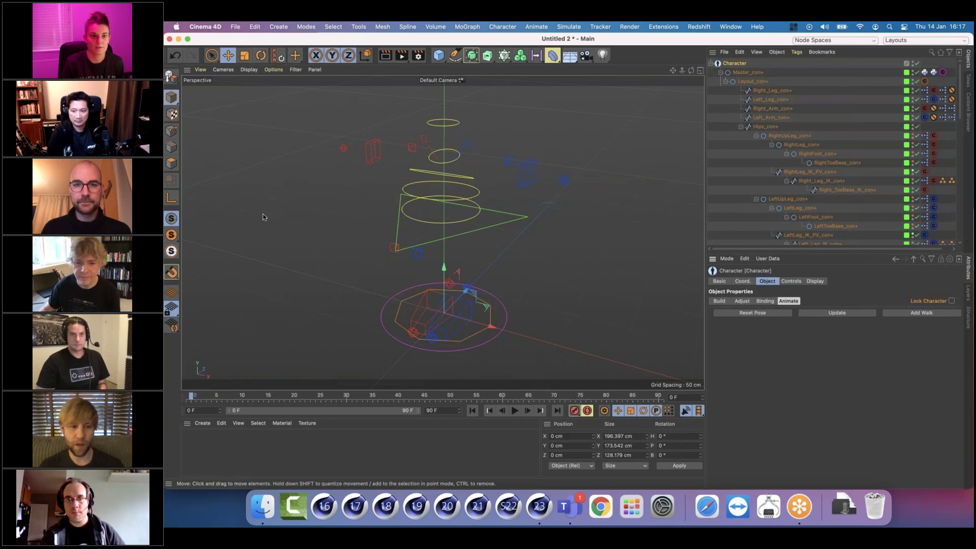
# - Open the help entry for the Character object's Lock Character option and highlight its paragraph on password protection
pyautogui.rightClick(937, 305)
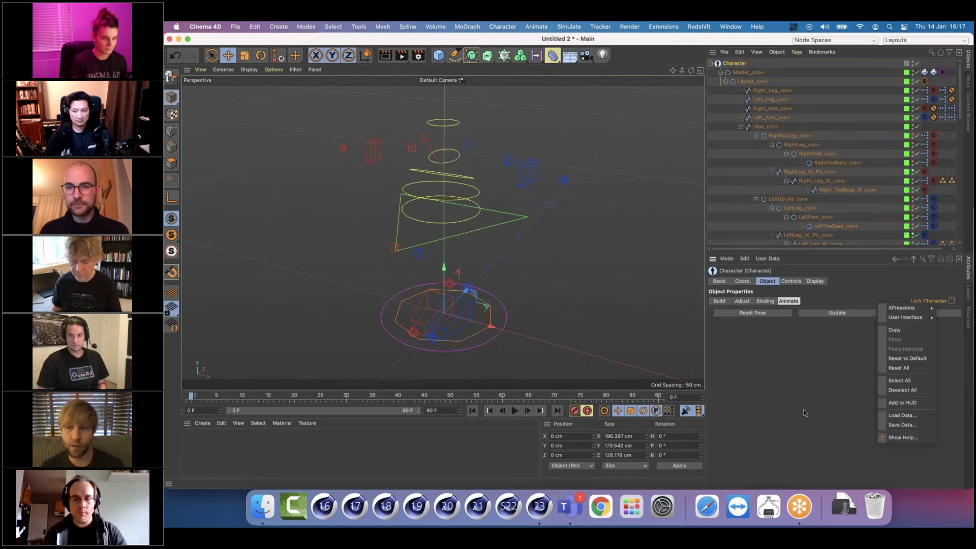
pyautogui.rightClick(921, 304)
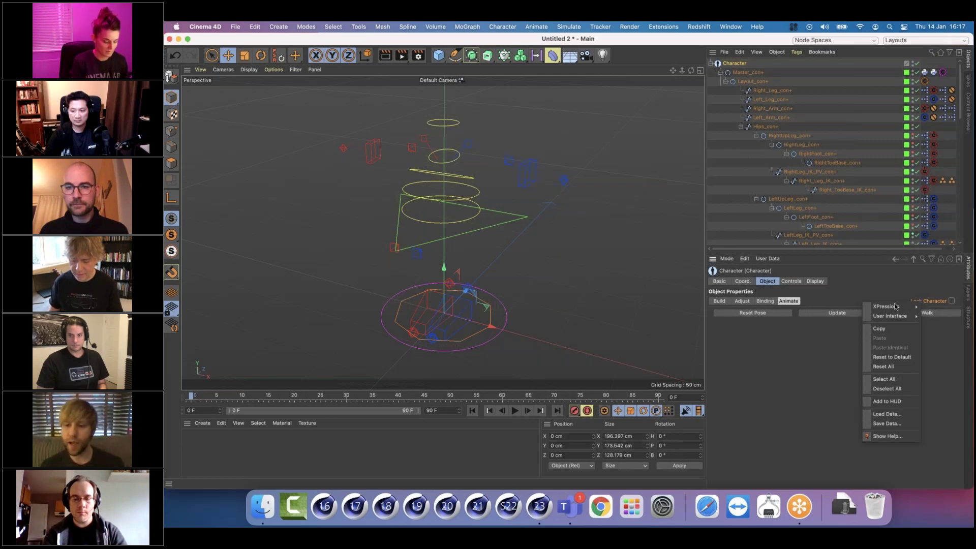
pyautogui.click(881, 439)
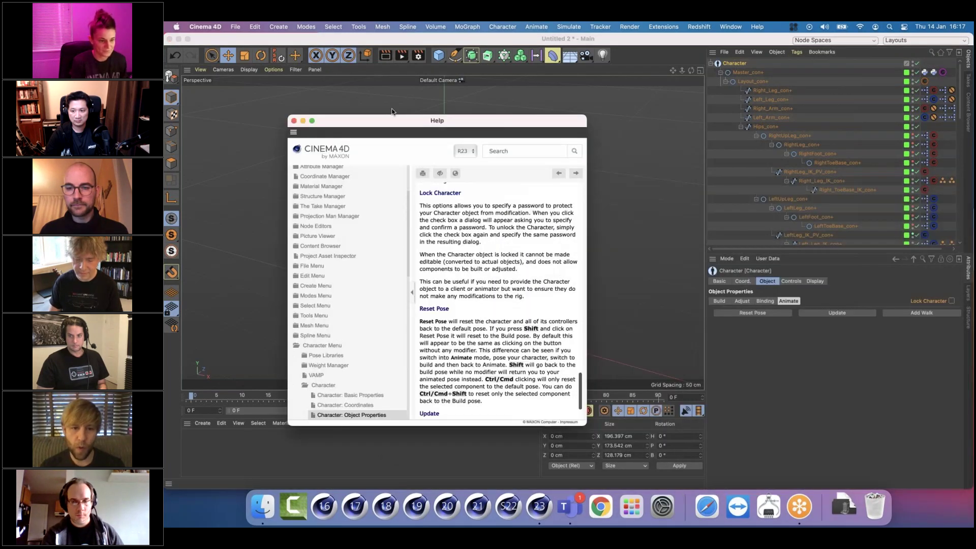
pyautogui.moveTo(392, 120); pyautogui.dragTo(369, 107)
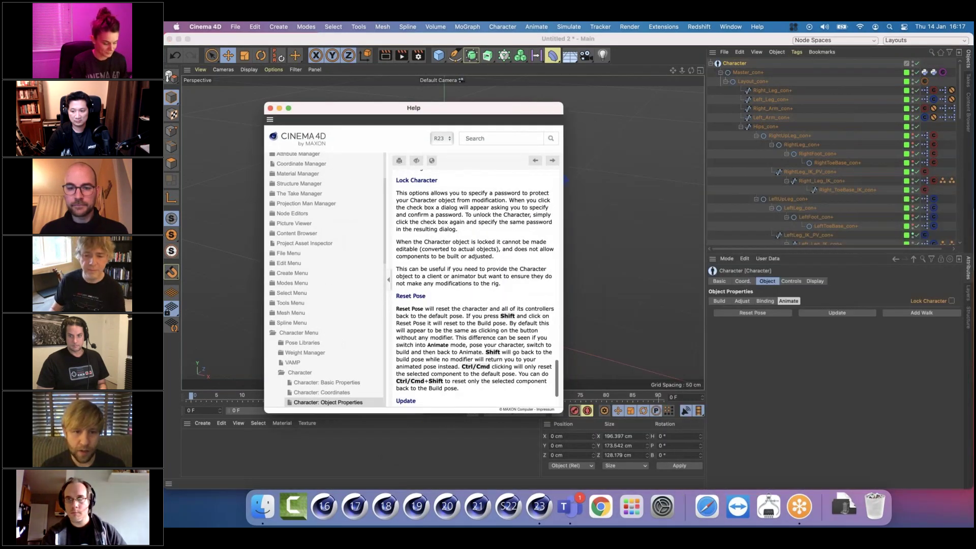
pyautogui.moveTo(395, 193); pyautogui.dragTo(478, 231)
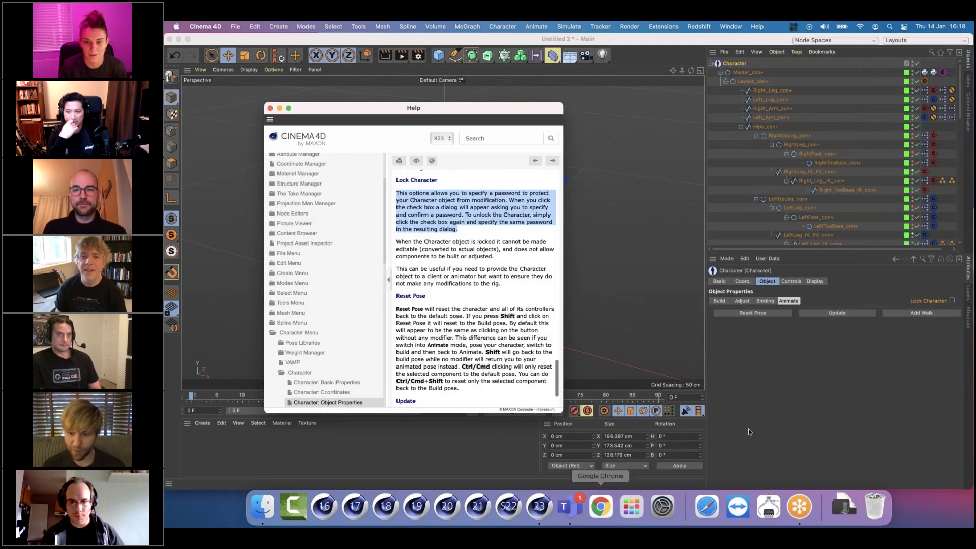
# - Switch from After Effects to Cinema 4D and show the Content Browser
pyautogui.click(803, 506)
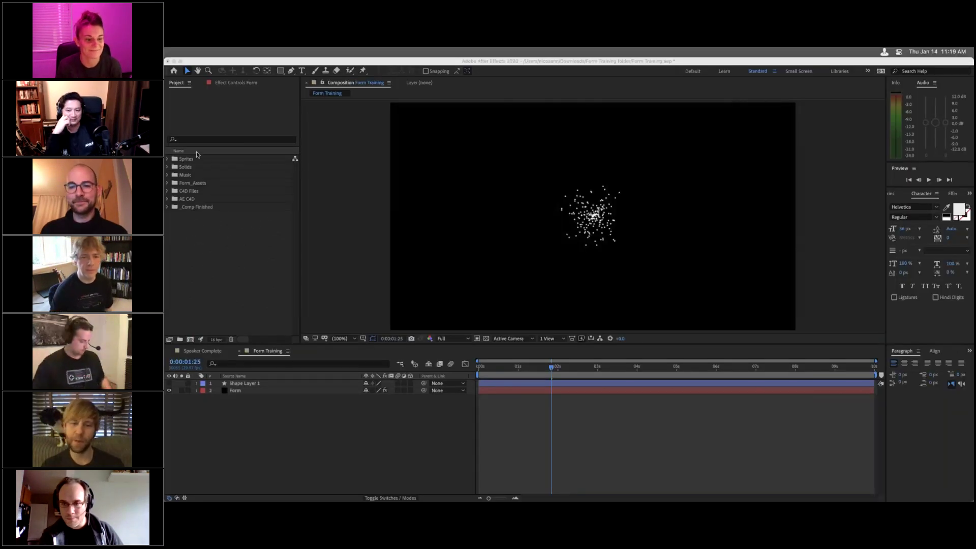
pyautogui.press('super+Tab')
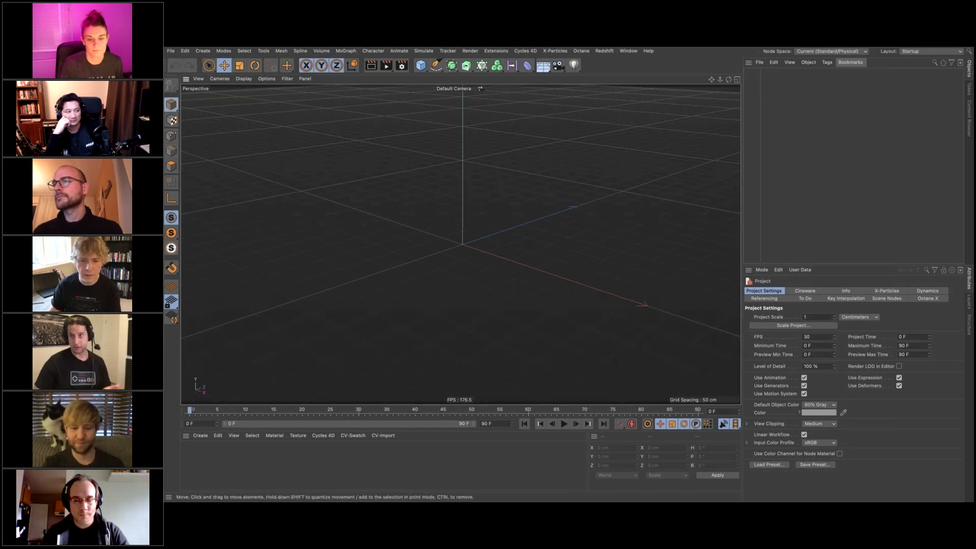
pyautogui.click(969, 118)
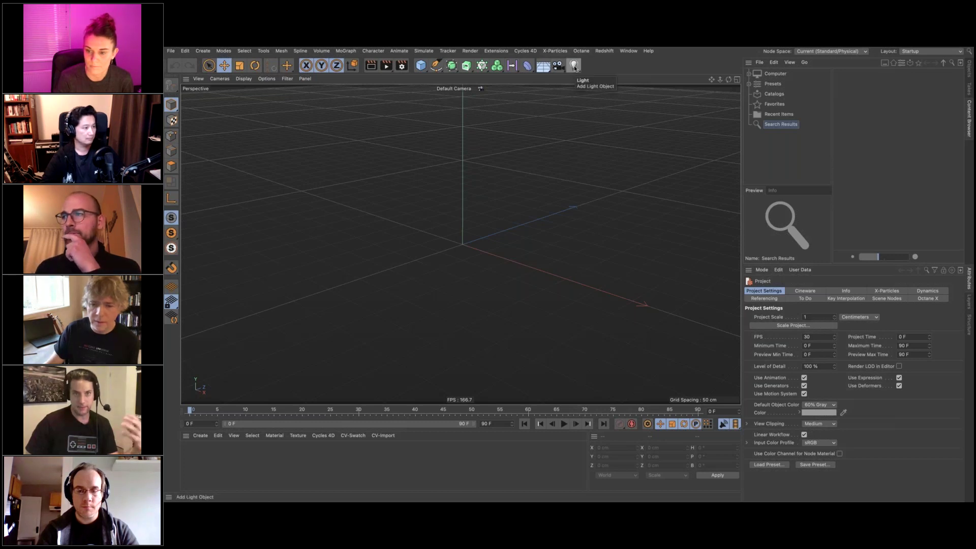
# - Add a Helix spline to the empty scene and show the scene's object list
pyautogui.click(436, 66)
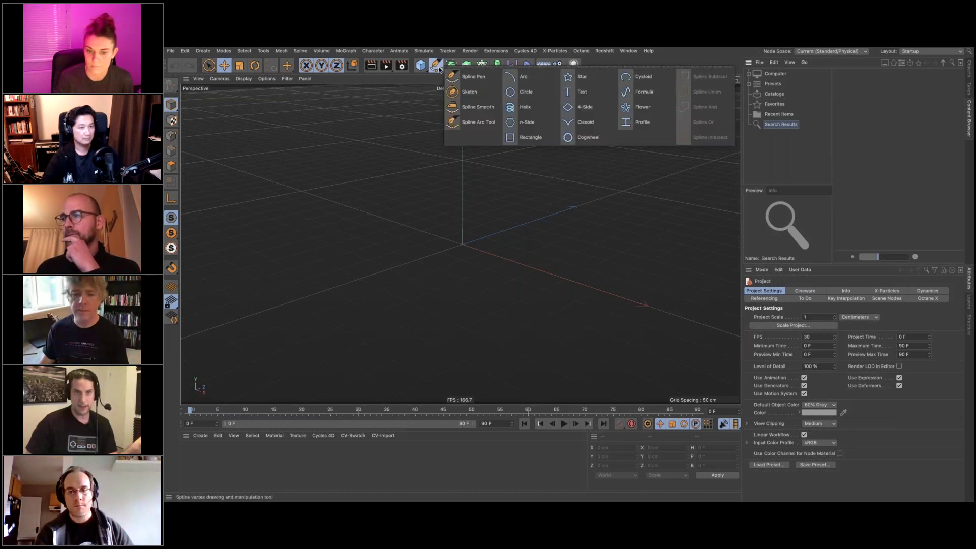
pyautogui.click(542, 111)
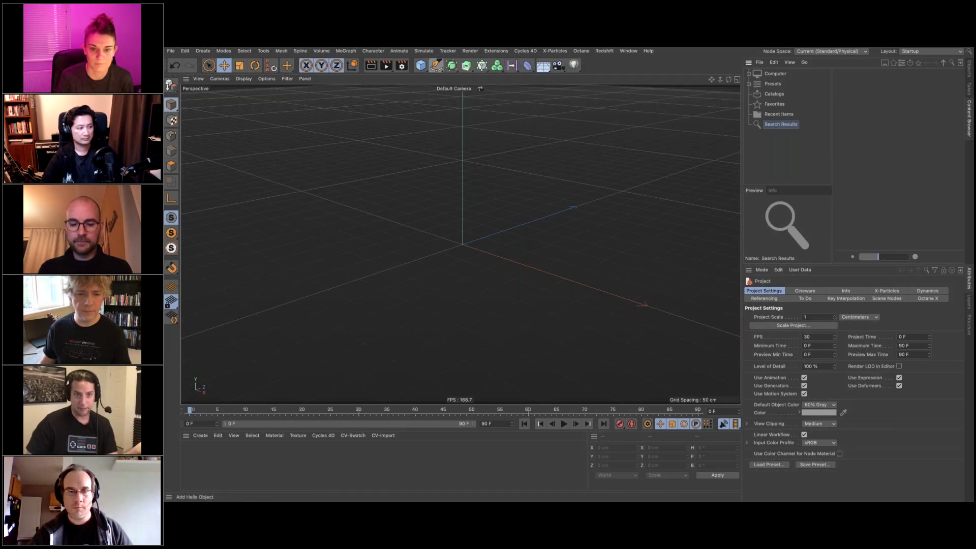
pyautogui.click(967, 70)
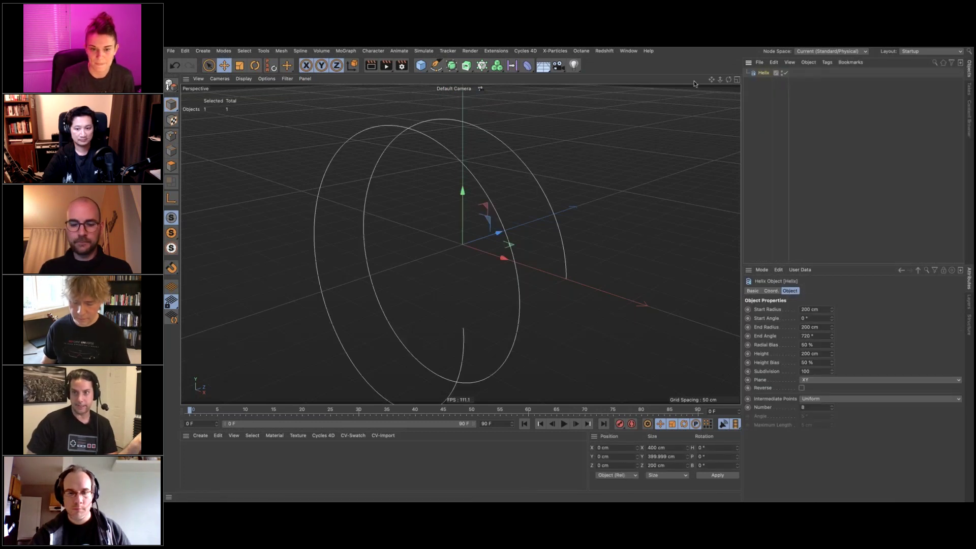
# - Set the helix's plane to XZ and reduce its start radius to about 161 cm
pyautogui.click(837, 381)
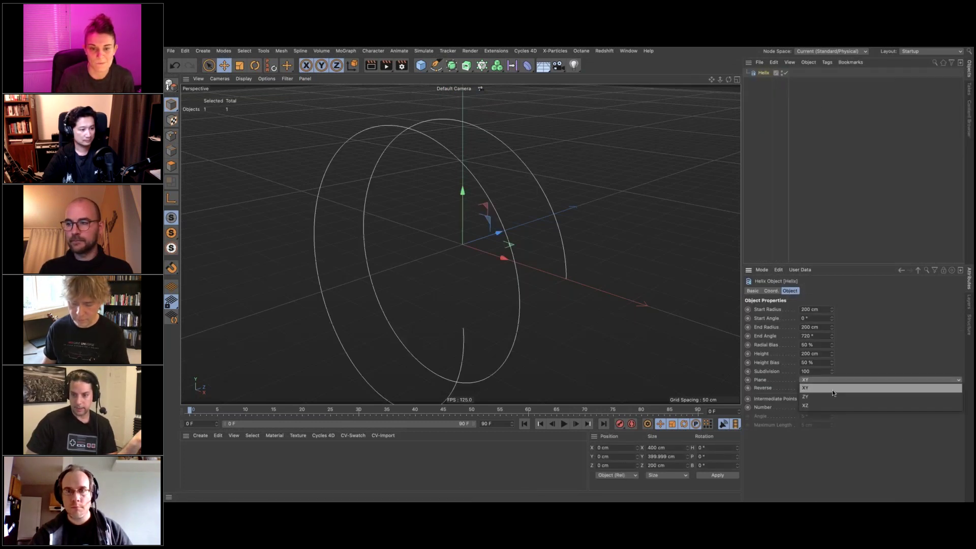
pyautogui.click(832, 395)
pyautogui.click(829, 380)
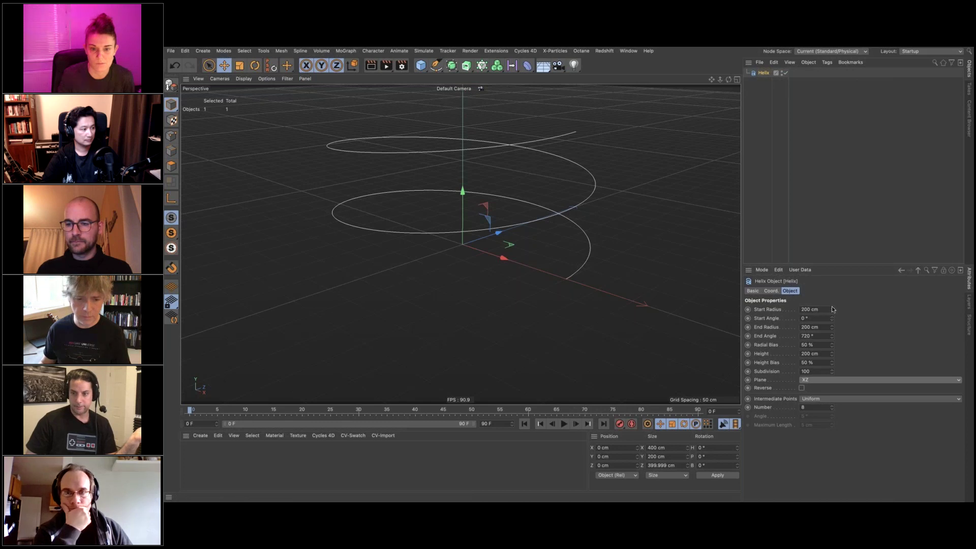
pyautogui.moveTo(832, 309); pyautogui.dragTo(834, 329)
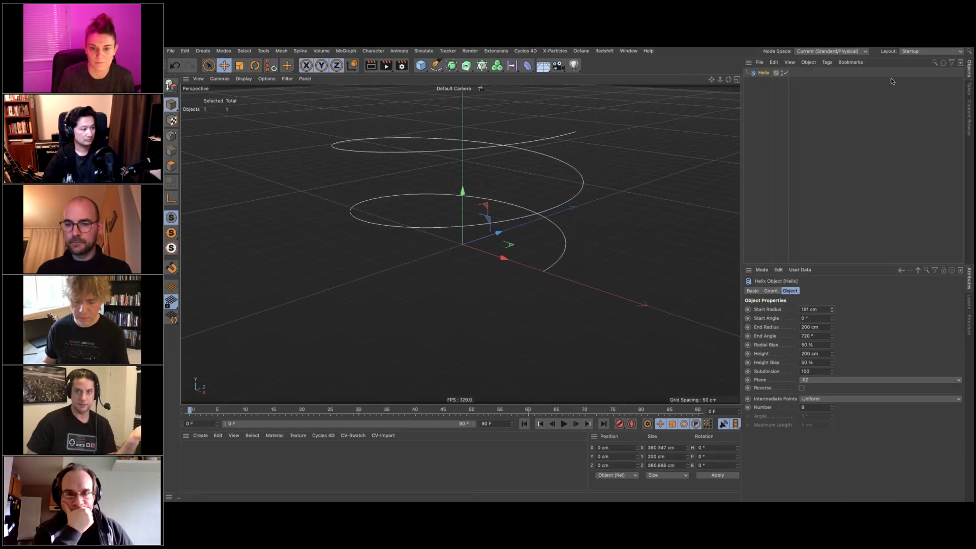
# - Add a light to the scene and give it an Align to Spline animation tag
pyautogui.doubleClick(574, 66)
pyautogui.press('Delete')
pyautogui.click(762, 74)
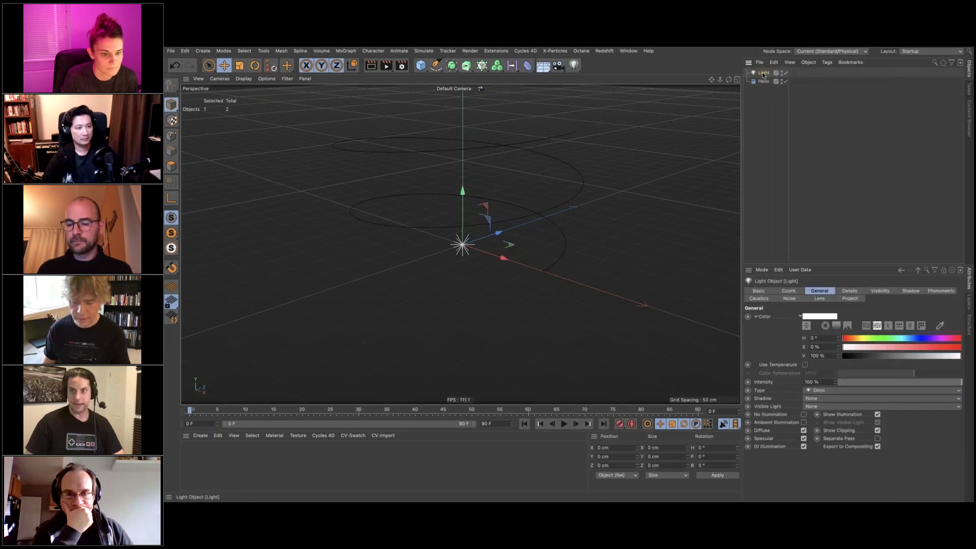
pyautogui.rightClick(763, 74)
pyautogui.moveTo(790, 81)
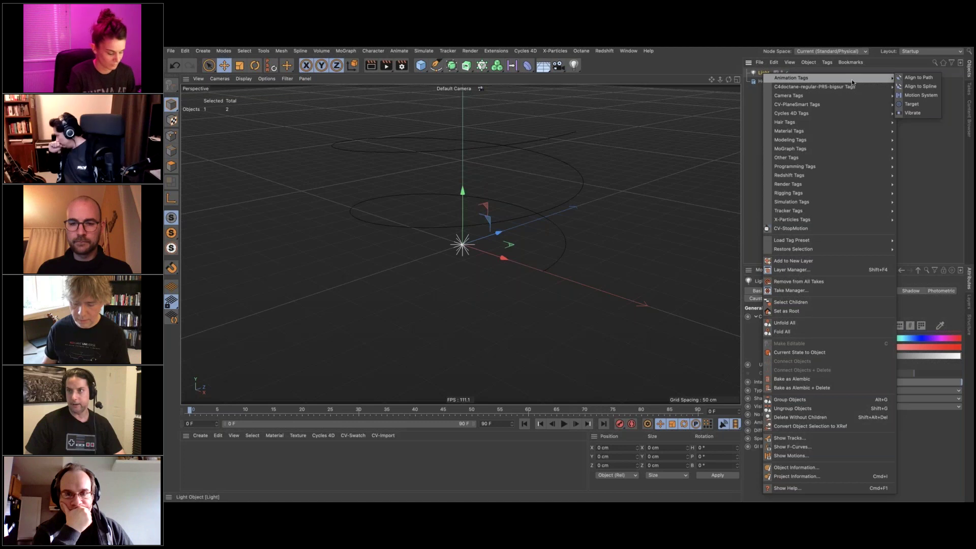
pyautogui.press('Escape')
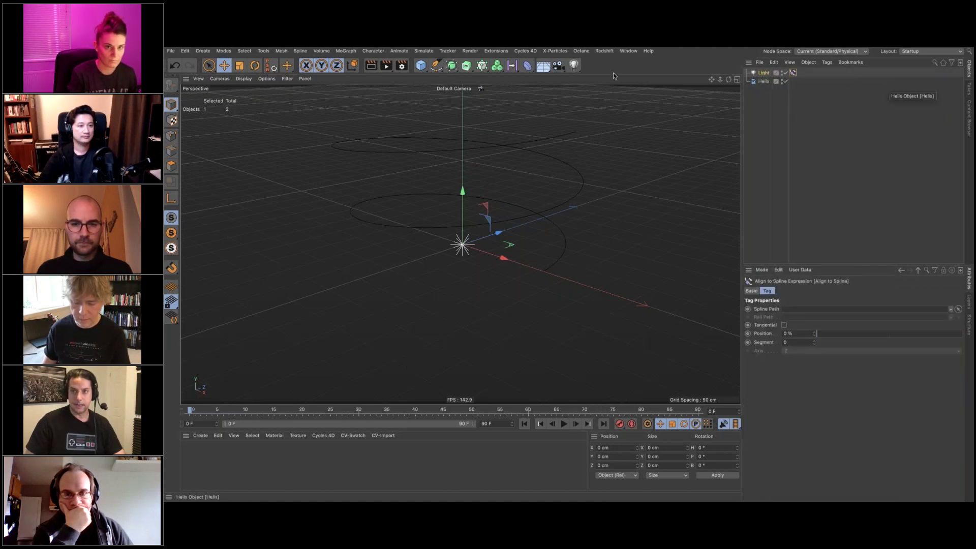
# - Use the helix as the light's spline path and animate Position from 0% at frame 0 to 100% at frame 90
pyautogui.moveTo(763, 82); pyautogui.dragTo(819, 328)
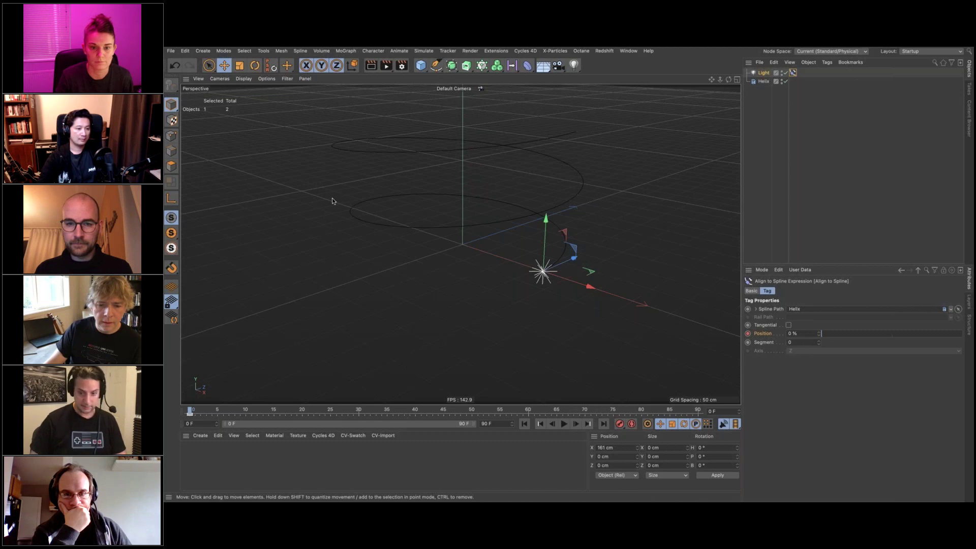
pyautogui.moveTo(672, 410); pyautogui.dragTo(712, 411)
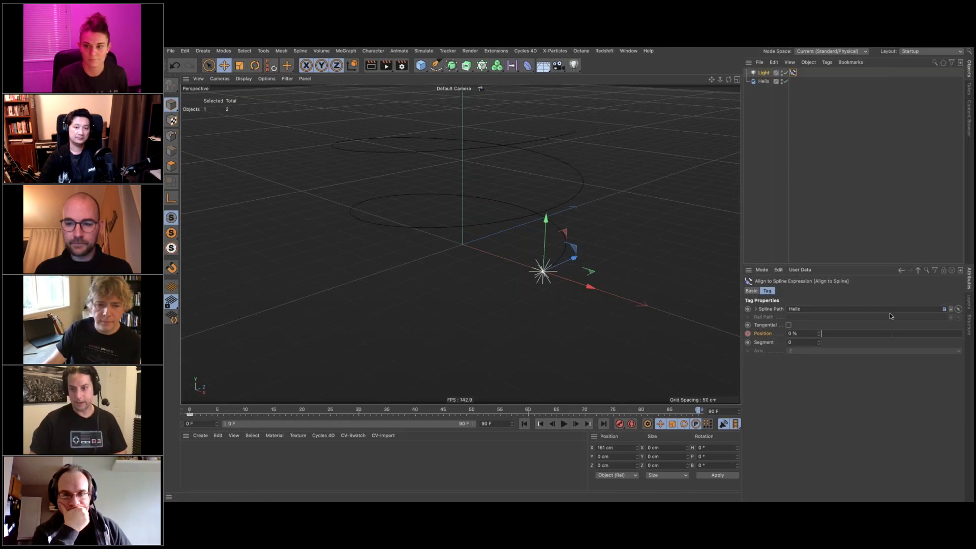
pyautogui.moveTo(833, 334); pyautogui.dragTo(963, 333)
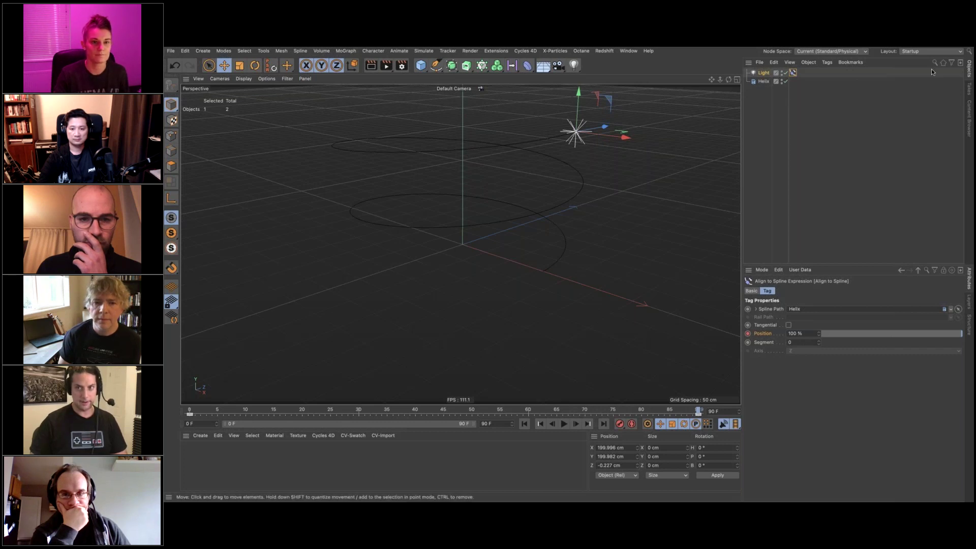
pyautogui.click(762, 73)
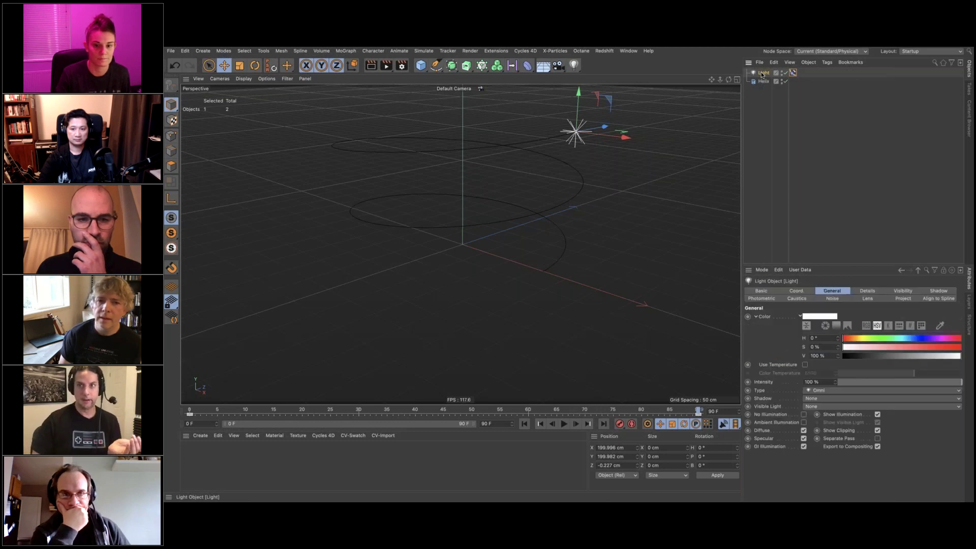
# - Switch to the Animate layout and try to bake the Align to Spline animation with Bake Objects
pyautogui.click(917, 50)
pyautogui.click(915, 60)
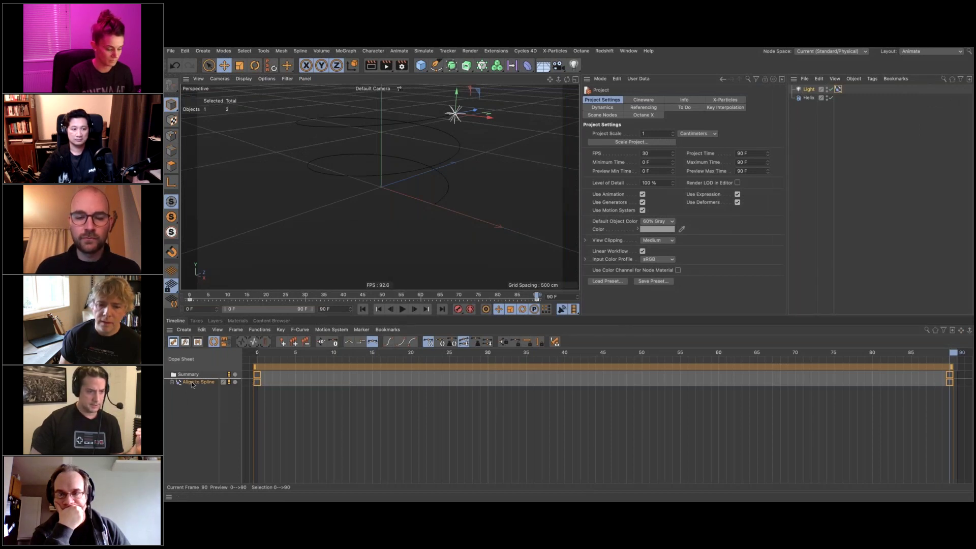
pyautogui.click(259, 330)
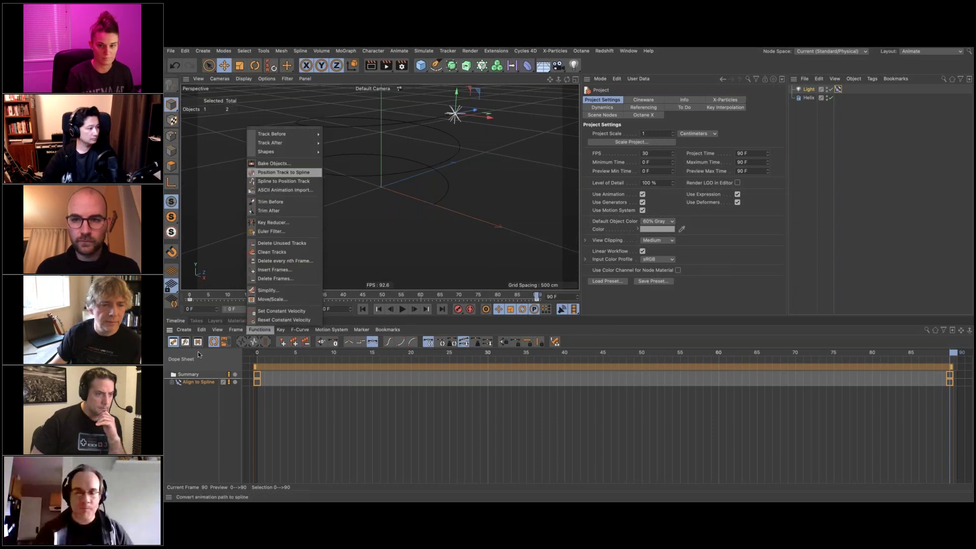
pyautogui.click(277, 164)
pyautogui.click(318, 284)
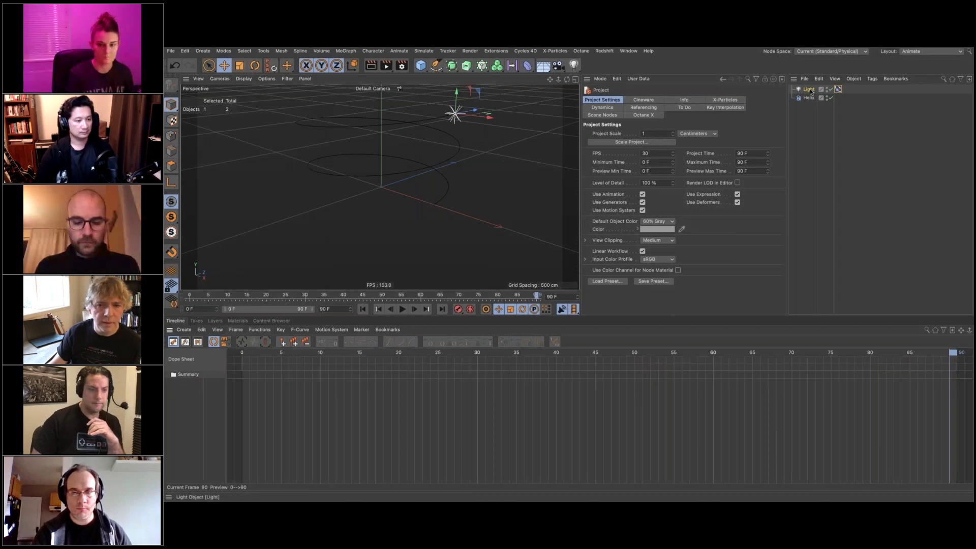
# - Add the light to the timeline and try to bake it with All Parameters included
pyautogui.moveTo(188, 410); pyautogui.dragTo(187, 417)
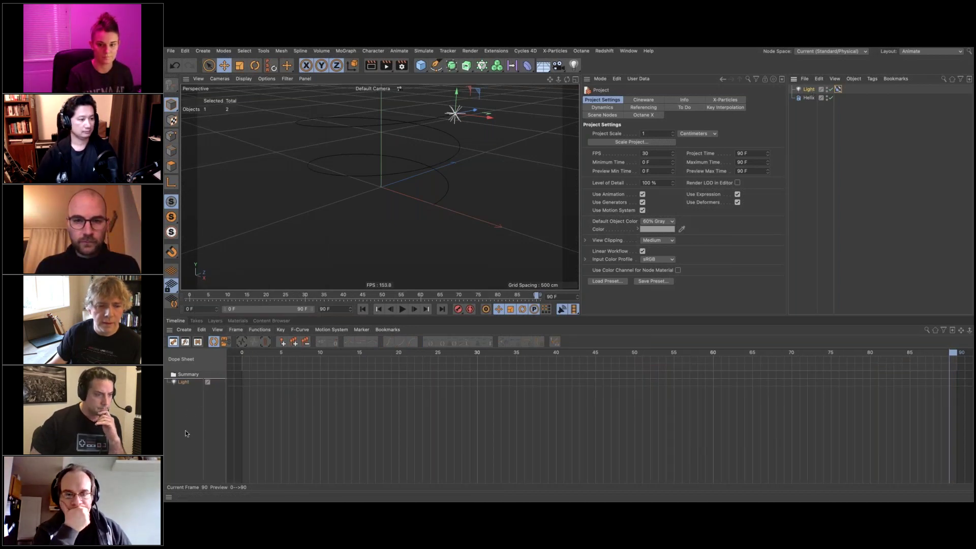
pyautogui.click(259, 330)
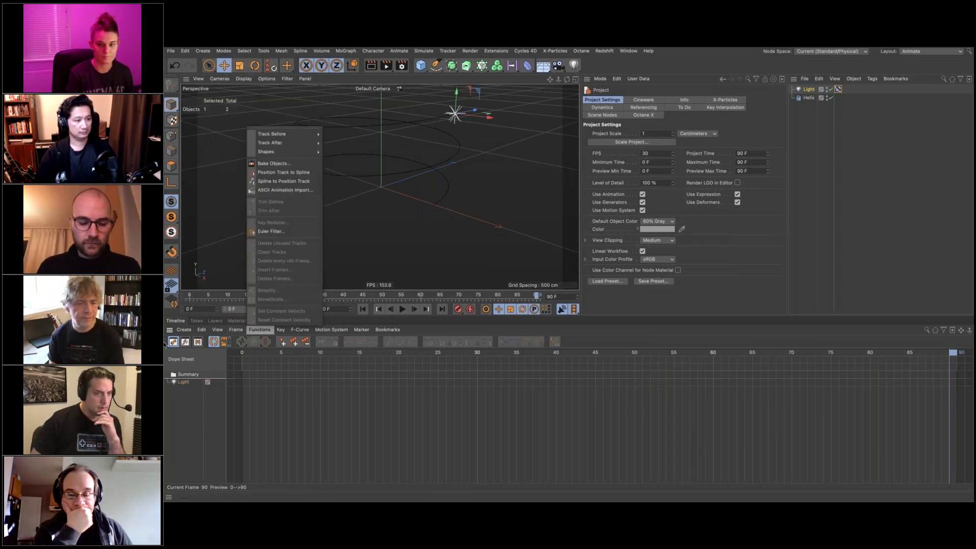
pyautogui.click(304, 164)
pyautogui.click(254, 167)
pyautogui.click(318, 222)
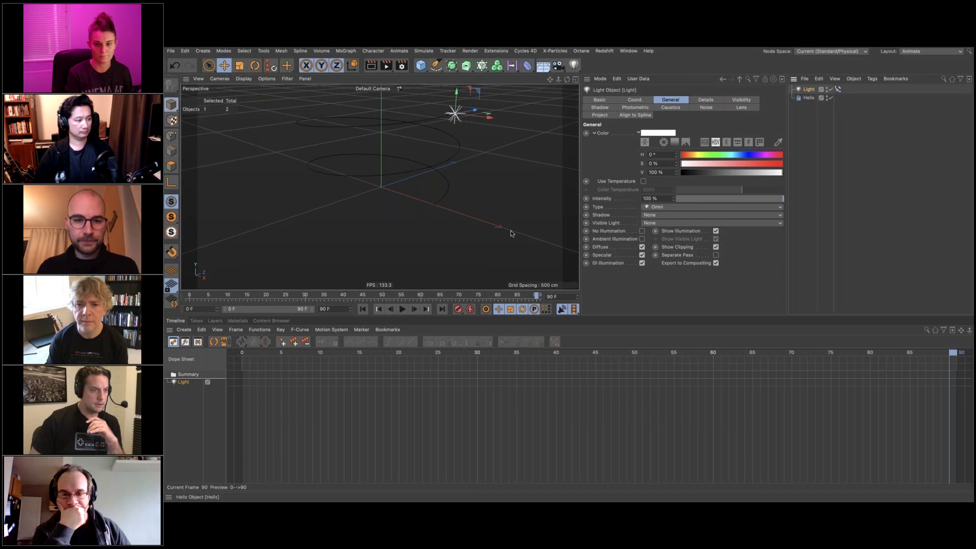
# - Try again to bake the light over frames 0 to 90 with expressions, a copy, removed tags and clean tracks
pyautogui.click(259, 329)
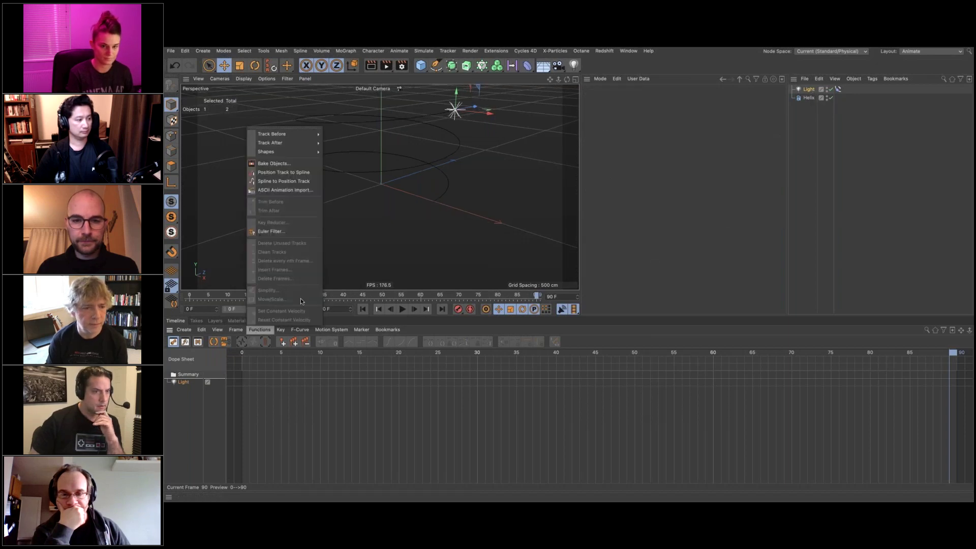
pyautogui.click(274, 163)
pyautogui.click(288, 218)
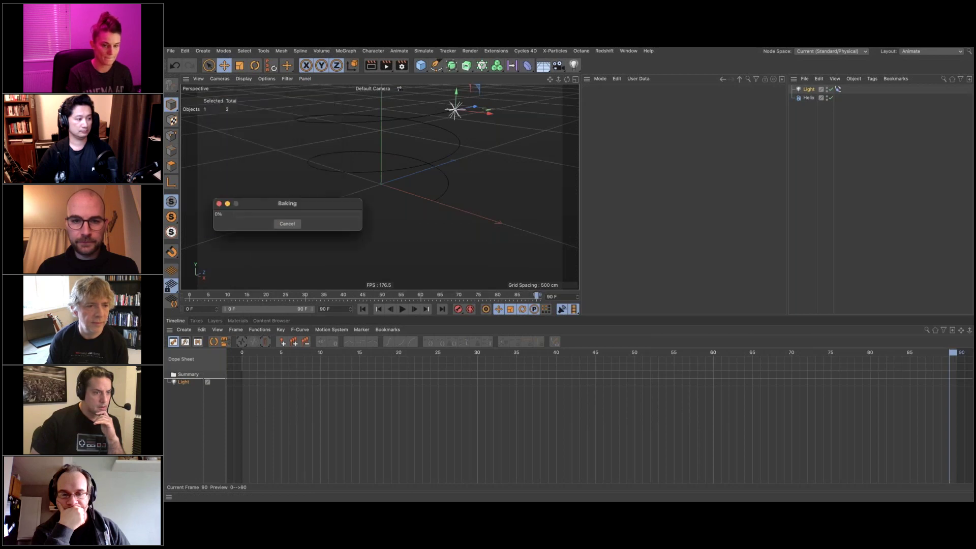
pyautogui.click(193, 397)
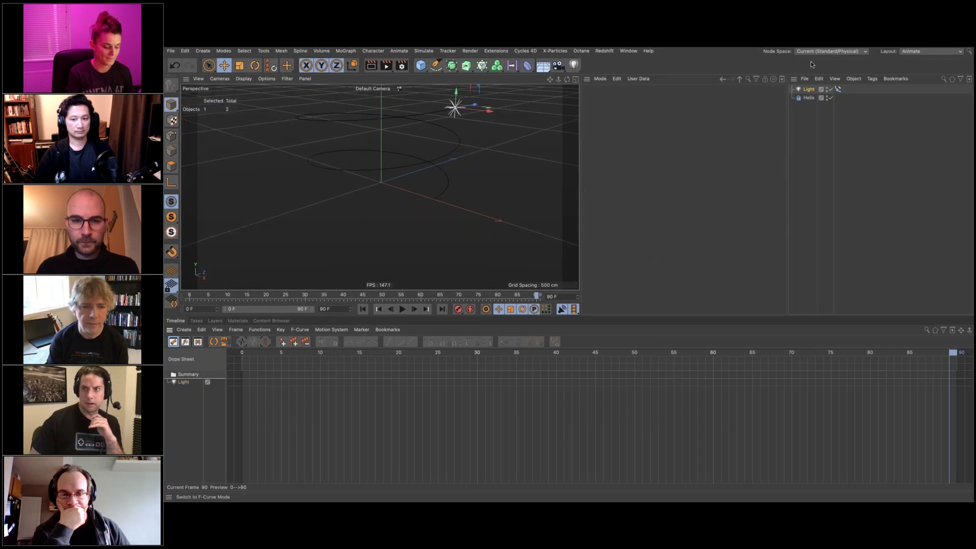
pyautogui.click(808, 90)
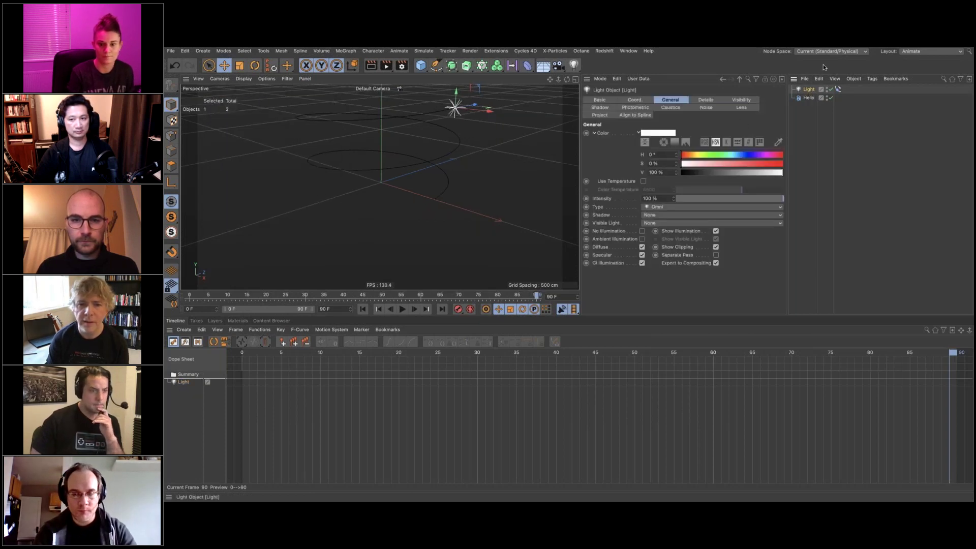
pyautogui.click(255, 331)
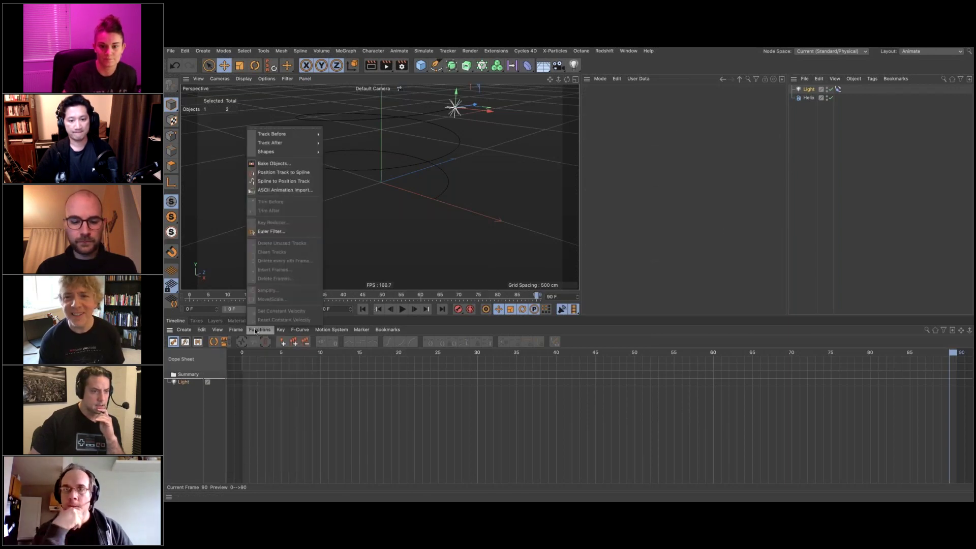
pyautogui.click(277, 164)
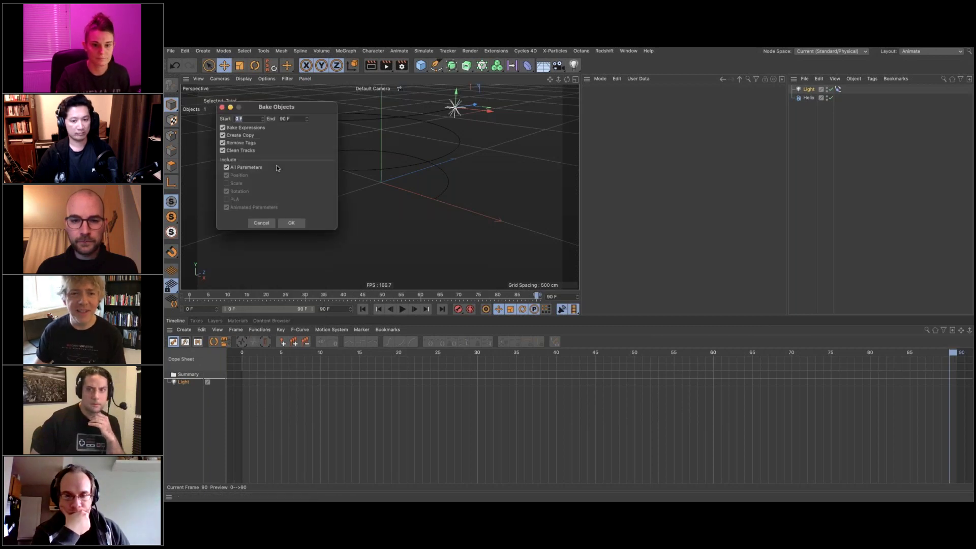
pyautogui.click(292, 223)
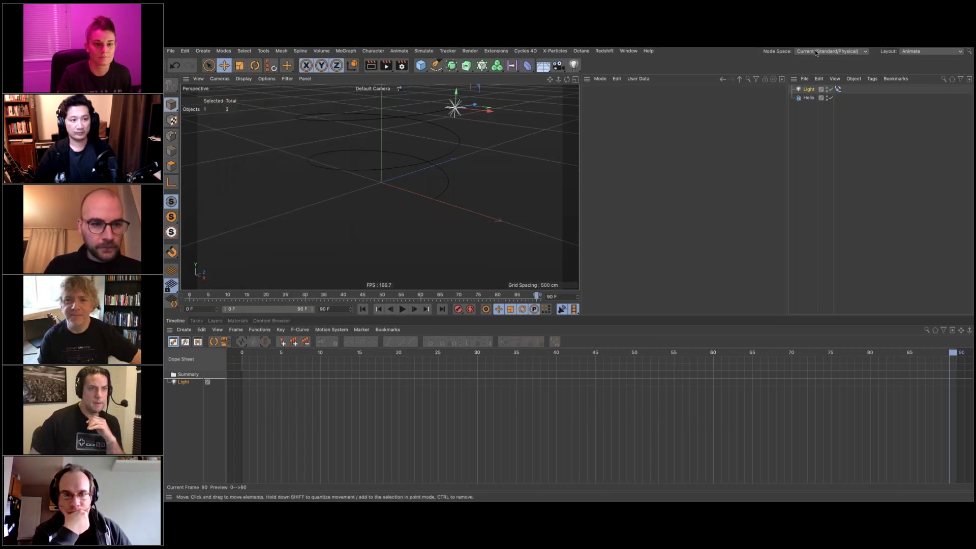
# - Add the light's Align to Spline tag to the timeline and try to bake that track from frame 0 to 90
pyautogui.click(839, 90)
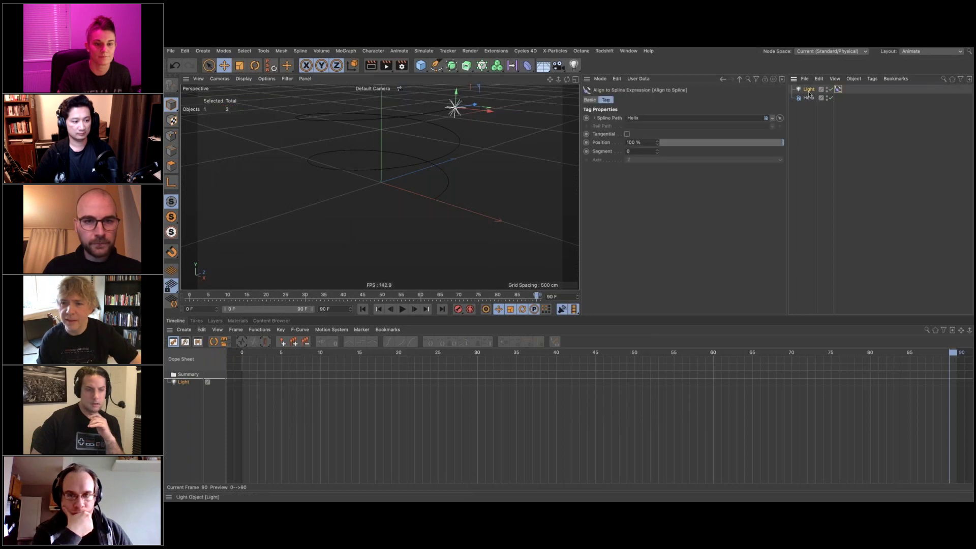
pyautogui.click(810, 90)
pyautogui.moveTo(185, 390); pyautogui.dragTo(186, 384)
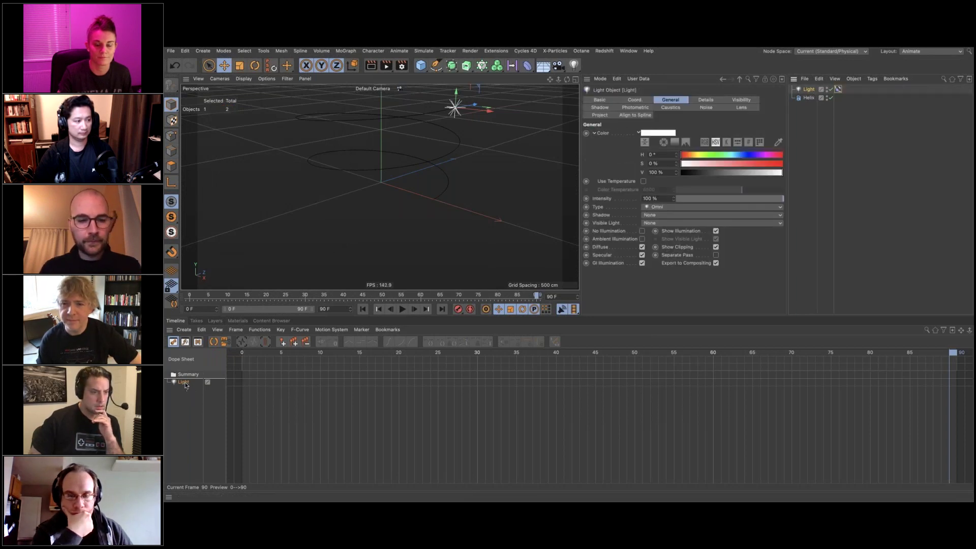
pyautogui.moveTo(838, 90); pyautogui.dragTo(192, 405)
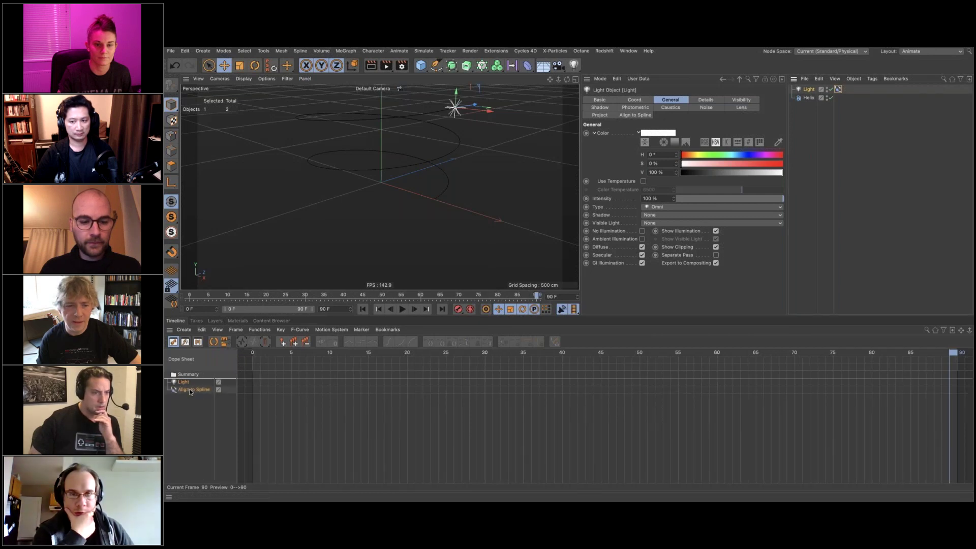
pyautogui.click(256, 330)
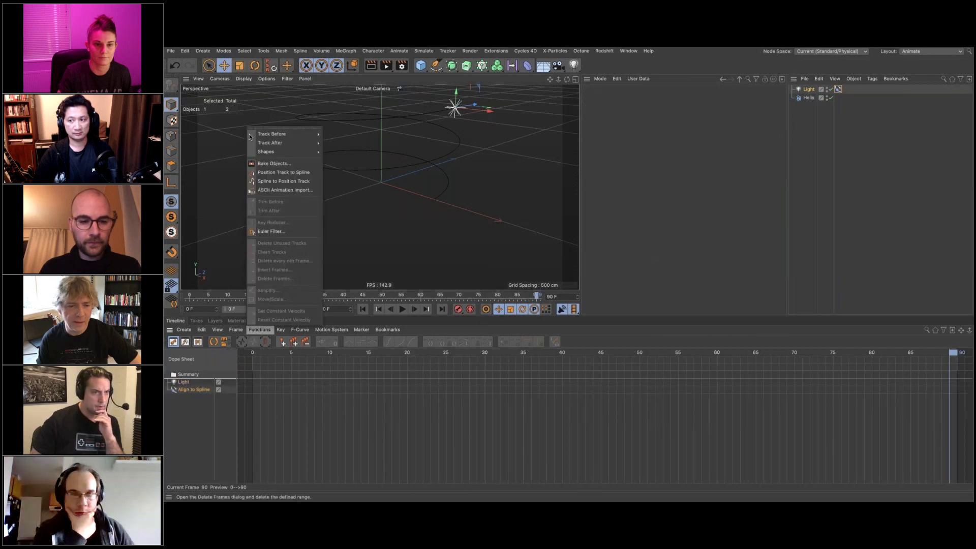
pyautogui.click(272, 163)
pyautogui.click(288, 223)
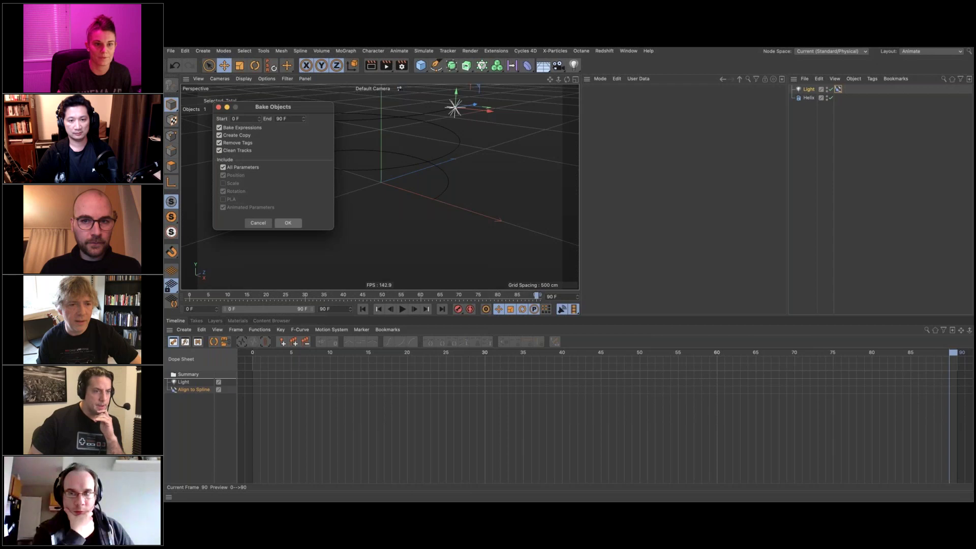
# - Try to bake only the light's timeline entry from frame 0 to 90, with all parameters included
pyautogui.click(808, 90)
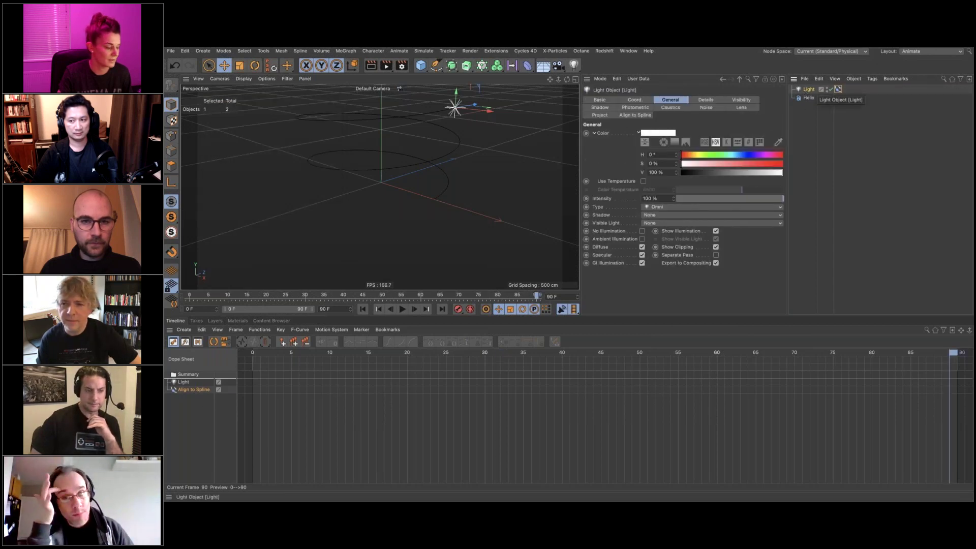
pyautogui.doubleClick(807, 90)
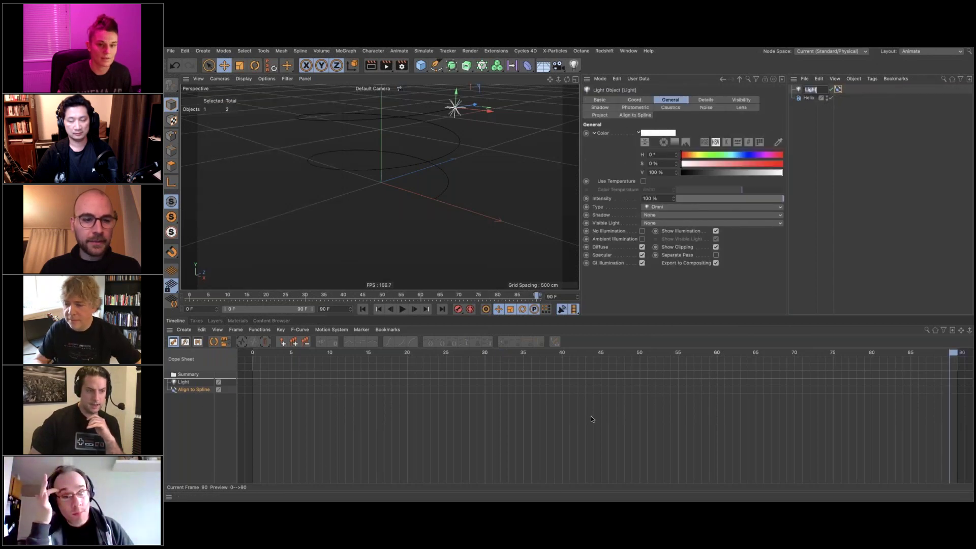
pyautogui.click(181, 384)
pyautogui.click(249, 330)
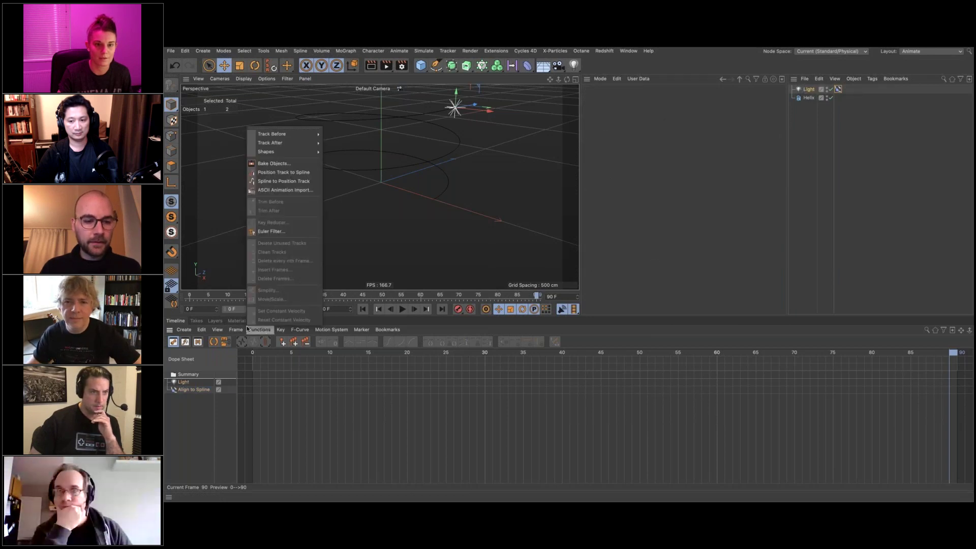
pyautogui.click(272, 163)
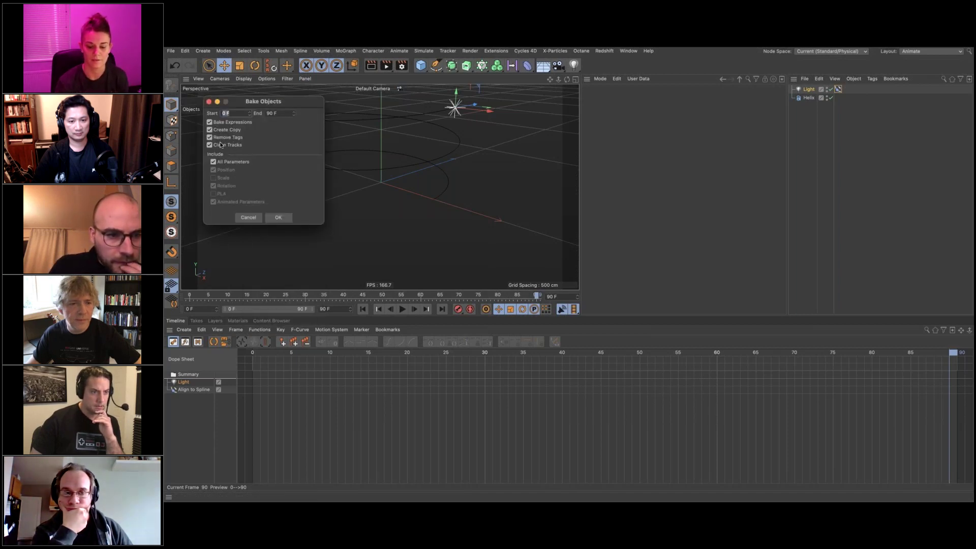
pyautogui.click(277, 218)
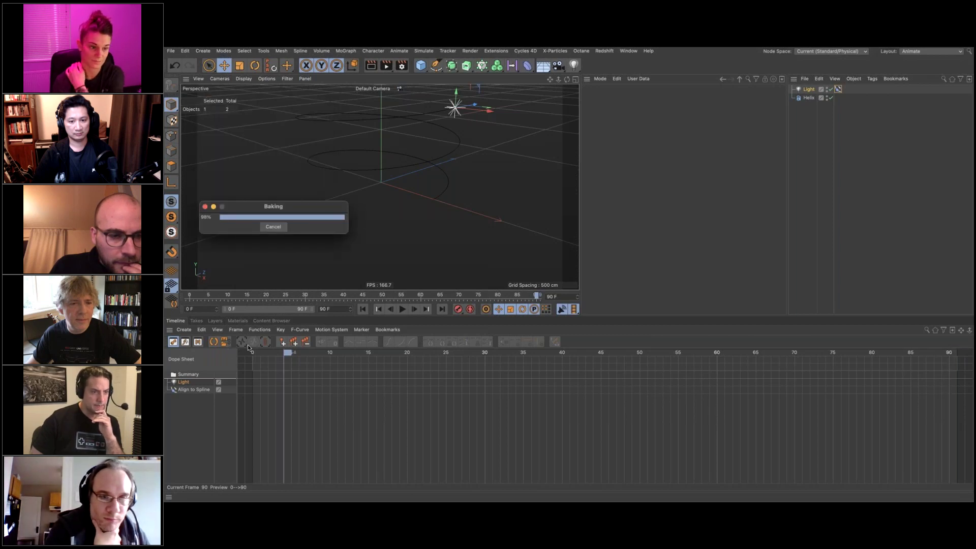
pyautogui.click(242, 342)
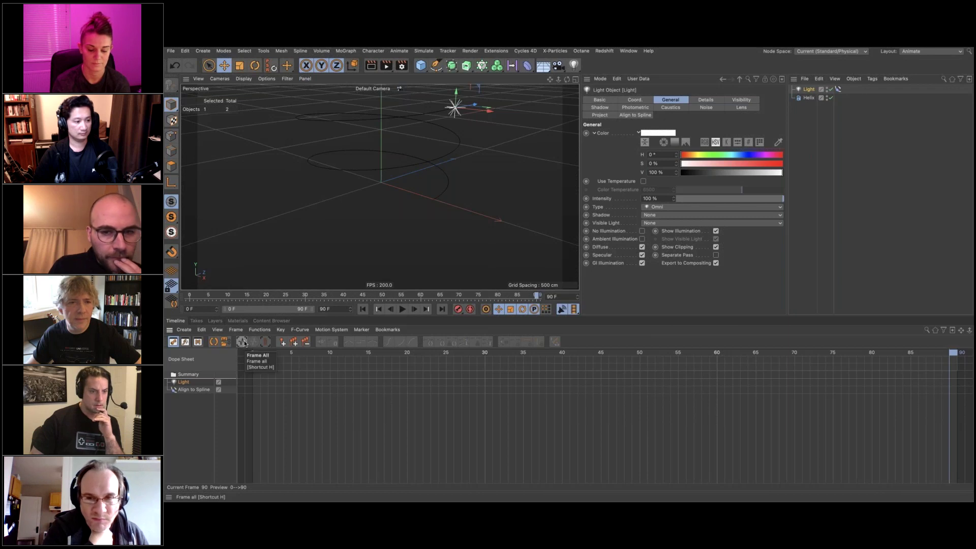
pyautogui.click(185, 393)
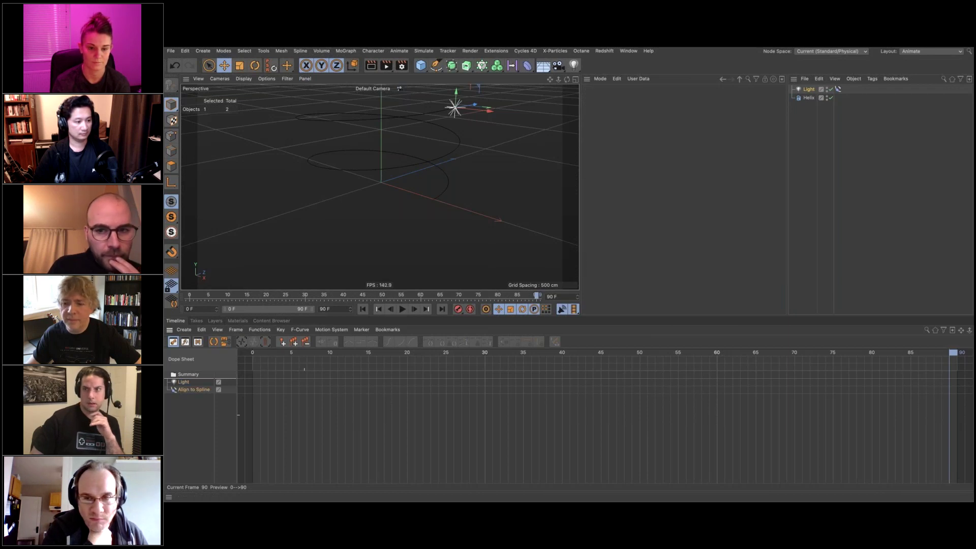
# - Keyframe the Align to Spline tag's Position at 100% on frame 90 and 0% on frame 0
pyautogui.click(838, 89)
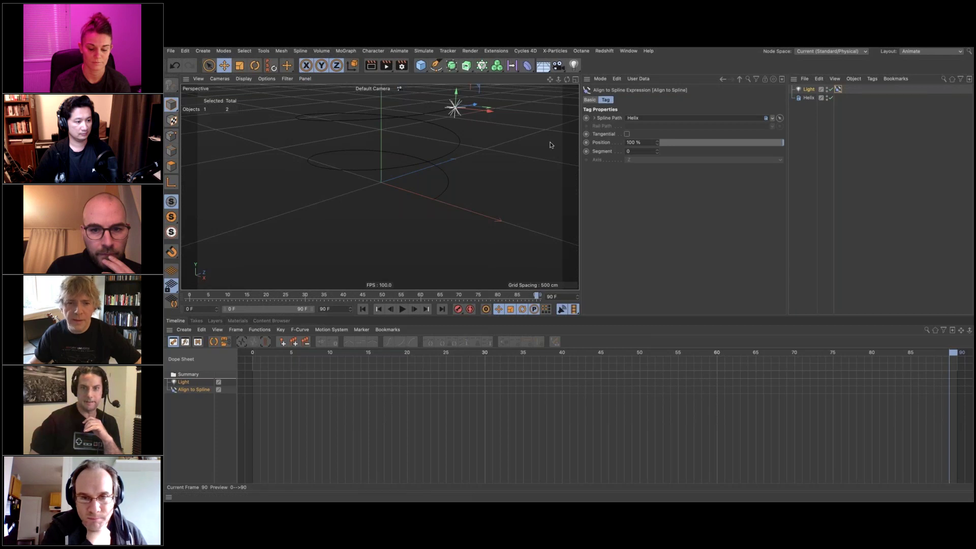
pyautogui.click(586, 142)
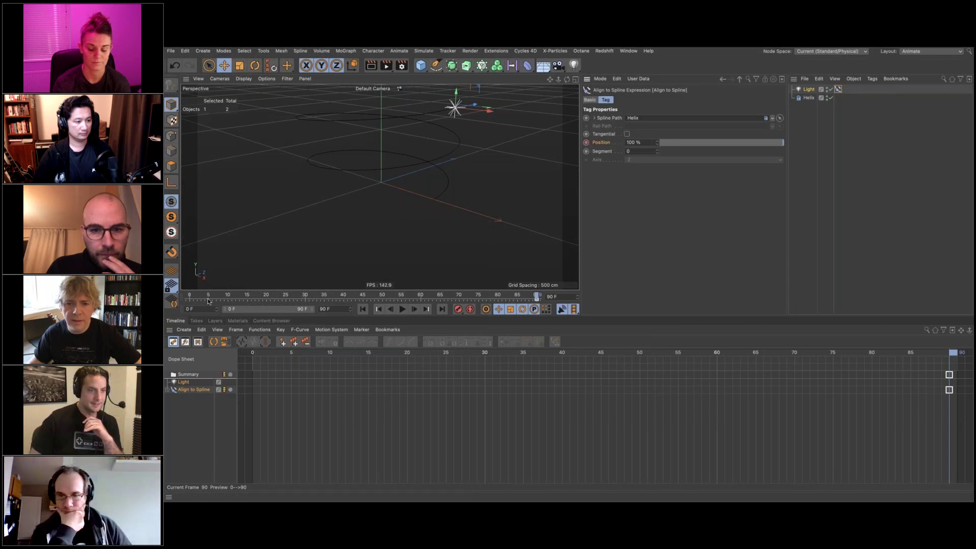
pyautogui.click(190, 295)
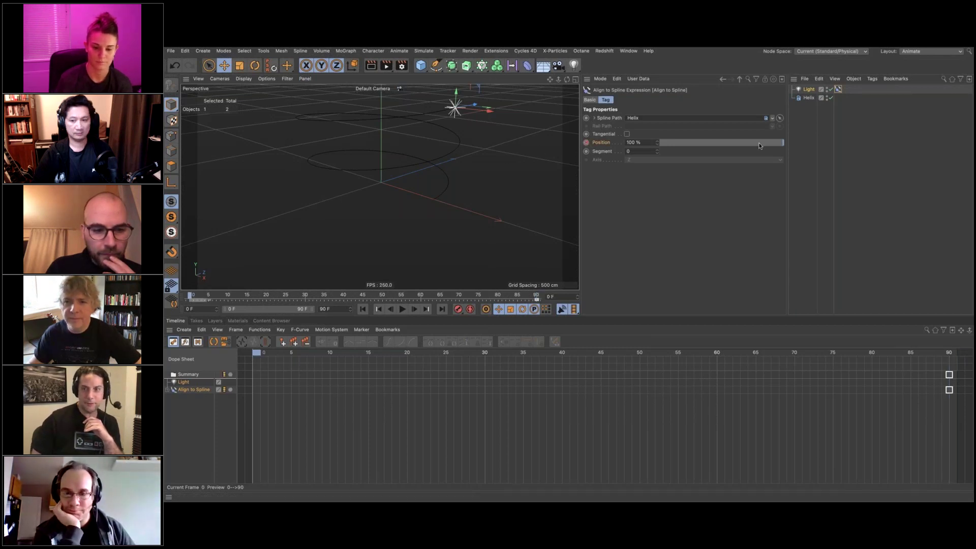
pyautogui.moveTo(727, 144); pyautogui.dragTo(588, 142)
pyautogui.click(586, 142)
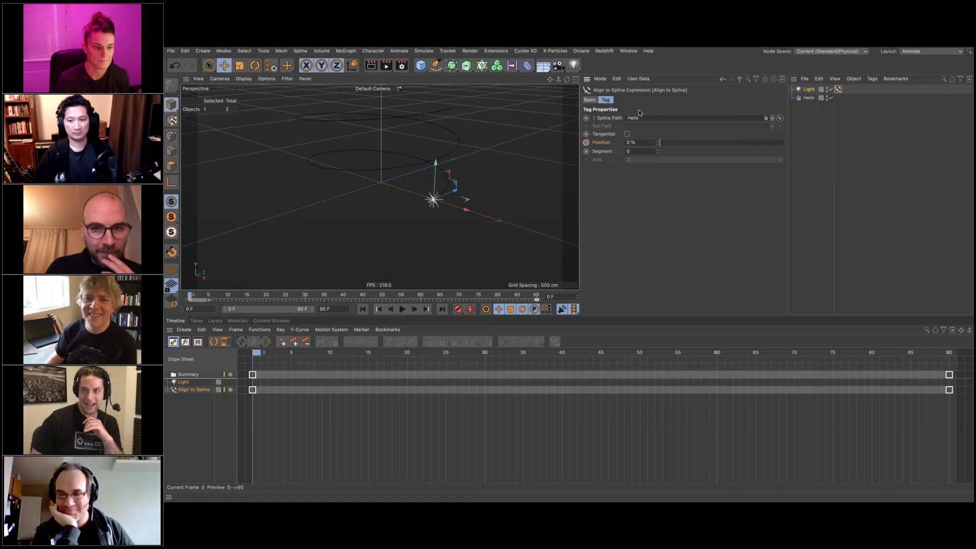
# - Bake the light into a copy over frames 0 to 90, including all parameters, removing tags and cleaning tracks
pyautogui.click(190, 384)
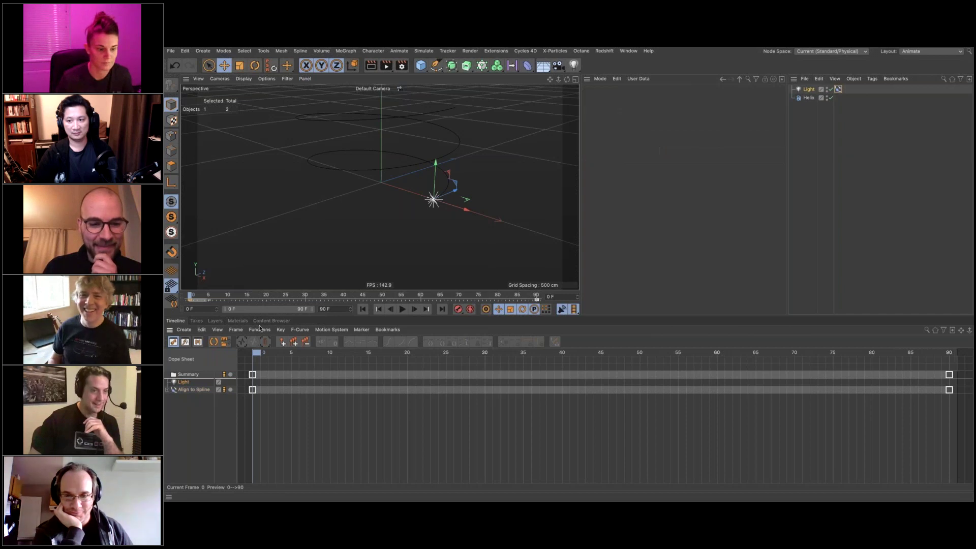
pyautogui.click(259, 329)
pyautogui.click(273, 164)
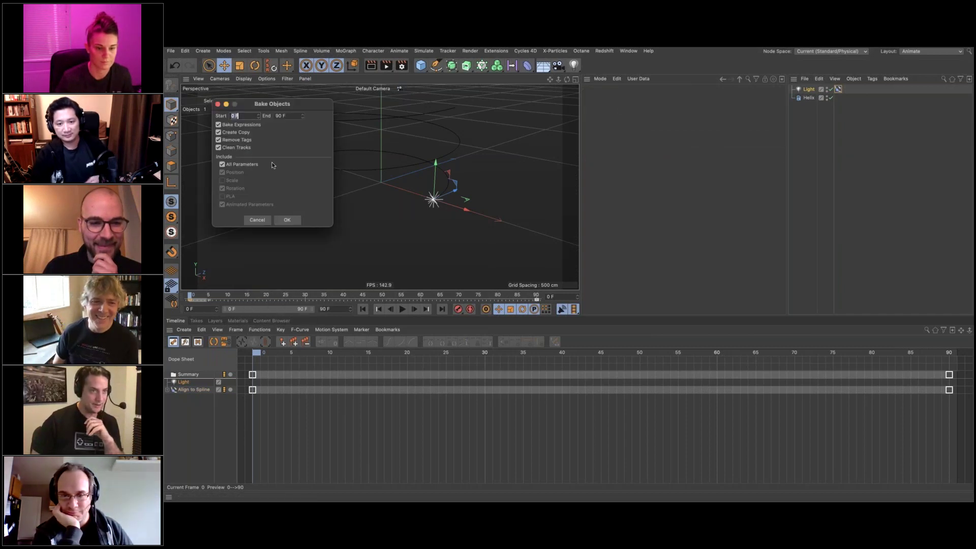
pyautogui.click(292, 221)
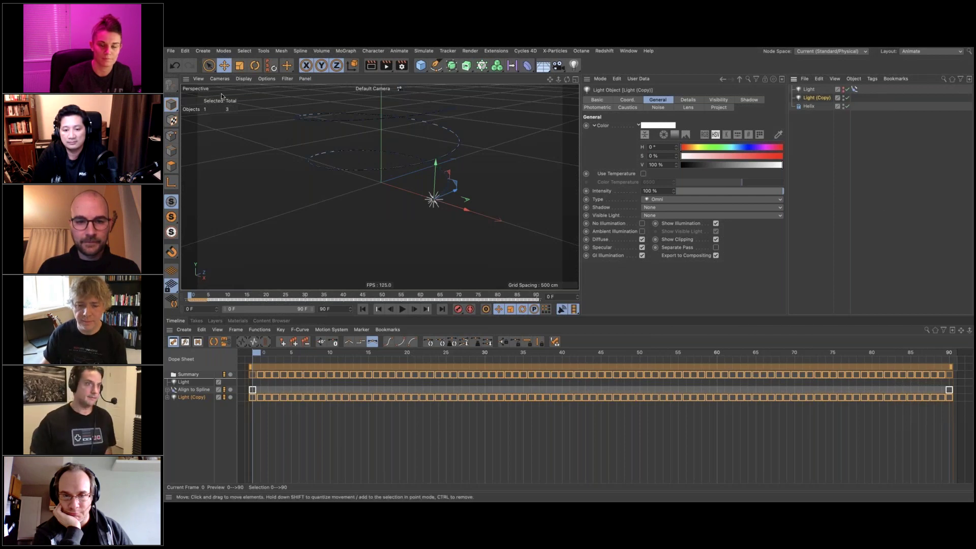
# - Save the project for Cineware on the Desktop as Lights.c4d
pyautogui.click(171, 51)
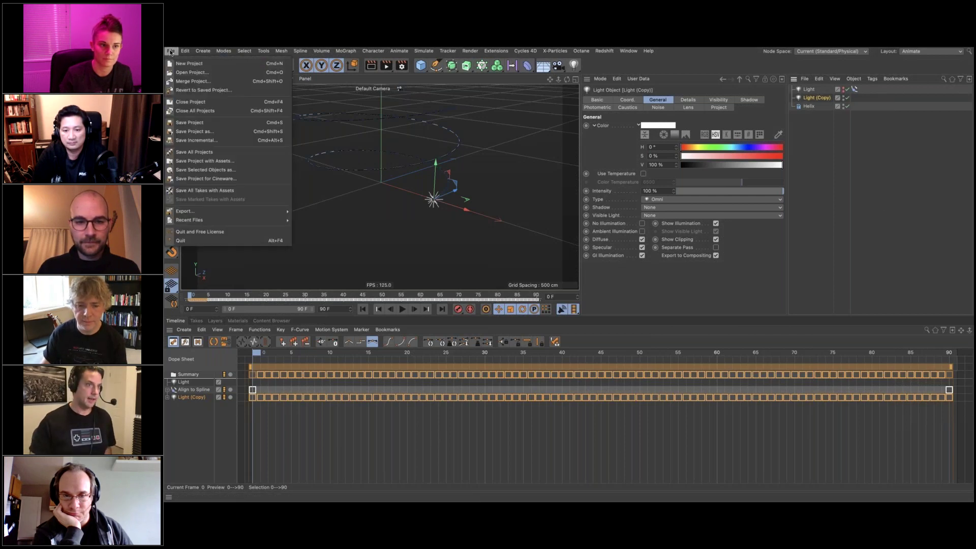
pyautogui.click(208, 179)
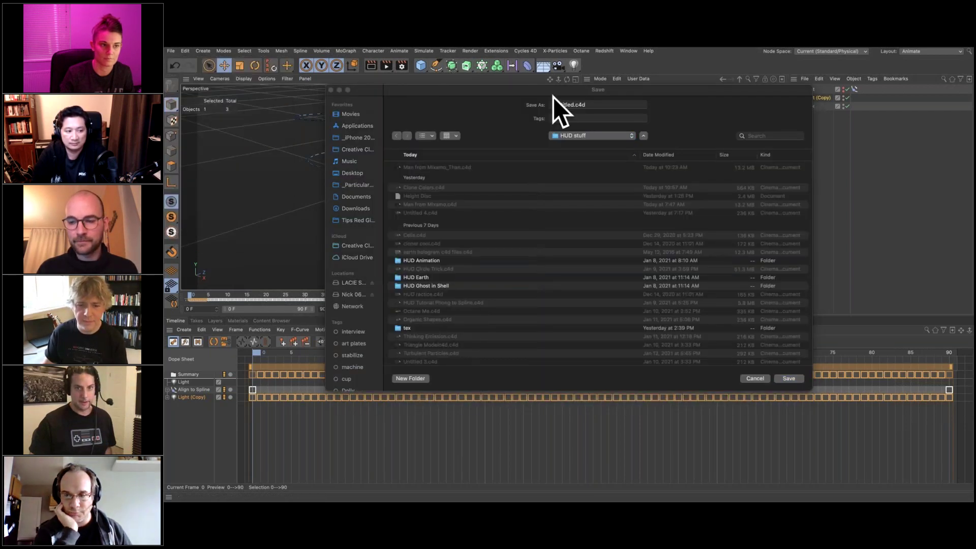
pyautogui.moveTo(635, 63); pyautogui.dragTo(660, 55)
pyautogui.click(463, 142)
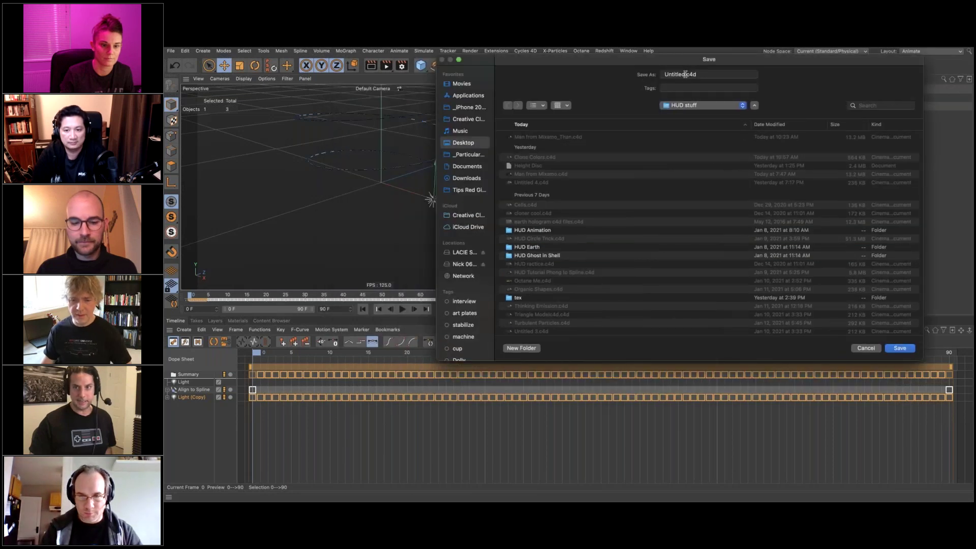
pyautogui.write('Lights')
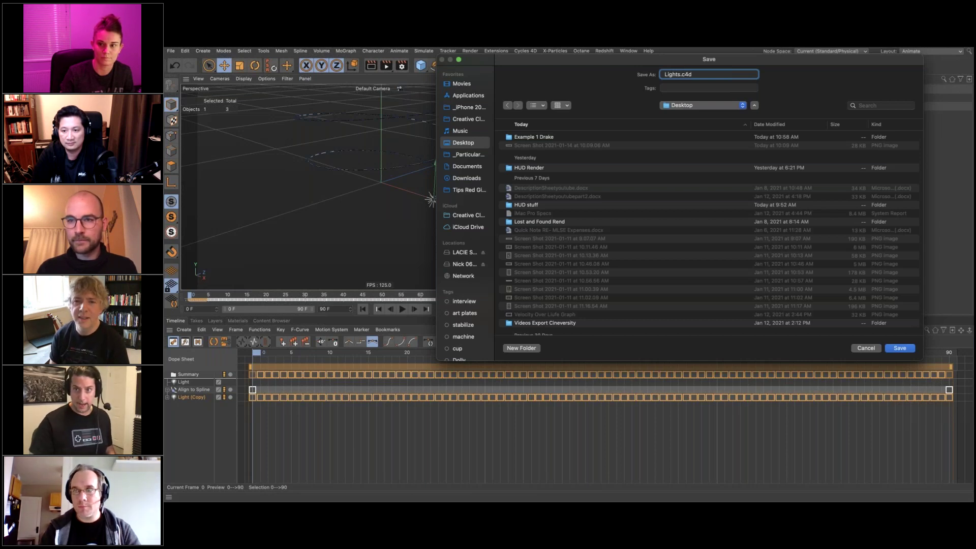
pyautogui.press('Return')
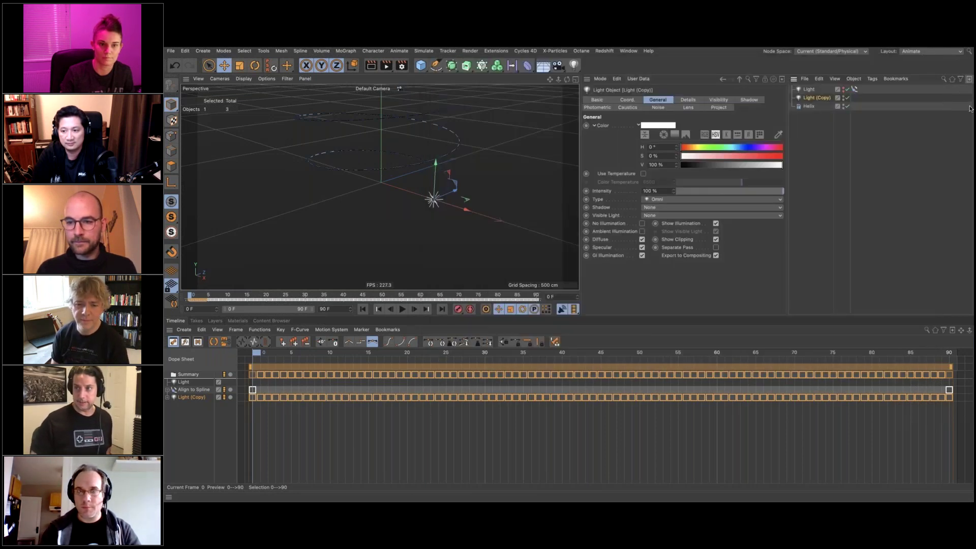
# - Switch to After Effects and import Lights.c4d from the Desktop into the project
pyautogui.press('super+Tab')
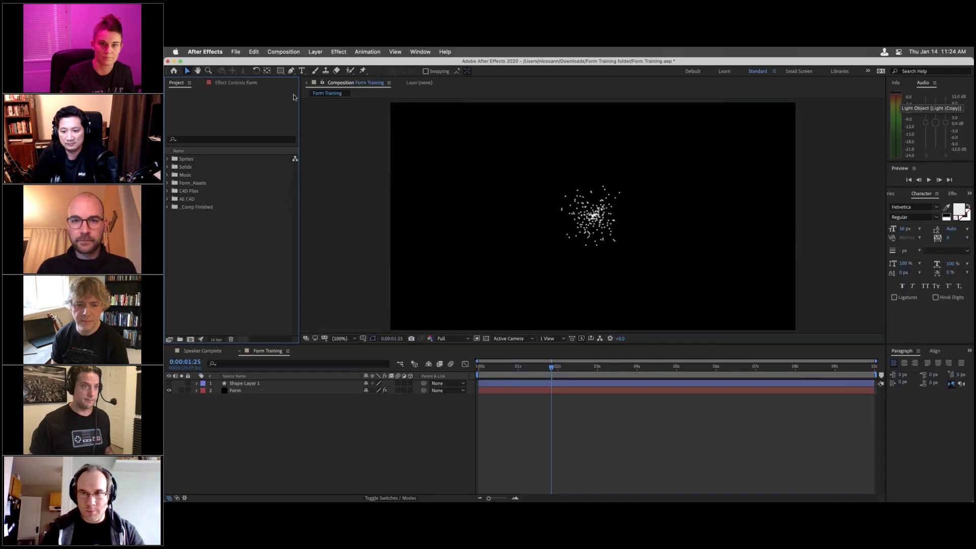
pyautogui.click(211, 264)
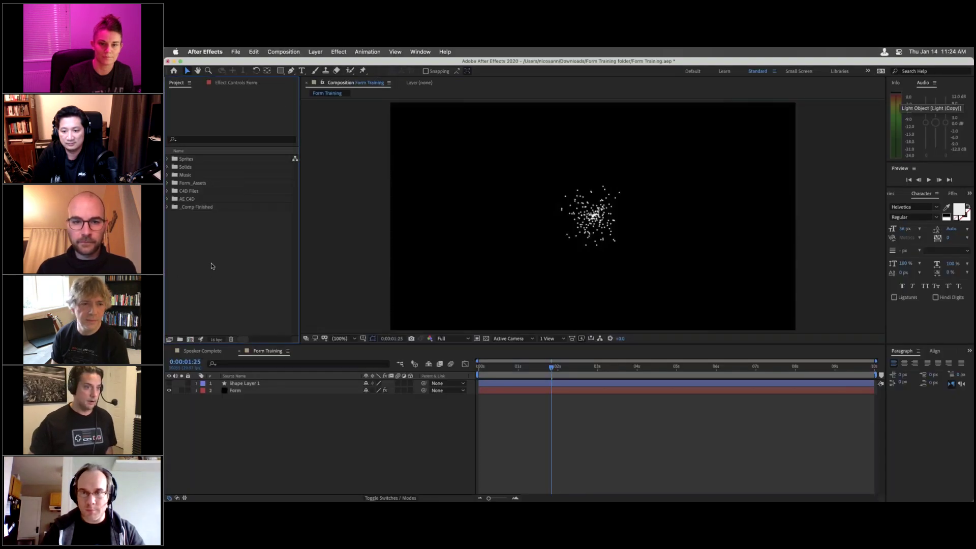
pyautogui.doubleClick(188, 262)
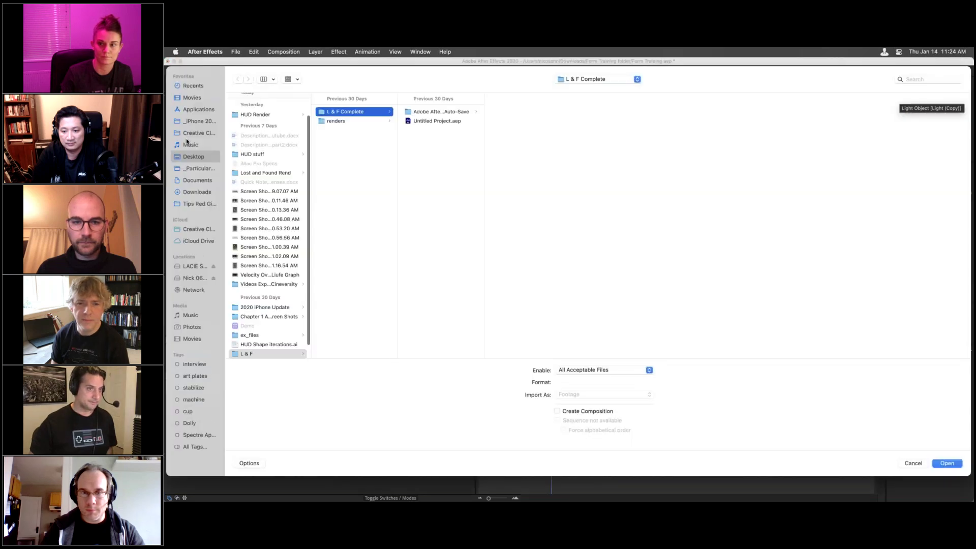
pyautogui.scroll(3, 254, 152)
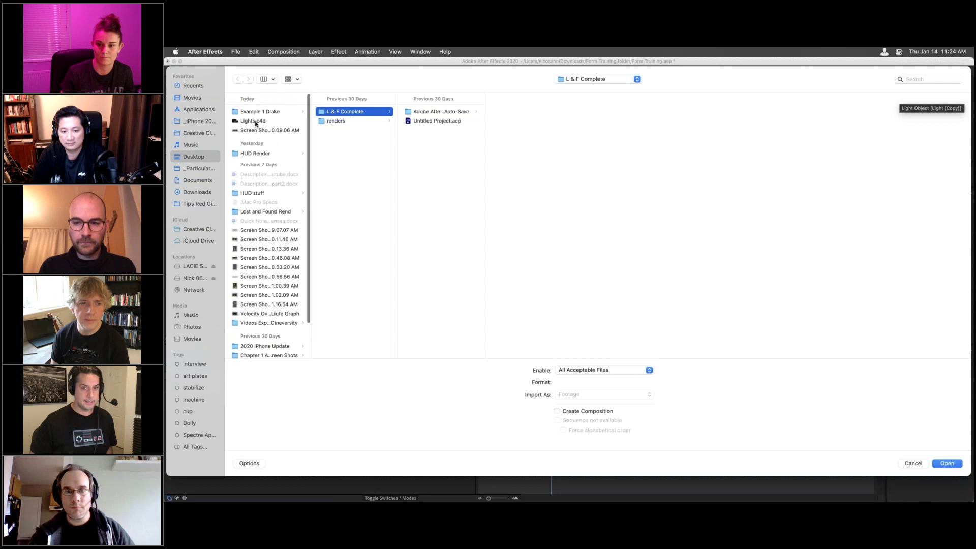
pyautogui.click(253, 121)
pyautogui.click(947, 463)
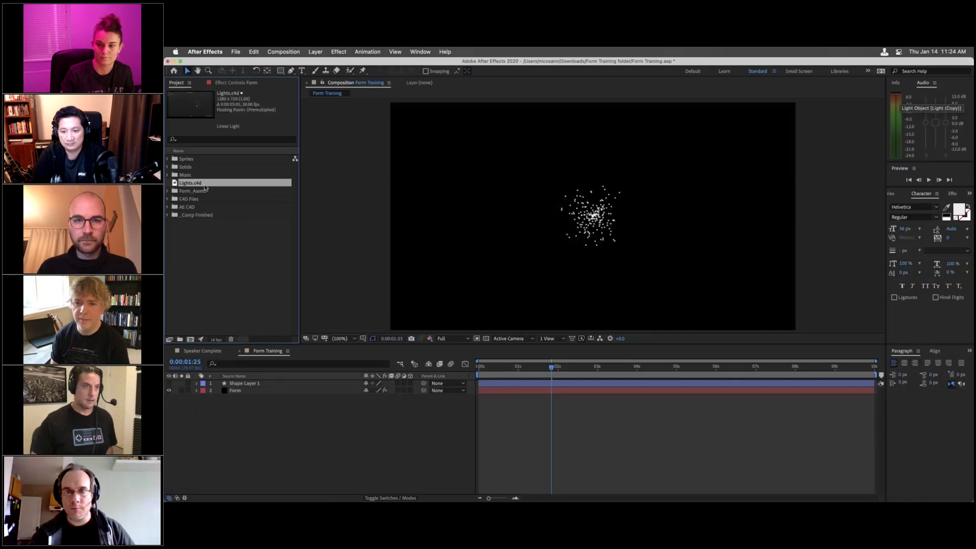
# - Create a composition from Lights.c4d and extract its Cinema 4D scene data as layers
pyautogui.moveTo(201, 294); pyautogui.dragTo(192, 339)
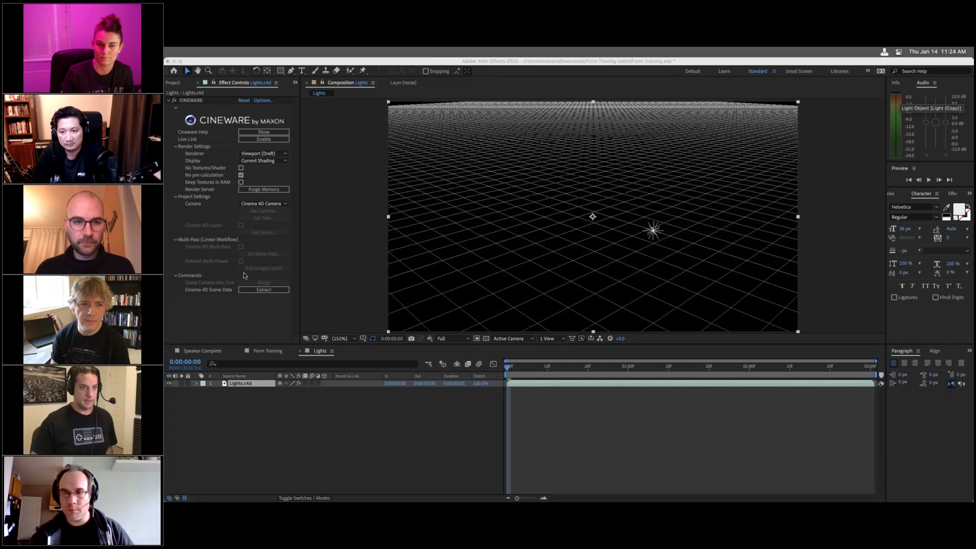
pyautogui.click(265, 290)
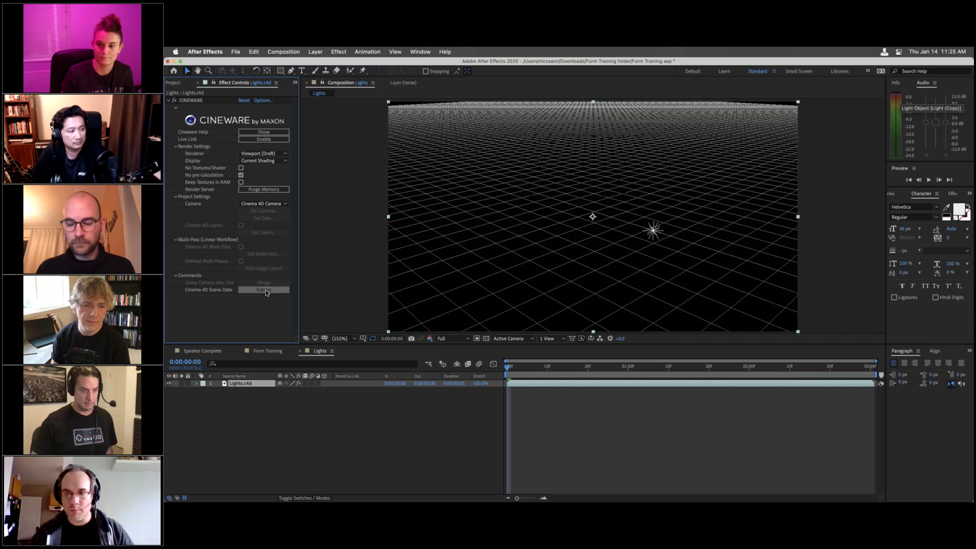
pyautogui.click(234, 390)
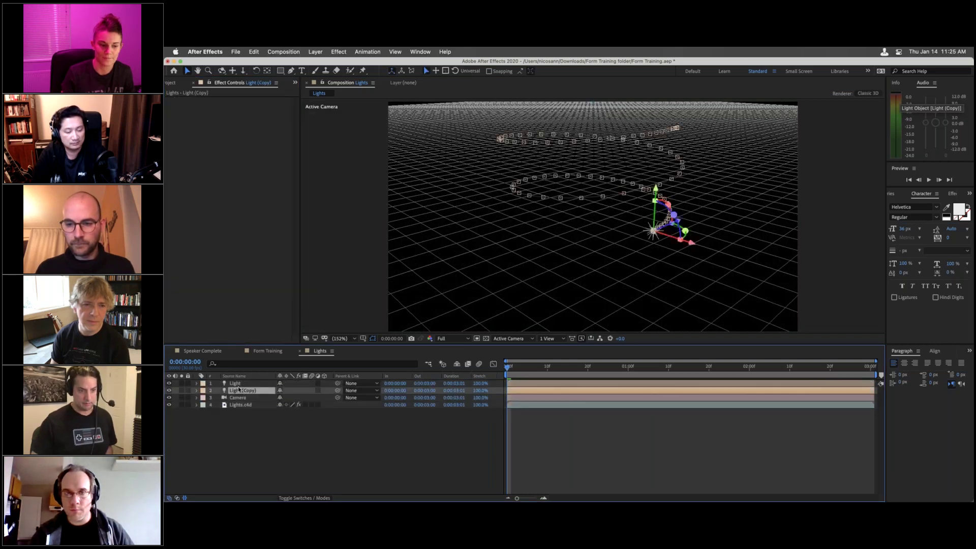
# - Delete the original Light layer and select the baked Light (Copy) layer
pyautogui.click(236, 386)
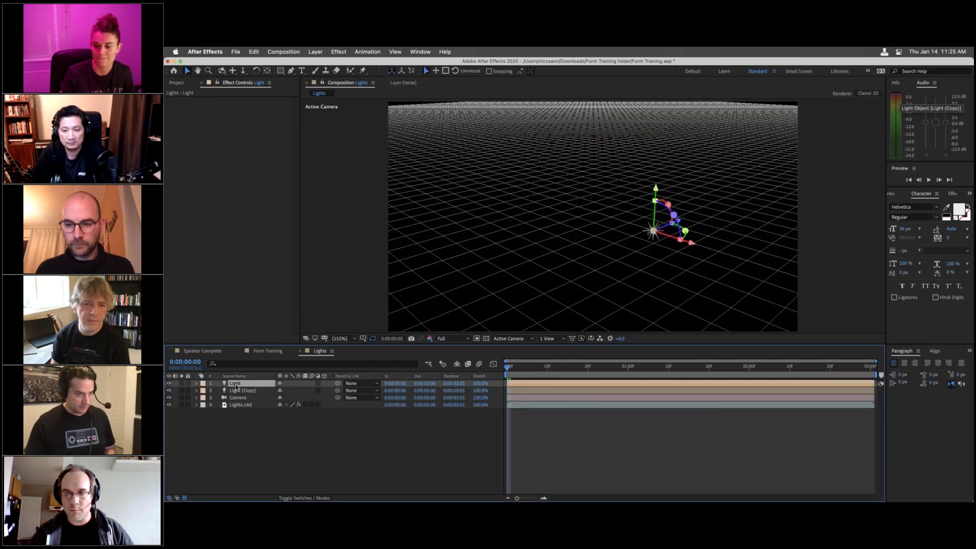
pyautogui.press('Delete')
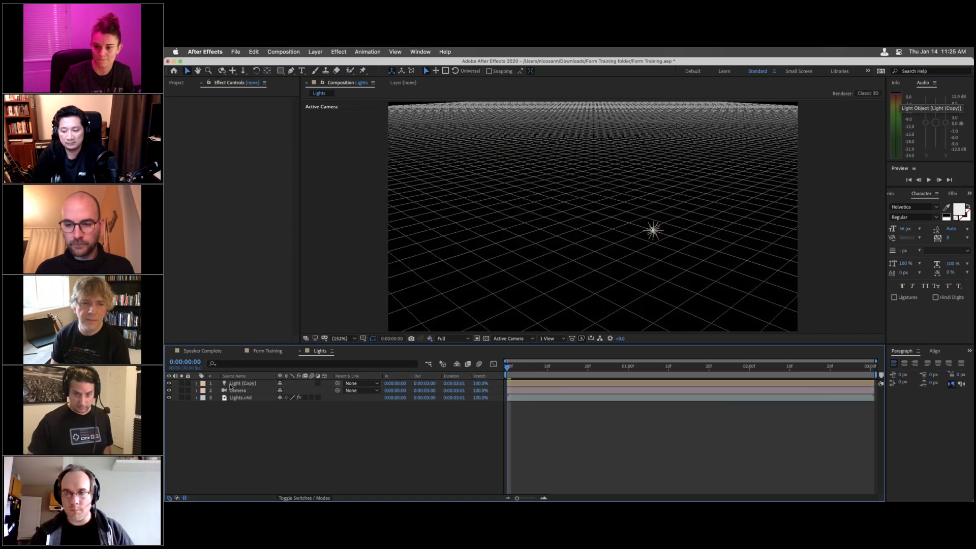
pyautogui.click(230, 384)
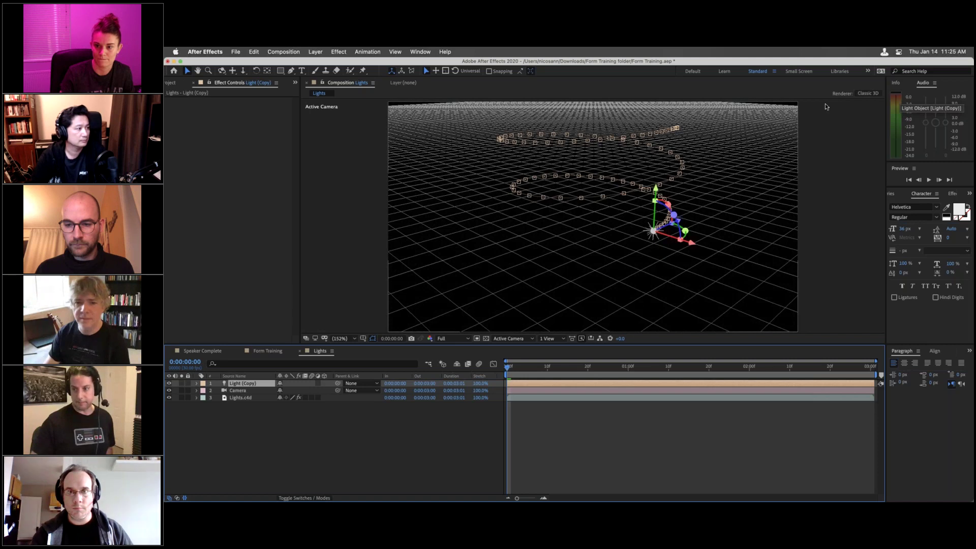
# - Add a new solid layer named Particular to the Lights composition
pyautogui.click(315, 52)
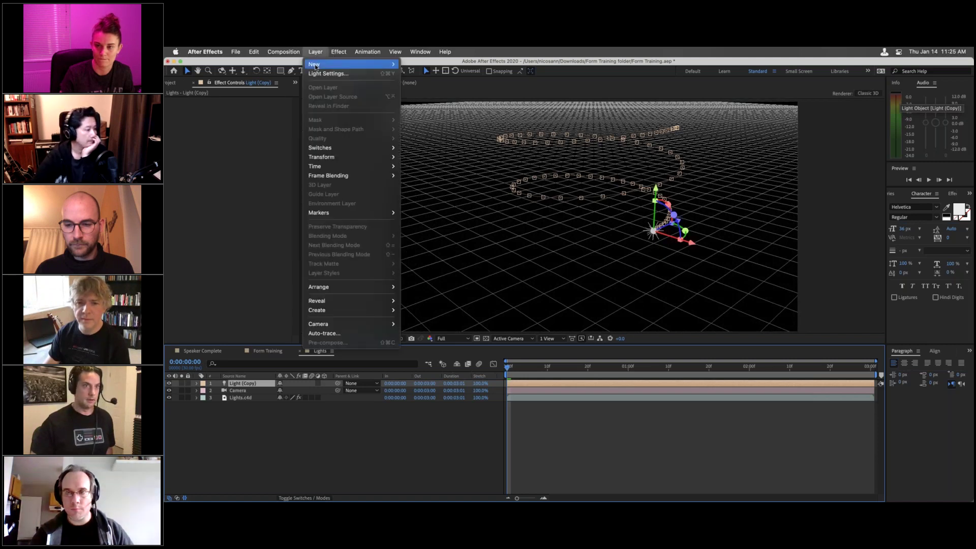
pyautogui.moveTo(356, 64)
pyautogui.click(413, 73)
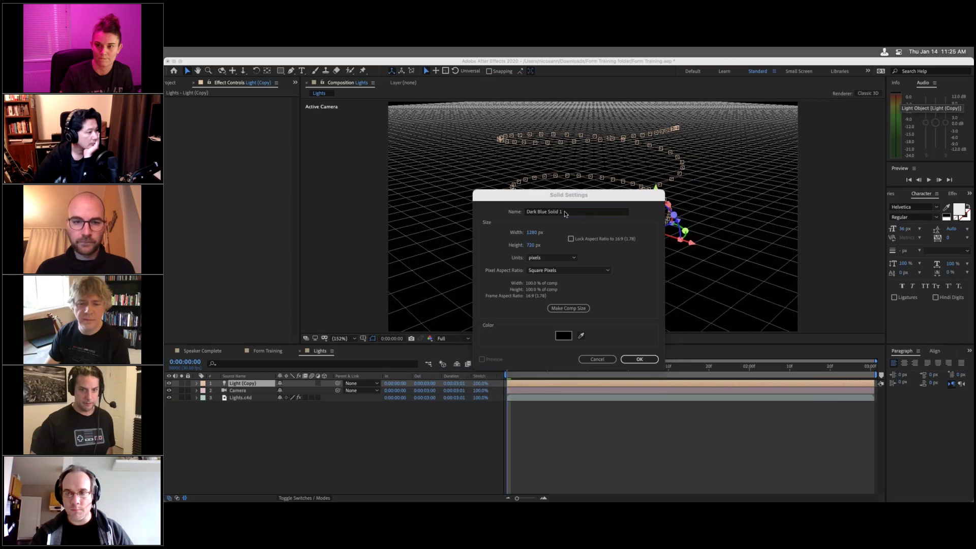
pyautogui.write('Particular')
pyautogui.press('Return')
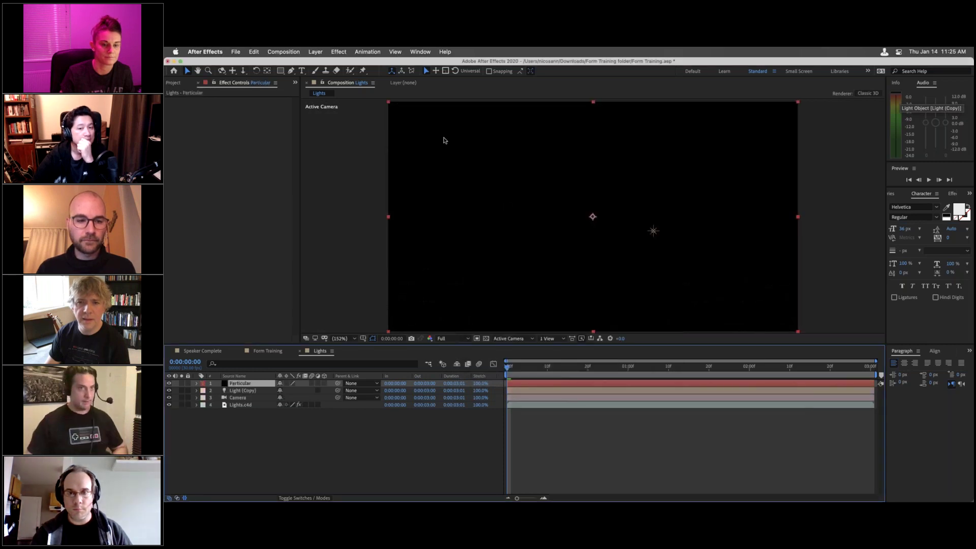
# - Find the Trapcode Particular effect and apply it to the Particular solid
pyautogui.hotkey('ctrl', 'space')
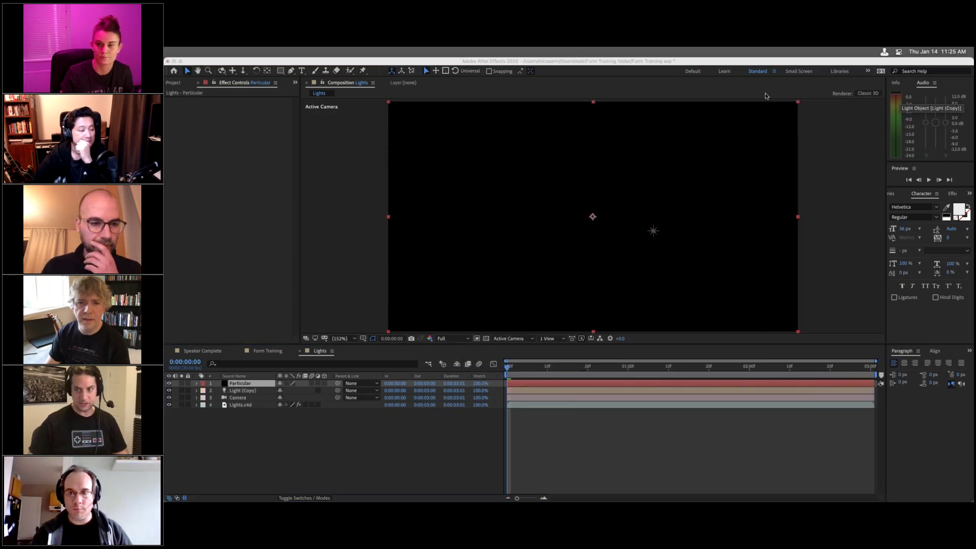
pyautogui.click(953, 193)
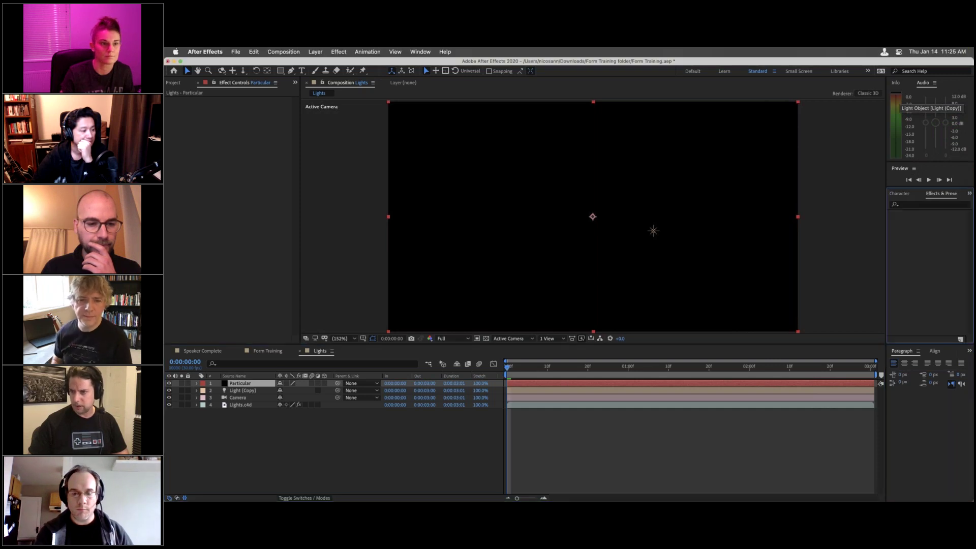
pyautogui.click(928, 205)
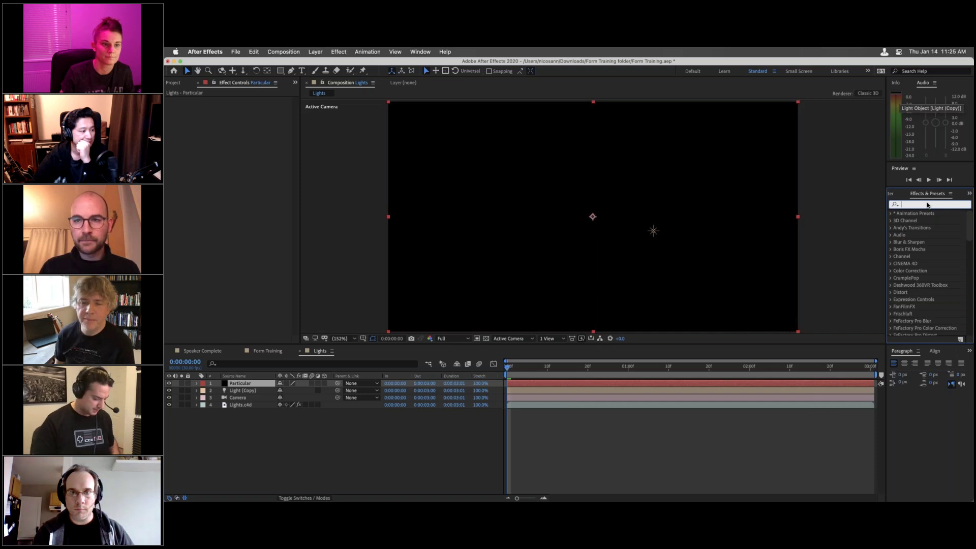
pyautogui.write('parti')
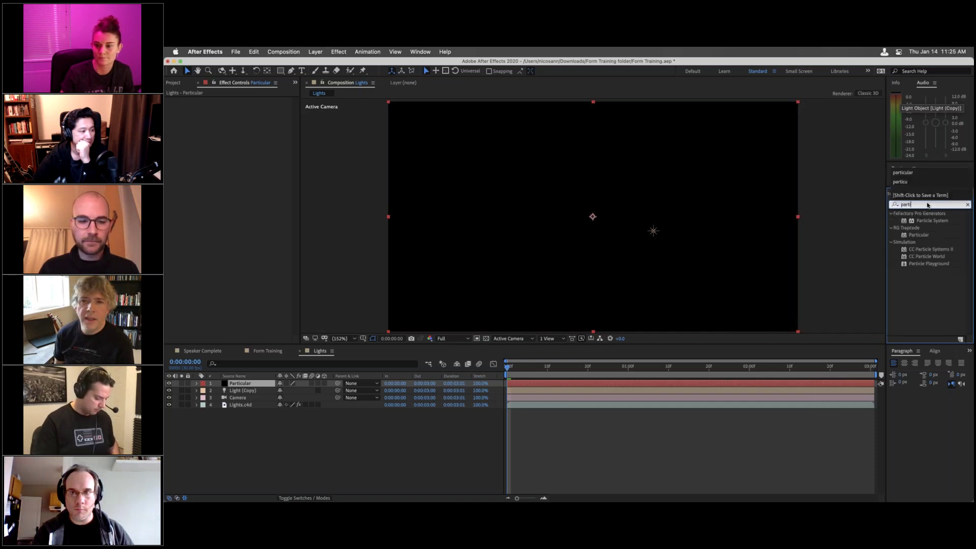
pyautogui.write('cular')
pyautogui.click(933, 222)
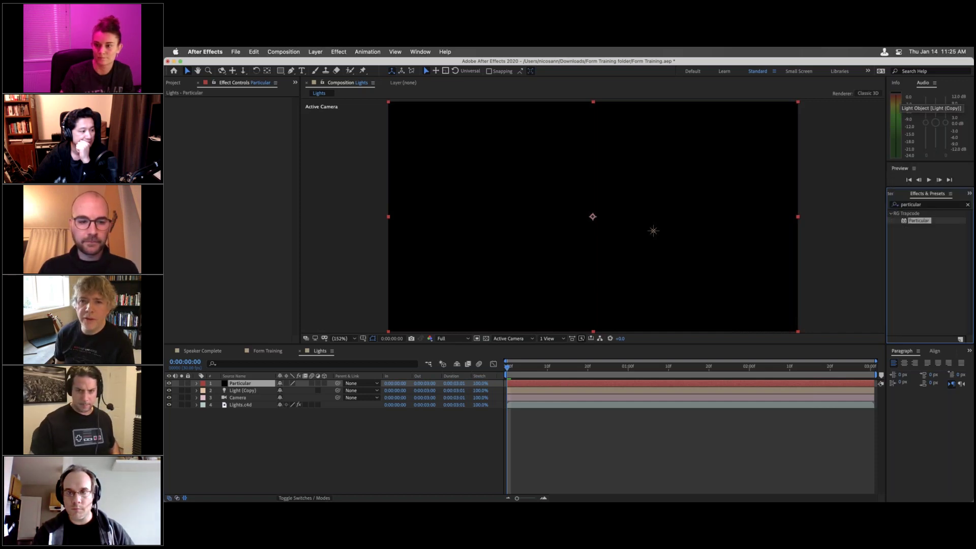
pyautogui.moveTo(218, 372); pyautogui.dragTo(234, 385)
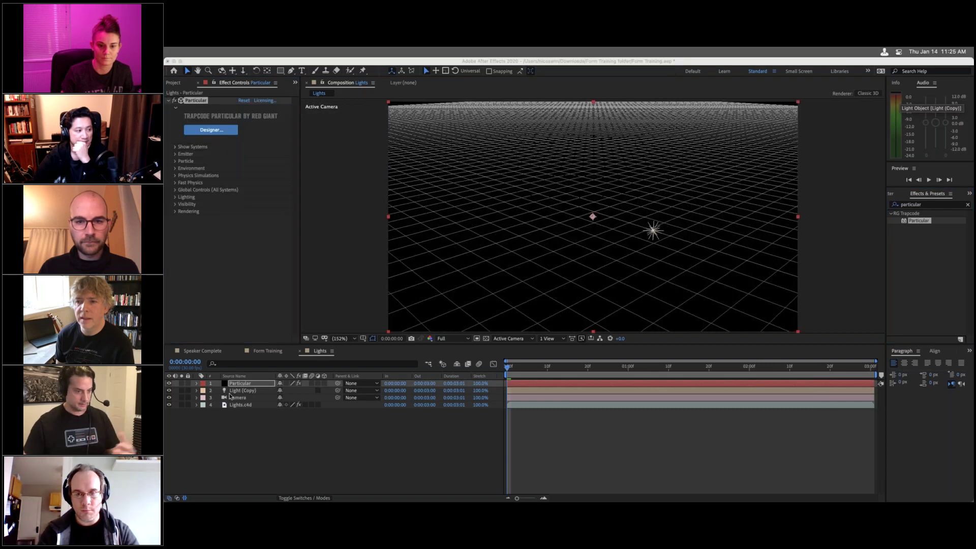
# - Review the Light (Copy) layer's motion path and Particular's Environment and Physics Simulations settings
pyautogui.click(233, 391)
pyautogui.click(234, 391)
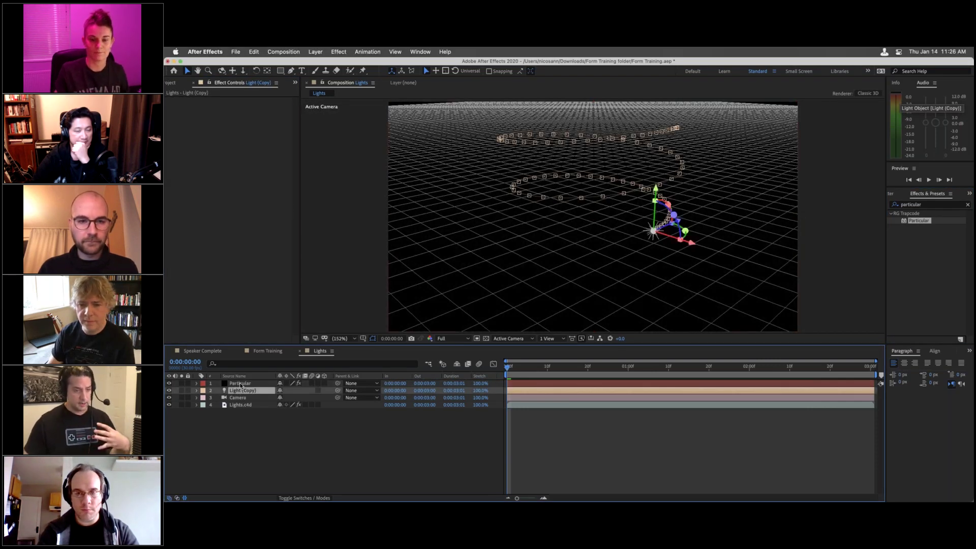
pyautogui.click(241, 384)
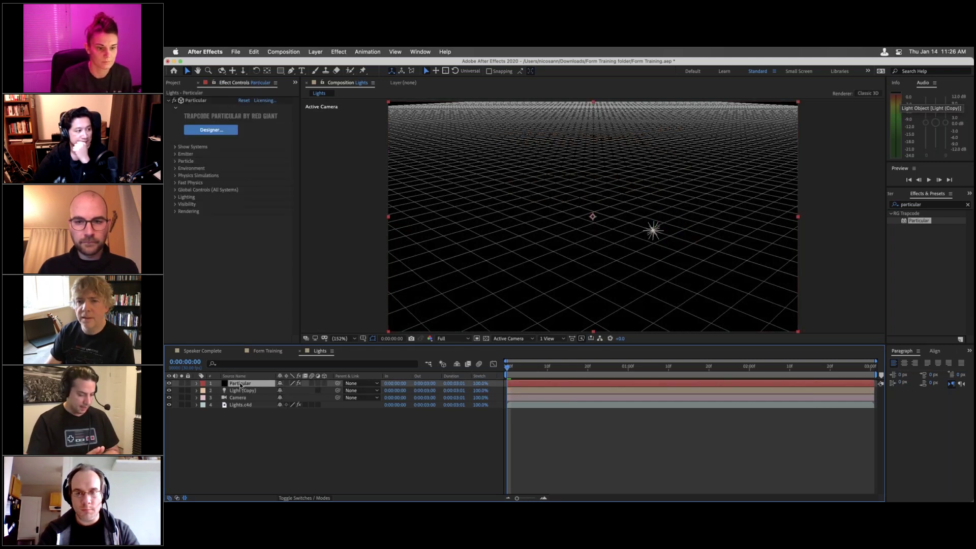
pyautogui.click(176, 168)
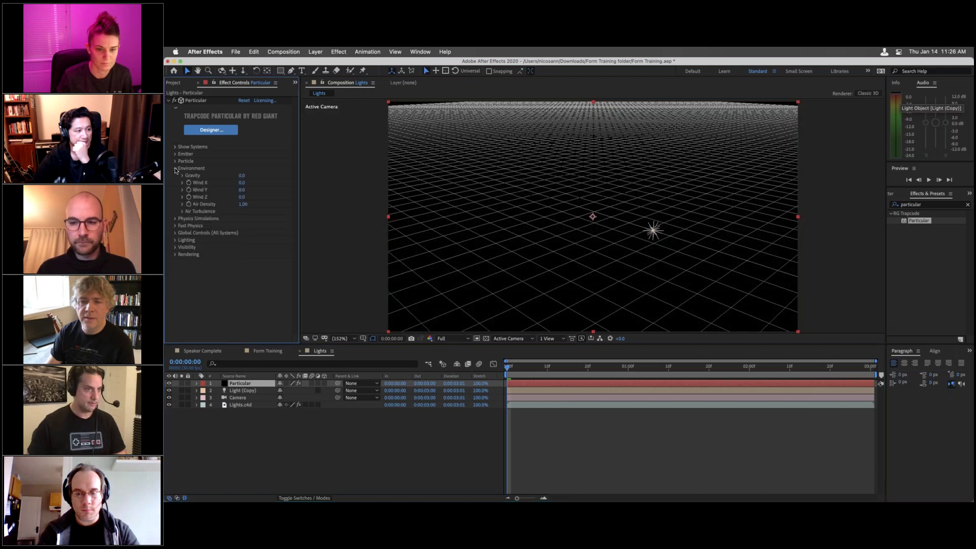
pyautogui.click(175, 219)
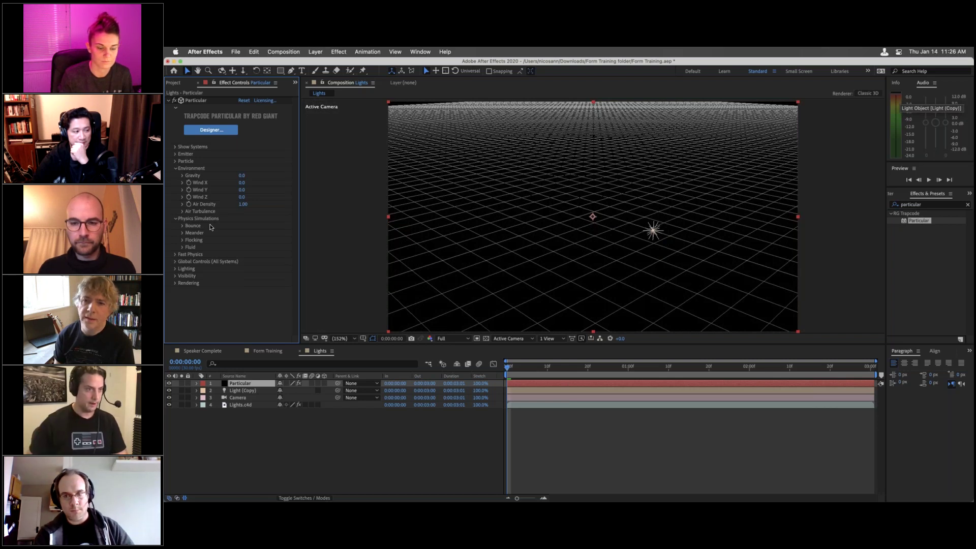
pyautogui.click(176, 219)
pyautogui.click(175, 168)
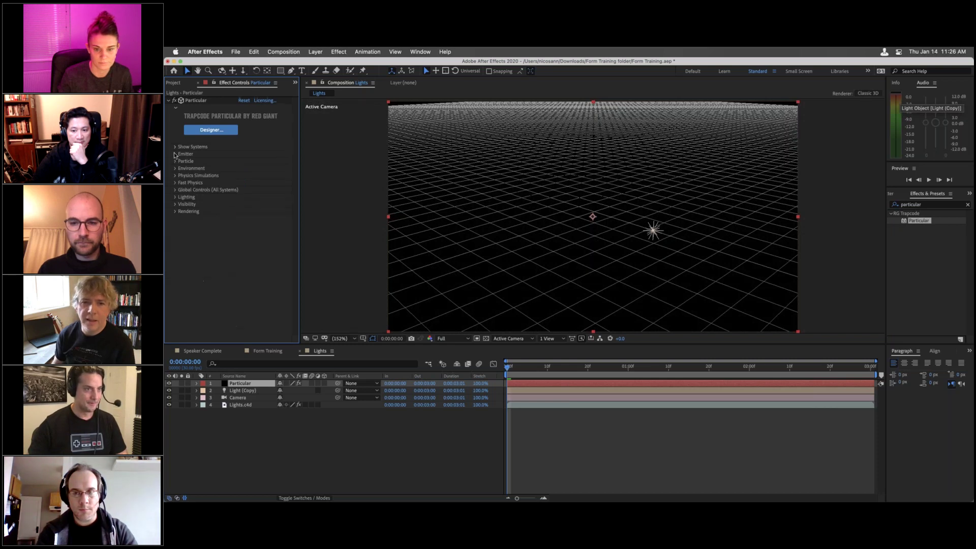
# - Set Particular's Emitter Type to Light(s) and accept the light emitter naming settings
pyautogui.click(174, 154)
pyautogui.click(246, 160)
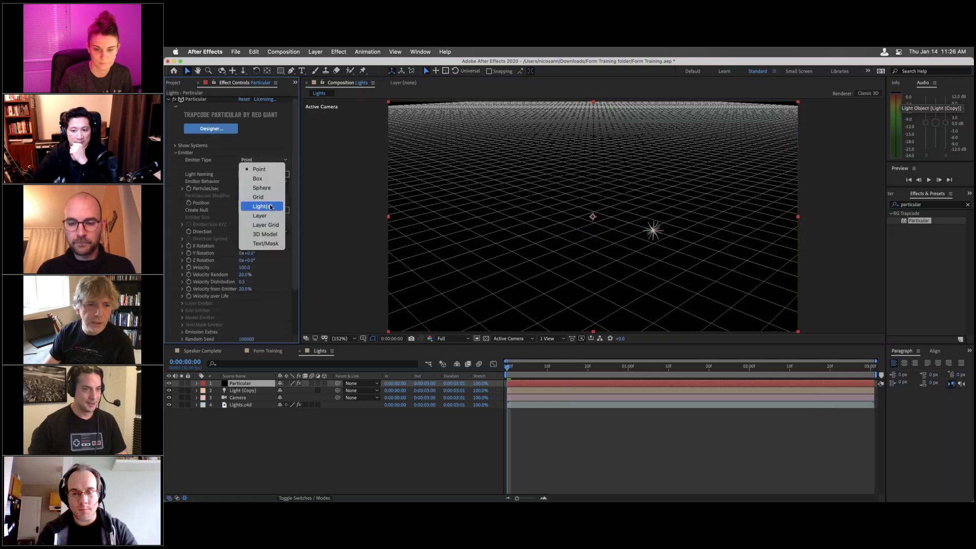
pyautogui.click(263, 207)
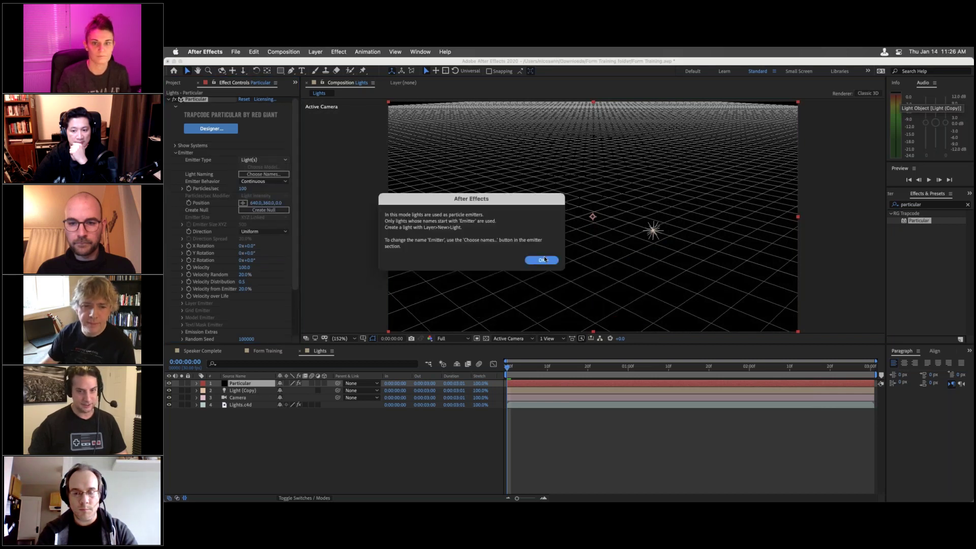
pyautogui.click(541, 259)
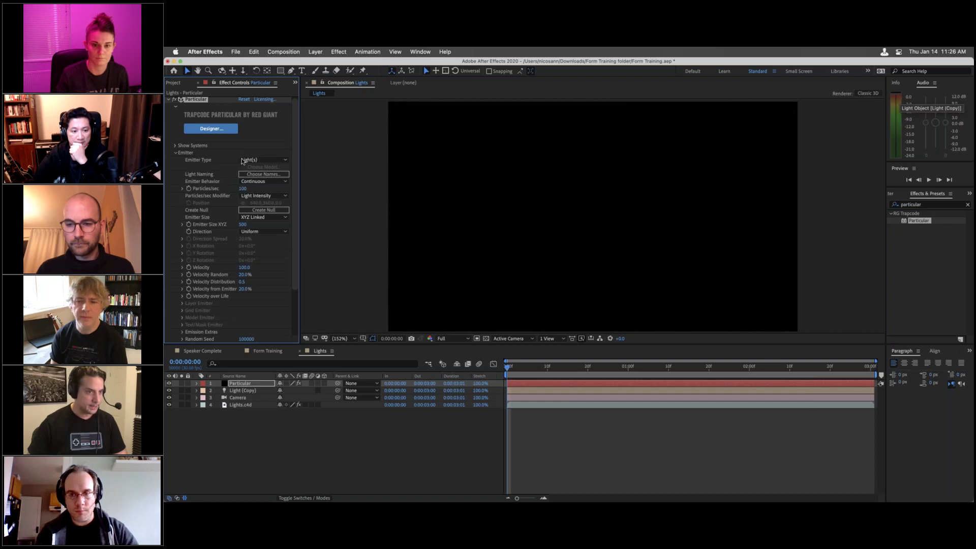
pyautogui.click(249, 174)
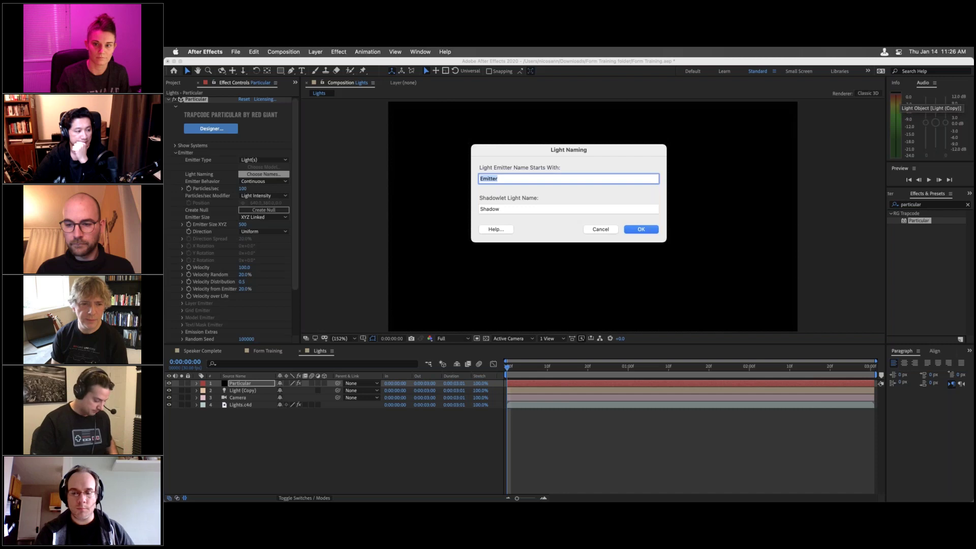
pyautogui.press('Return')
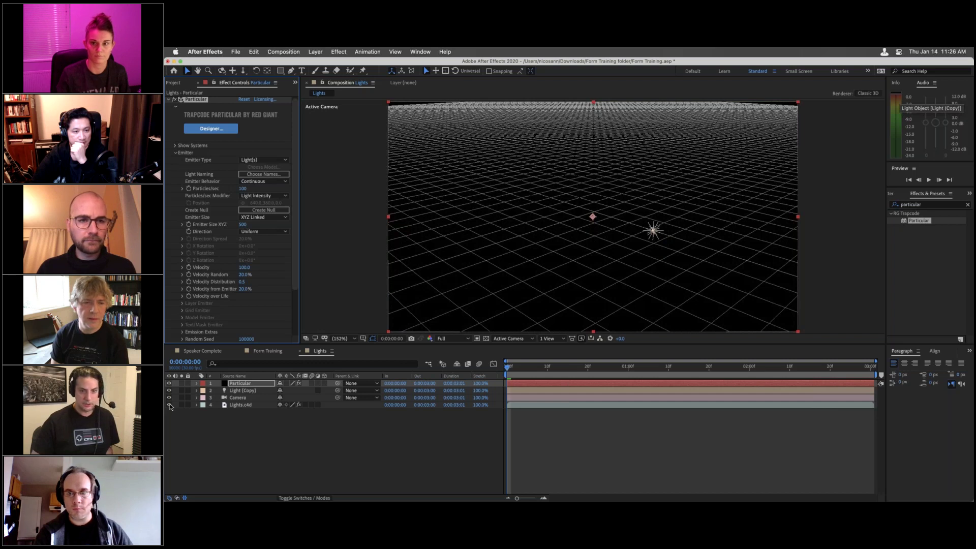
# - Hide the Lights.c4d layer and preview the particles emitted by the moving light from the start of the composition
pyautogui.click(169, 405)
pyautogui.press('space')
pyautogui.moveTo(625, 371); pyautogui.dragTo(507, 367)
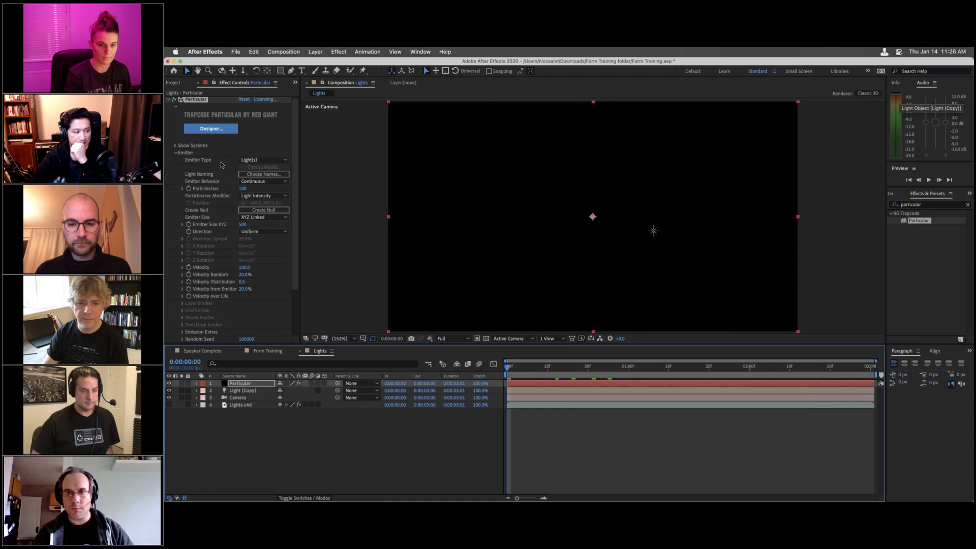
# - Set Particular's Emitter Size XYZ, Velocity, Velocity Random, Velocity Distribution and Velocity from Emitter all to 0
pyautogui.click(244, 224)
pyautogui.write('0')
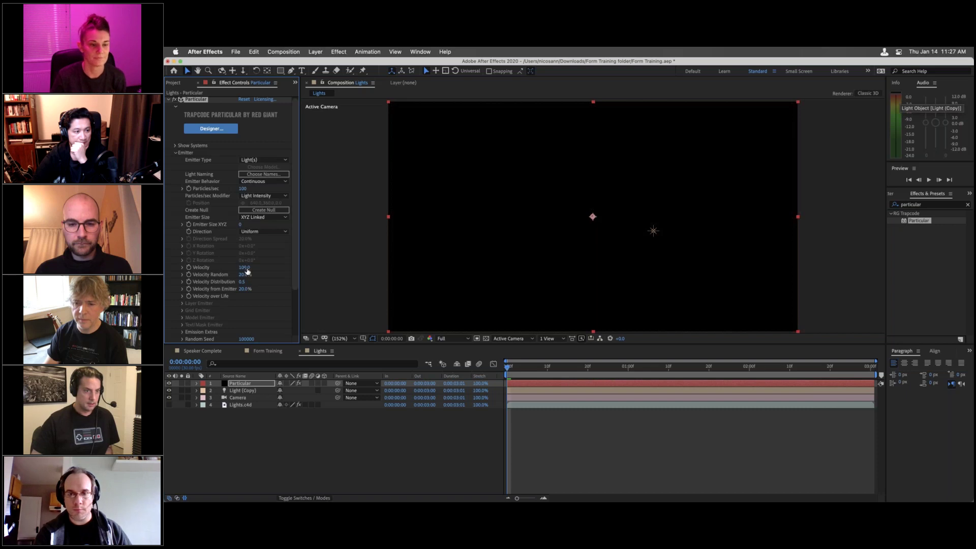
pyautogui.write('0')
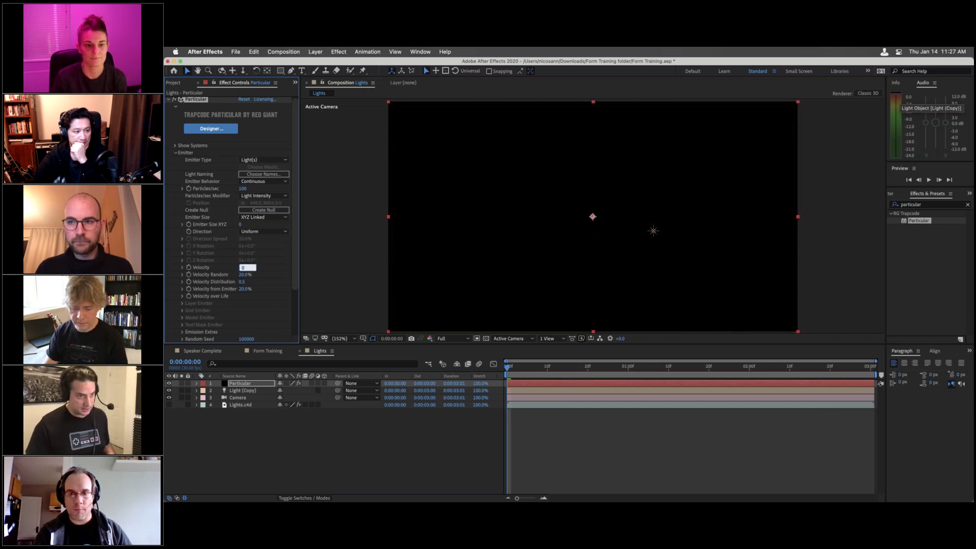
pyautogui.press('Tab')
pyautogui.write('0')
pyautogui.press('Tab')
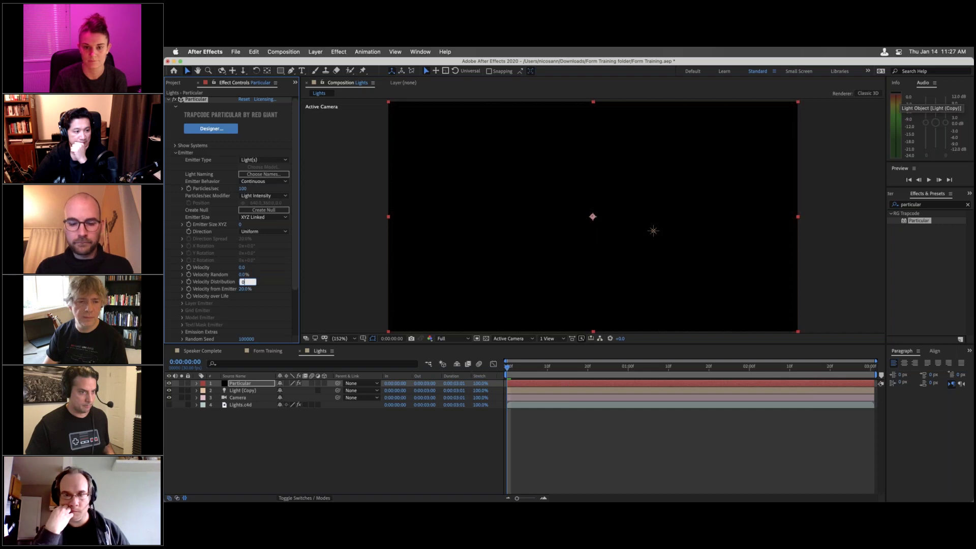
pyautogui.press('Tab')
pyautogui.write('0')
# - Scrub and play the Lights composition to preview the particle trail following the light's helix path
pyautogui.moveTo(534, 367); pyautogui.dragTo(653, 368)
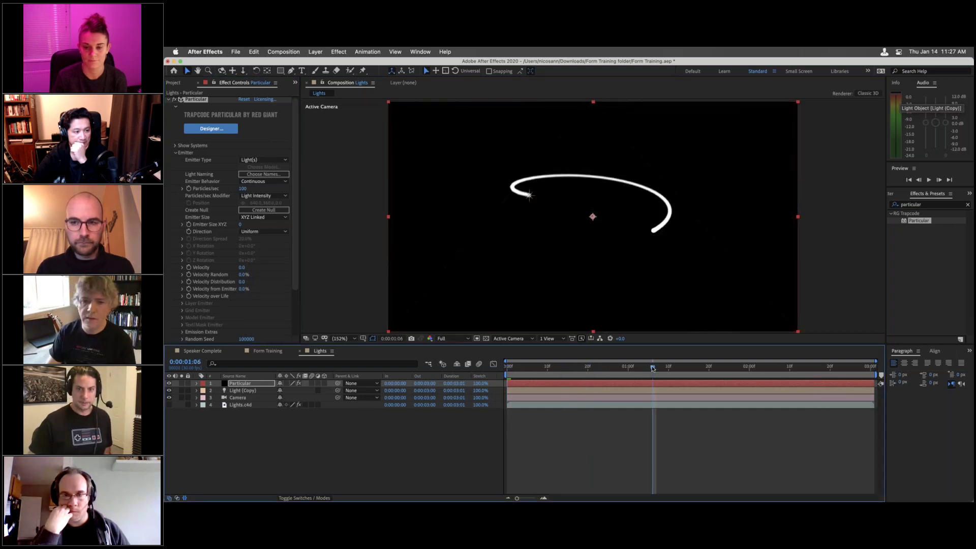
pyautogui.press('space')
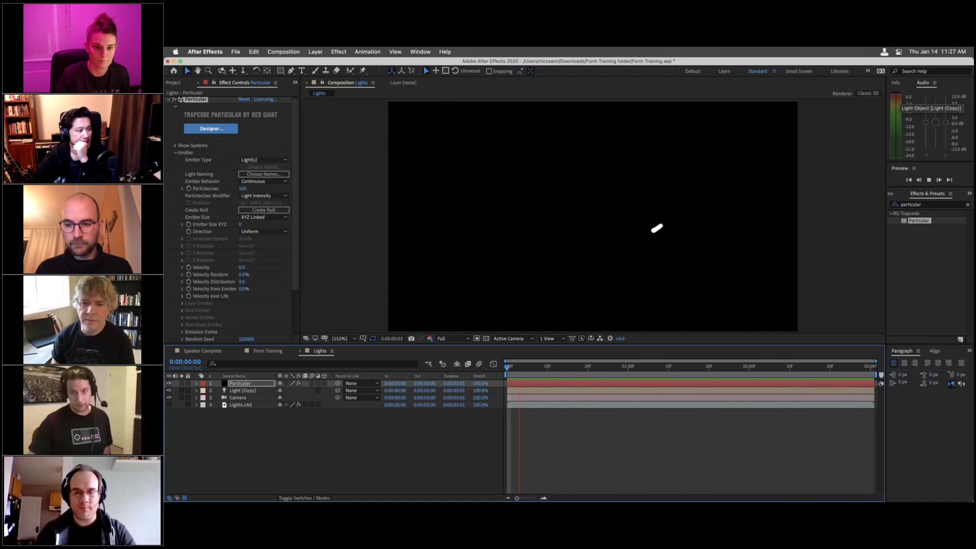
pyautogui.press('space')
pyautogui.press('space')
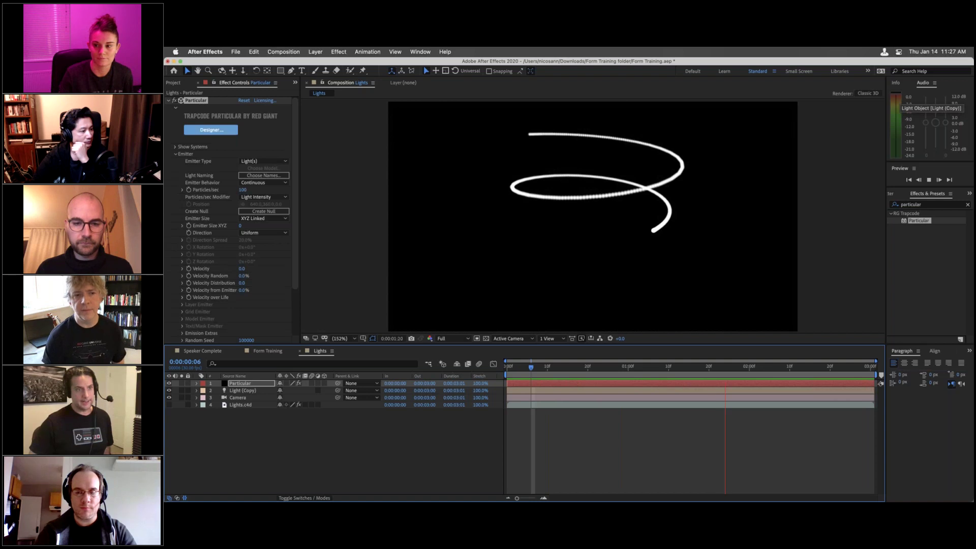
# - Try the 3D Model emitter type in the Particular Designer and browse its built-in geometry library
pyautogui.click(211, 131)
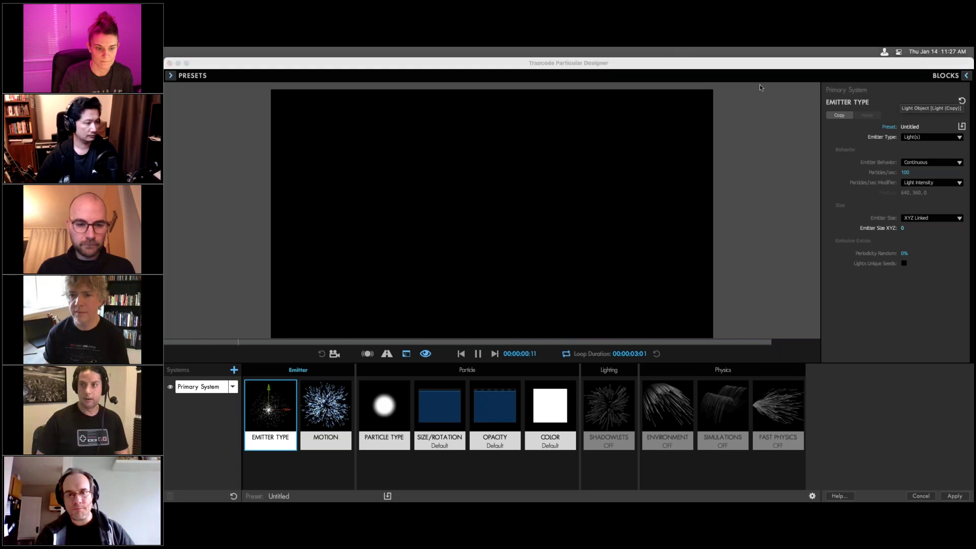
pyautogui.click(933, 139)
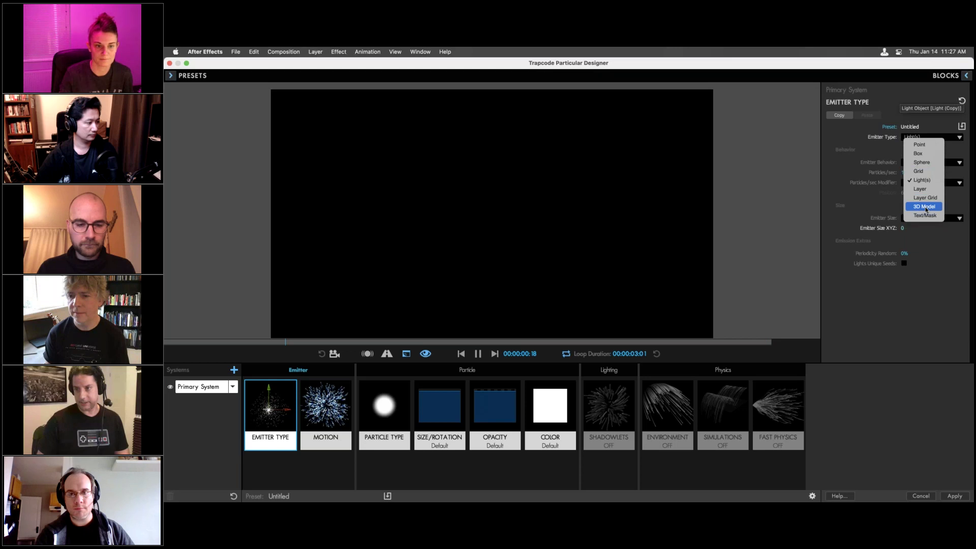
pyautogui.click(924, 207)
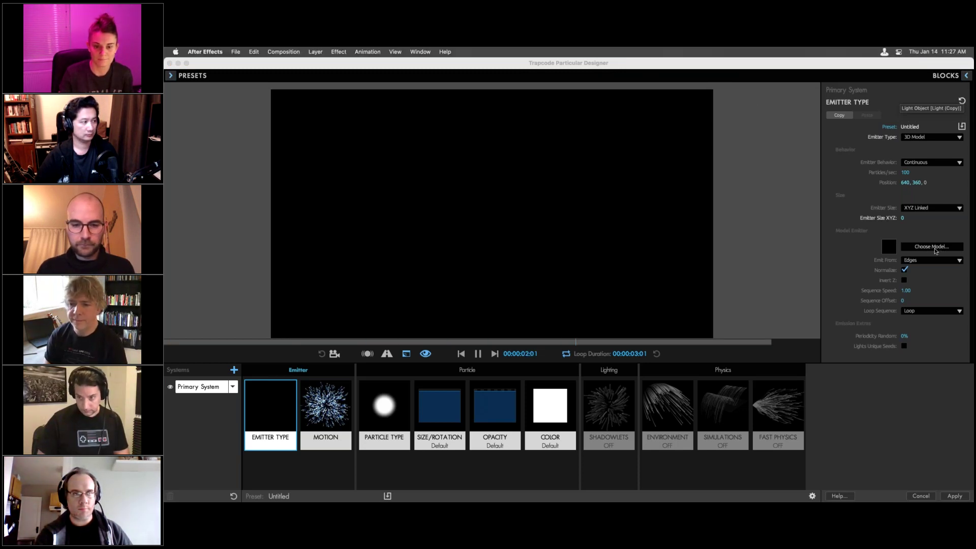
pyautogui.click(934, 249)
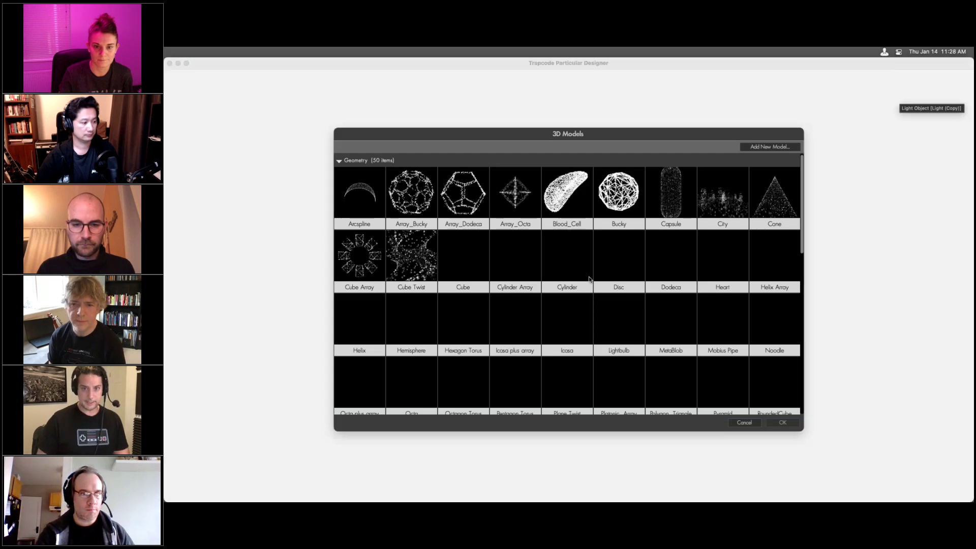
pyautogui.scroll(-5, 587, 280)
pyautogui.scroll(5, 587, 280)
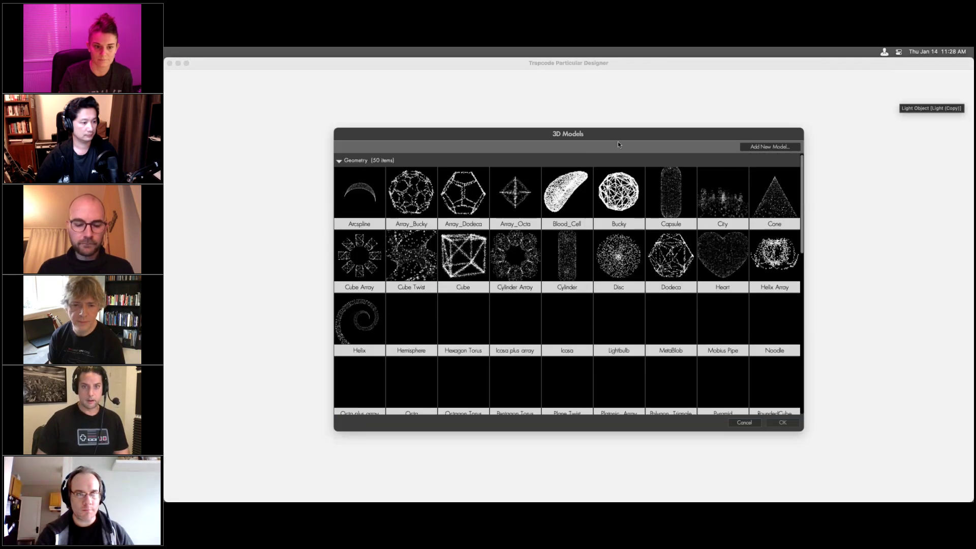
pyautogui.click(502, 115)
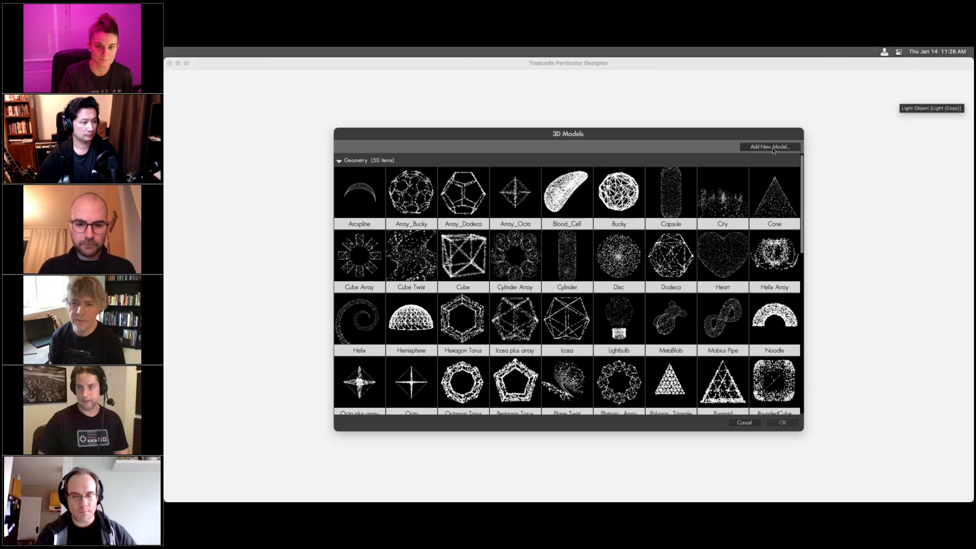
# - Look at the file chooser for adding a custom 3D model, and close the Designer without applying changes
pyautogui.click(770, 147)
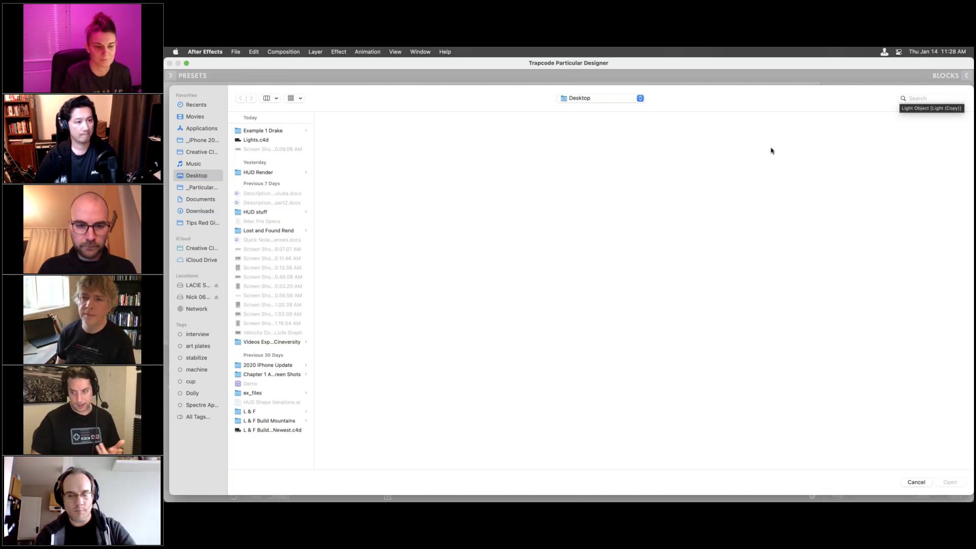
pyautogui.click(915, 482)
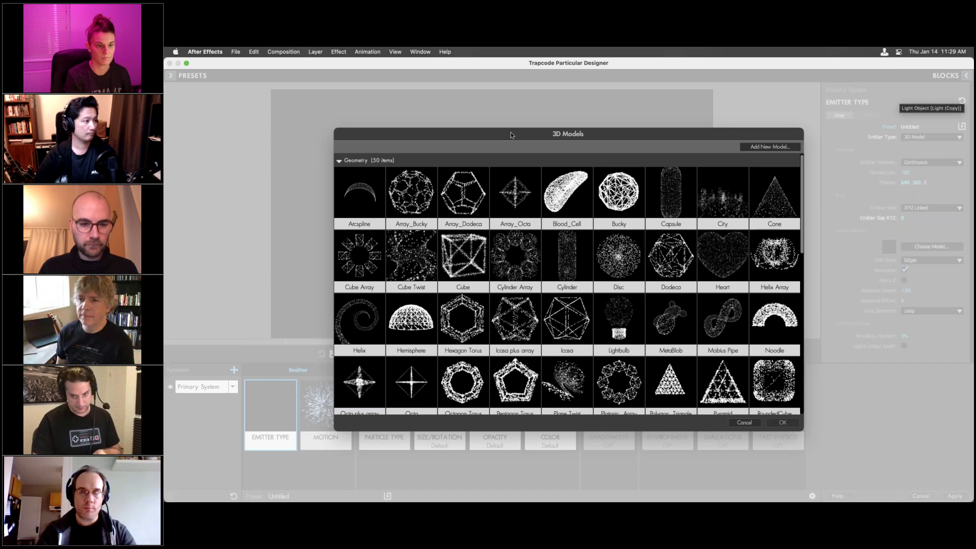
pyautogui.click(744, 422)
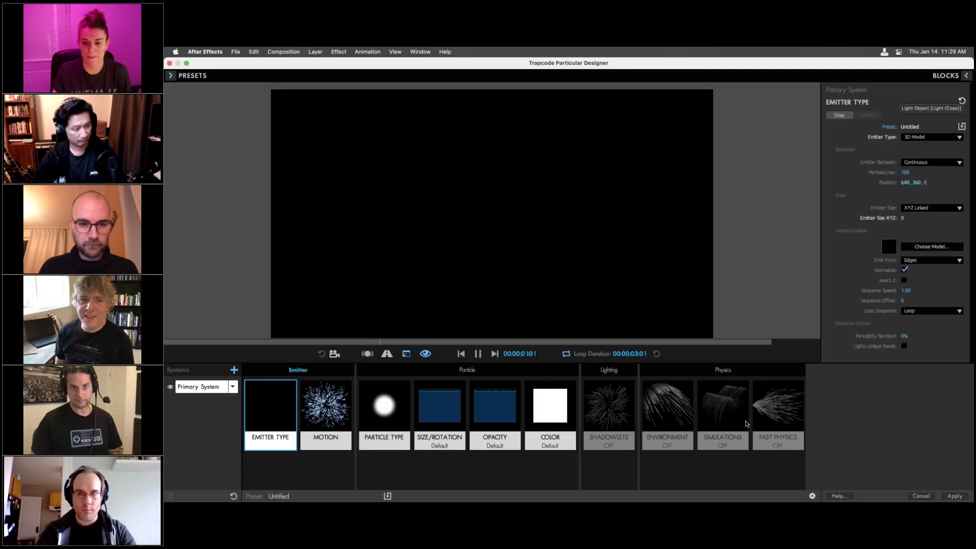
pyautogui.click(170, 63)
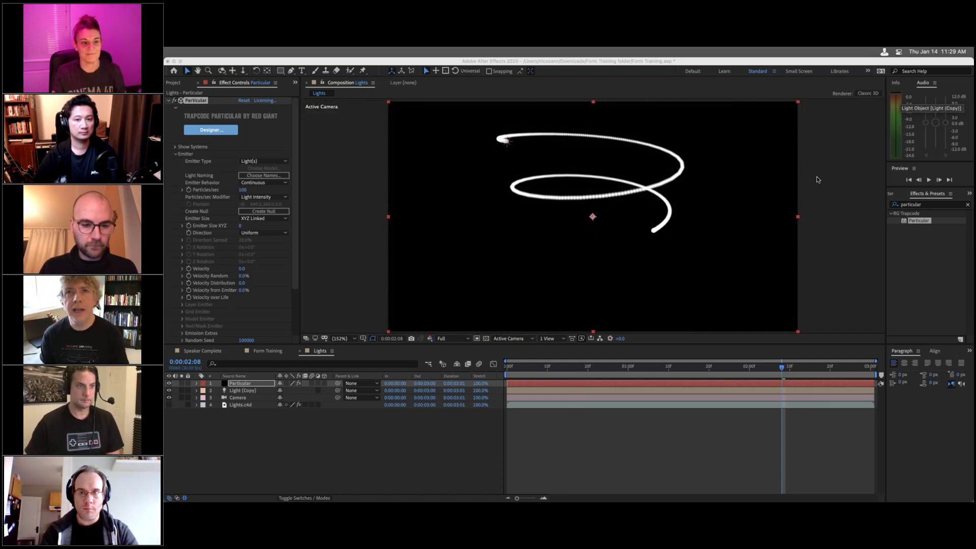
# - Show the Cineware settings of the Lights.c4d layer and switch to Cinema 4D
pyautogui.click(240, 408)
pyautogui.click(241, 406)
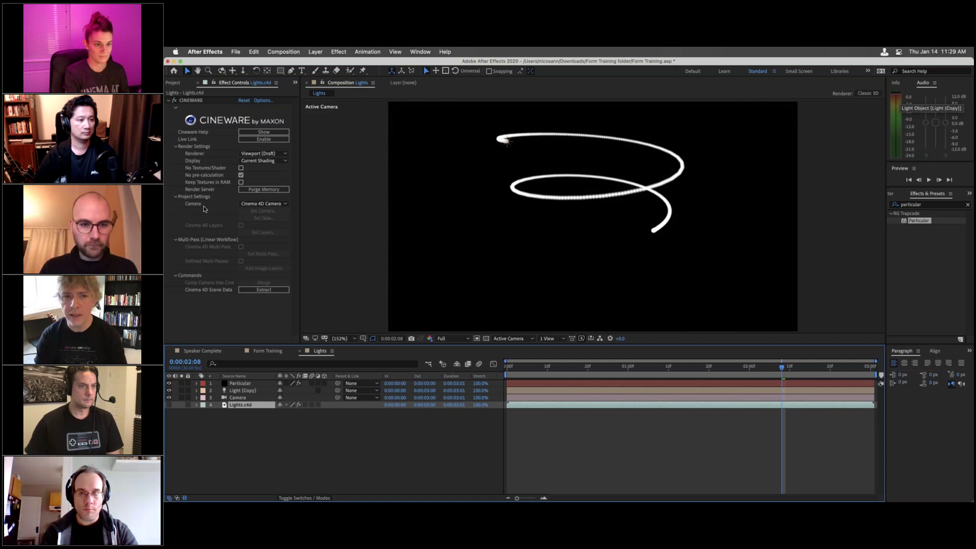
pyautogui.moveTo(948, 133)
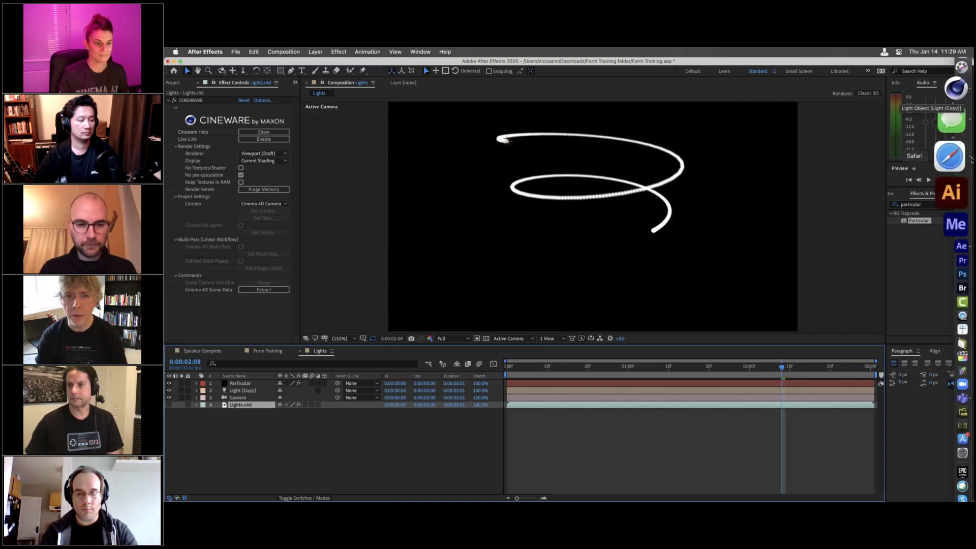
pyautogui.click(947, 132)
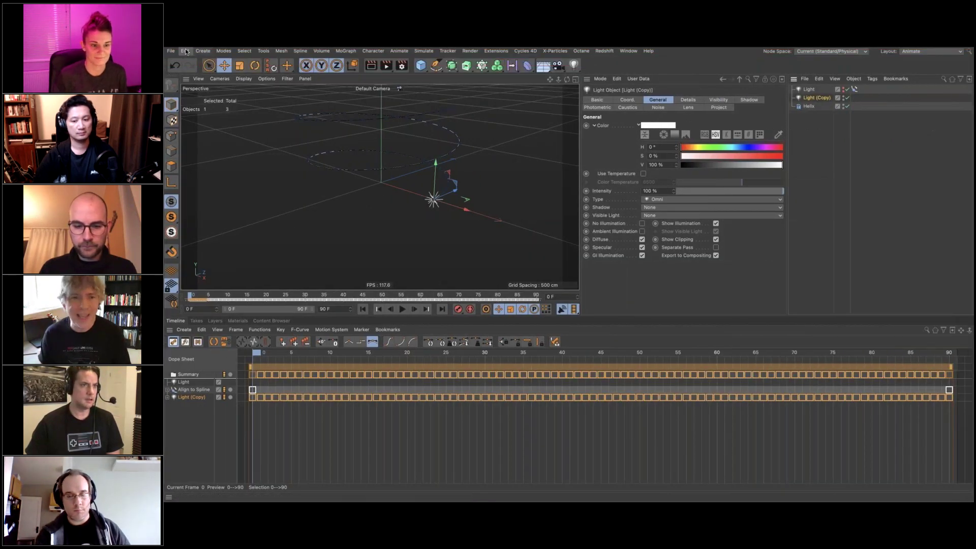
# - Examine the Interface, Input Devices and Files pages of the Cinema 4D preferences
pyautogui.click(185, 50)
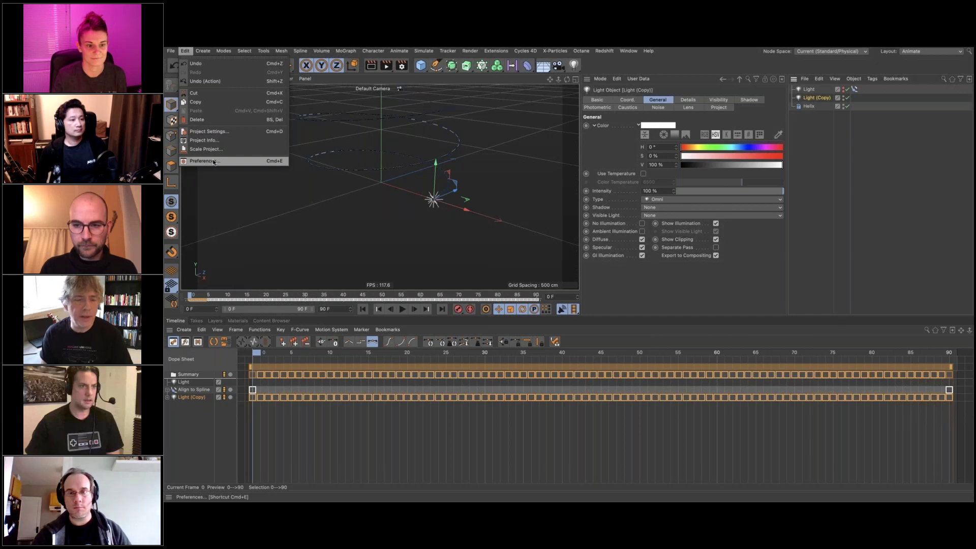
pyautogui.click(213, 161)
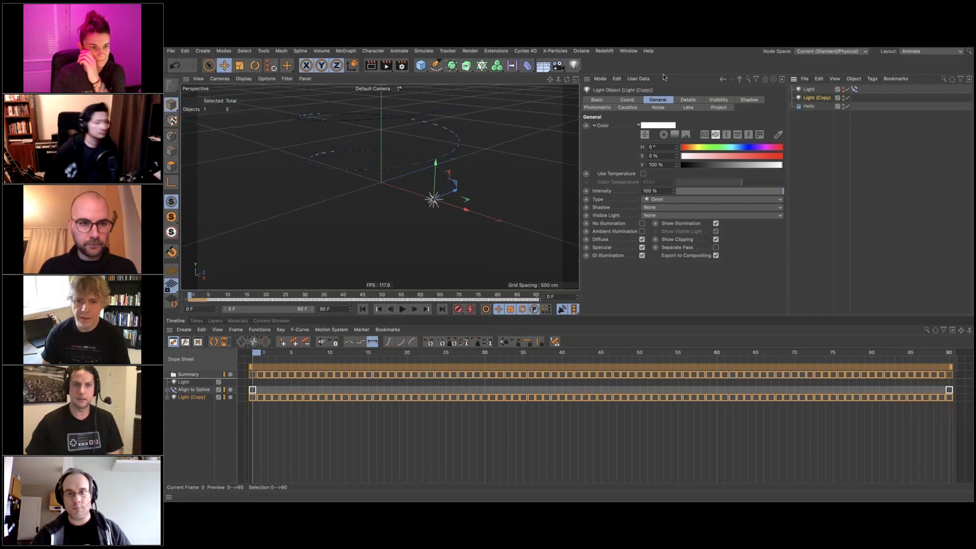
pyautogui.moveTo(317, 148); pyautogui.dragTo(411, 95)
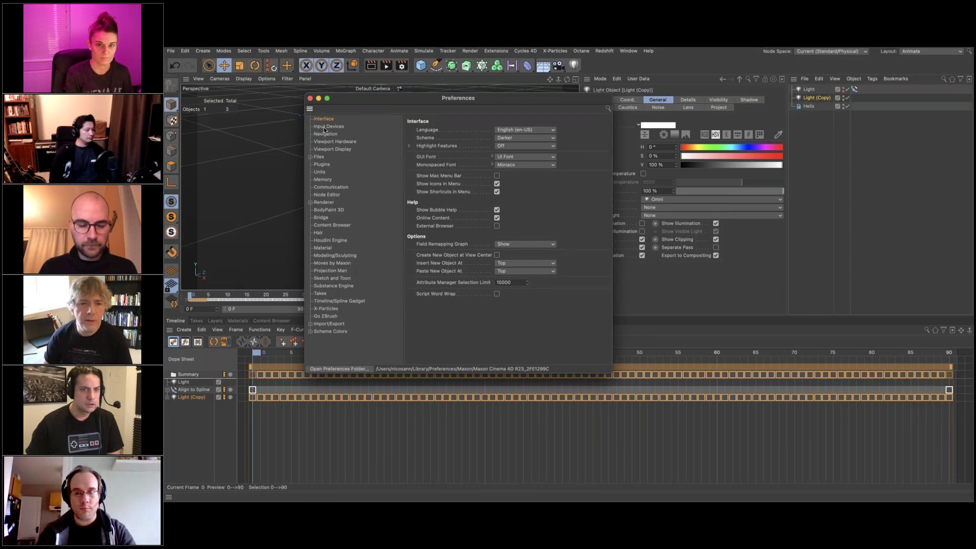
pyautogui.click(323, 157)
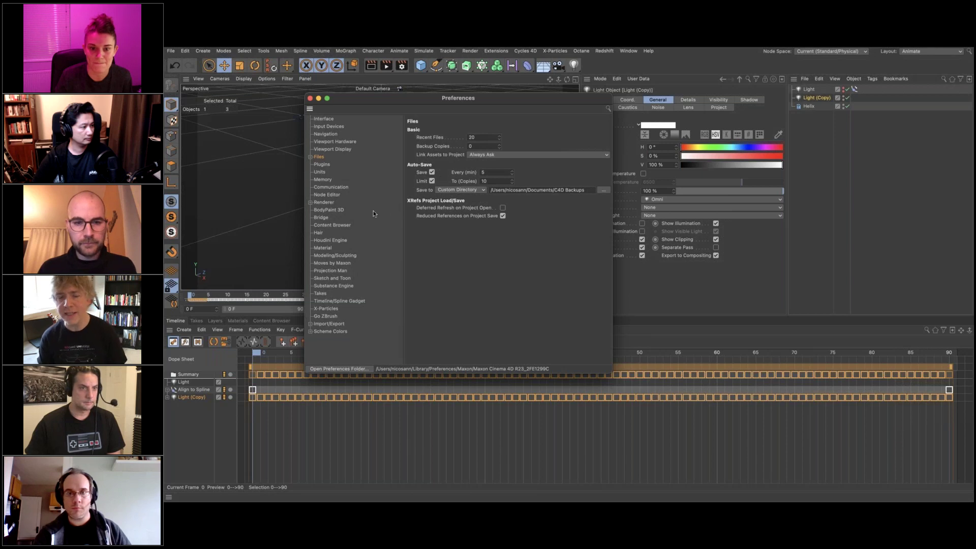
pyautogui.click(322, 126)
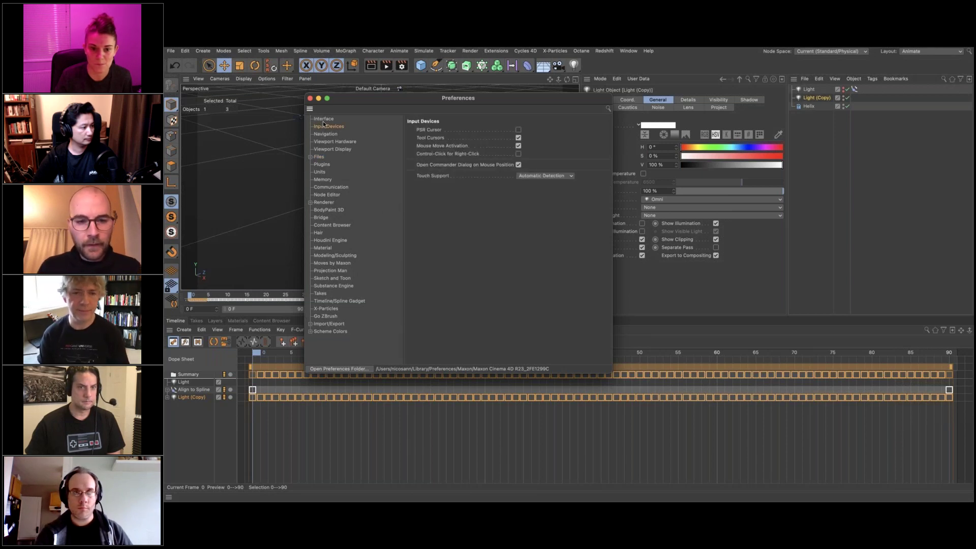
pyautogui.click(324, 120)
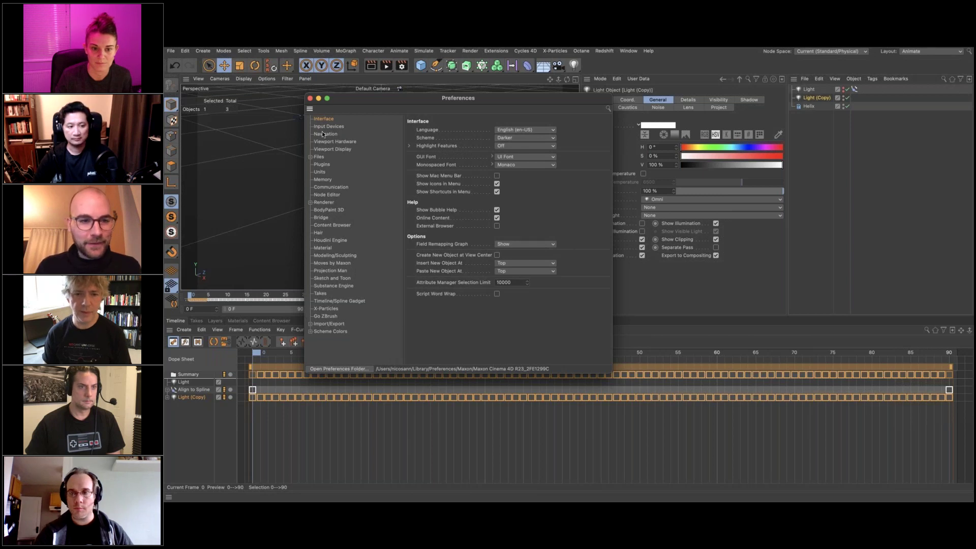
pyautogui.click(324, 158)
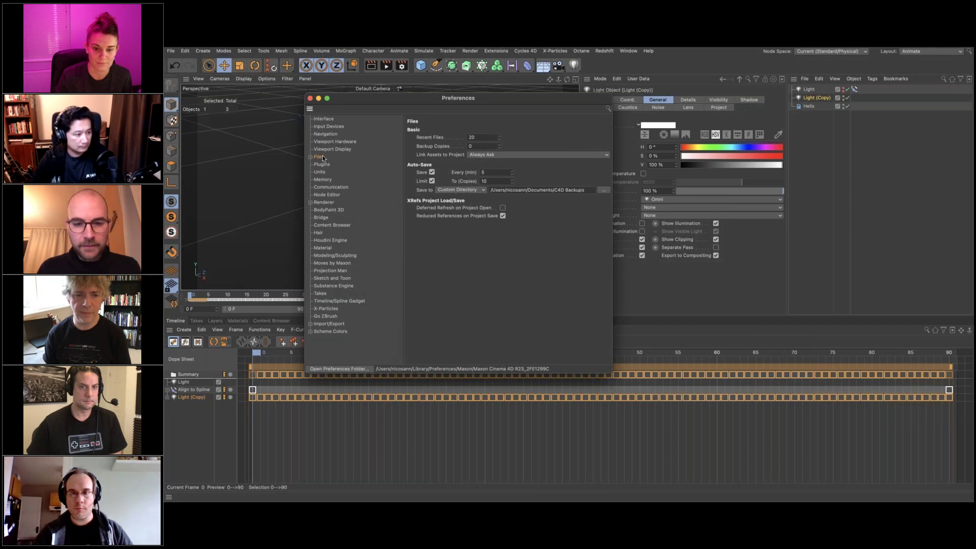
# - Enable Save Polygon Cache and Save Animation Cache in the project's Cineware settings, and switch back to After Effects
pyautogui.hotkey('ctrl', 'd')
pyautogui.click(310, 100)
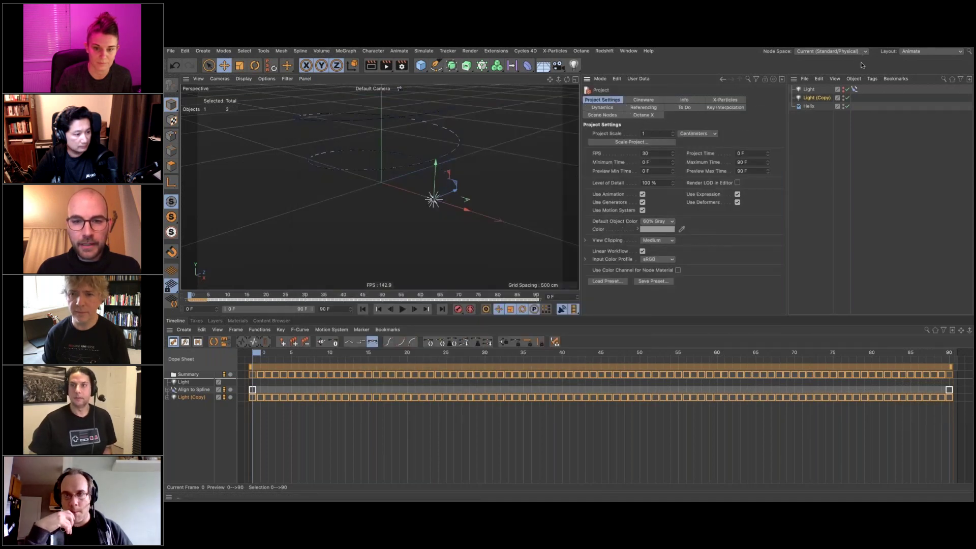
pyautogui.click(652, 100)
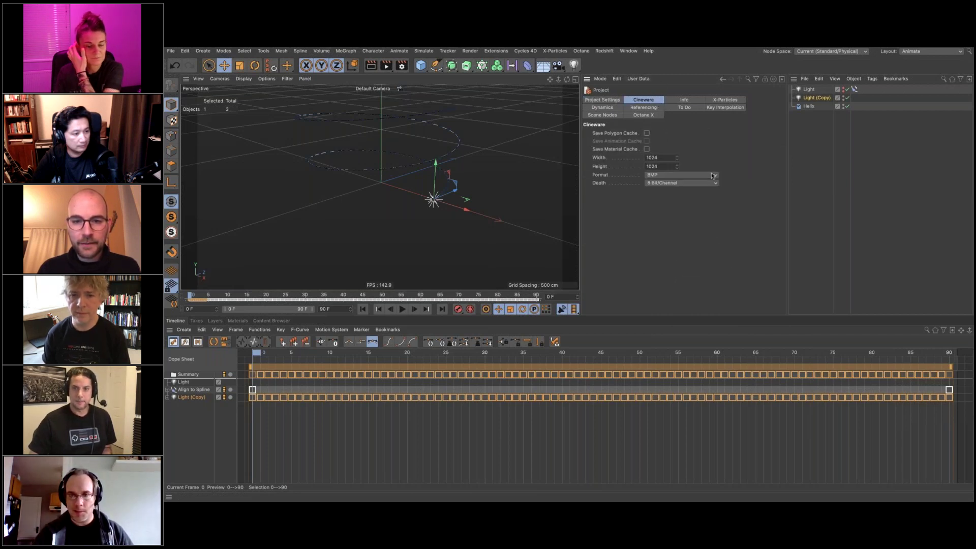
pyautogui.click(647, 133)
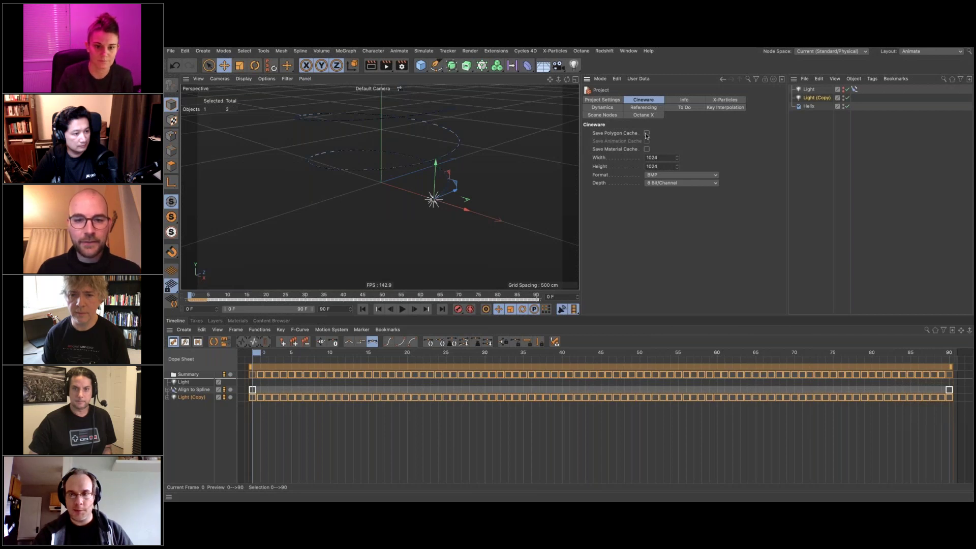
pyautogui.click(646, 141)
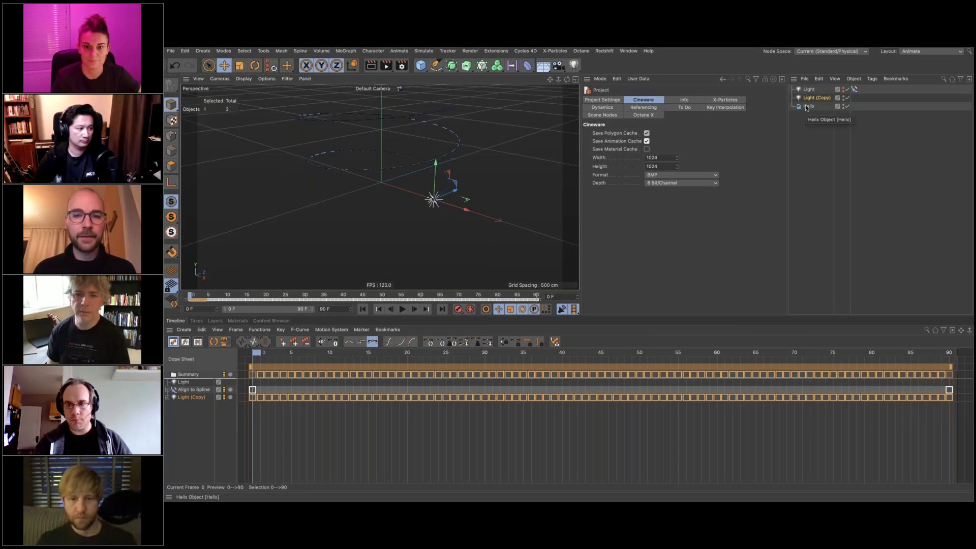
pyautogui.press('super+Tab')
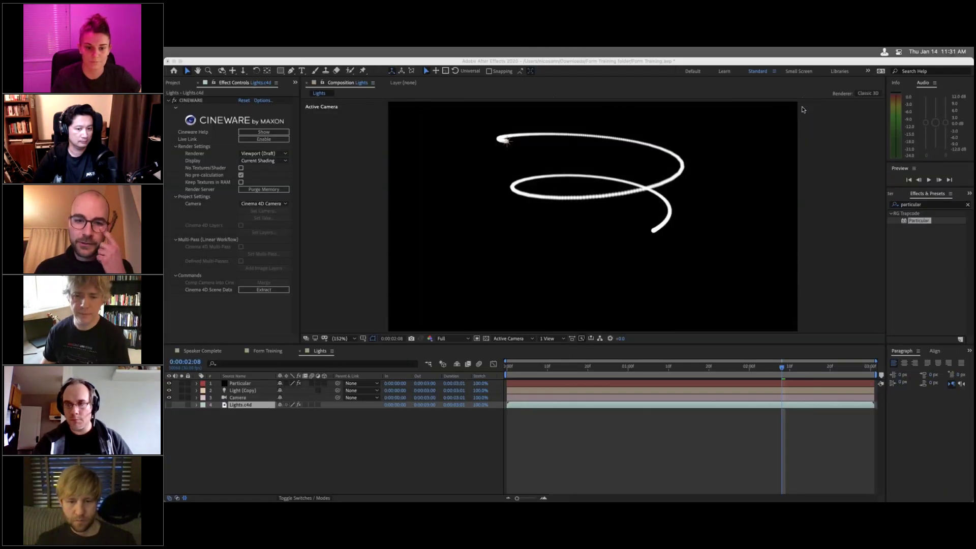
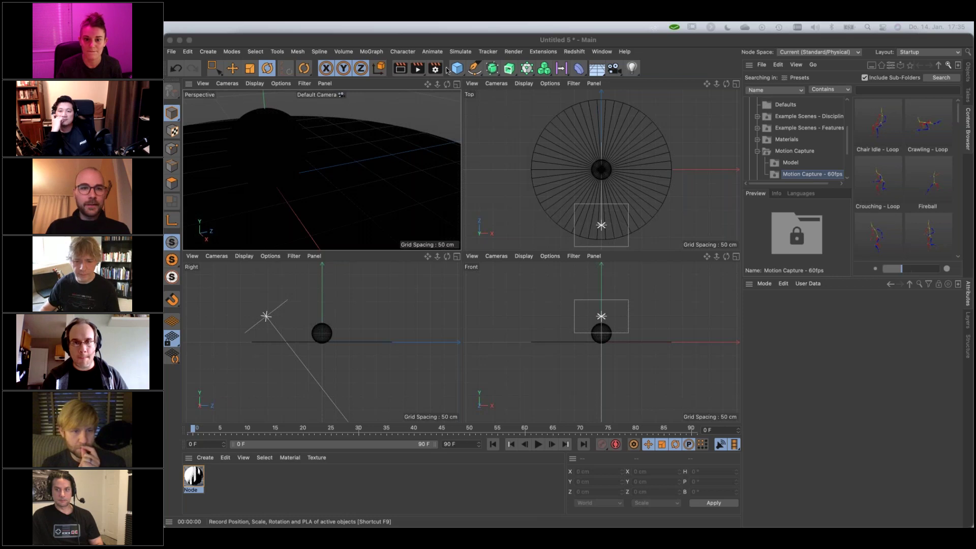
# - Refresh the perspective view of the sphere scene in Cinema 4D and show its object list
pyautogui.click(309, 199)
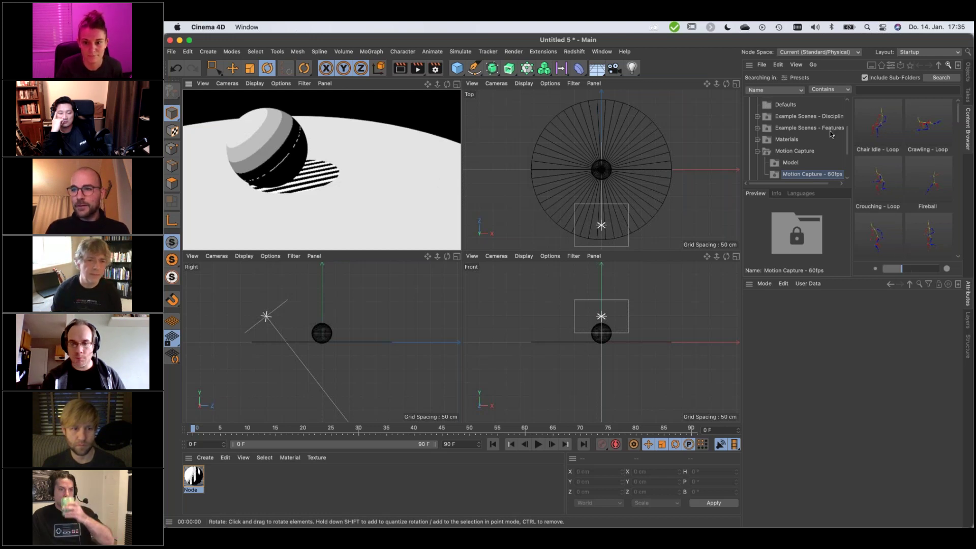
pyautogui.hotkey('shift', 'F1')
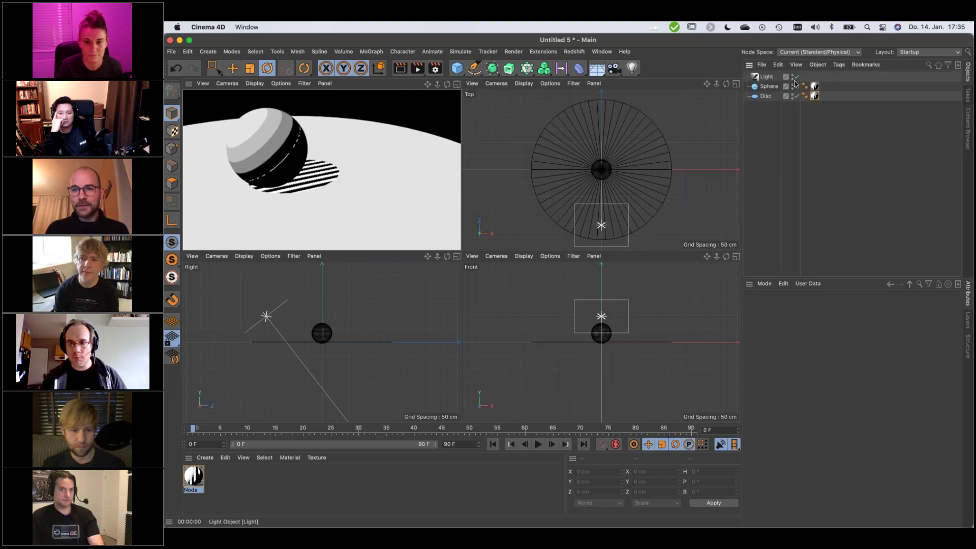
# - Render the reframed perspective view again and open the Node material's node graph below that view
pyautogui.click(287, 184)
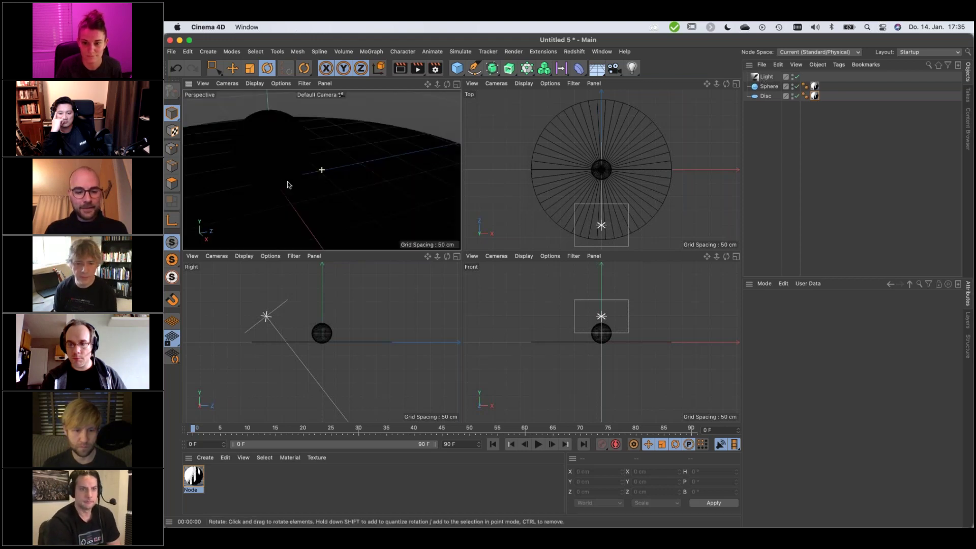
pyautogui.press('super+r')
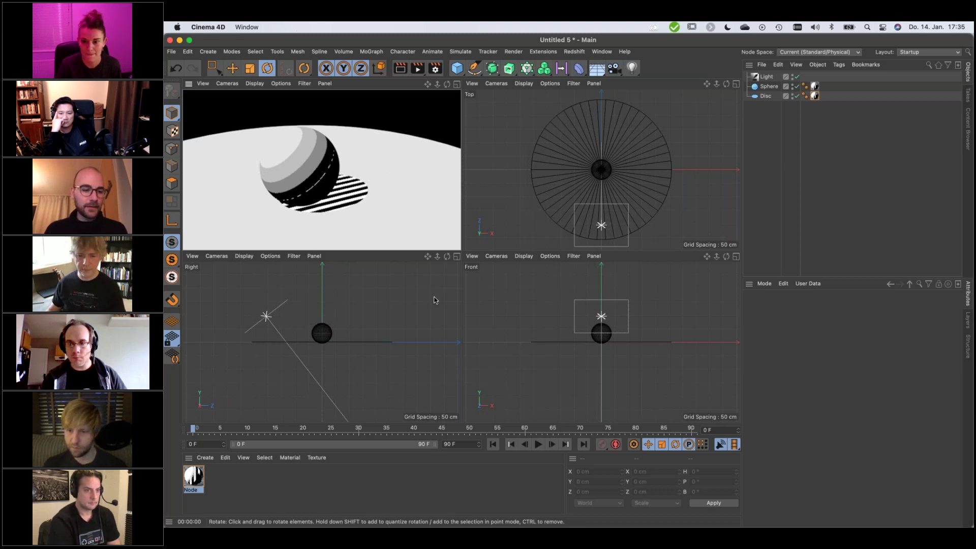
pyautogui.doubleClick(202, 496)
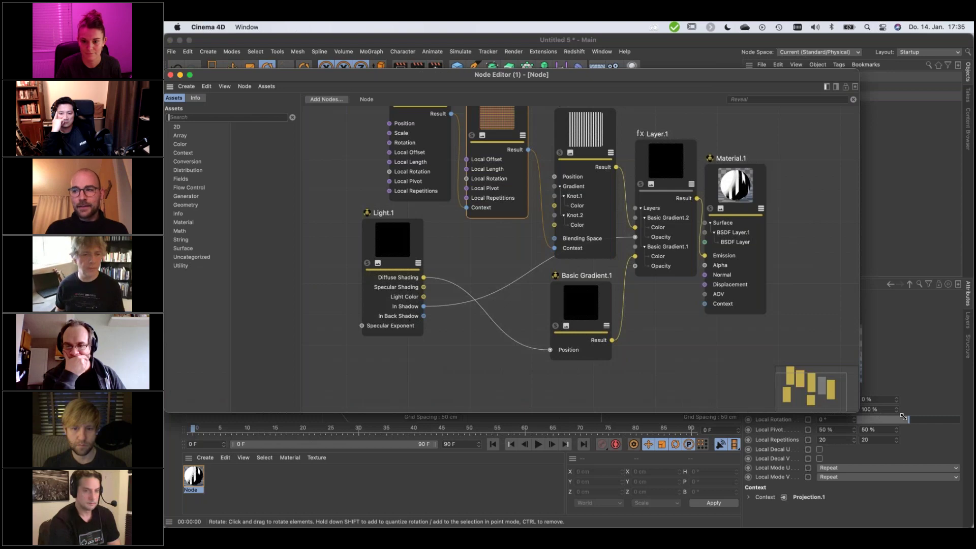
pyautogui.moveTo(603, 82); pyautogui.dragTo(612, 267)
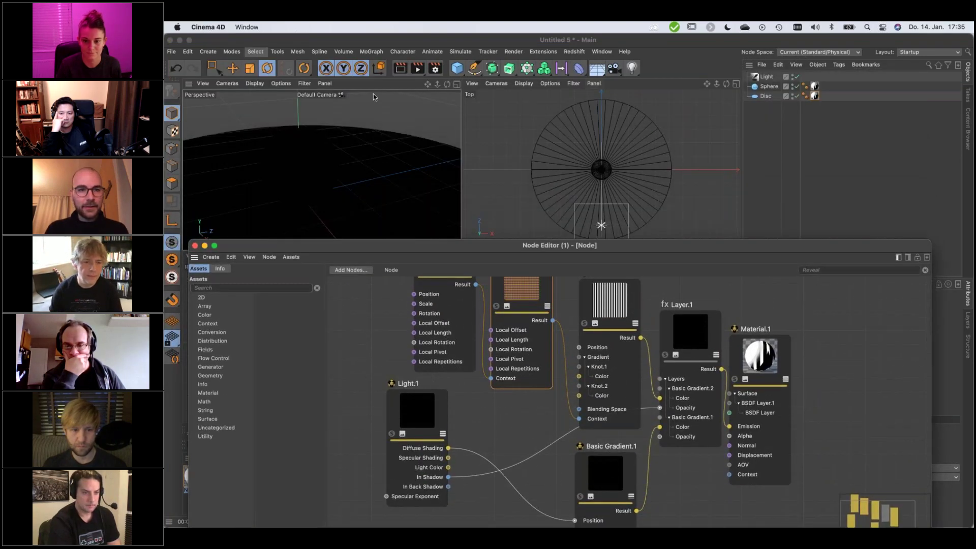
# - Turn on the Interactive Render Region and size it around the sphere and its shadow in the perspective view
pyautogui.click(354, 90)
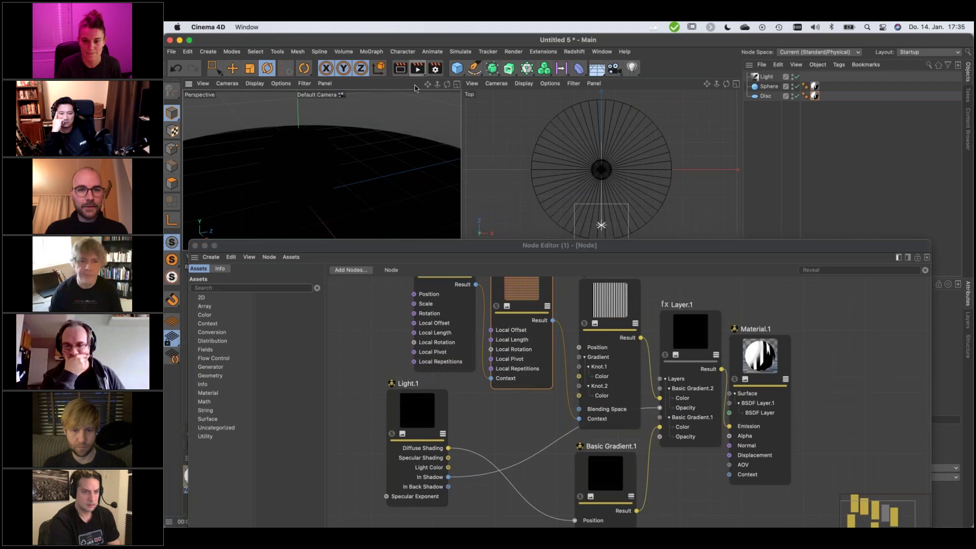
pyautogui.click(420, 70)
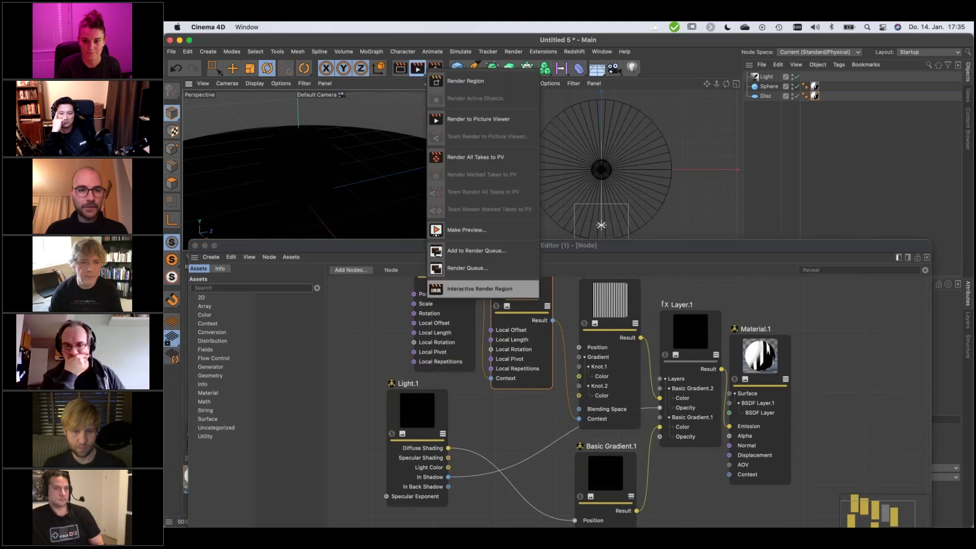
pyautogui.click(438, 288)
pyautogui.click(394, 122)
pyautogui.moveTo(391, 129); pyautogui.dragTo(396, 110)
pyautogui.moveTo(254, 211); pyautogui.dragTo(236, 231)
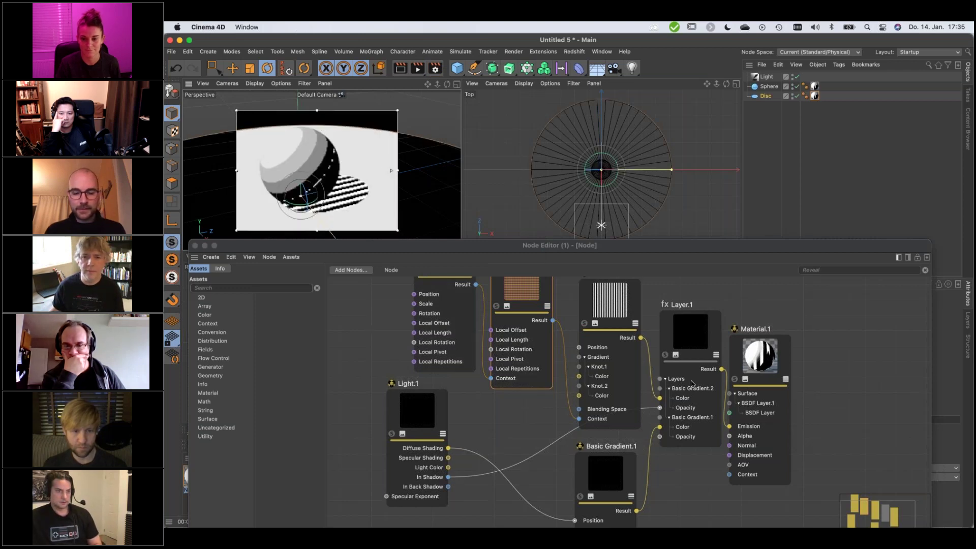
# - Replace all nodes feeding Material.1 with a new Light node, connecting its Diffuse Shading output to Emission
pyautogui.moveTo(377, 322); pyautogui.dragTo(685, 515)
pyautogui.press('Delete')
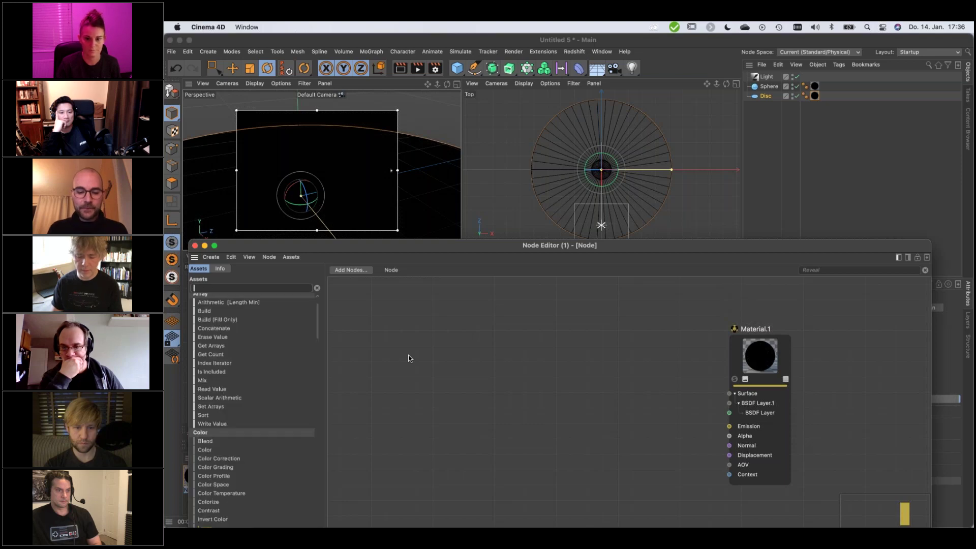
pyautogui.write('light')
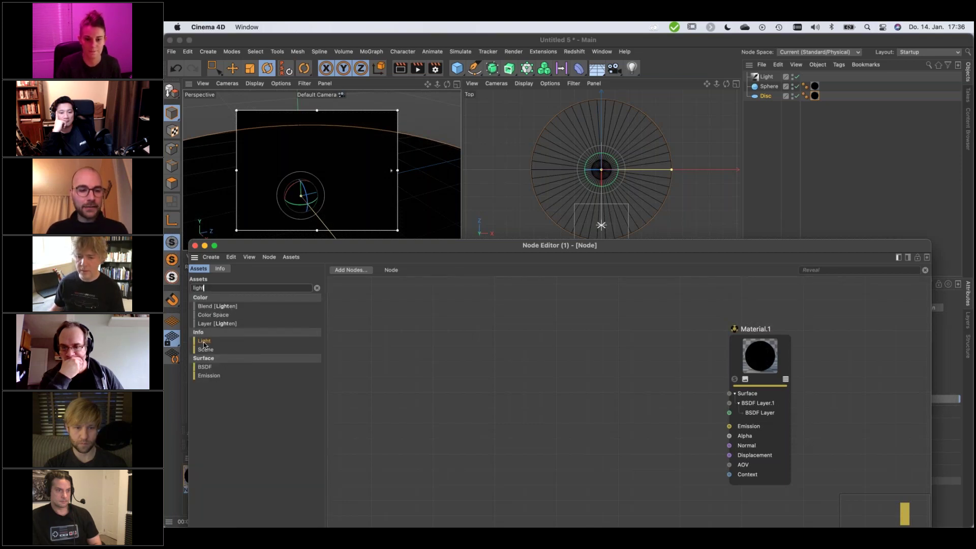
pyautogui.moveTo(204, 340); pyautogui.dragTo(424, 358)
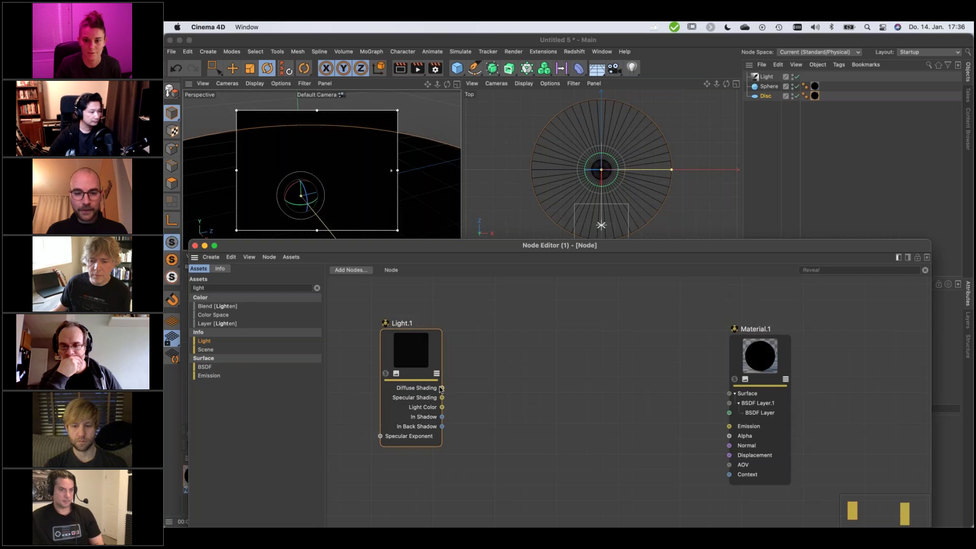
pyautogui.moveTo(443, 392)
pyautogui.mouseDown()
pyautogui.moveTo(458, 399)
pyautogui.moveTo(490, 381)
pyautogui.moveTo(475, 370)
pyautogui.moveTo(413, 386)
pyautogui.moveTo(675, 409)
pyautogui.moveTo(728, 429)
pyautogui.mouseUp()
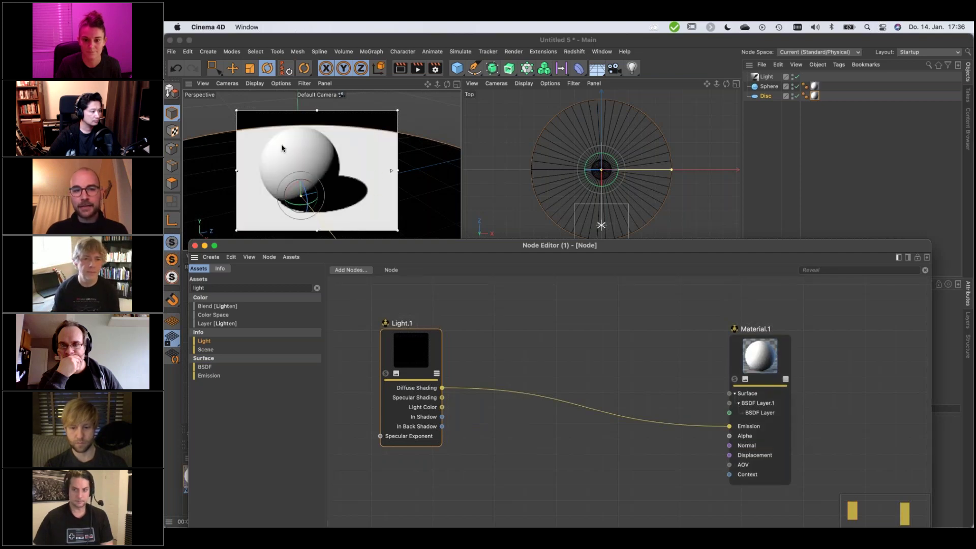
# - Insert a Basic Gradient node into the connection between the Light node's Diffuse Shading and the material's Emission
pyautogui.moveTo(413, 379); pyautogui.dragTo(401, 387)
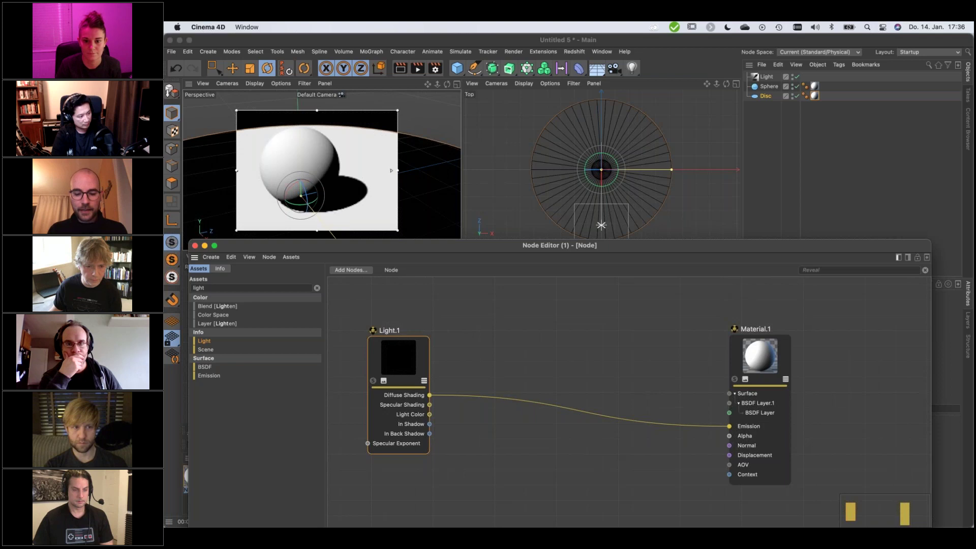
pyautogui.press('Tab')
pyautogui.write('gradie')
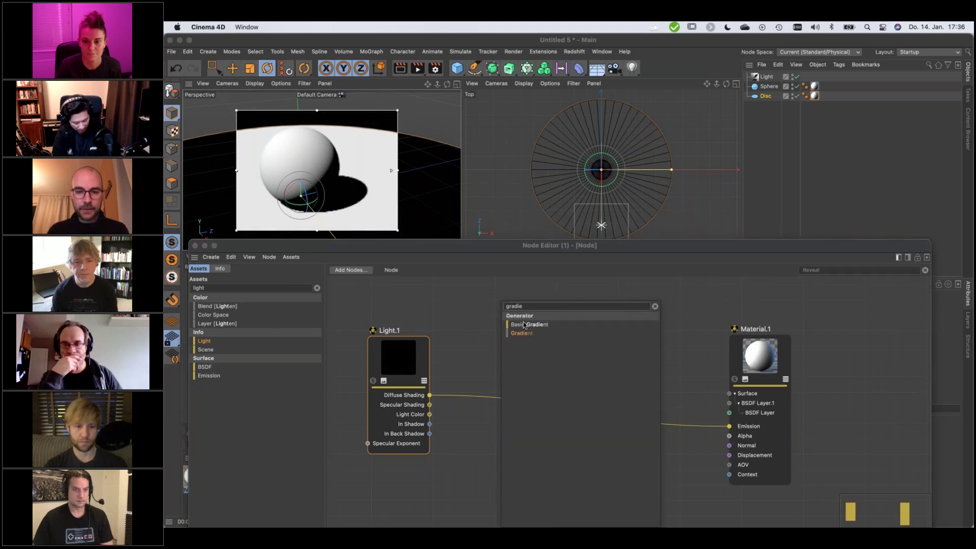
pyautogui.moveTo(525, 327); pyautogui.dragTo(466, 414)
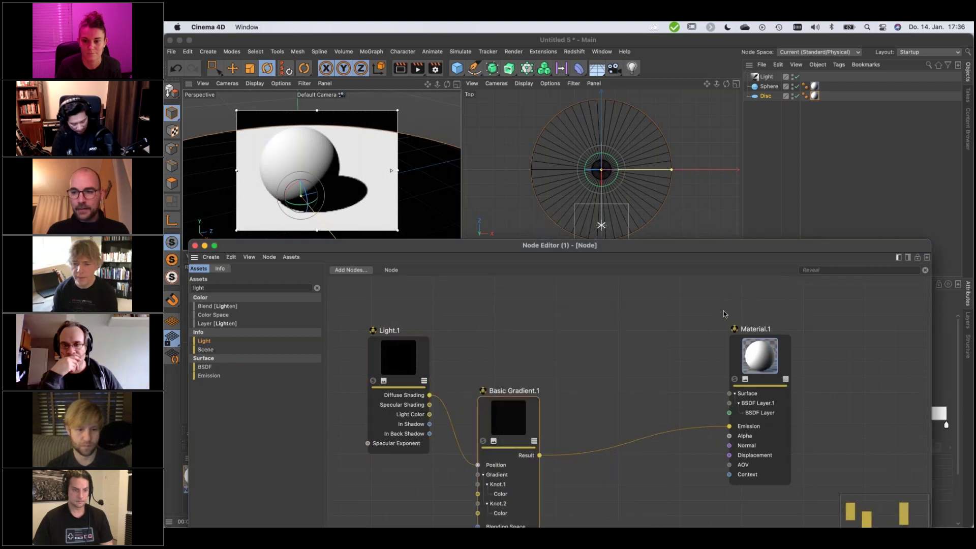
# - Add three intermediate knots to the gradient, the brightest at about 74%, and set the interpolation of all knots to Step
pyautogui.click(899, 257)
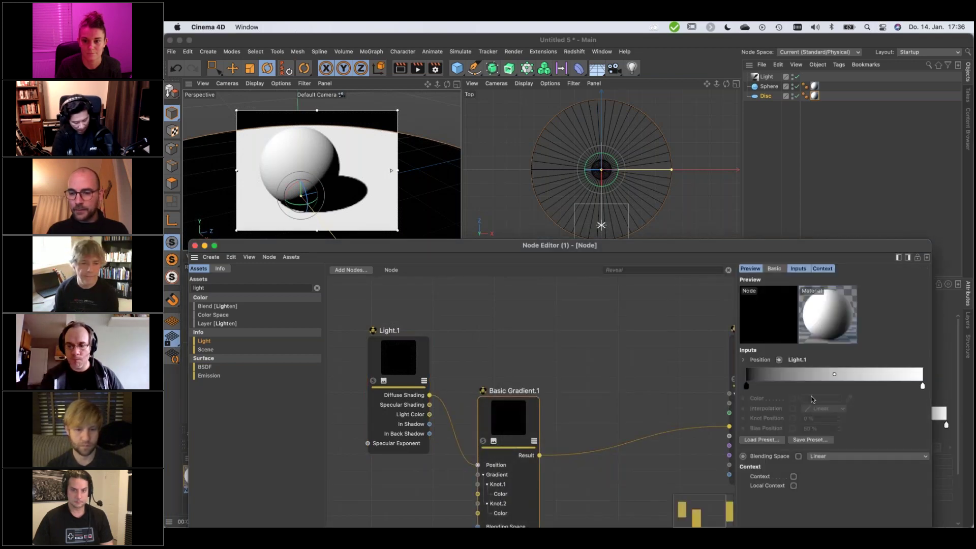
pyautogui.click(835, 385)
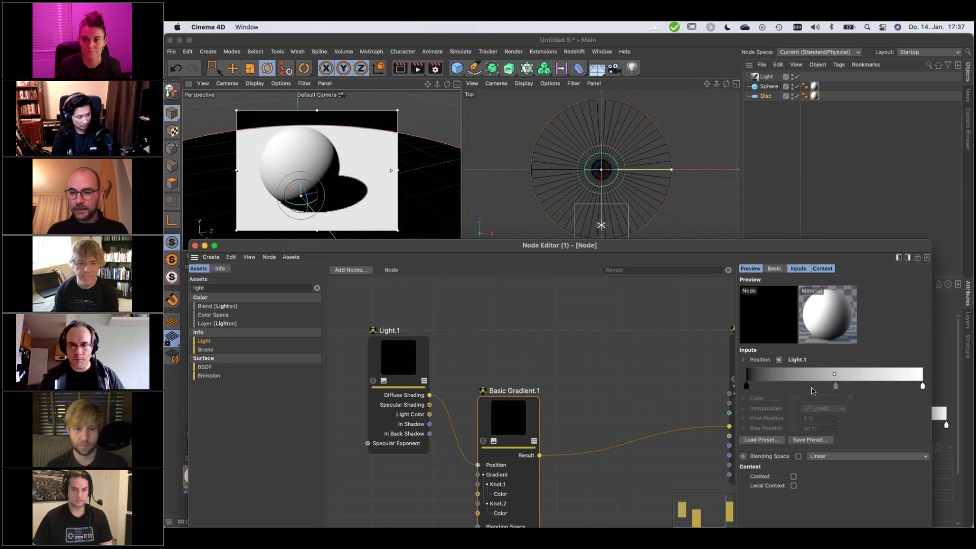
pyautogui.click(835, 385)
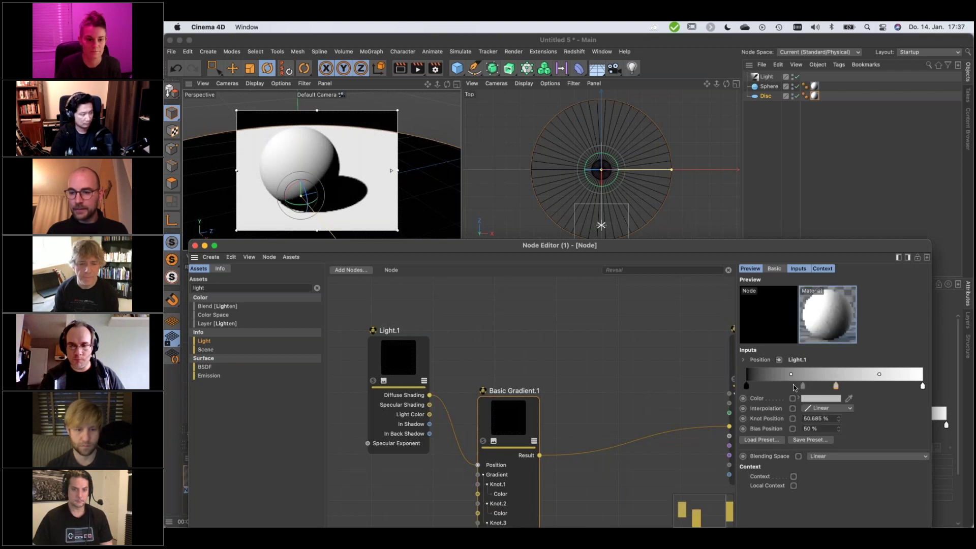
pyautogui.click(876, 385)
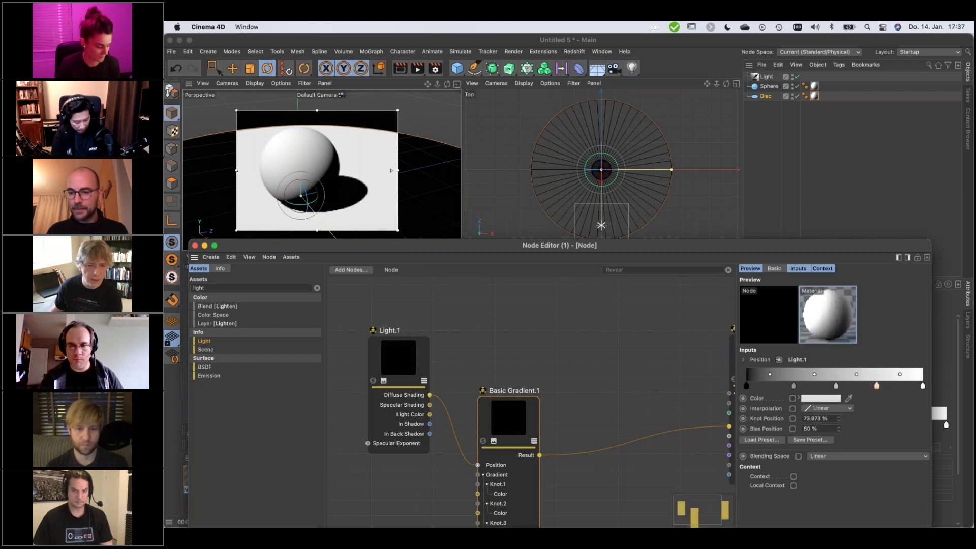
pyautogui.rightClick(847, 380)
pyautogui.moveTo(891, 421)
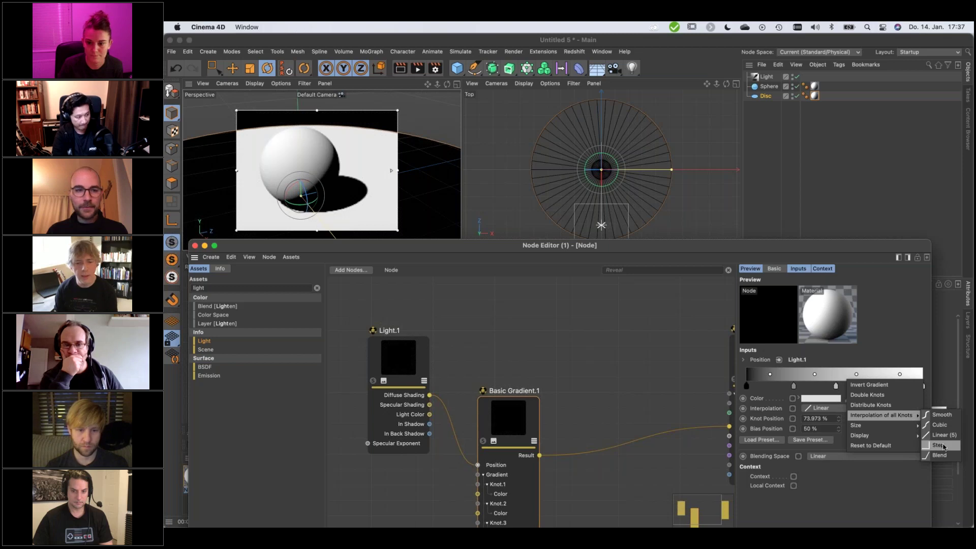
pyautogui.click(938, 444)
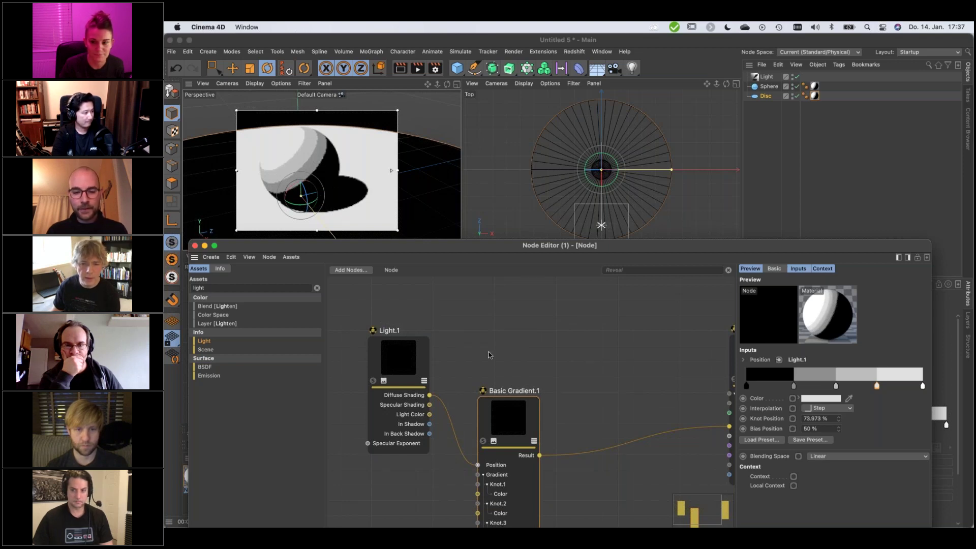
# - Collapse the Basic Gradient node's ports, move it lower in the graph, and paste a duplicate above it
pyautogui.moveTo(514, 444); pyautogui.dragTo(527, 459)
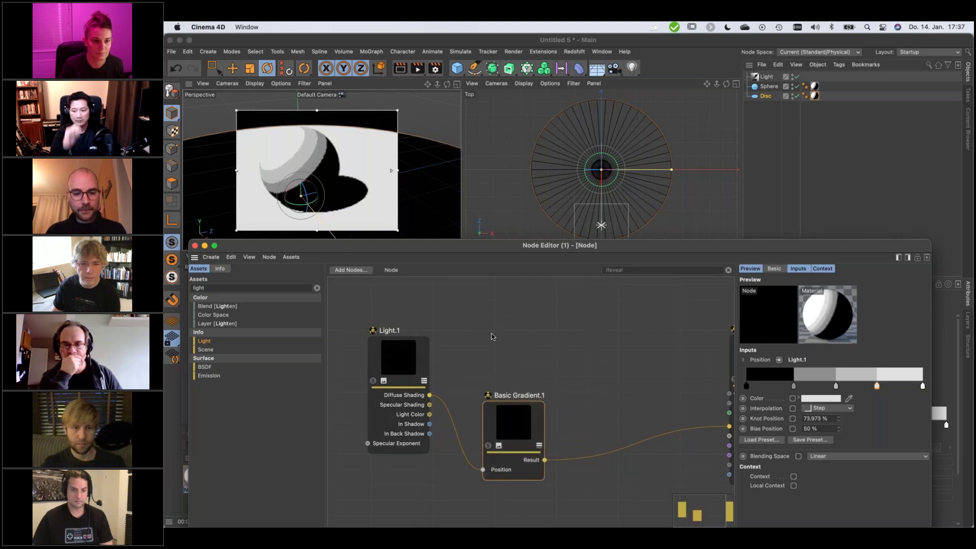
pyautogui.moveTo(529, 390); pyautogui.dragTo(530, 416)
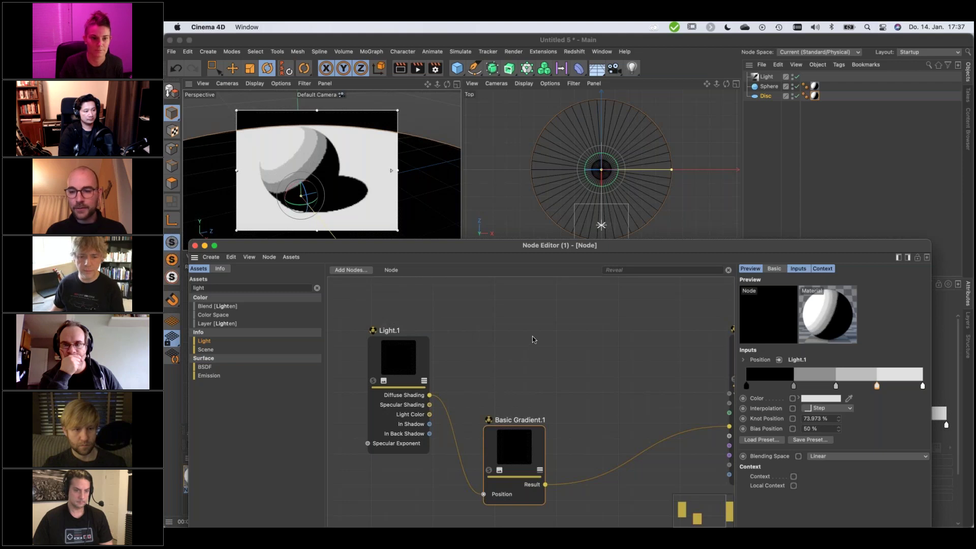
pyautogui.hotkey('ctrl', 'v')
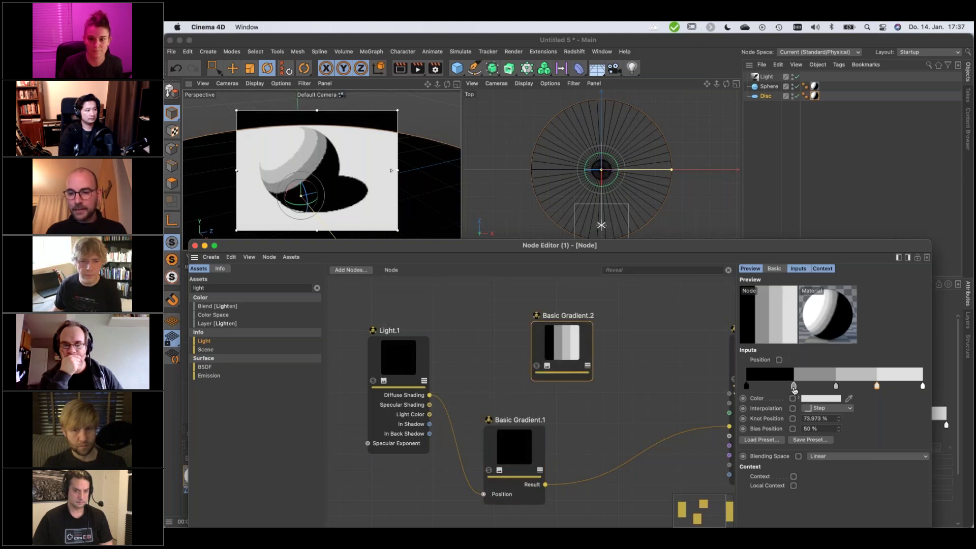
# - Reduce the duplicated gradient to one black and one white knot, with the white knot at about 49%
pyautogui.rightClick(794, 389)
pyautogui.click(818, 417)
pyautogui.press('Delete')
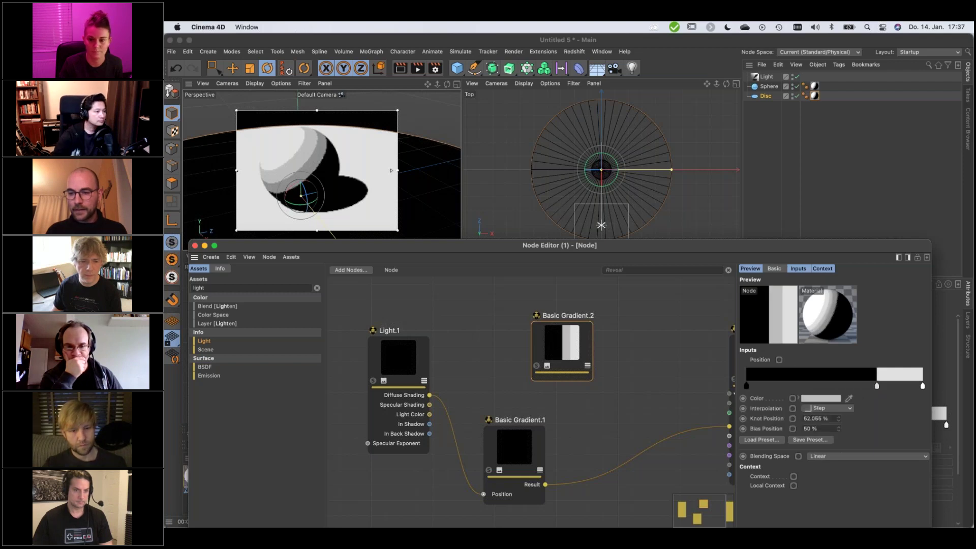
pyautogui.press('Delete')
pyautogui.click(834, 385)
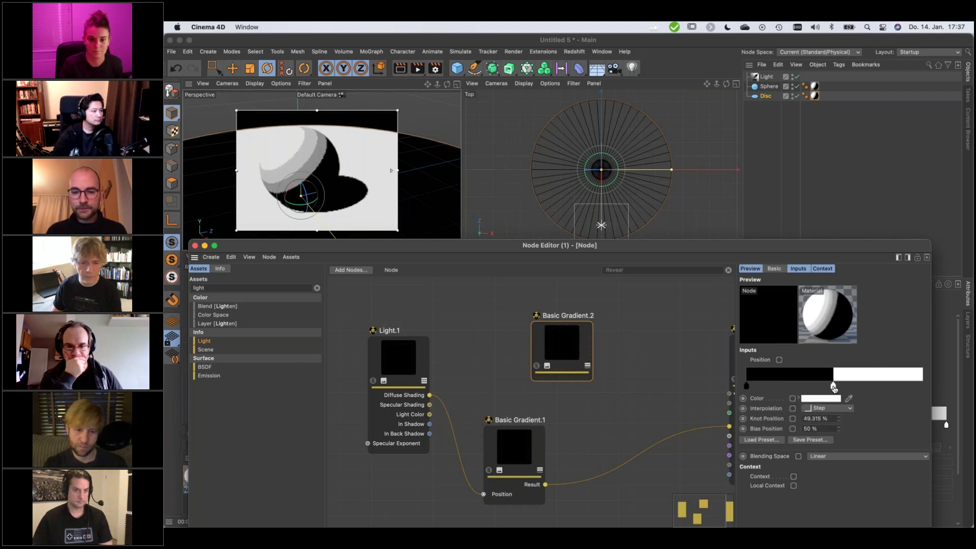
# - Solo Basic Gradient.2, expand its ports, and move it clear of the first gradient node
pyautogui.moveTo(590, 368); pyautogui.dragTo(578, 358)
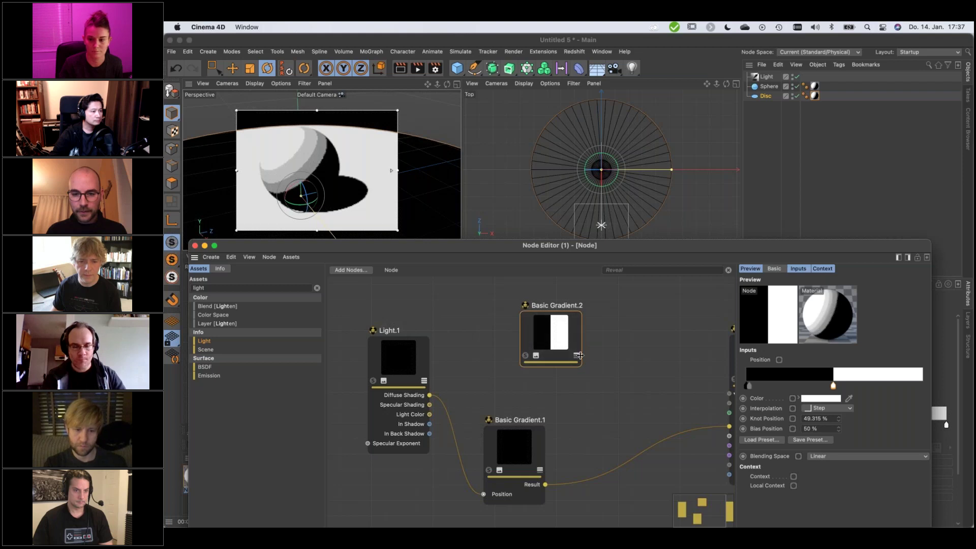
pyautogui.click(577, 355)
pyautogui.moveTo(582, 369); pyautogui.dragTo(730, 426)
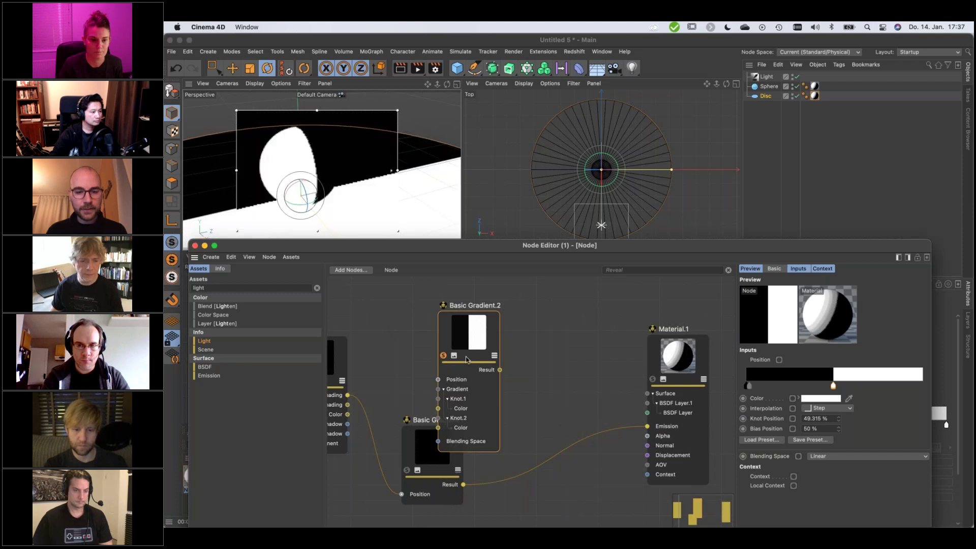
pyautogui.moveTo(495, 335); pyautogui.dragTo(562, 305)
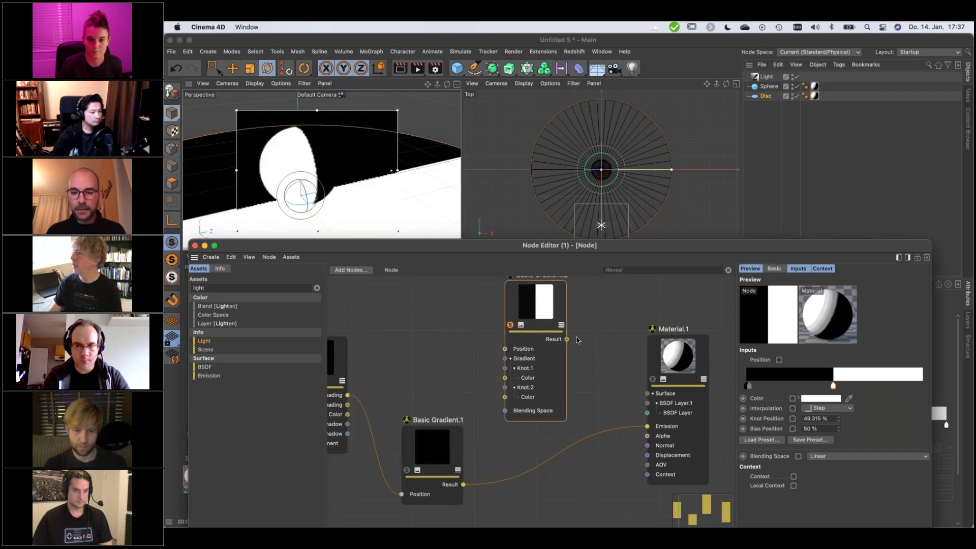
# - Double the knots of Basic Gradient.2 three times to make narrow black and white stripes, and invert the gradient
pyautogui.rightClick(811, 379)
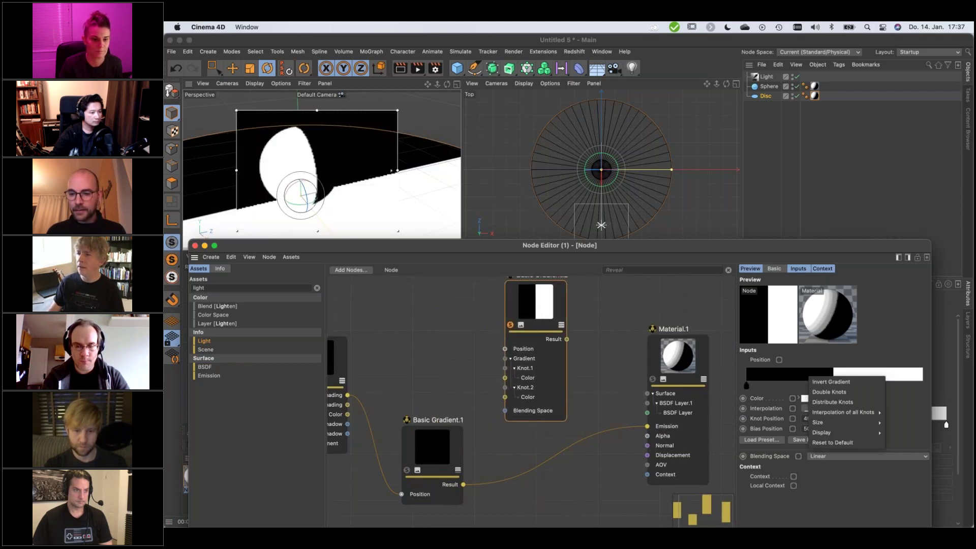
pyautogui.click(829, 392)
pyautogui.rightClick(810, 378)
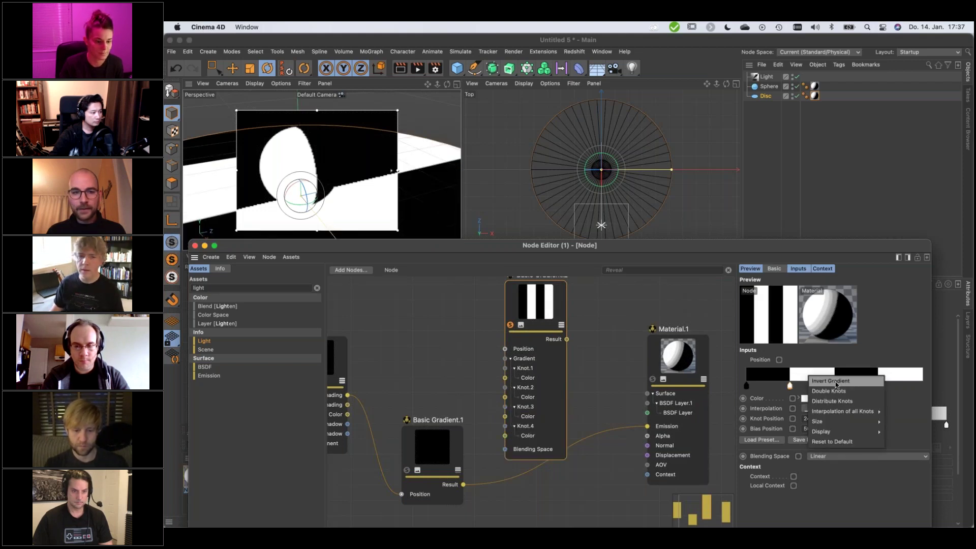
pyautogui.click(829, 391)
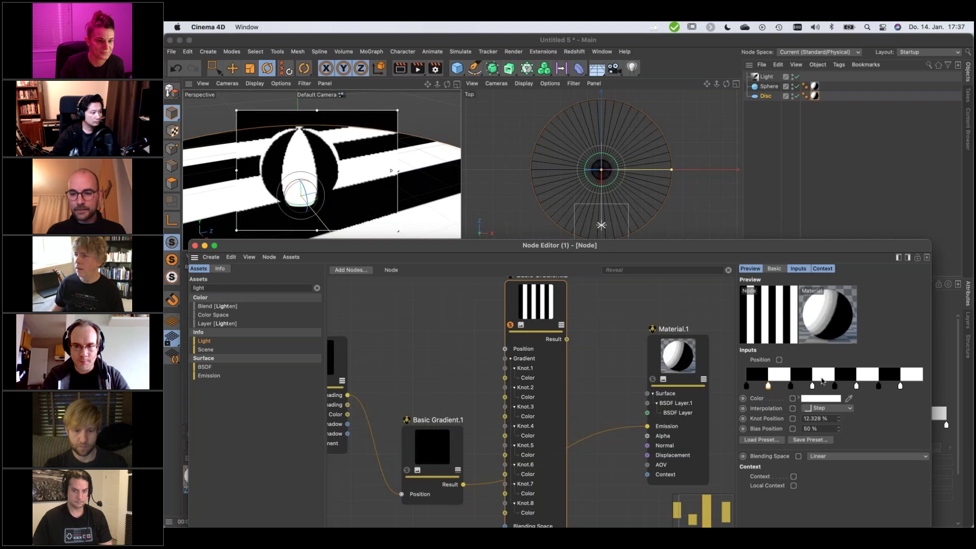
pyautogui.rightClick(824, 379)
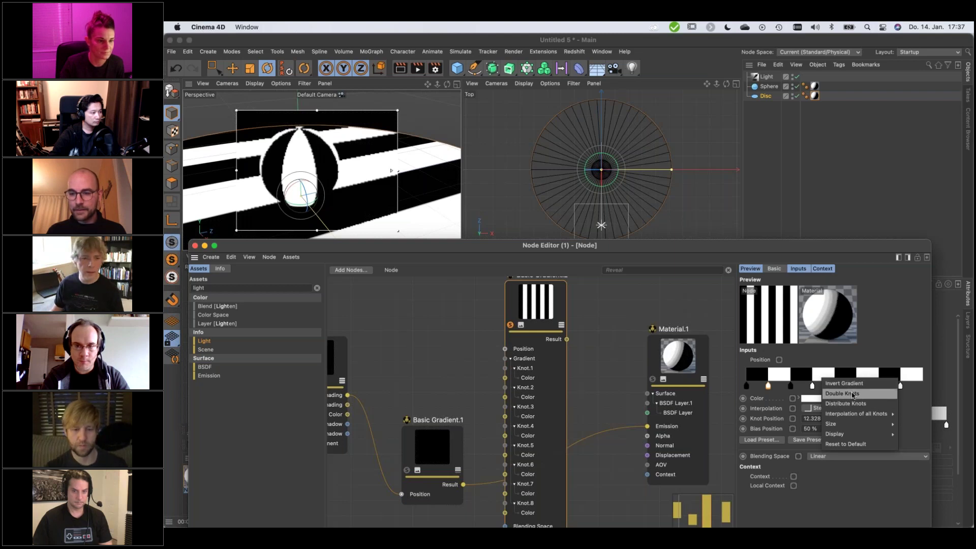
pyautogui.click(823, 380)
pyautogui.rightClick(823, 379)
pyautogui.click(829, 391)
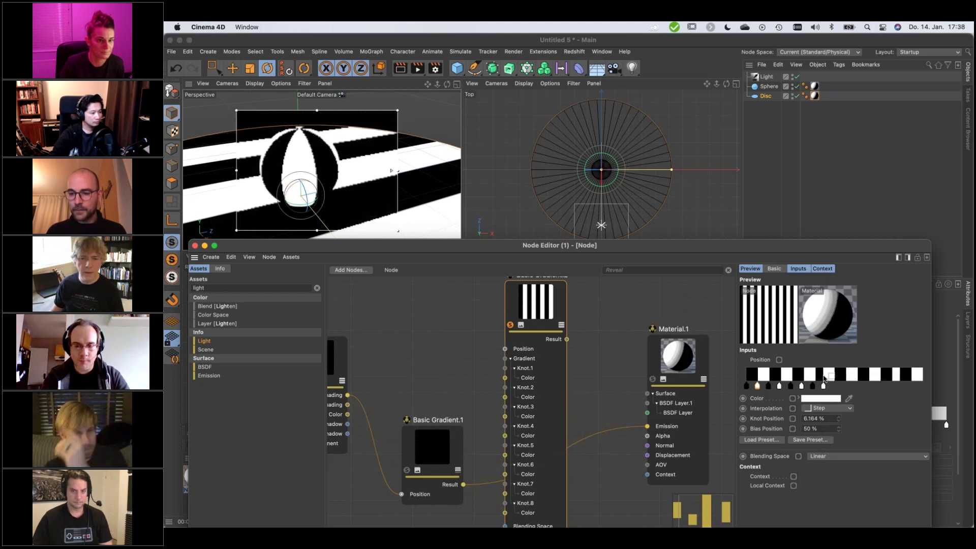
pyautogui.rightClick(824, 379)
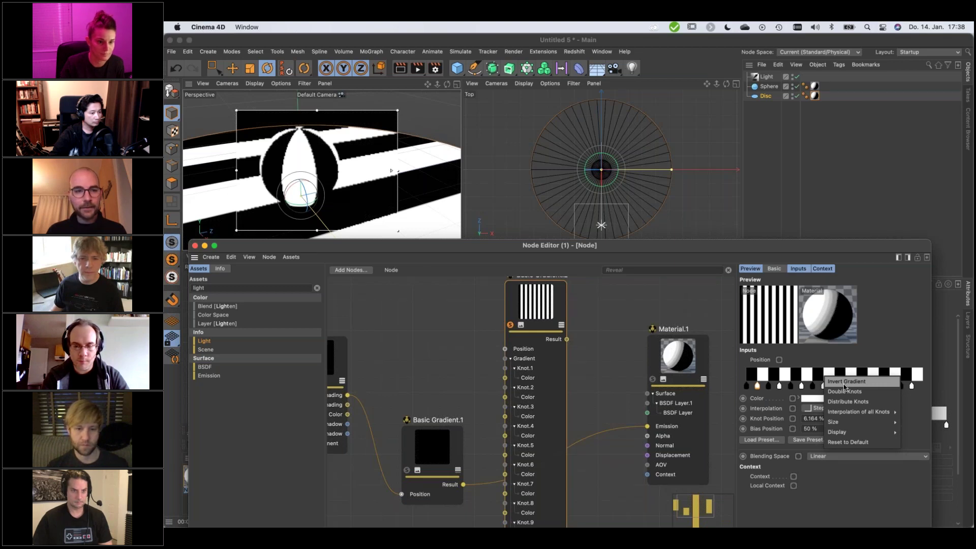
pyautogui.click(845, 385)
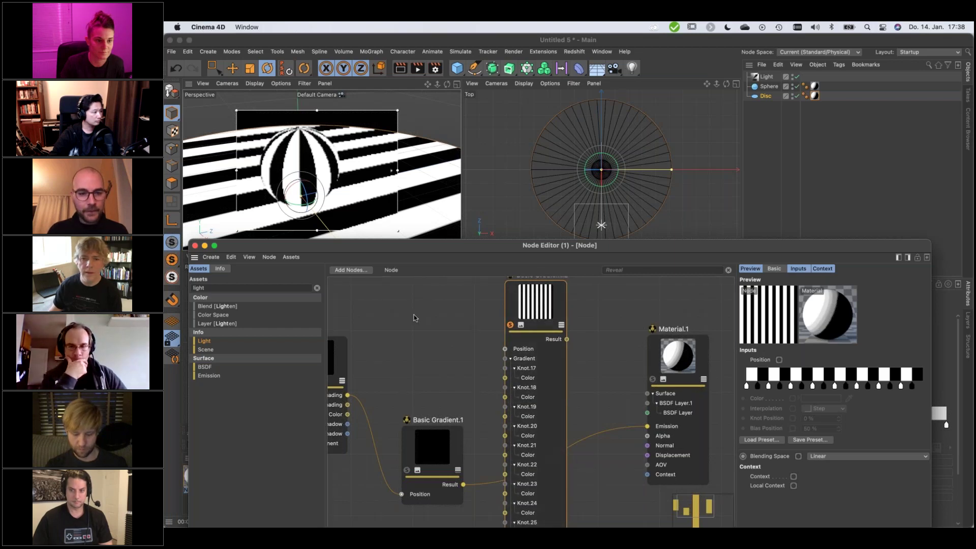
# - Turn off the solo on Basic Gradient.2 and connect its Result to the Emission input of Material.1
pyautogui.click(386, 315)
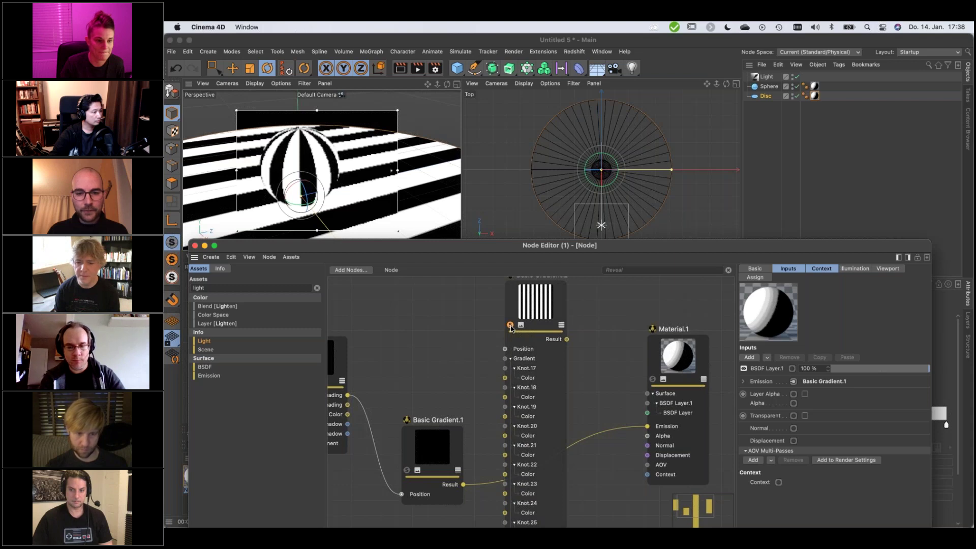
pyautogui.moveTo(567, 339); pyautogui.dragTo(647, 426)
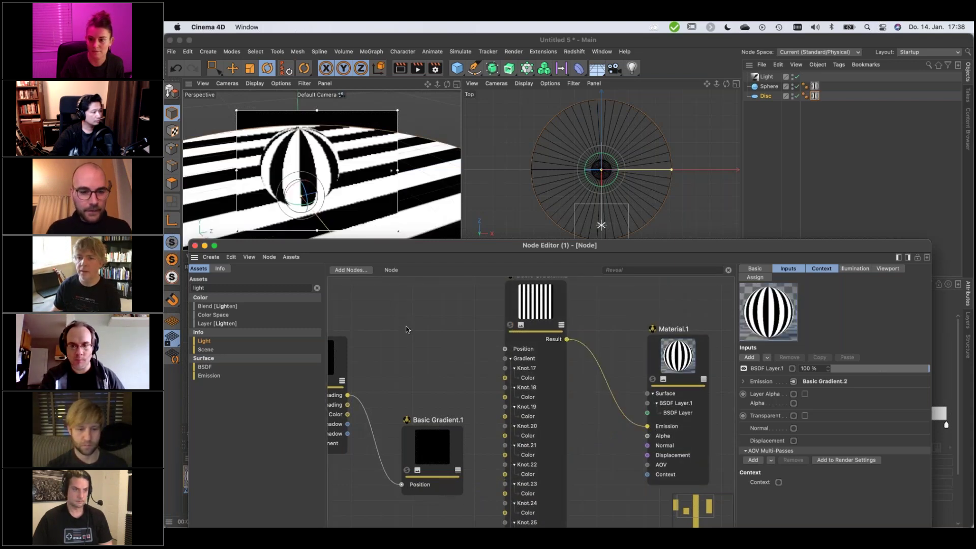
# - Add a UV Transform node and connect its result to the Context input of the striped Basic Gradient.2 node
pyautogui.write('uv')
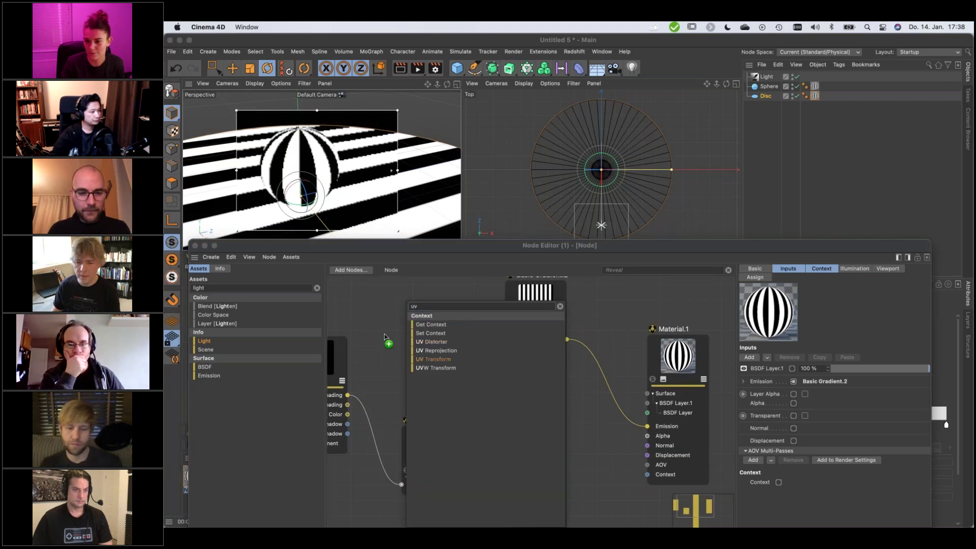
pyautogui.moveTo(385, 337); pyautogui.dragTo(386, 338)
pyautogui.moveTo(447, 393); pyautogui.dragTo(506, 342)
pyautogui.moveTo(539, 360)
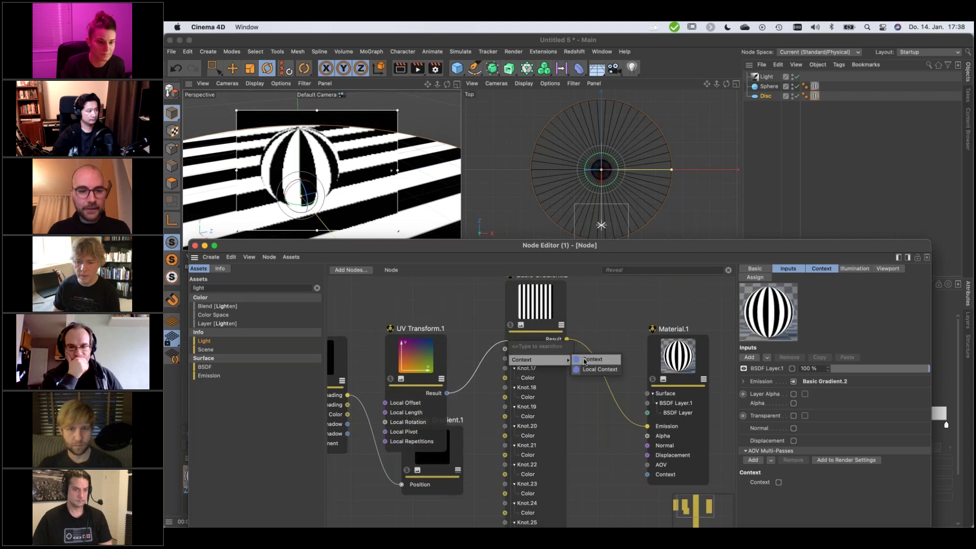
pyautogui.click(590, 359)
pyautogui.moveTo(400, 384); pyautogui.dragTo(404, 357)
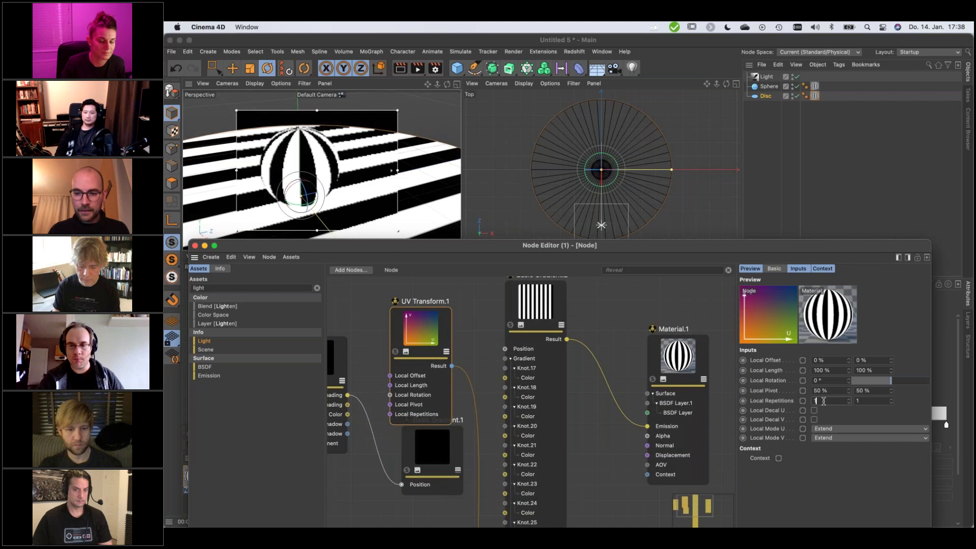
# - Set the UV Transform's local repetitions to 5 by 5 and both its U and V local modes to Repeat
pyautogui.press('Tab')
pyautogui.write('5')
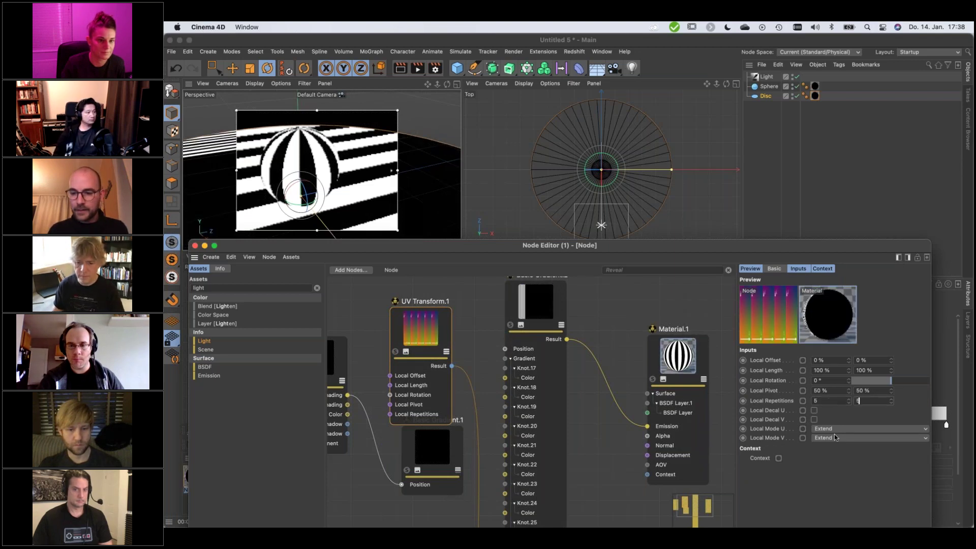
pyautogui.press('Return')
pyautogui.click(844, 429)
pyautogui.click(832, 481)
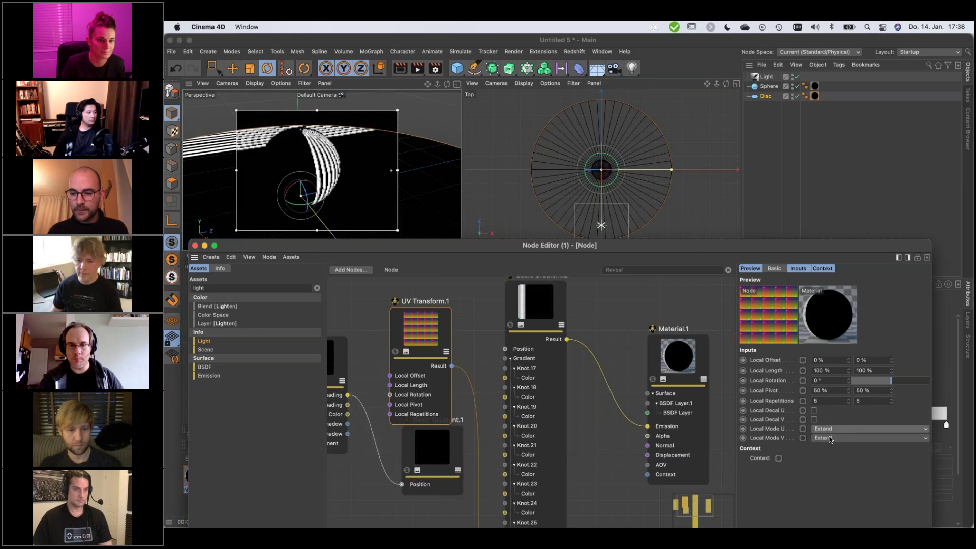
pyautogui.click(831, 438)
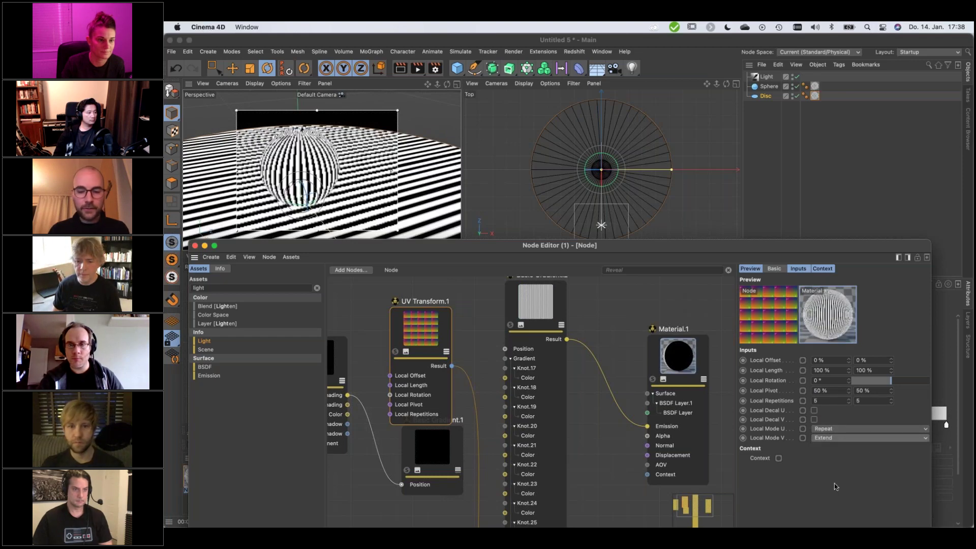
pyautogui.click(832, 490)
# - Set the UV Transform's local repetitions to 10 in both directions
pyautogui.doubleClick(817, 400)
pyautogui.write('10')
pyautogui.press('Tab')
pyautogui.write('10')
pyautogui.press('Return')
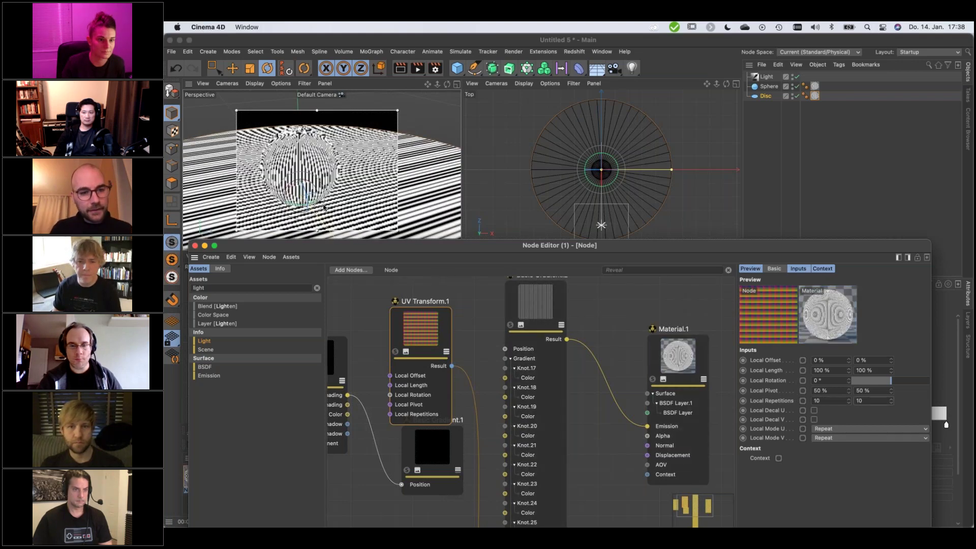
pyautogui.click(392, 152)
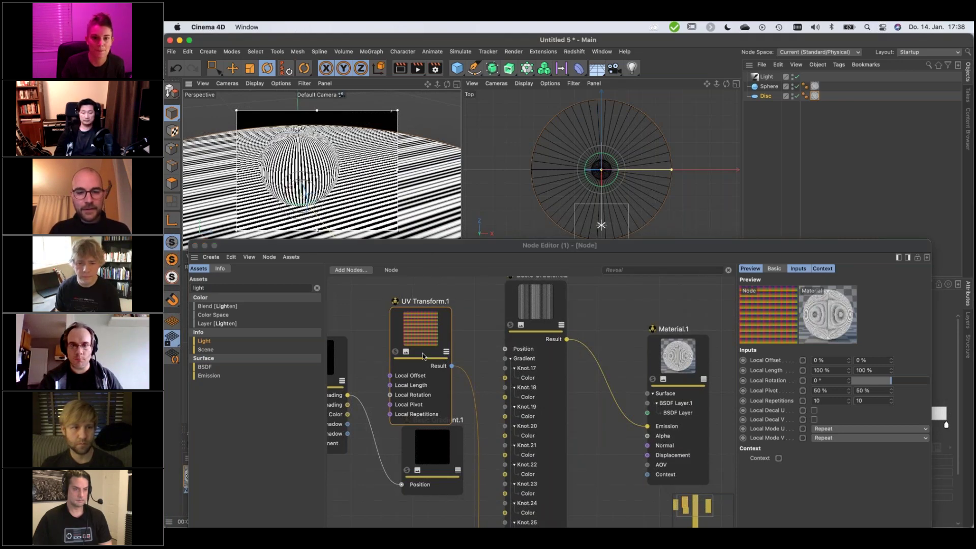
# - Tidy the UV Transform and Basic Gradient.2 nodes, hiding the latter's unconnected ports, and connect Basic Gradient.1's result to the material's Emission
pyautogui.moveTo(423, 356); pyautogui.dragTo(437, 337)
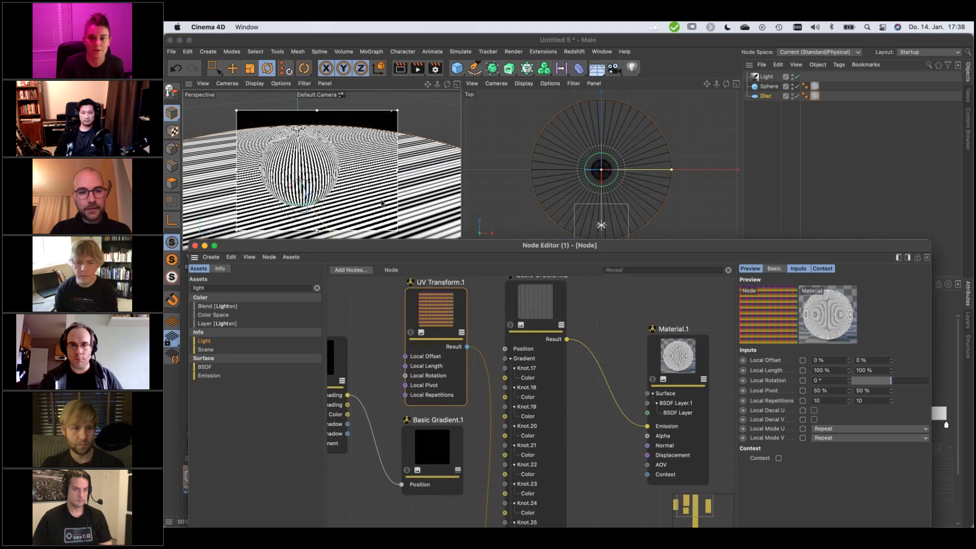
pyautogui.click(561, 325)
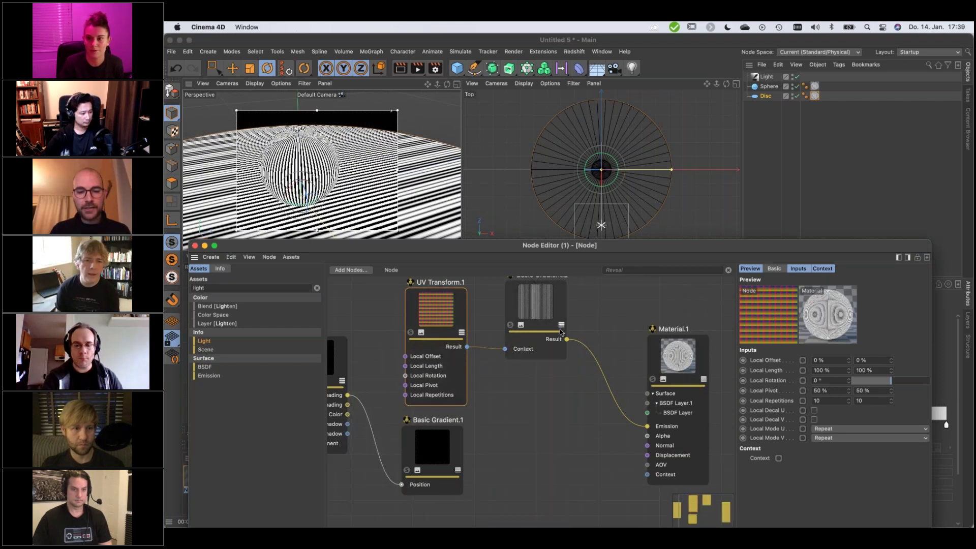
pyautogui.moveTo(559, 328); pyautogui.dragTo(548, 341)
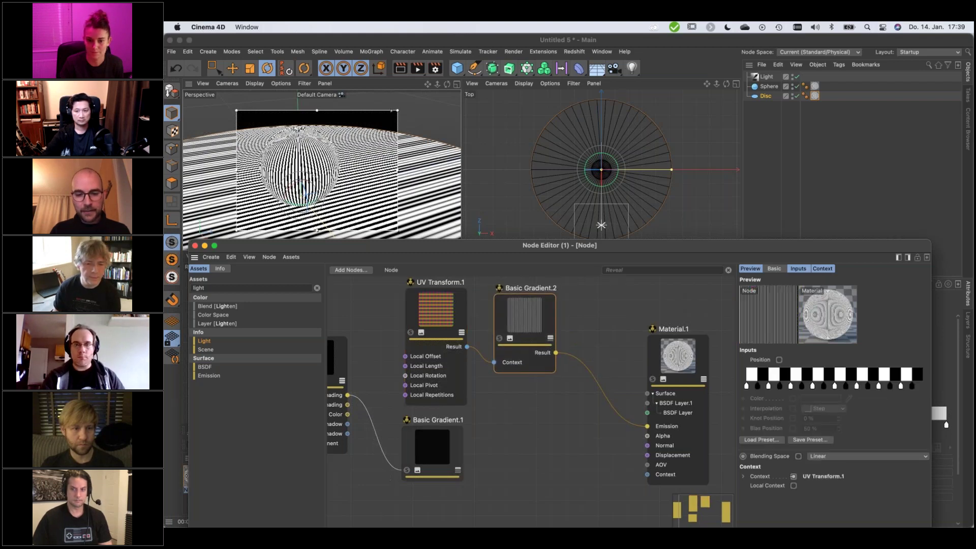
pyautogui.click(457, 470)
pyautogui.moveTo(463, 485); pyautogui.dragTo(647, 426)
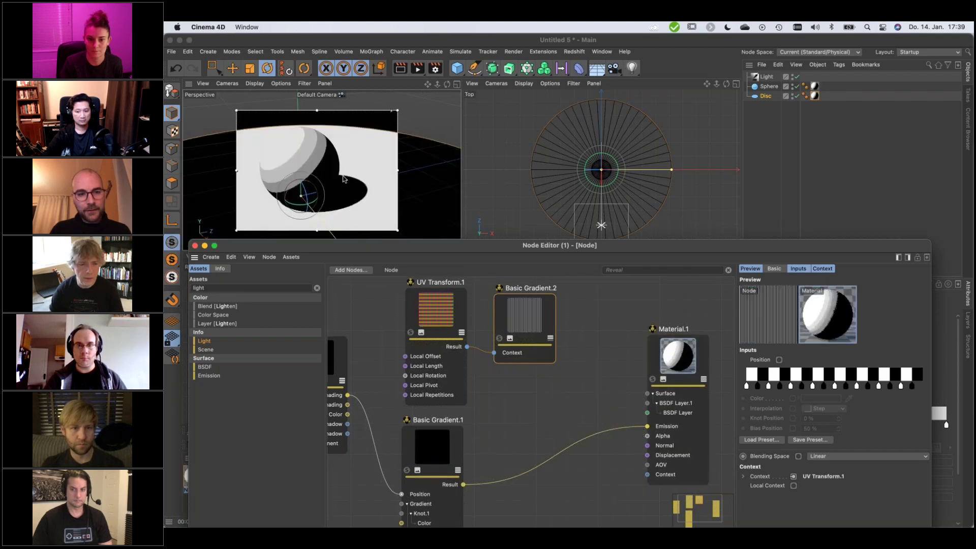
# - Add a Layer node and connect Basic Gradient.1's result to the color input of its first layer
pyautogui.doubleClick(568, 420)
pyautogui.write('UV')
pyautogui.write('layer')
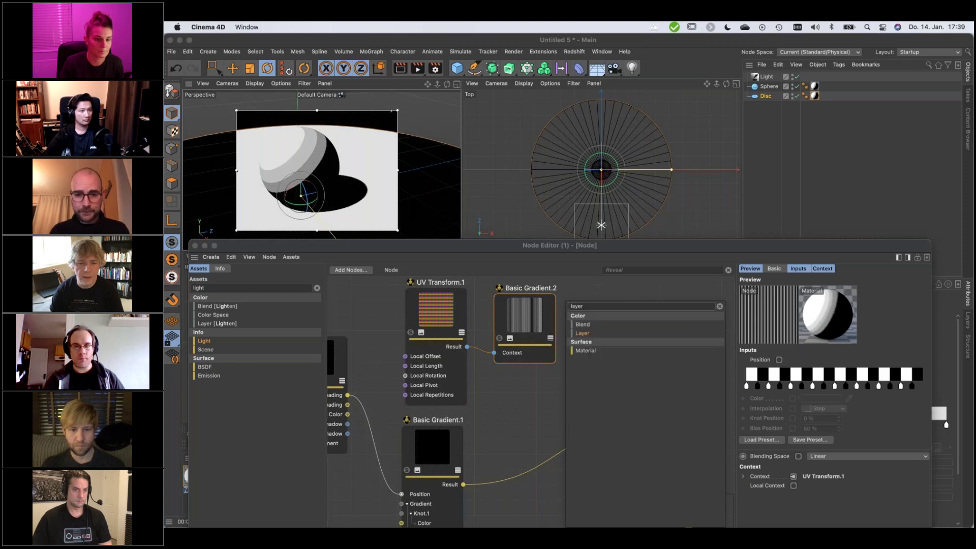
pyautogui.press('Return')
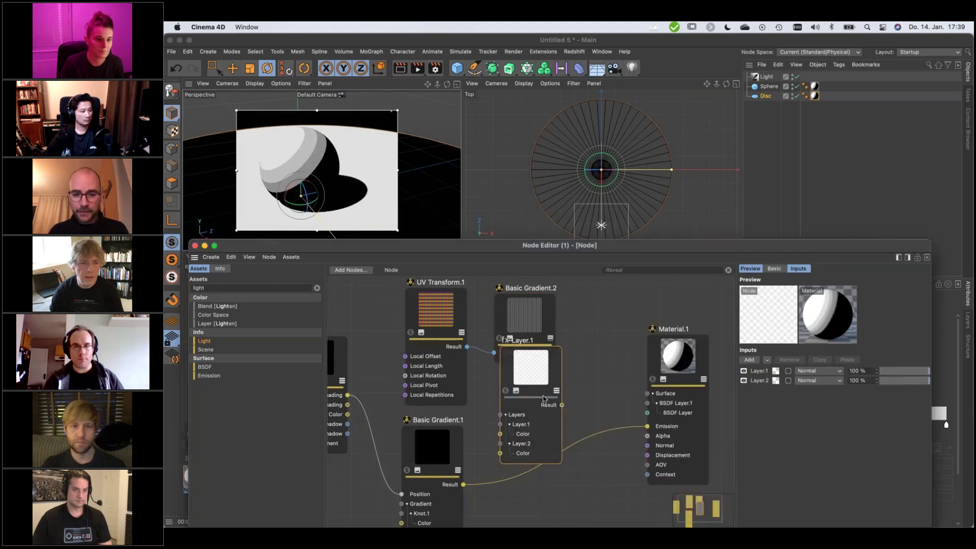
pyautogui.moveTo(463, 484); pyautogui.dragTo(562, 441)
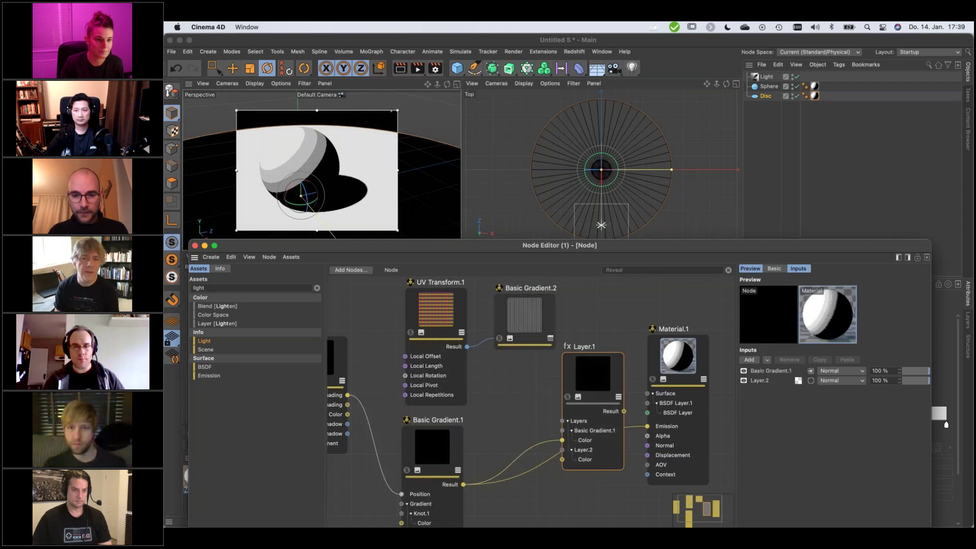
# - Connect Basic Gradient.2's result to the Layer node's second color input, and collapse the gradient's ports again
pyautogui.click(550, 338)
pyautogui.moveTo(556, 352); pyautogui.dragTo(562, 459)
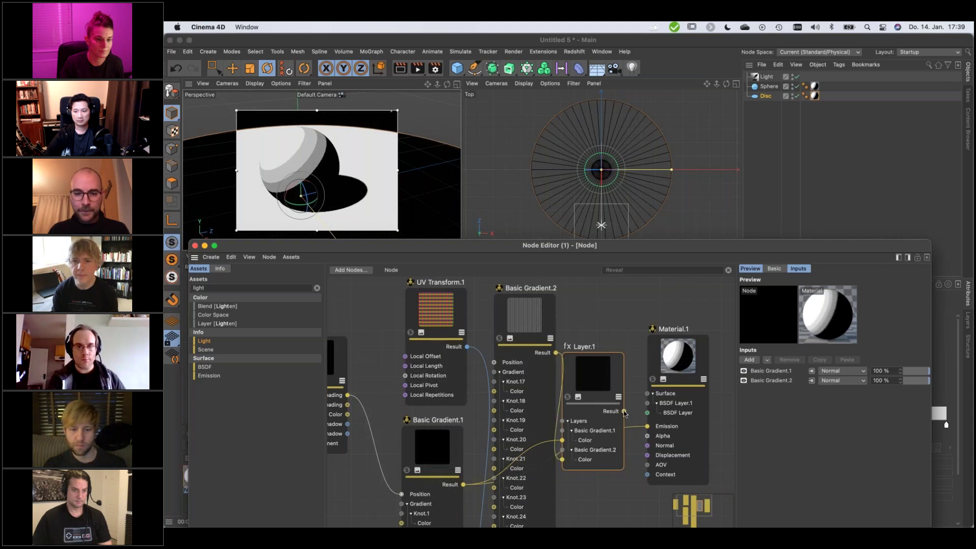
pyautogui.moveTo(602, 399); pyautogui.dragTo(607, 386)
pyautogui.click(550, 338)
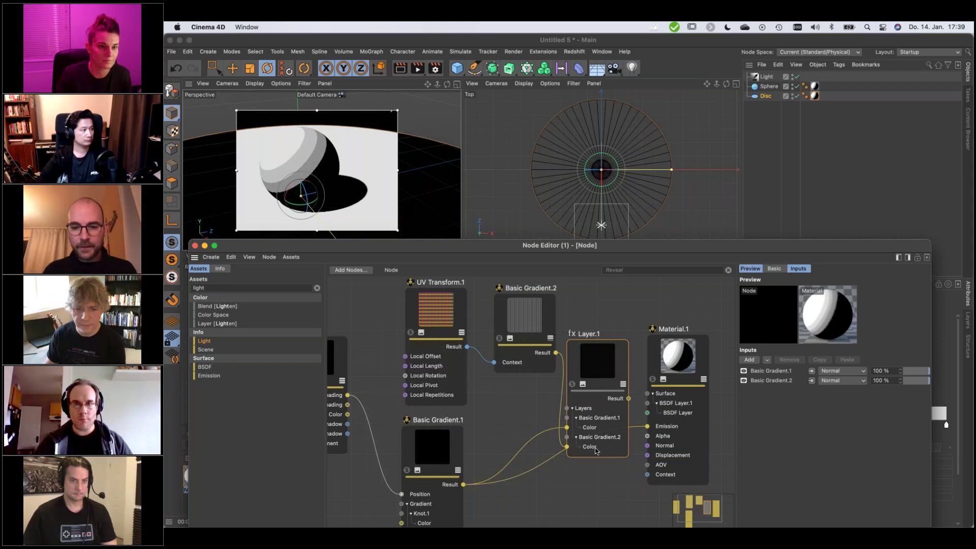
# - Expose the Basic Gradient.2 opacity input on the Layer node and connect the Light node's In Shadow output to it
pyautogui.rightClick(573, 402)
pyautogui.moveTo(666, 407)
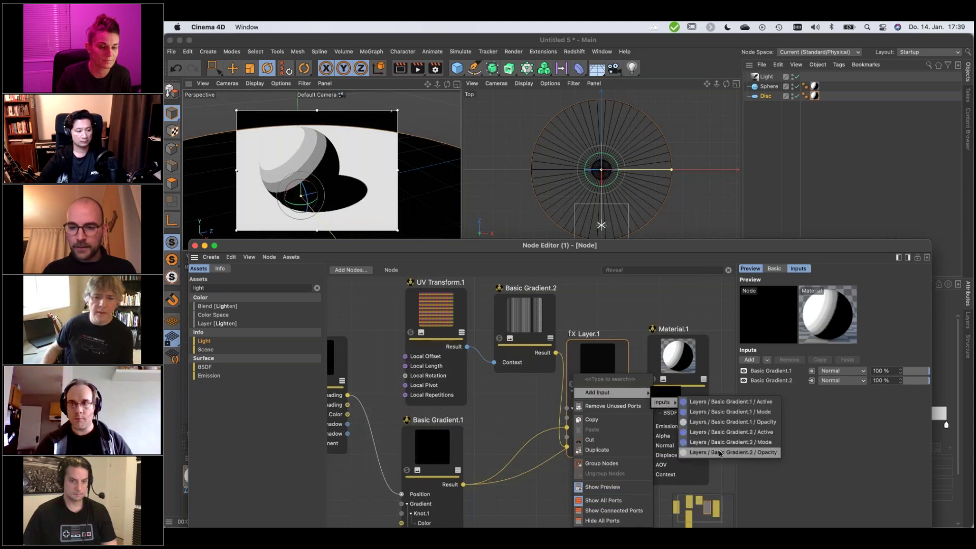
pyautogui.click(765, 454)
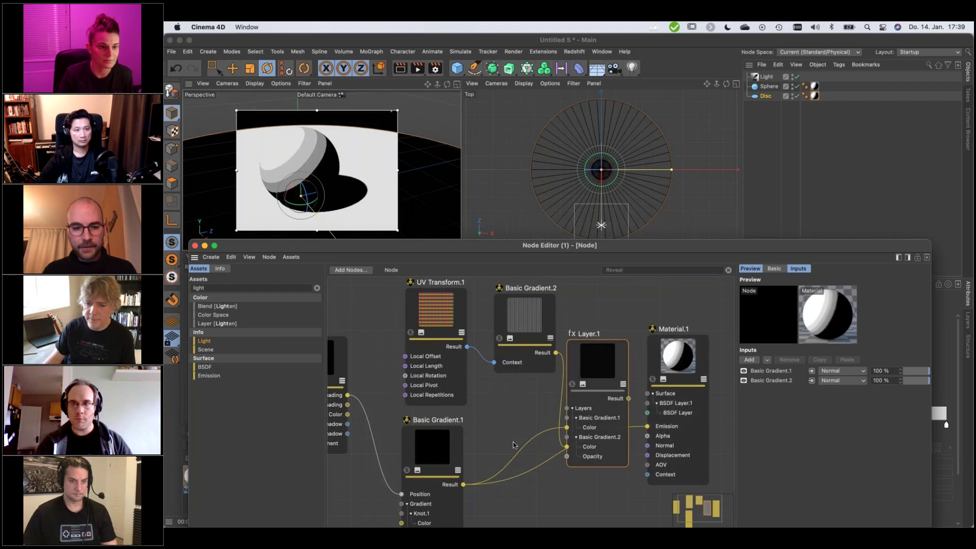
pyautogui.moveTo(347, 388); pyautogui.dragTo(381, 379, button='middle')
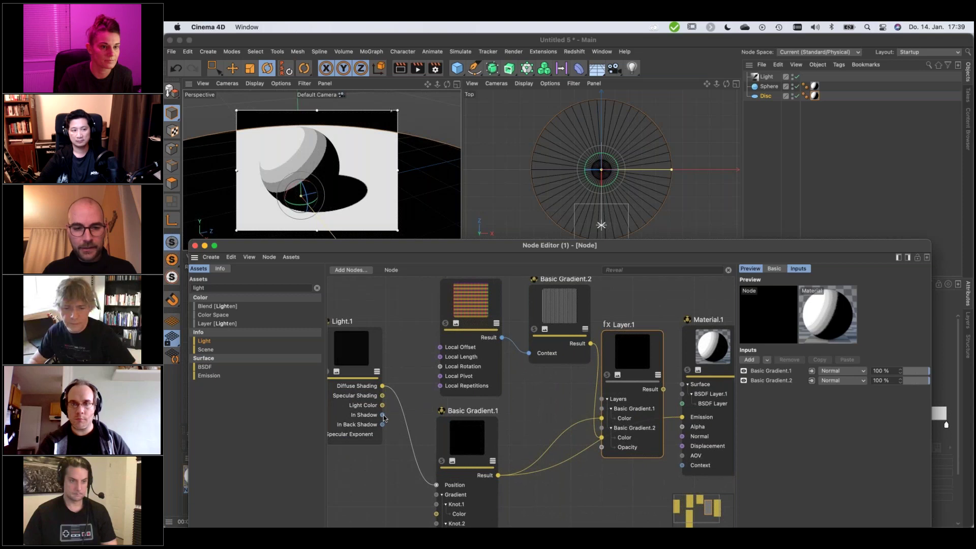
pyautogui.moveTo(480, 461); pyautogui.dragTo(600, 448)
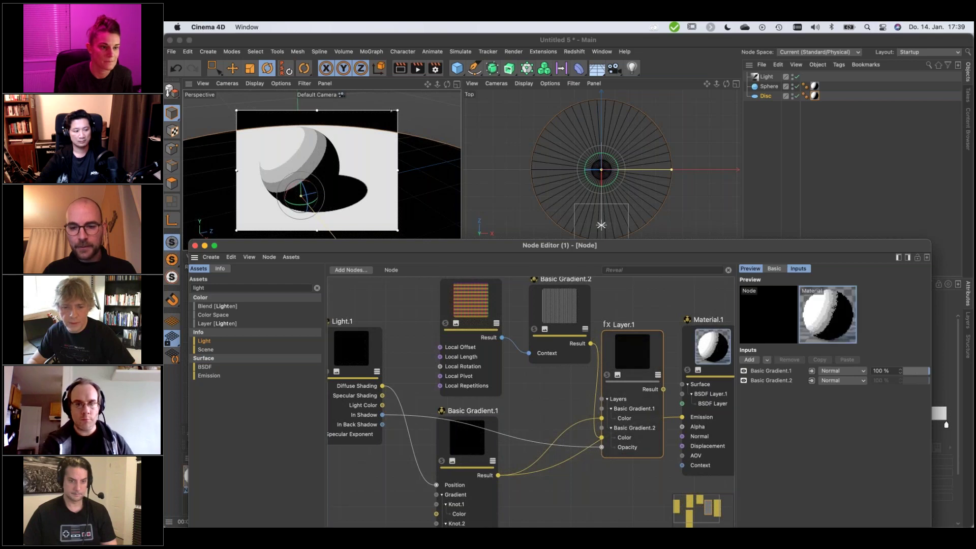
# - Connect the Layer node's result to the material's Emission input
pyautogui.moveTo(664, 390); pyautogui.dragTo(683, 419)
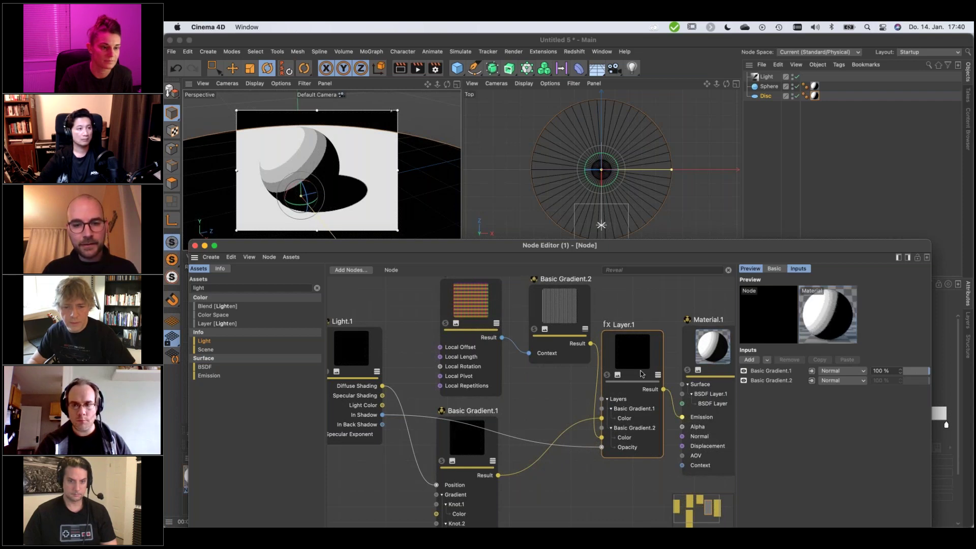
pyautogui.moveTo(641, 374); pyautogui.dragTo(645, 373)
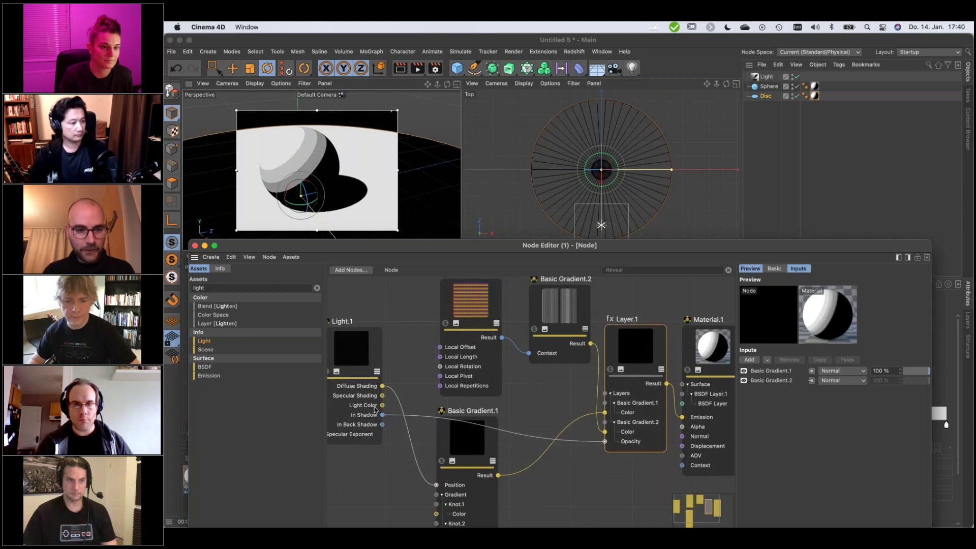
# - Try inserting a math Invert node between the Light node's In Shadow output and the layer's Opacity input
pyautogui.moveTo(375, 409); pyautogui.dragTo(343, 405)
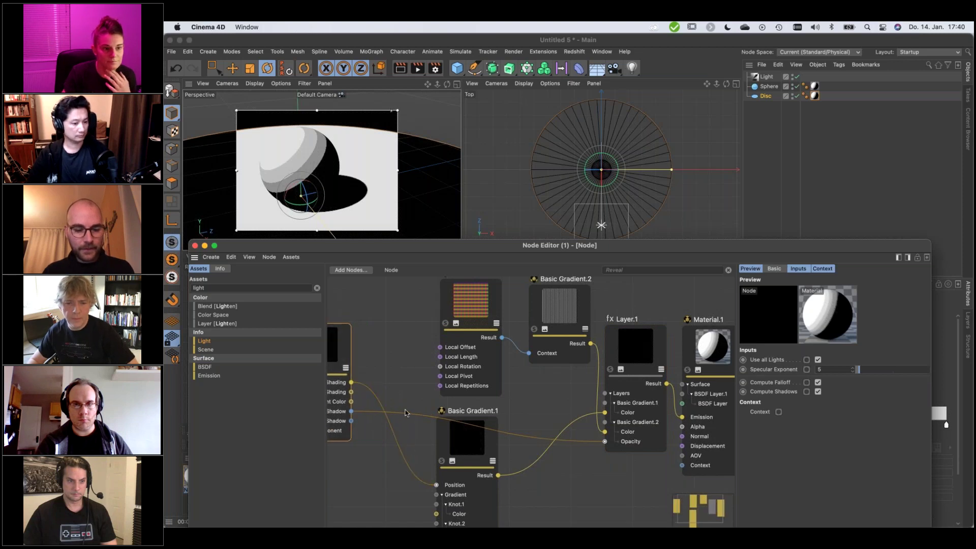
pyautogui.press('Tab')
pyautogui.press('BackSpace')
pyautogui.write('inver')
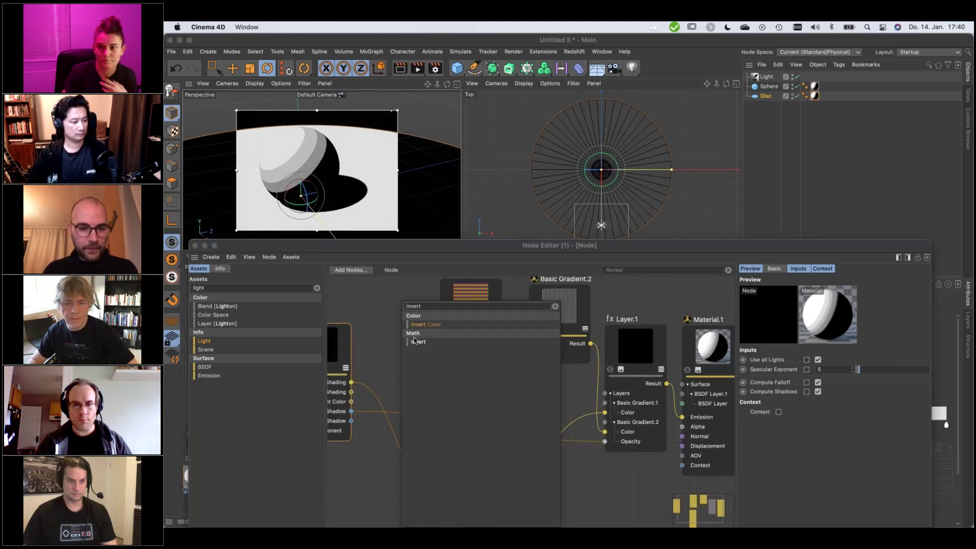
pyautogui.write('t')
pyautogui.click(418, 342)
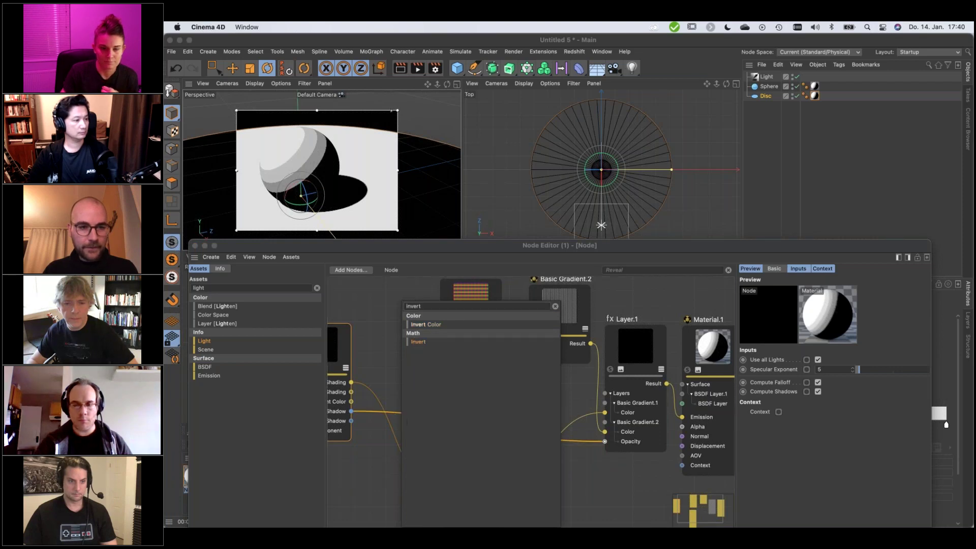
pyautogui.click(362, 480)
pyautogui.moveTo(433, 460); pyautogui.dragTo(398, 448)
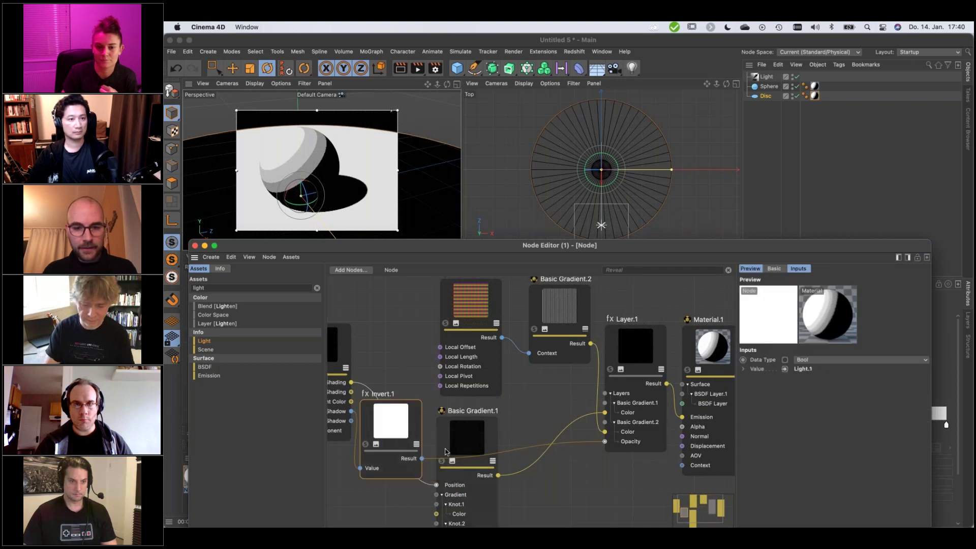
# - Reorder the Layer node's inputs so that Basic Gradient.2 sits above Basic Gradient.1
pyautogui.click(639, 374)
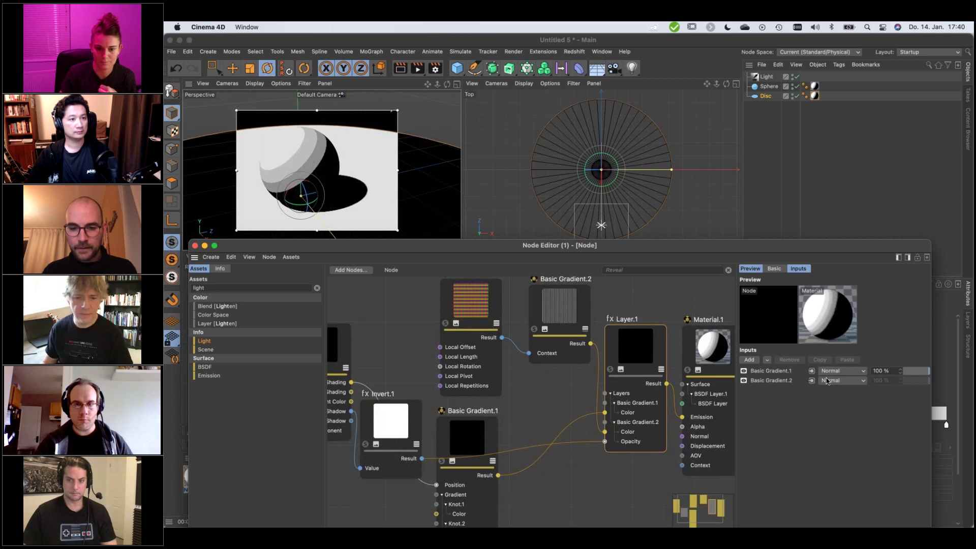
pyautogui.moveTo(778, 382); pyautogui.dragTo(779, 376)
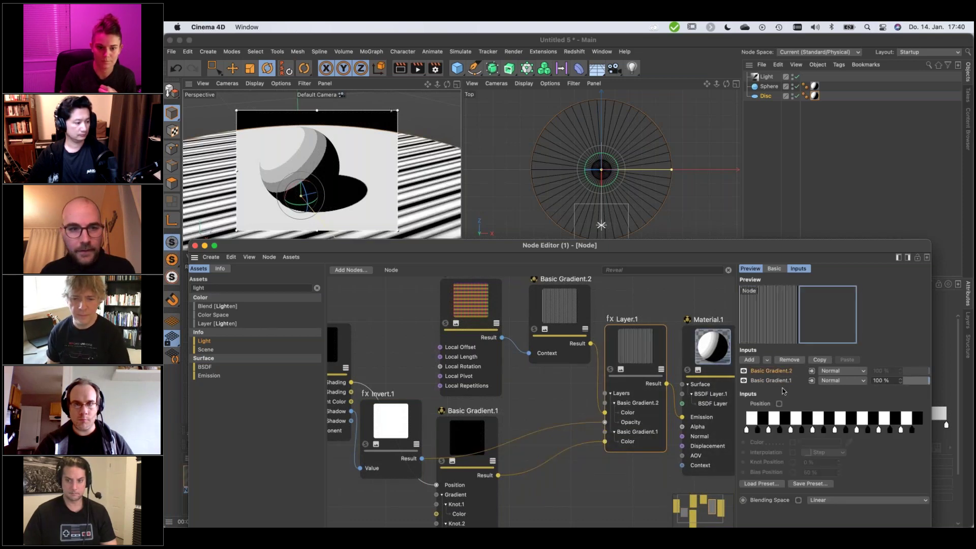
# - Remove the Invert node so In Shadow feeds the layer's Opacity input directly, and select the Layer node
pyautogui.click(399, 449)
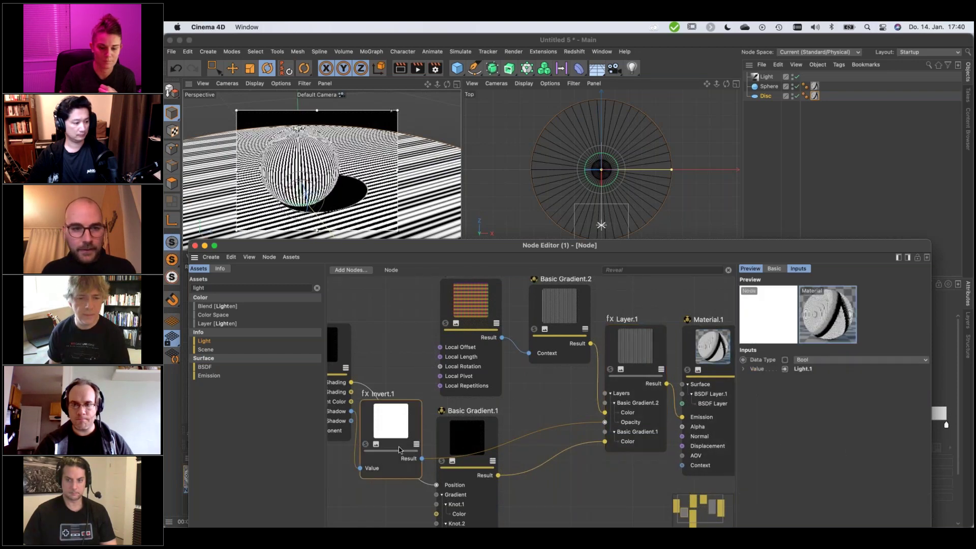
pyautogui.press('Delete')
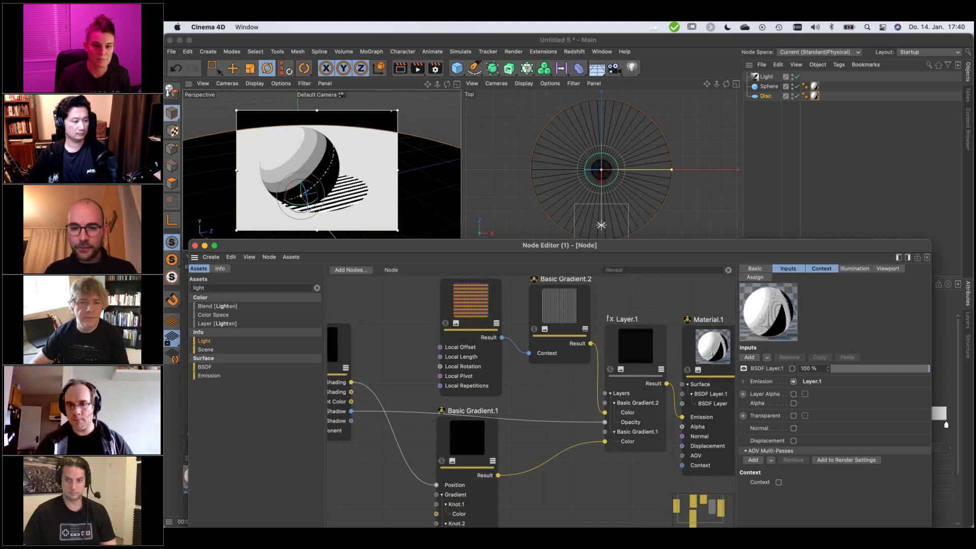
pyautogui.click(634, 391)
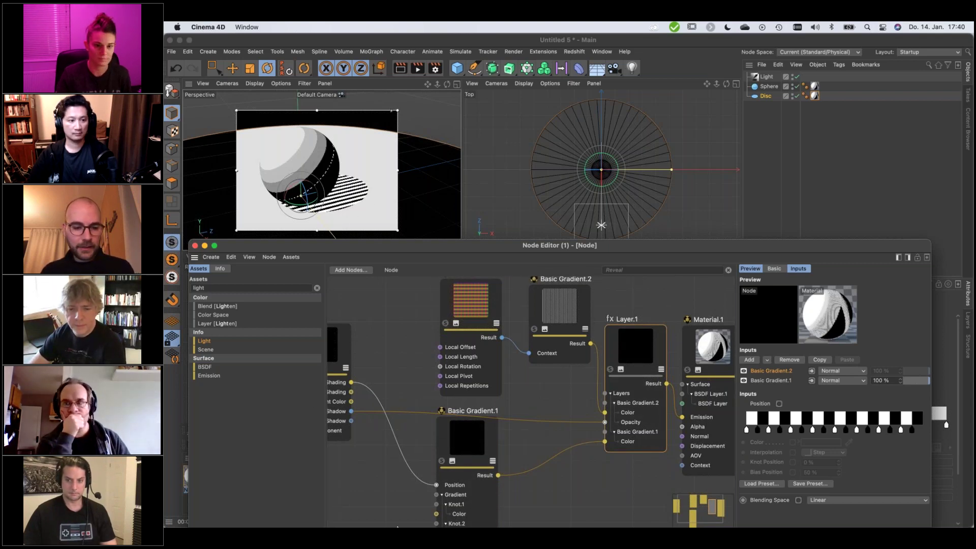
# - Switch to Finder and preview the MyStyle image as a style reference
pyautogui.moveTo(379, 516)
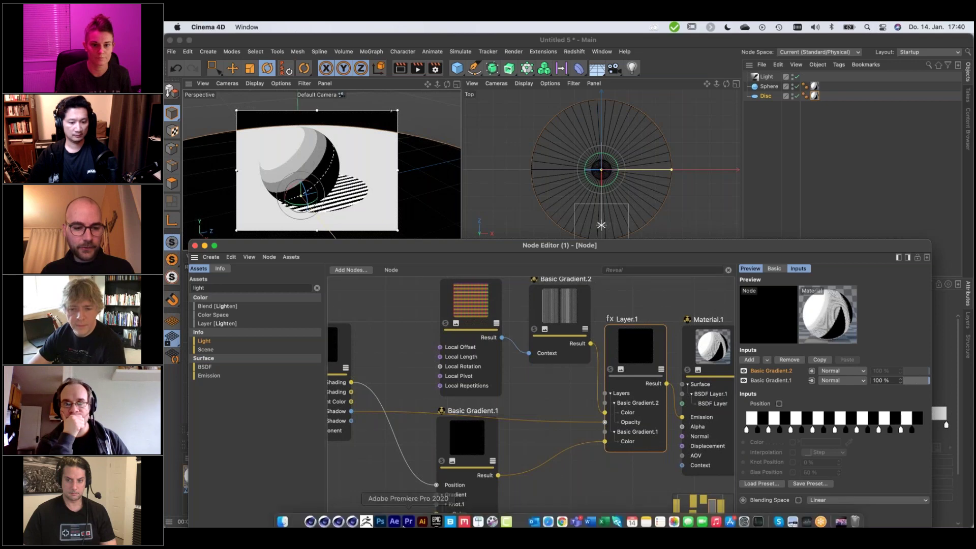
pyautogui.click(284, 516)
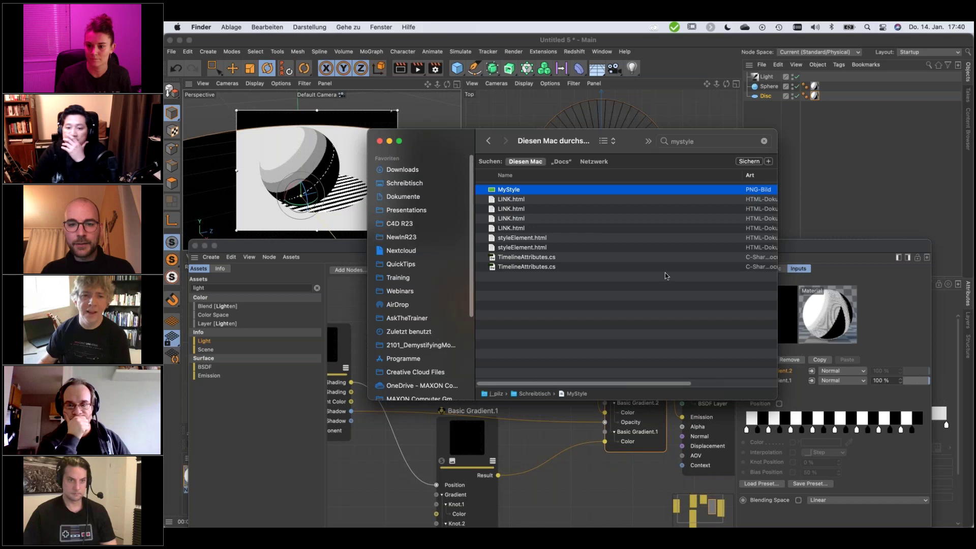
pyautogui.press('space')
pyautogui.moveTo(697, 98); pyautogui.dragTo(727, 107)
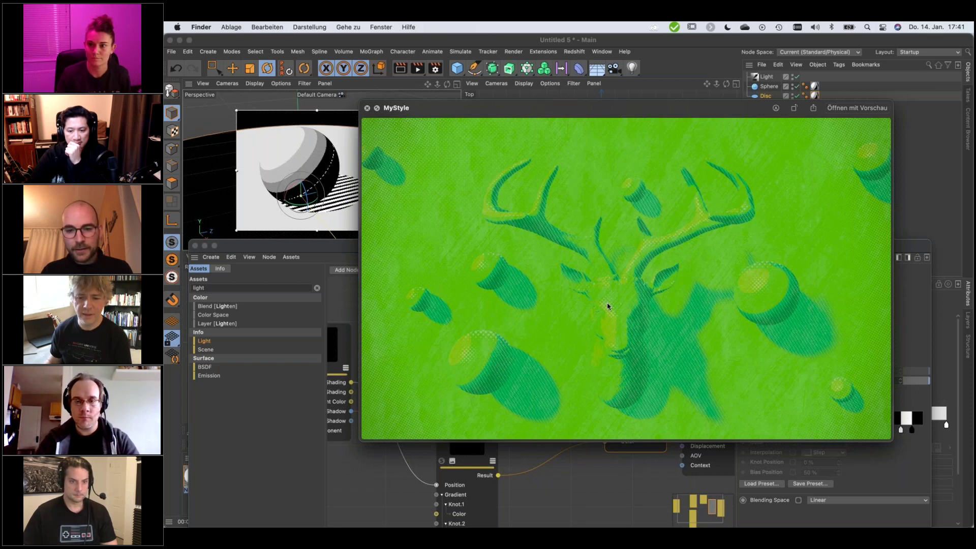
# - Review the MyStyle reference image, close its preview, move the Finder window aside and return to Cinema 4D
pyautogui.click(346, 353)
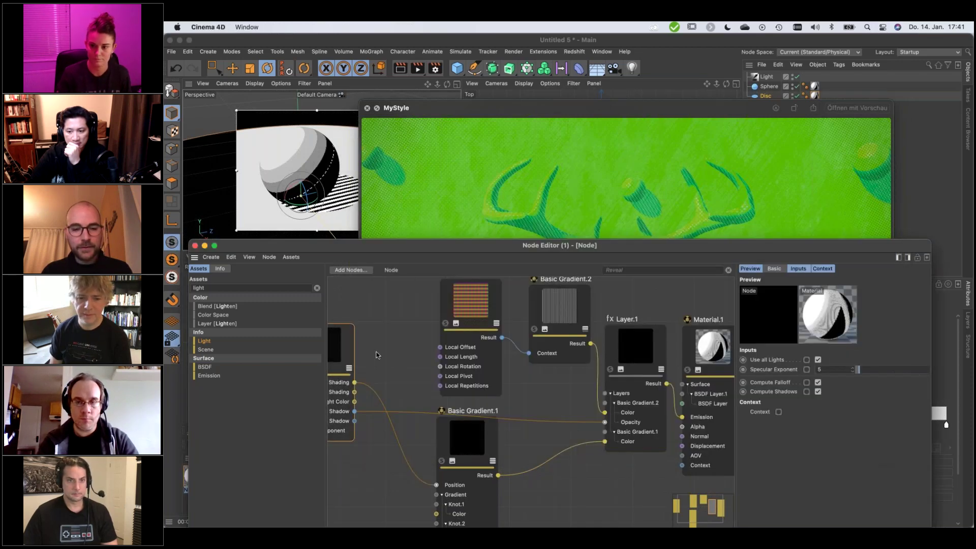
pyautogui.click(629, 109)
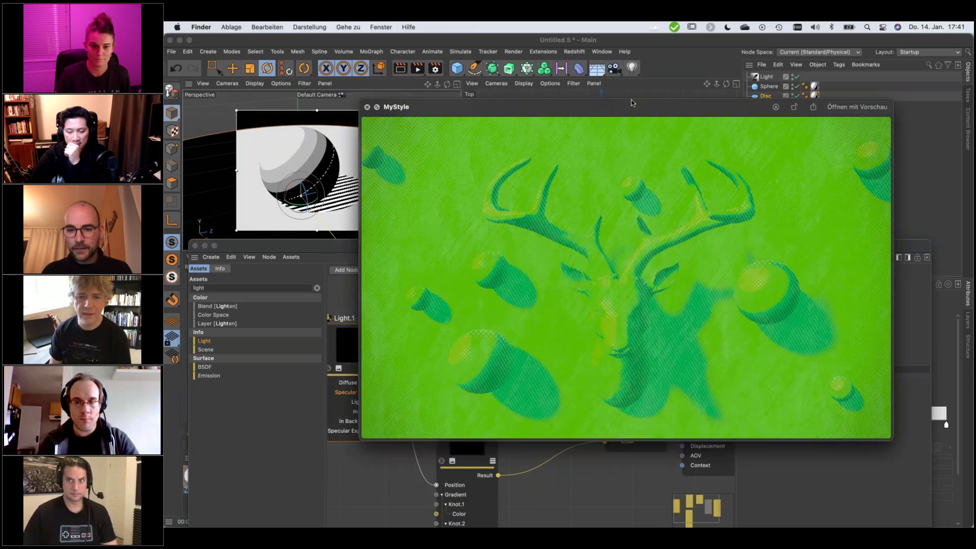
pyautogui.moveTo(632, 102); pyautogui.dragTo(636, 92)
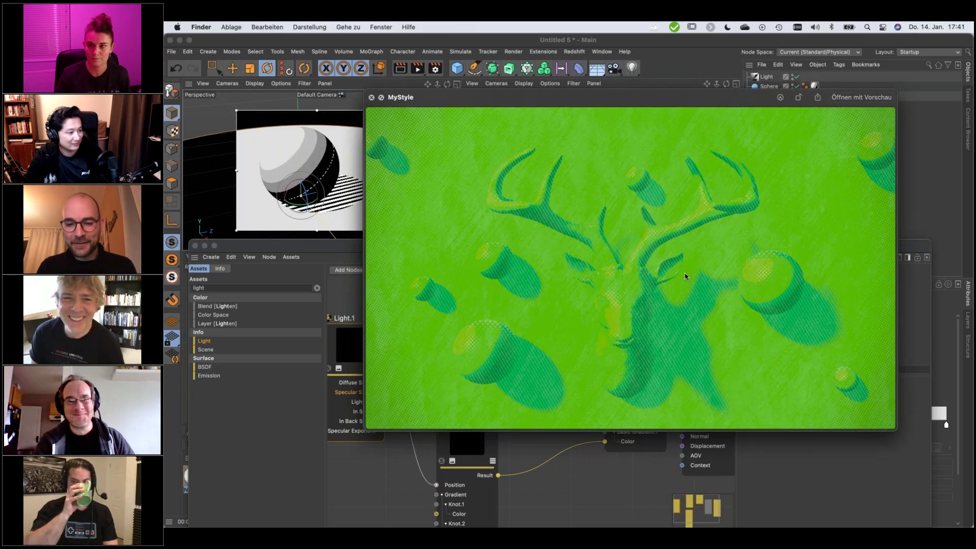
pyautogui.press('space')
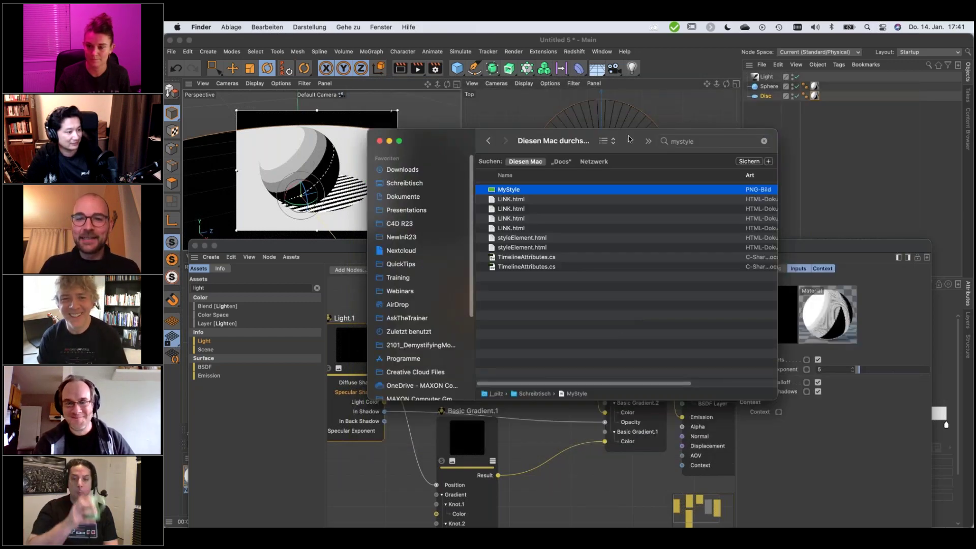
pyautogui.moveTo(629, 139); pyautogui.dragTo(791, 175)
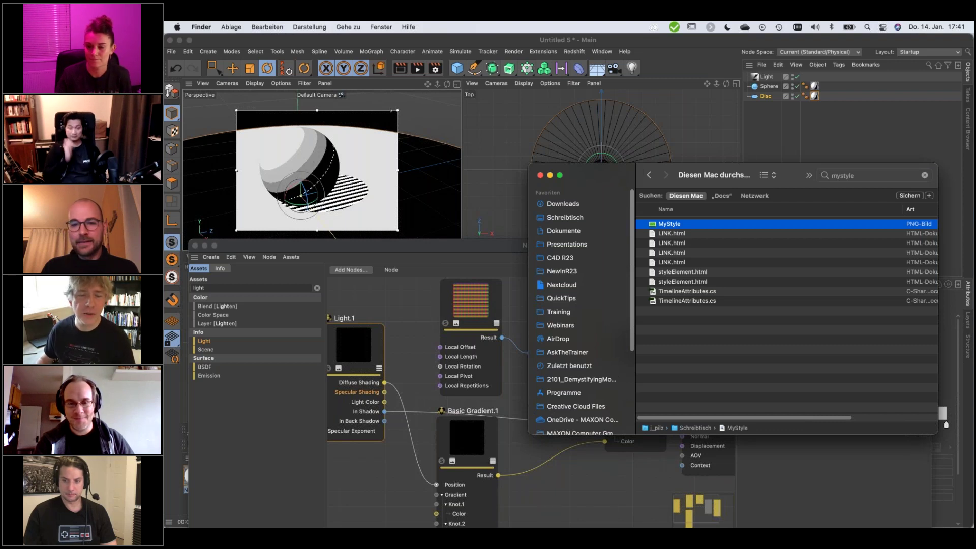
pyautogui.click(640, 44)
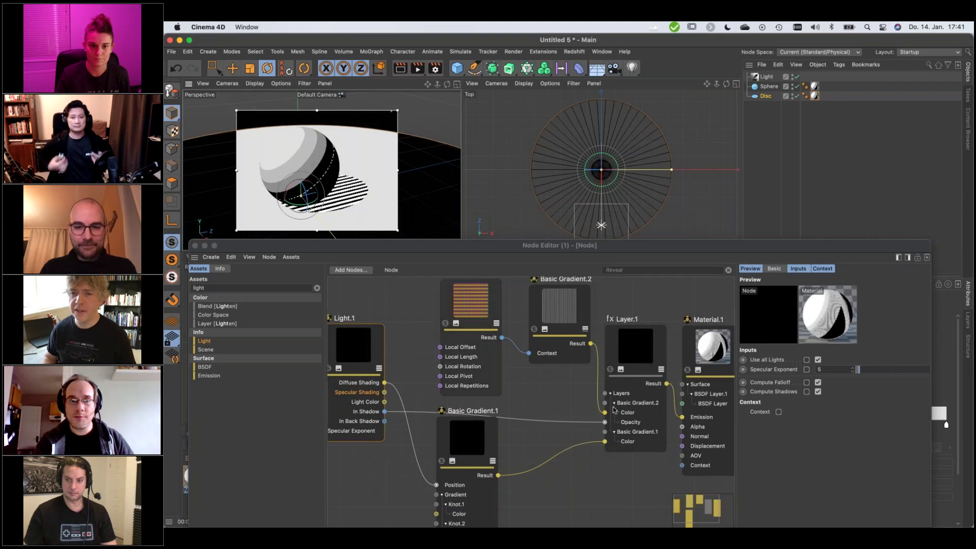
# - Check the blend modes available for Basic Gradient.2 in the Layer node and close the Node Editor
pyautogui.click(635, 387)
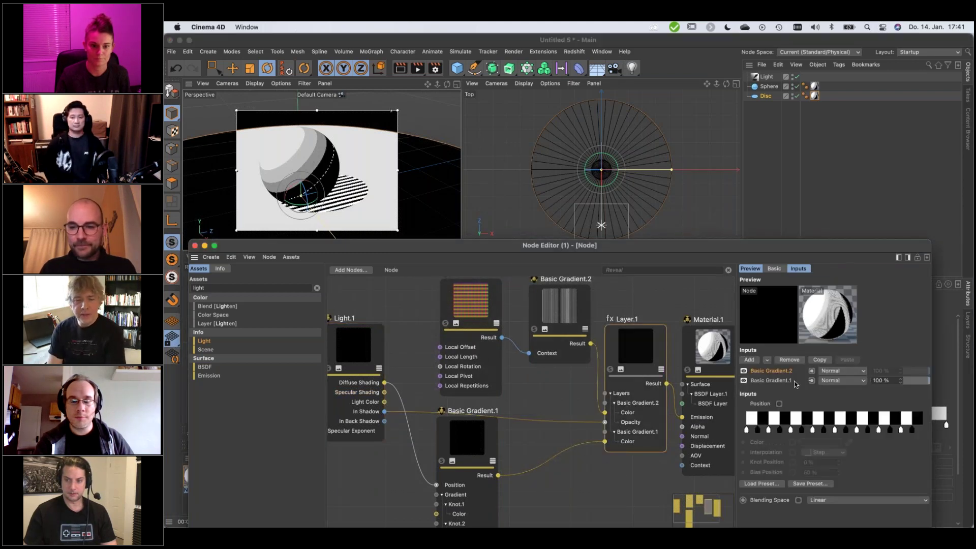
pyautogui.click(828, 371)
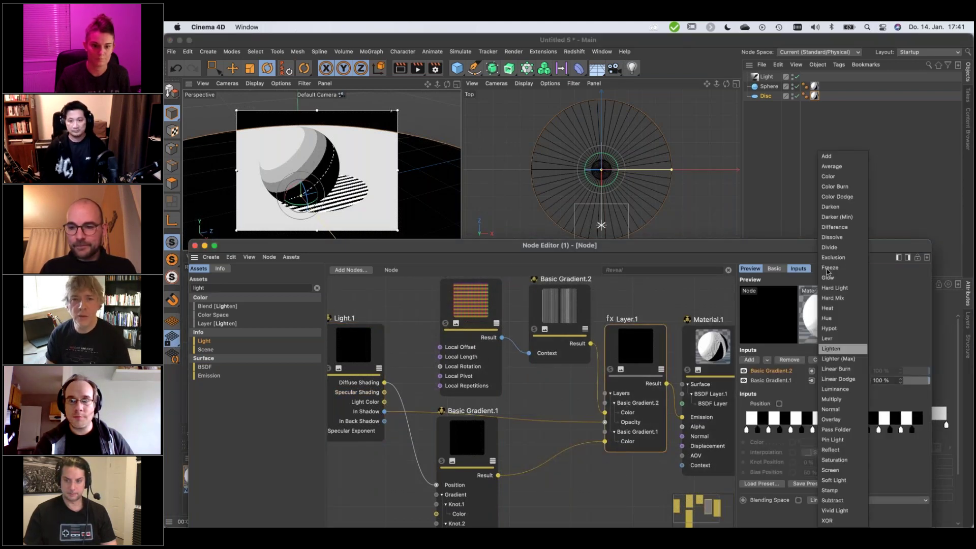
pyautogui.click(881, 313)
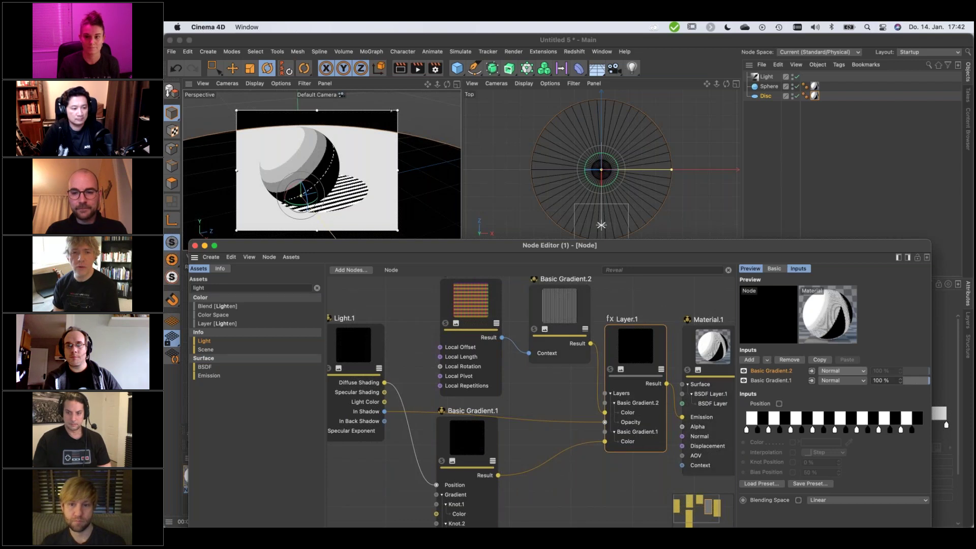
pyautogui.click(195, 246)
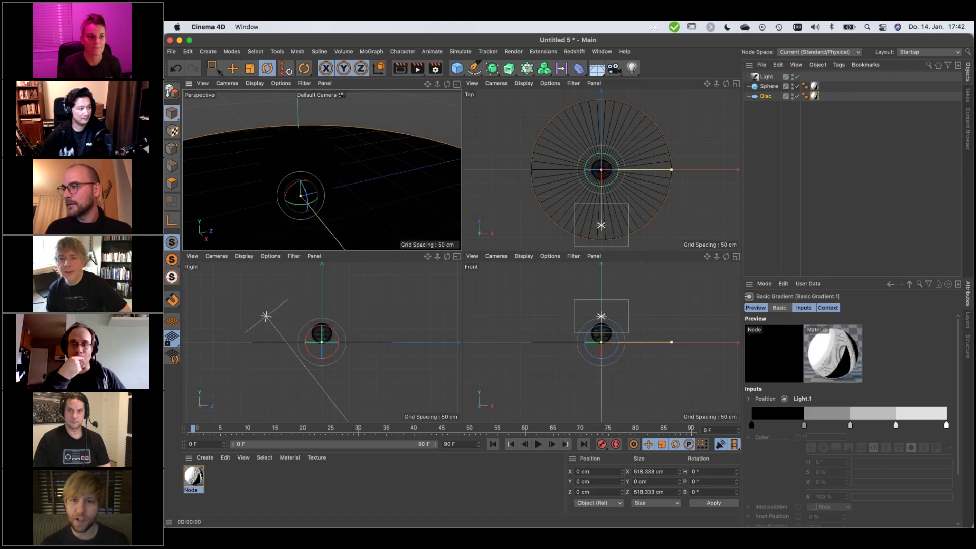
pyautogui.press('super+Tab')
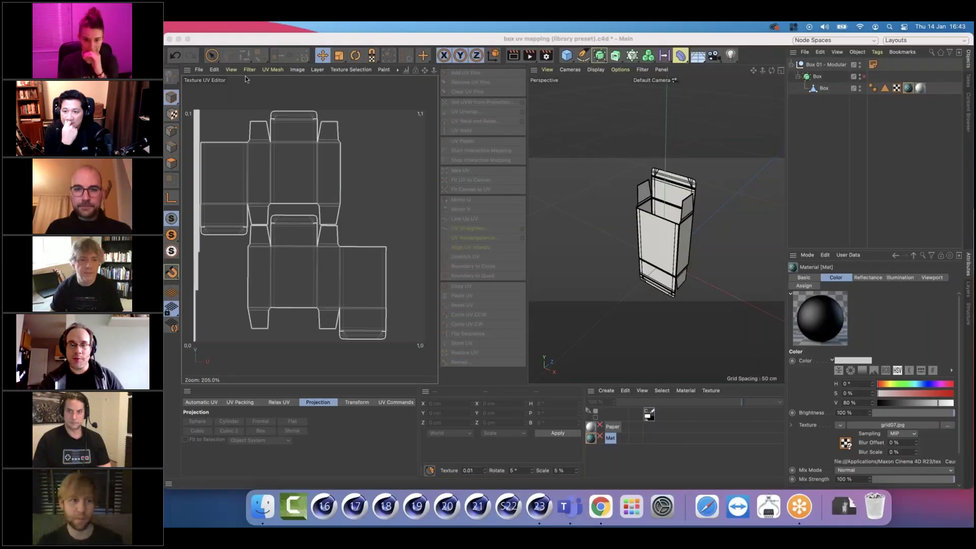
pyautogui.click(179, 39)
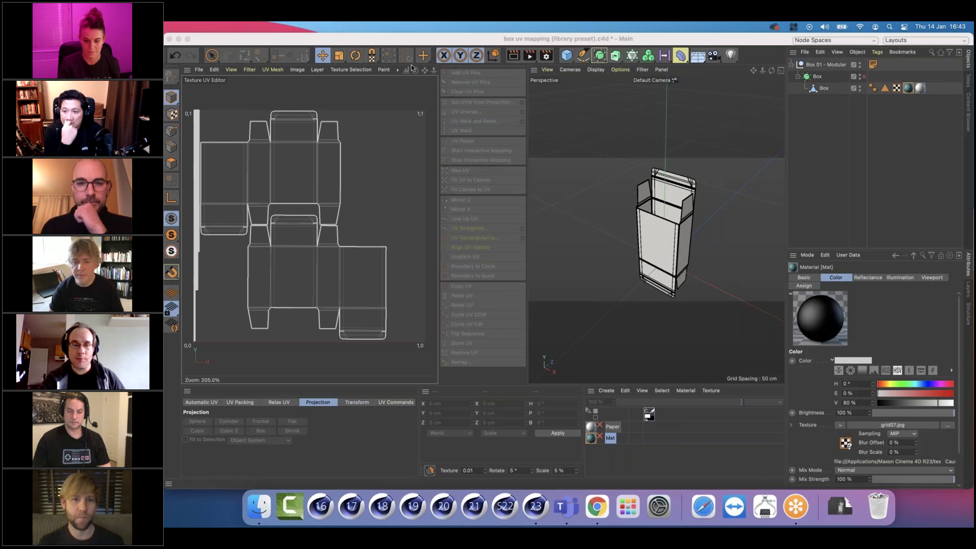
pyautogui.click(438, 84)
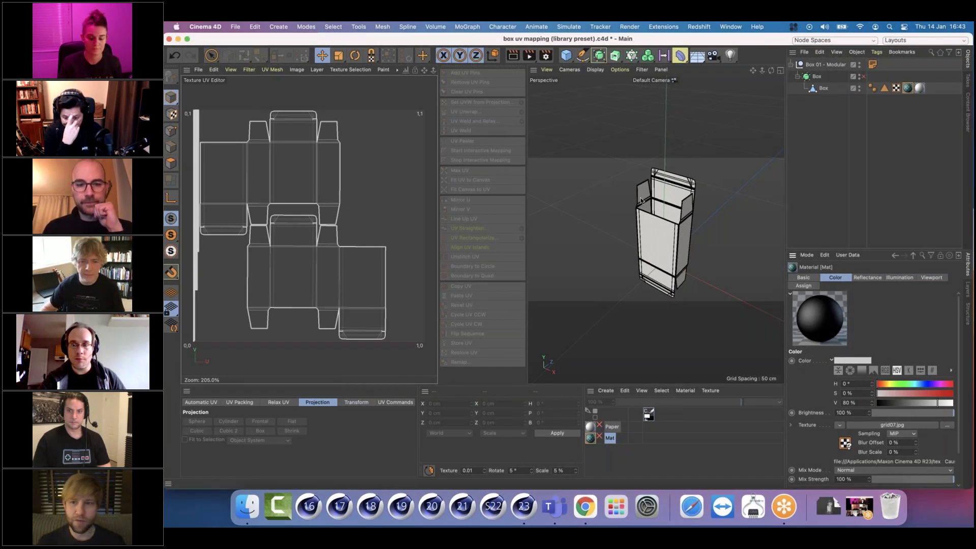
pyautogui.click(789, 135)
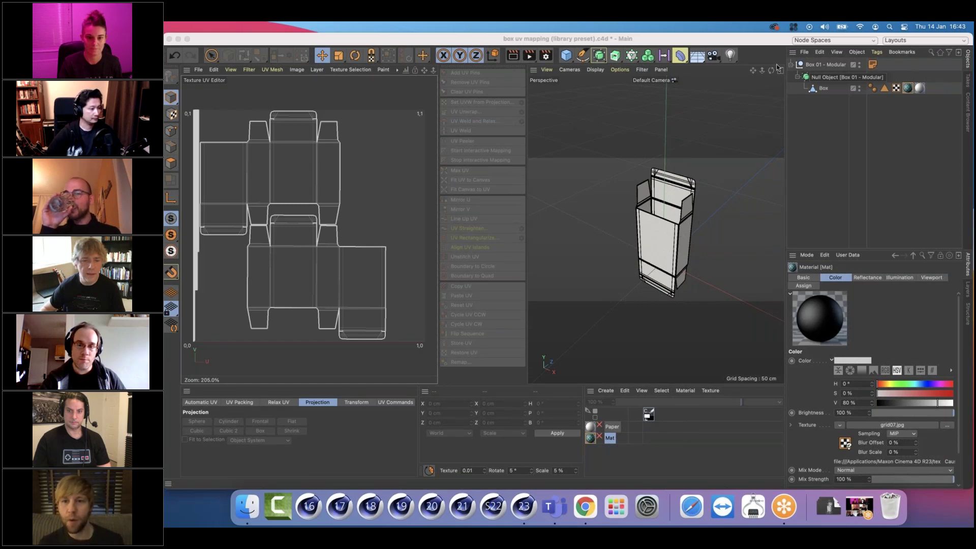
pyautogui.click(567, 260)
pyautogui.keyDown('alt'); pyautogui.moveTo(567, 261); pyautogui.dragTo(568, 260); pyautogui.keyUp('alt')
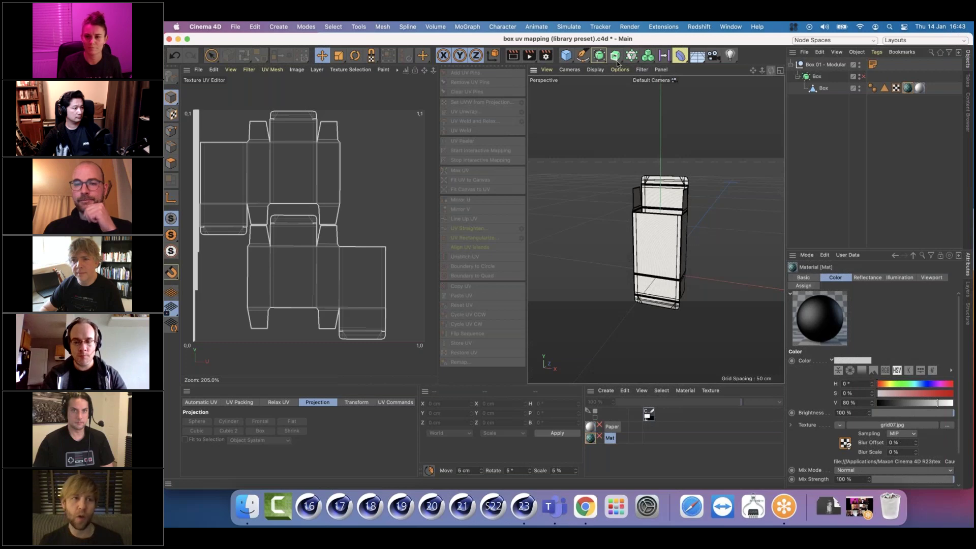
# - Create a new project and change the interface to the Standard layout
pyautogui.click(235, 27)
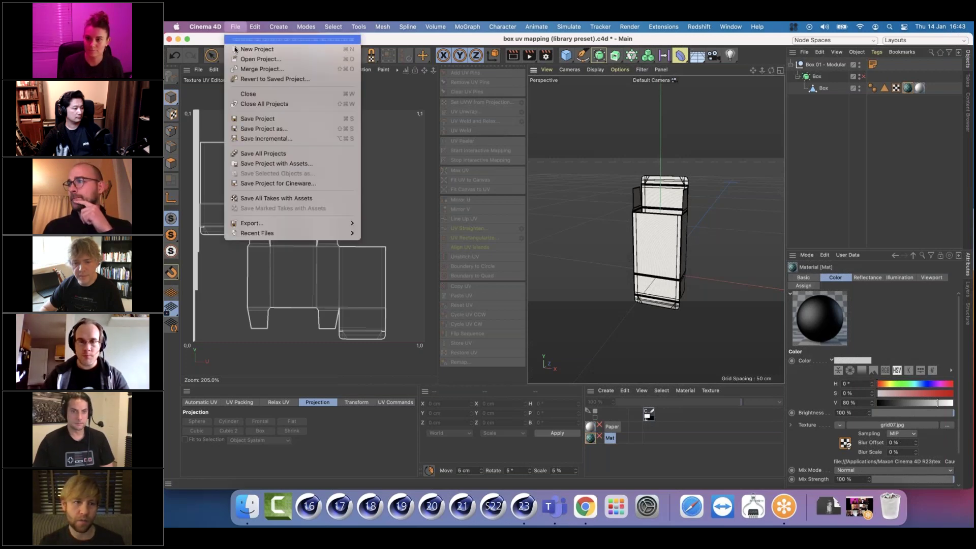
pyautogui.click(235, 49)
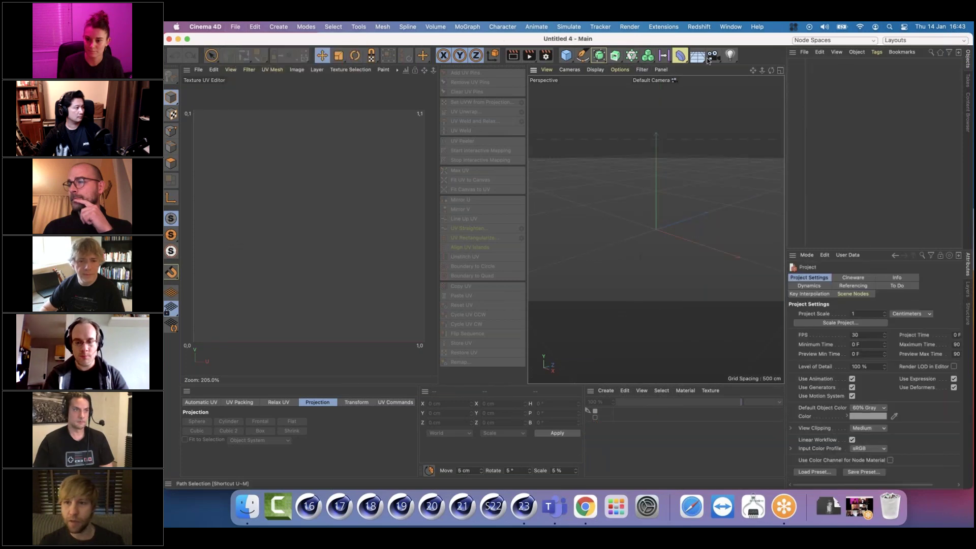
pyautogui.click(930, 41)
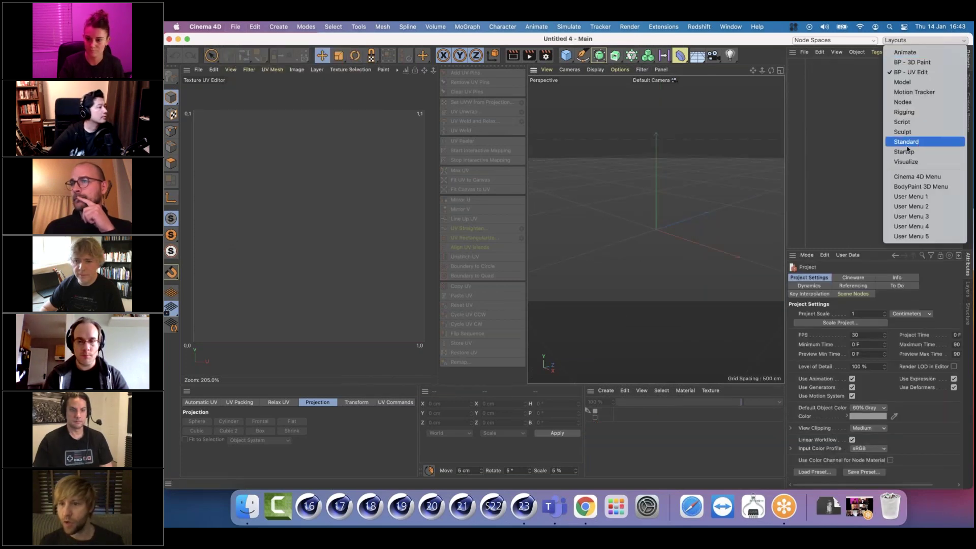
pyautogui.click(913, 140)
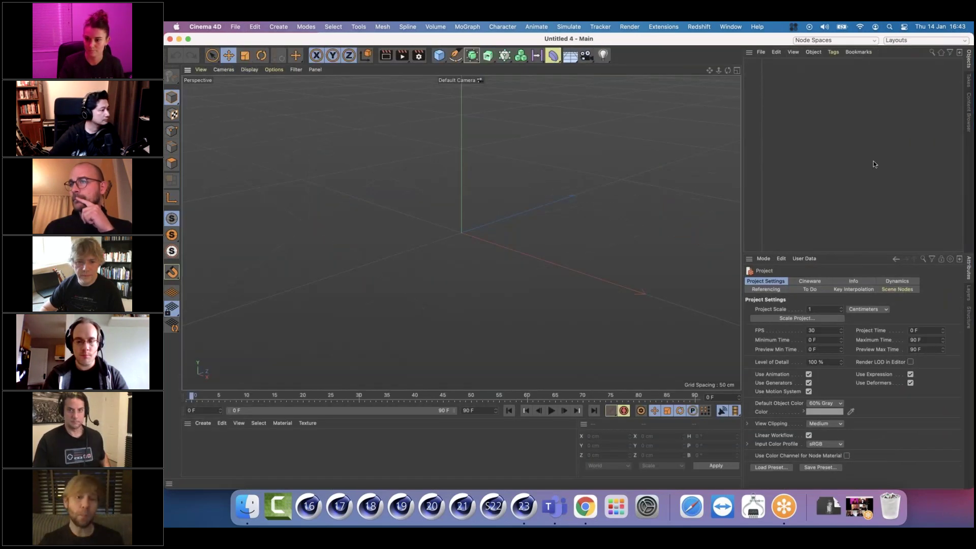
# - Add a cube, stretch it into a bar about 384 × 66 × 65 cm, elongated along X, and make it editable
pyautogui.click(439, 55)
pyautogui.moveTo(461, 172); pyautogui.dragTo(560, 268)
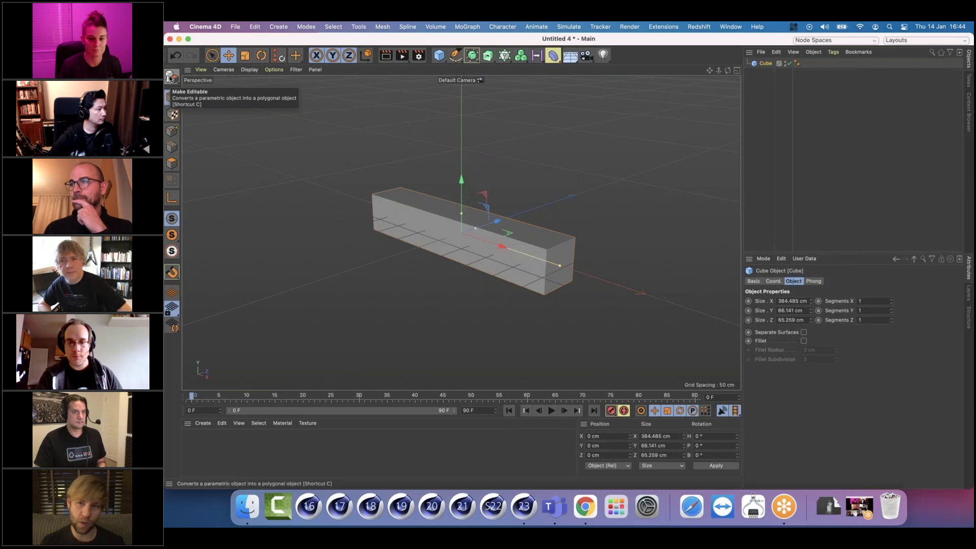
pyautogui.click(171, 77)
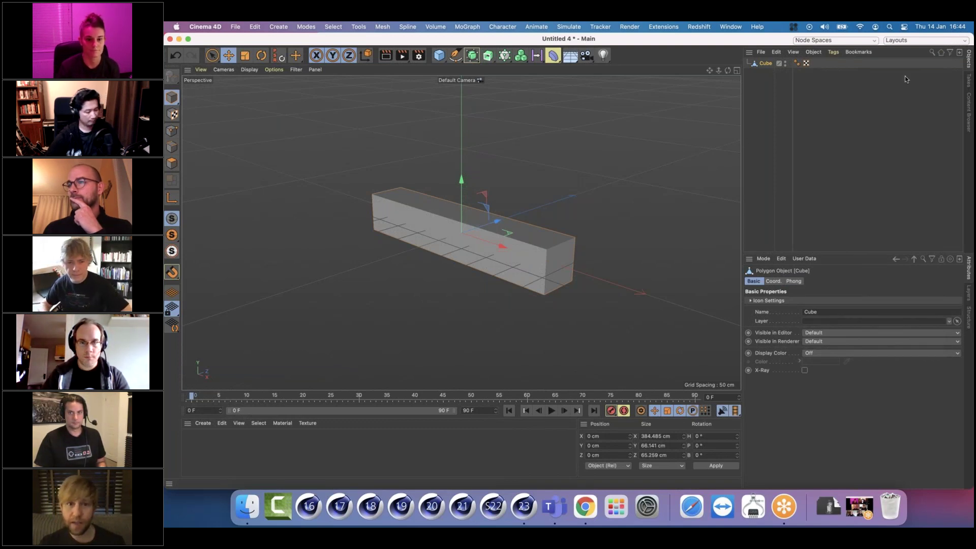
# - Change to the BP - UV Edit layout and select all of the bar's polygons in Polygon mode
pyautogui.click(908, 41)
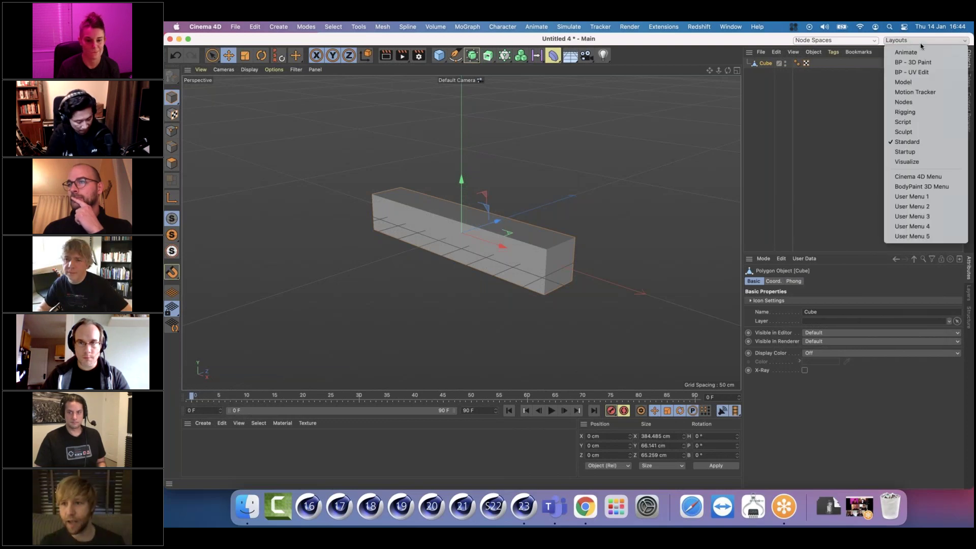
pyautogui.click(917, 75)
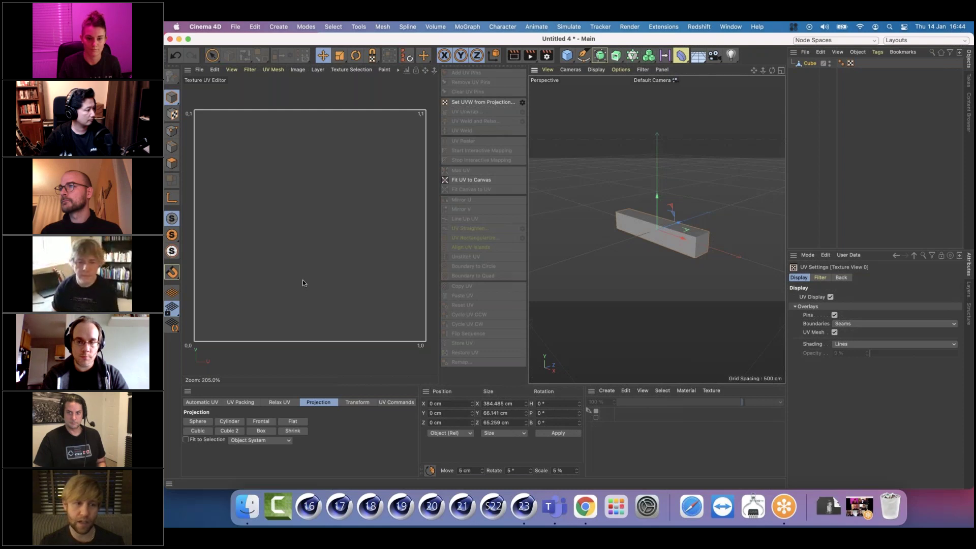
pyautogui.click(171, 165)
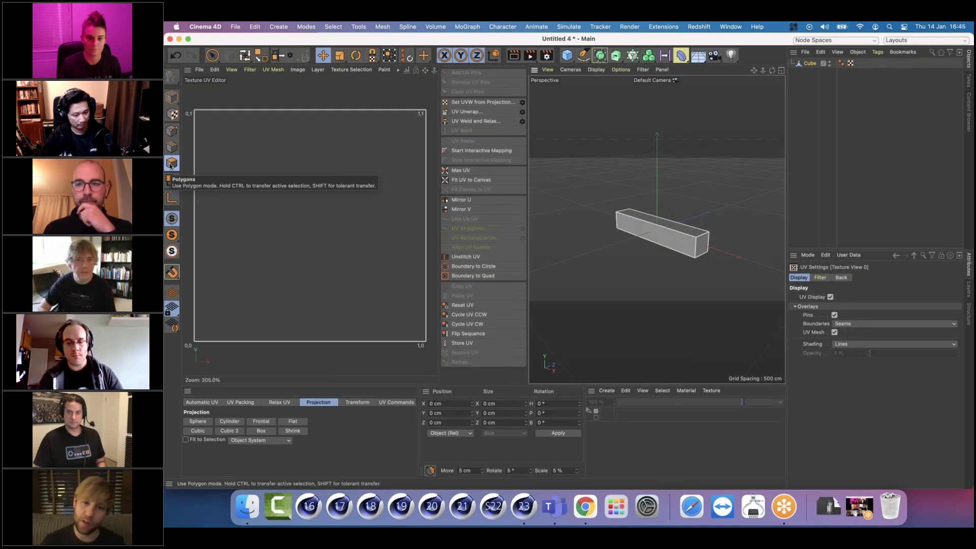
pyautogui.click(661, 237)
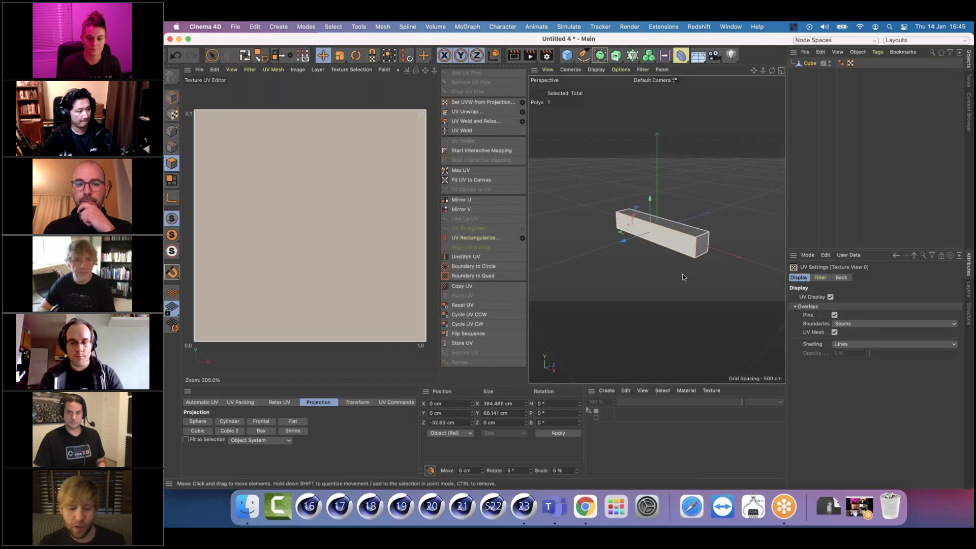
pyautogui.press('super+a')
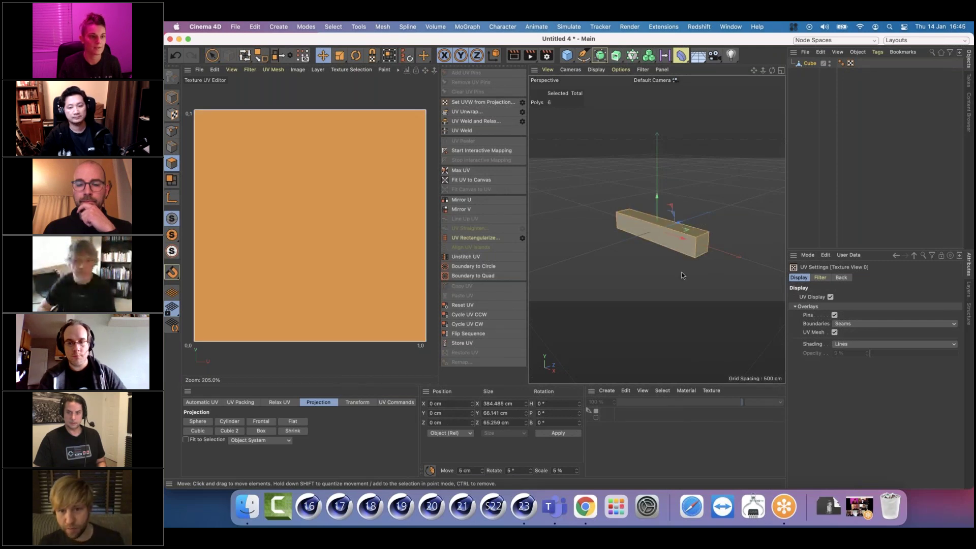
pyautogui.moveTo(679, 236)
pyautogui.keyDown('alt'); pyautogui.mouseDown()
pyautogui.moveTo(569, 260)
pyautogui.moveTo(623, 185)
pyautogui.moveTo(716, 204)
pyautogui.moveTo(711, 278)
pyautogui.moveTo(651, 225)
pyautogui.moveTo(662, 232)
pyautogui.mouseUp(); pyautogui.keyUp('alt')
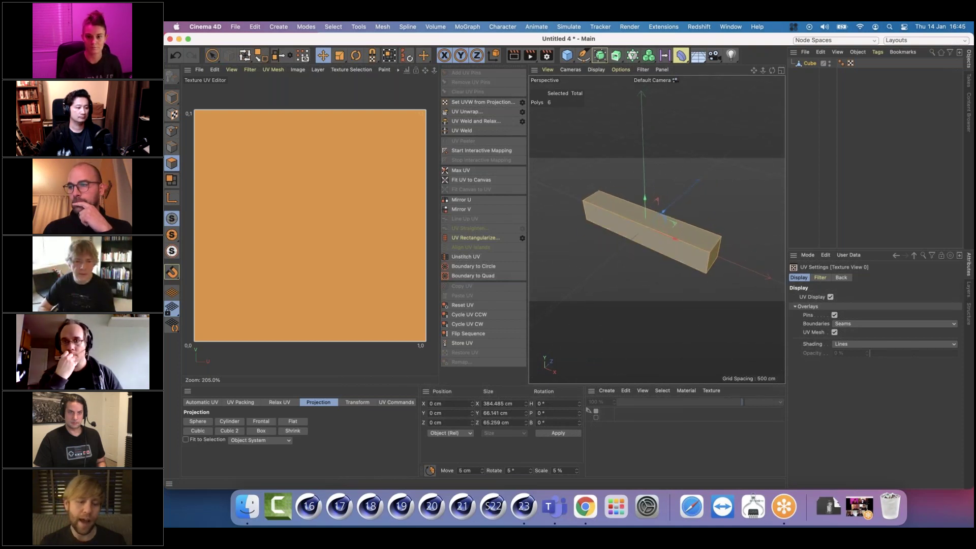
# - Unwrap the selected polygons with Automatic UV in Packed mode, with 1 % spacing
pyautogui.click(191, 401)
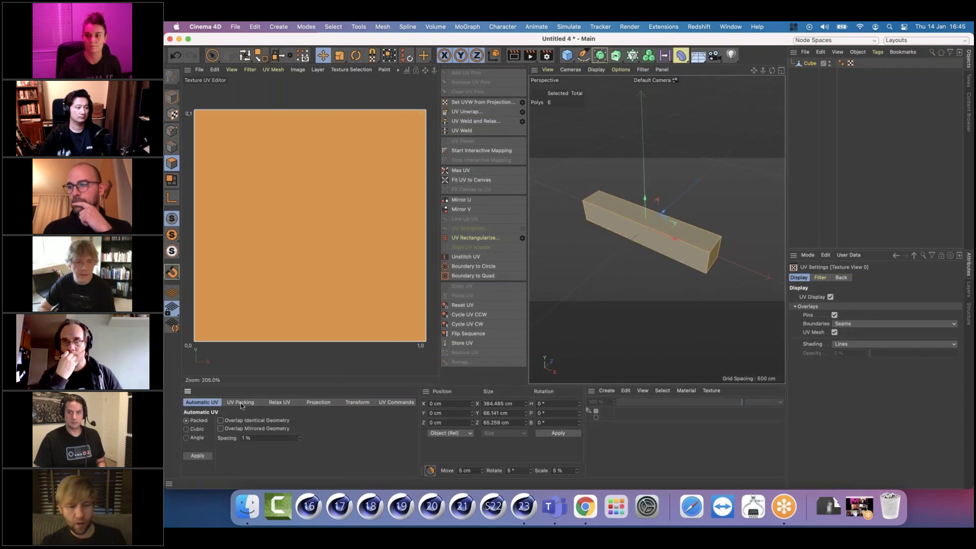
pyautogui.click(239, 402)
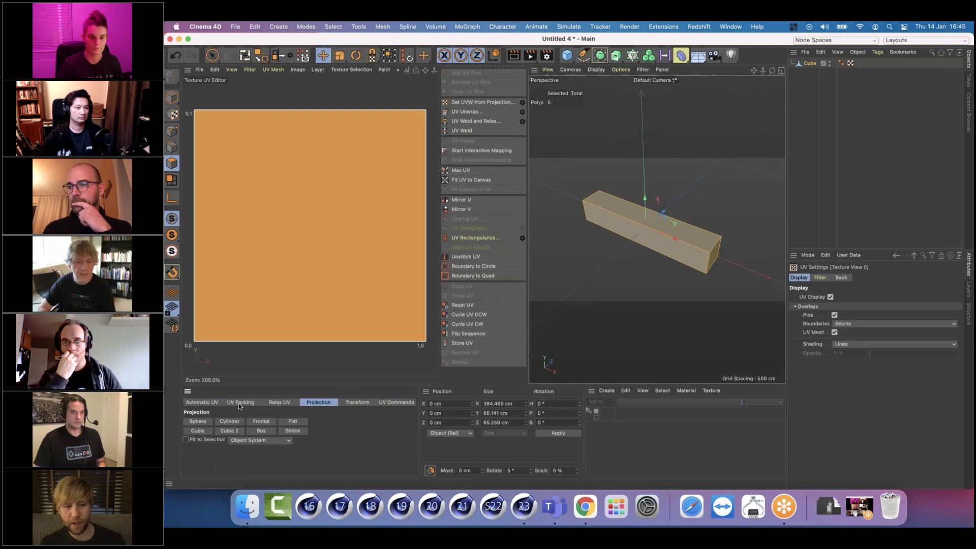
pyautogui.click(212, 405)
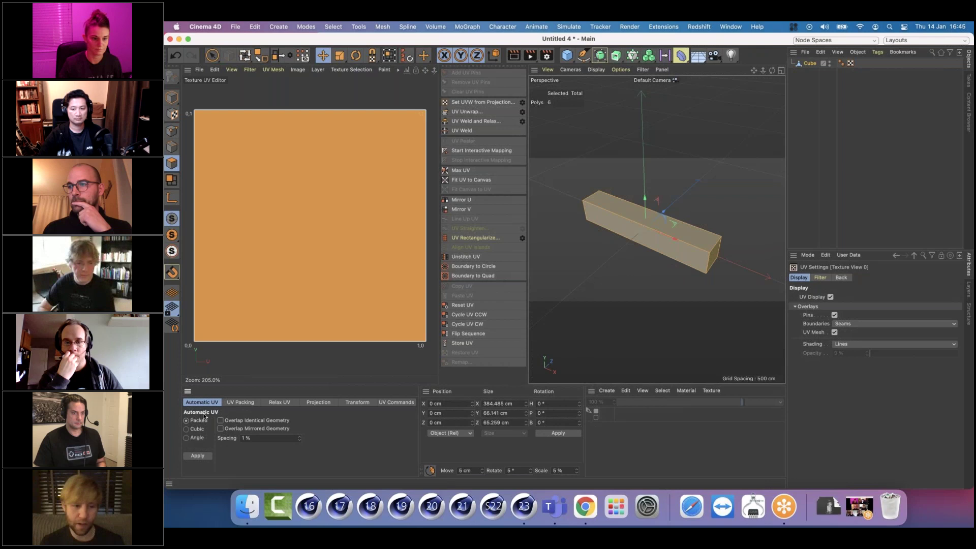
pyautogui.click(203, 456)
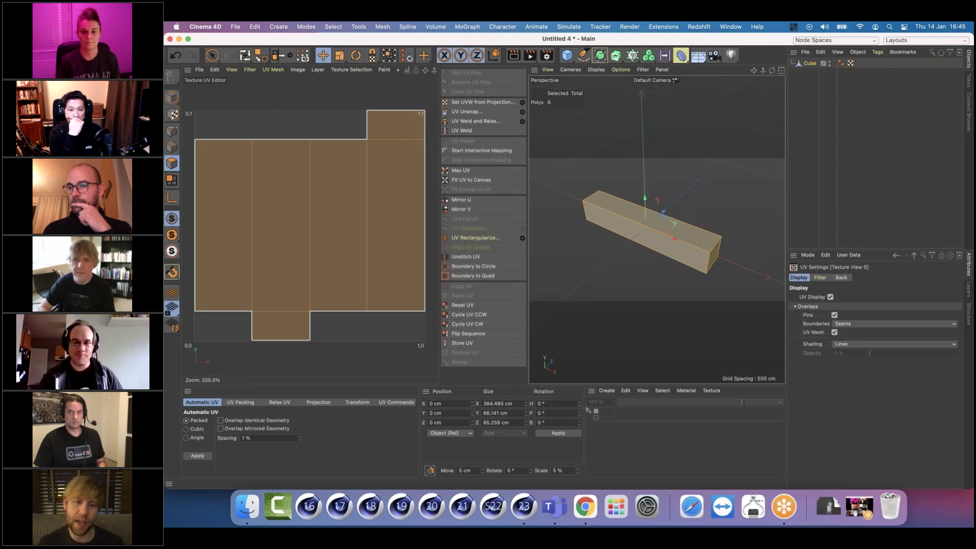
# - Examine how the bar's individual long sides are laid out next to each other in the unwrapped UV mesh
pyautogui.click(210, 206)
pyautogui.click(339, 224)
pyautogui.click(224, 224)
pyautogui.click(395, 223)
pyautogui.click(280, 223)
pyautogui.click(339, 213)
pyautogui.click(391, 203)
pyautogui.click(279, 192)
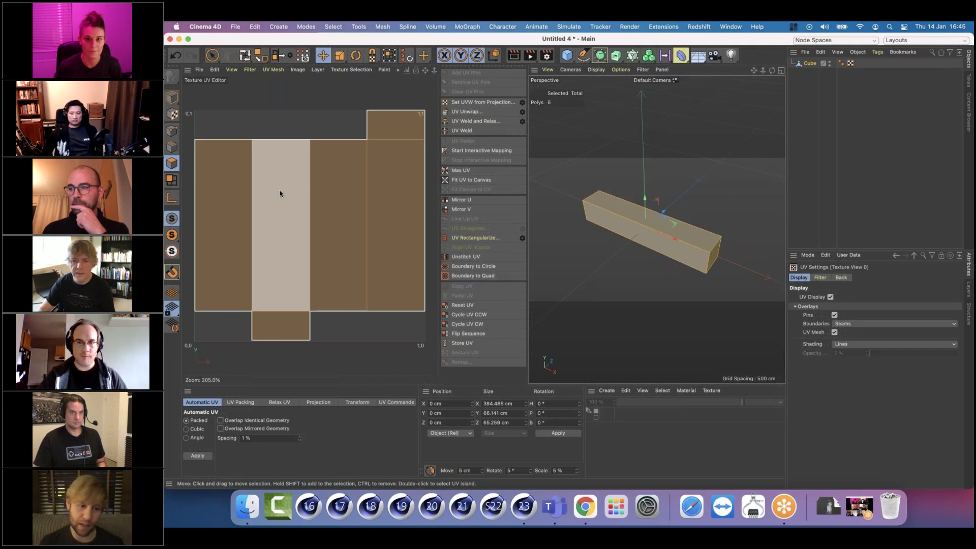
pyautogui.click(330, 347)
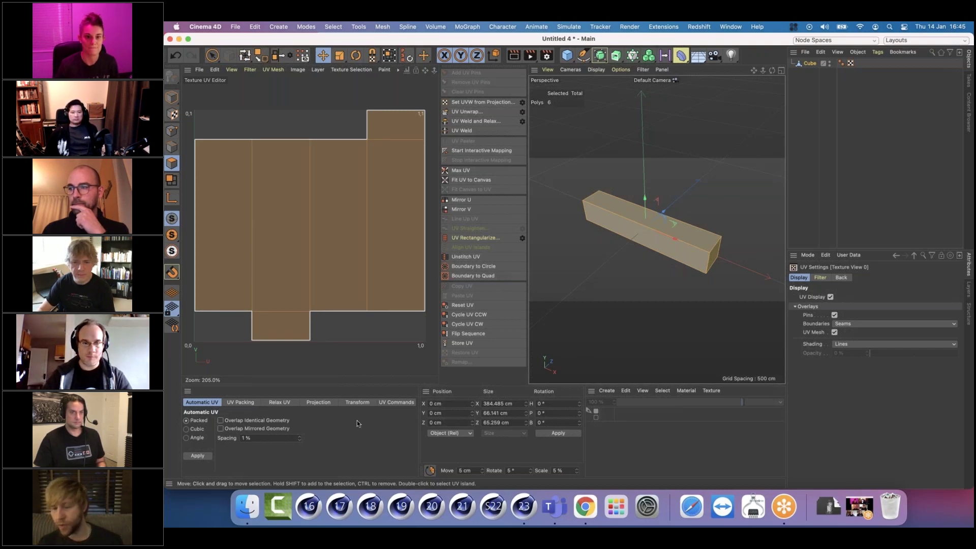
# - Apply a Sphere projection to the UVs of all selected polygons
pyautogui.click(316, 402)
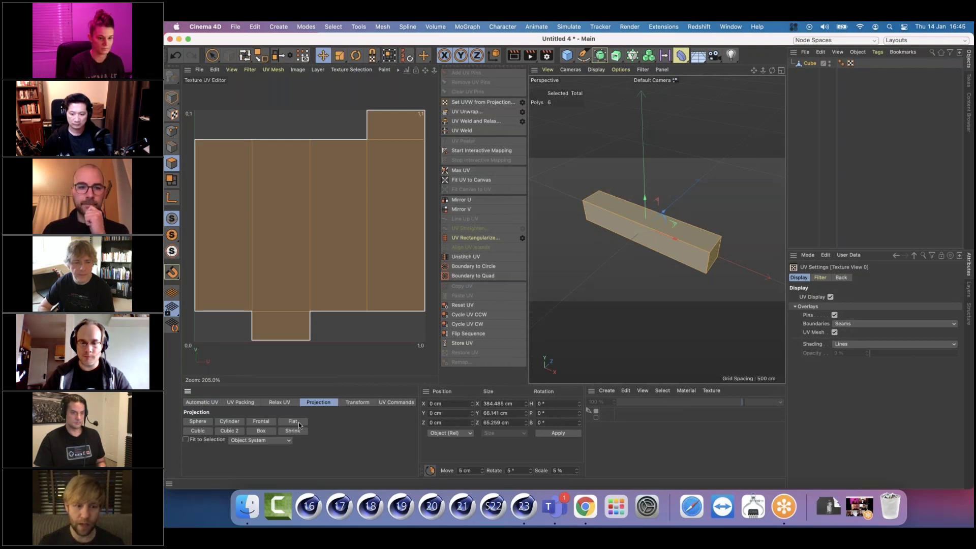
pyautogui.click(199, 422)
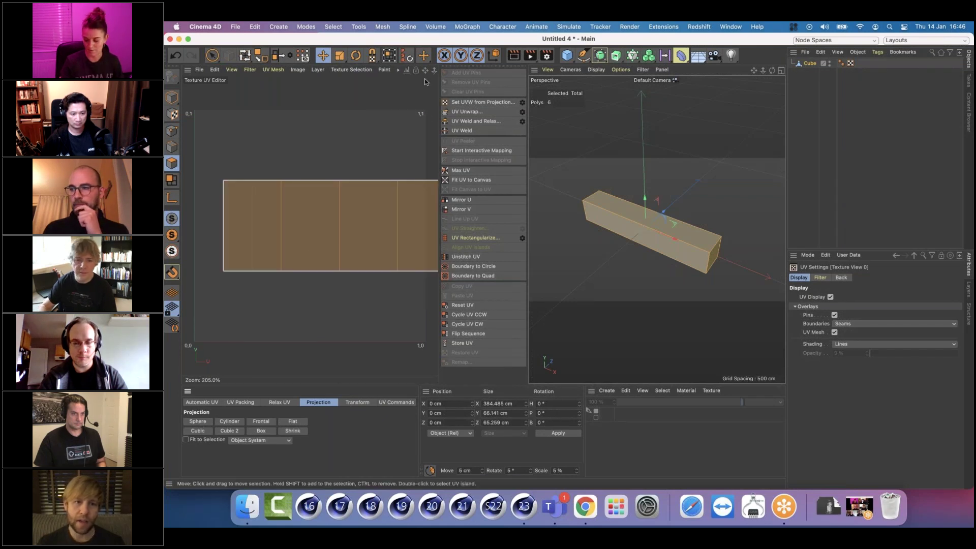
# - Try the Cylinder and Frontal projections on the UVs of the bar's selected polygons
pyautogui.moveTo(434, 70); pyautogui.dragTo(425, 90)
pyautogui.click(313, 222)
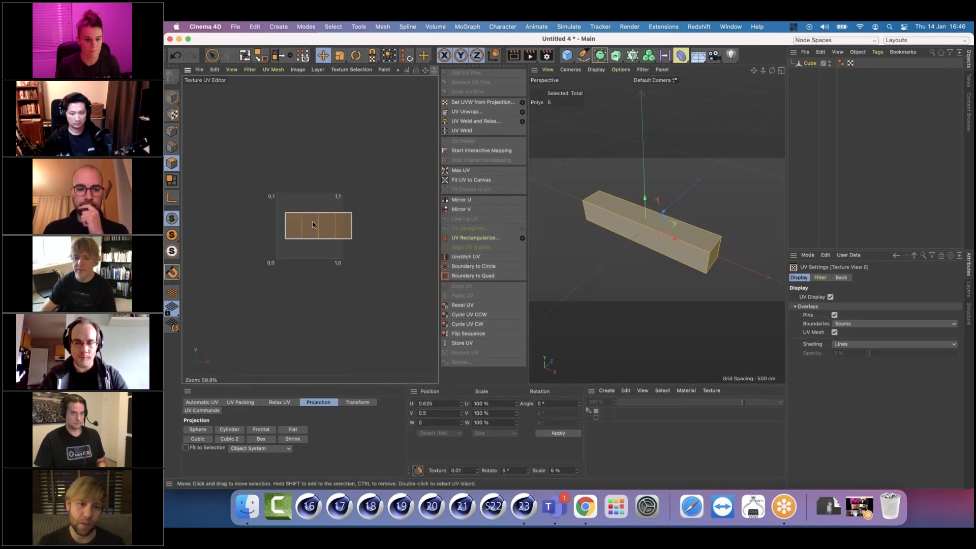
pyautogui.click(365, 187)
pyautogui.press('h')
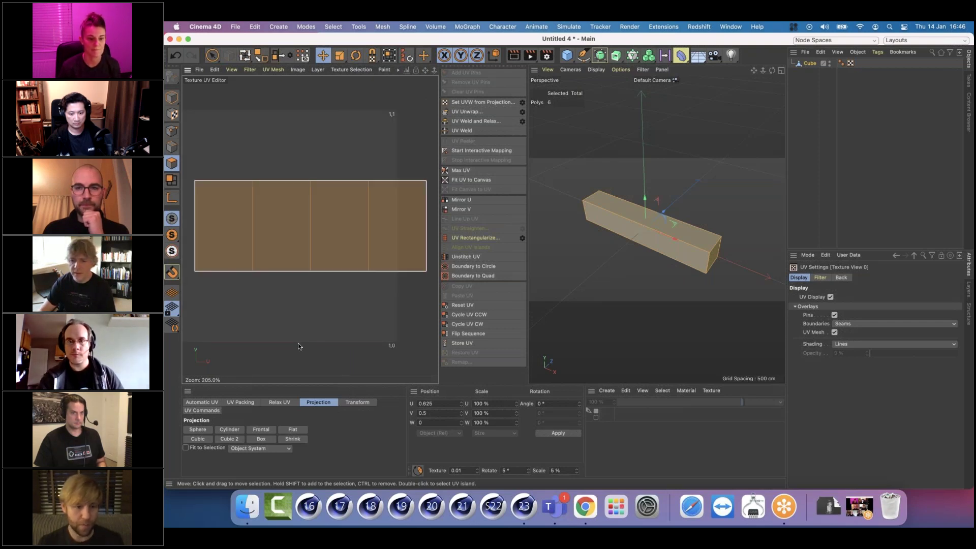
pyautogui.click(230, 430)
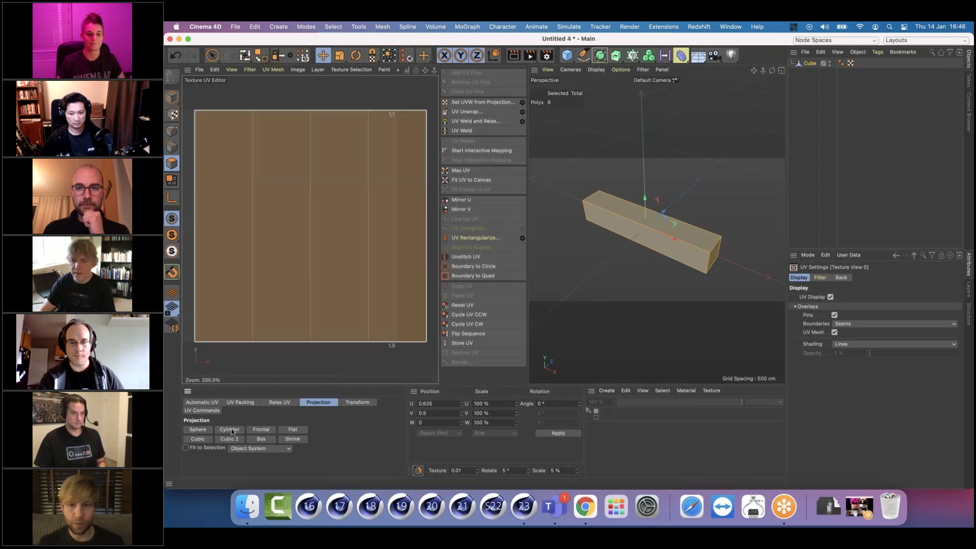
pyautogui.click(261, 429)
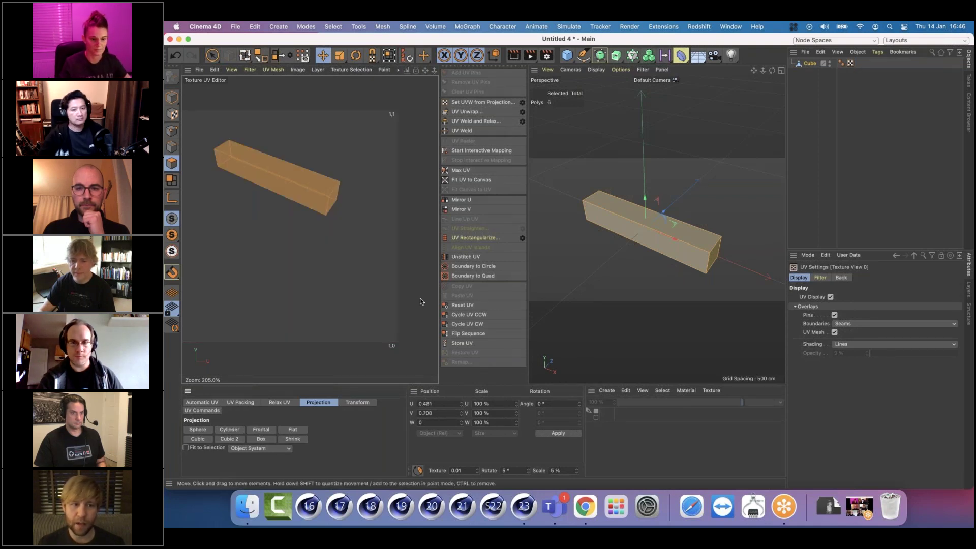
# - Try the Flat and Cubic projections on the UVs of the bar's selected polygons
pyautogui.click(293, 430)
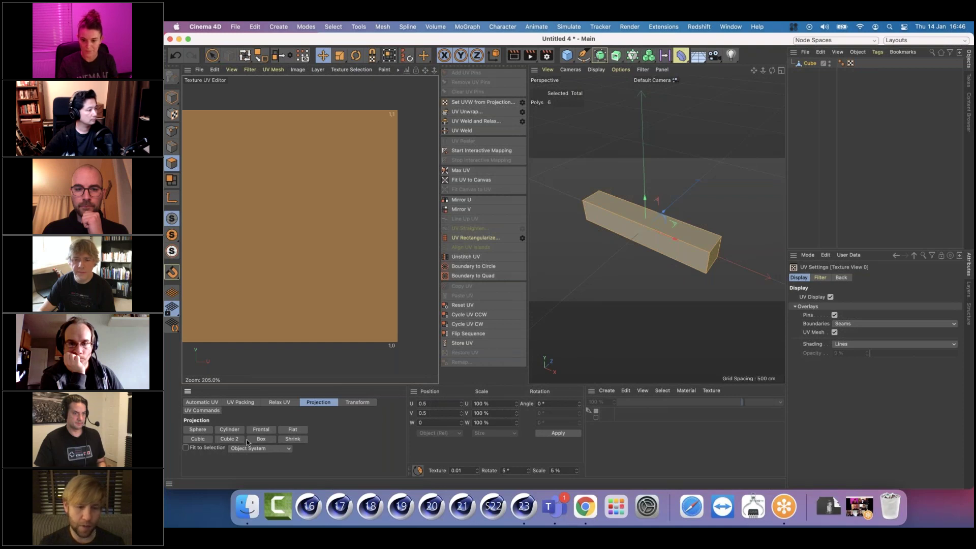
pyautogui.click(203, 439)
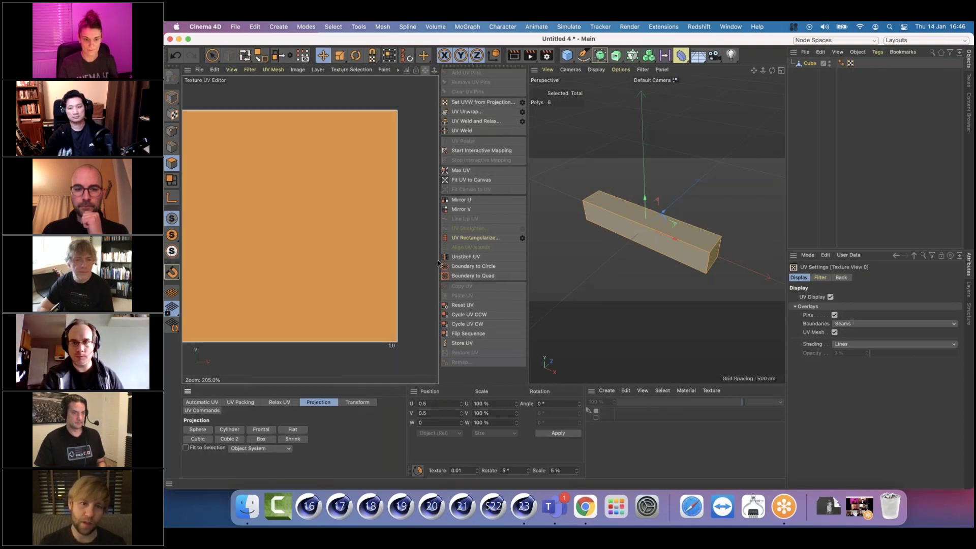
pyautogui.click(477, 276)
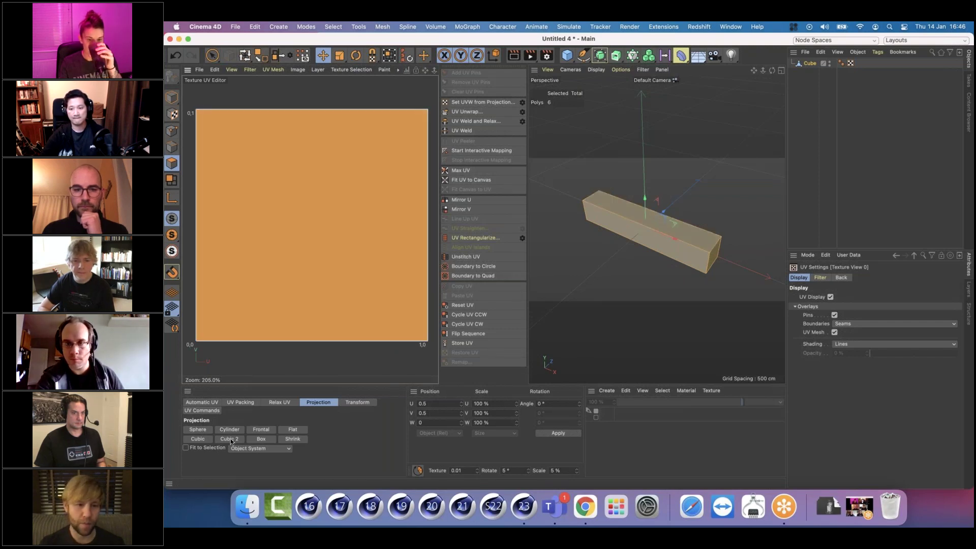
# - Compare the Cubic 2 and Box projections on the bar's UVs, ending with Box
pyautogui.click(229, 439)
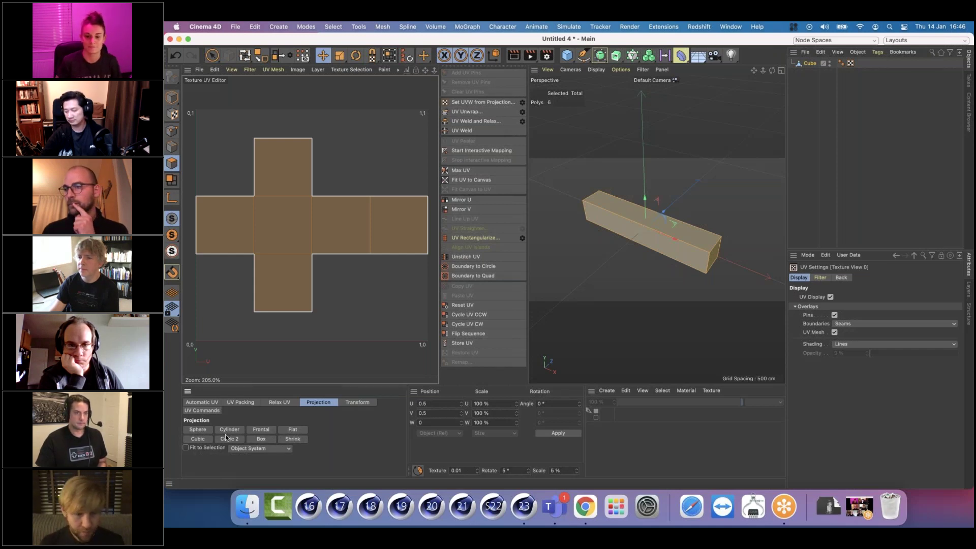
pyautogui.click(261, 440)
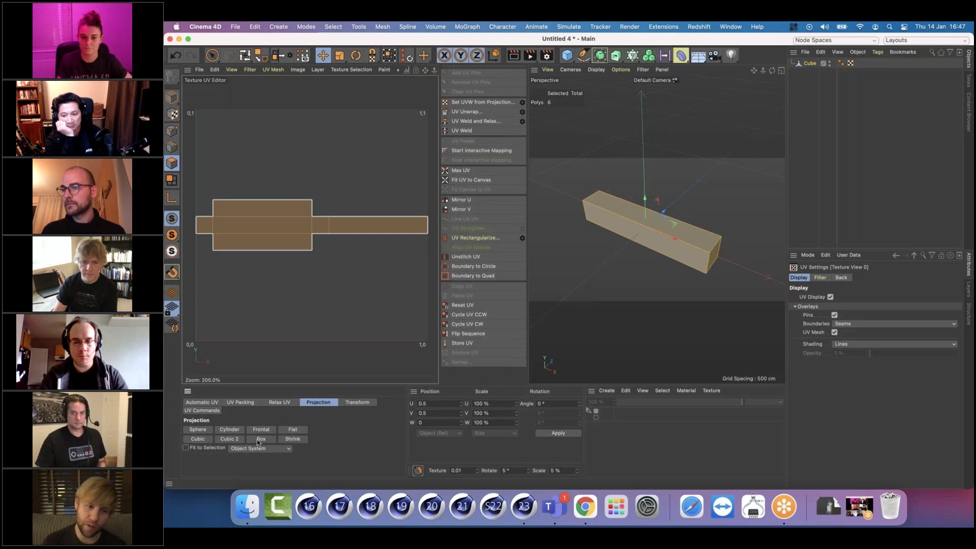
pyautogui.click(222, 440)
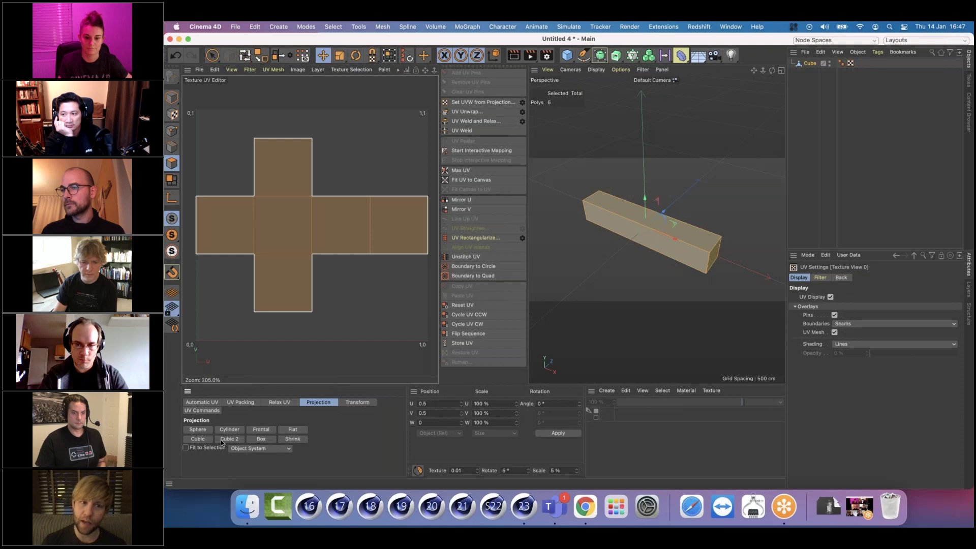
pyautogui.click(260, 441)
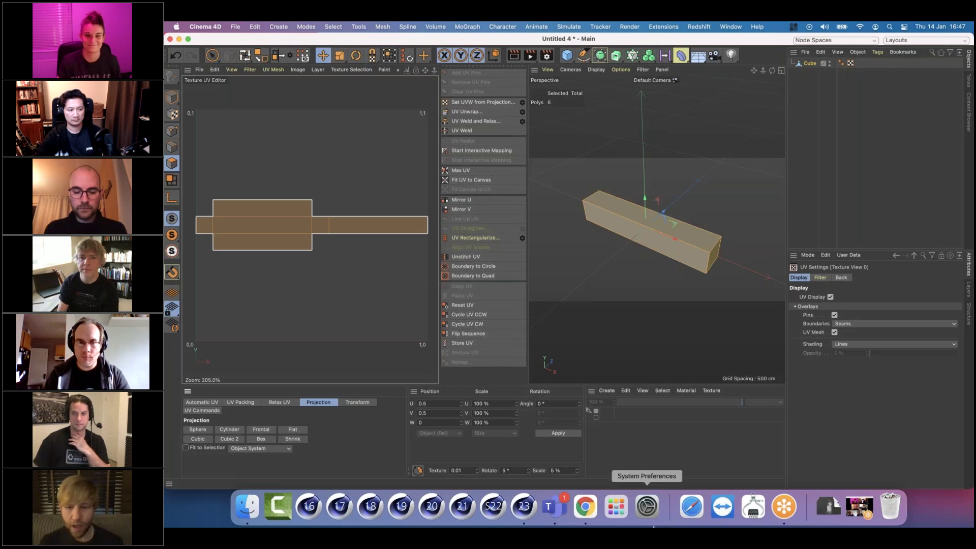
# - Switch to Chrome and place the Crest toothpaste box texture map beside the UV editor
pyautogui.click(787, 517)
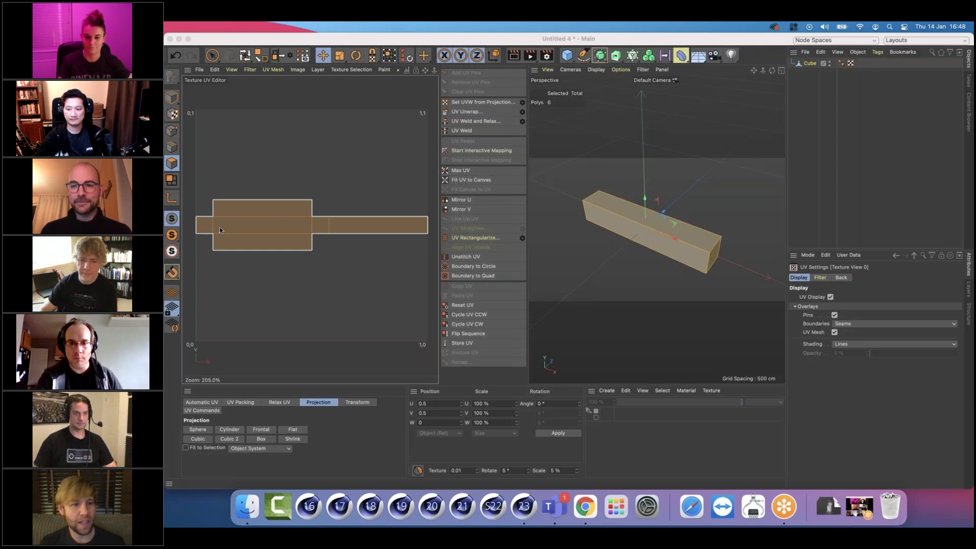
pyautogui.click(360, 230)
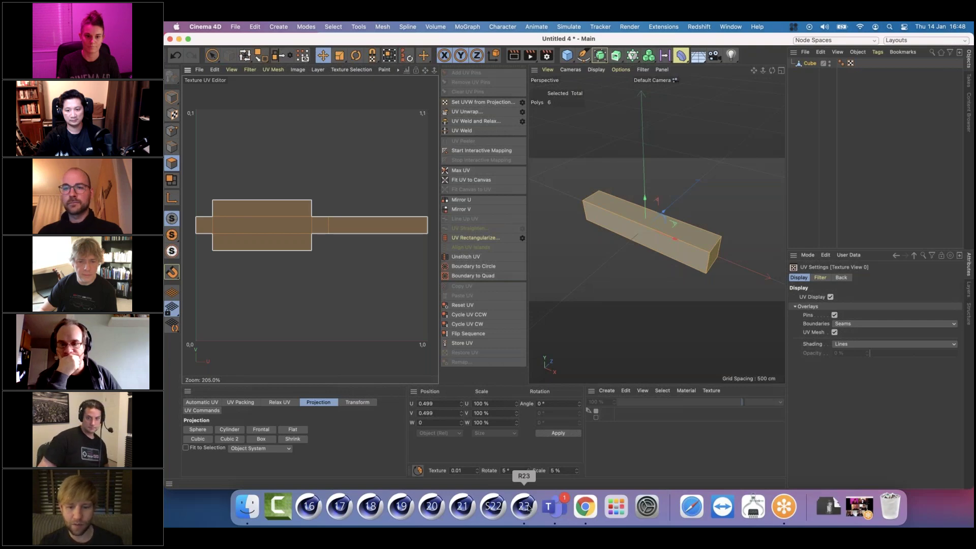
pyautogui.click(583, 506)
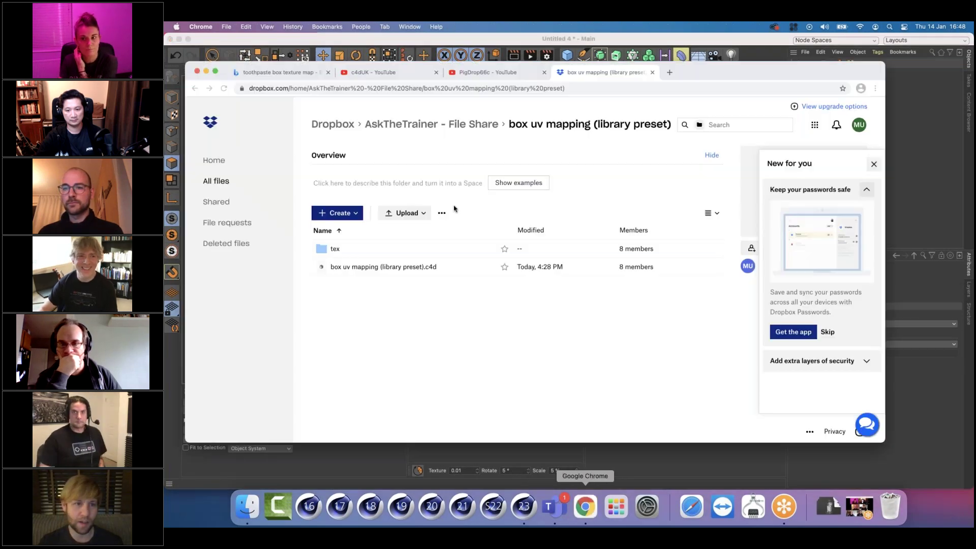
pyautogui.click(277, 73)
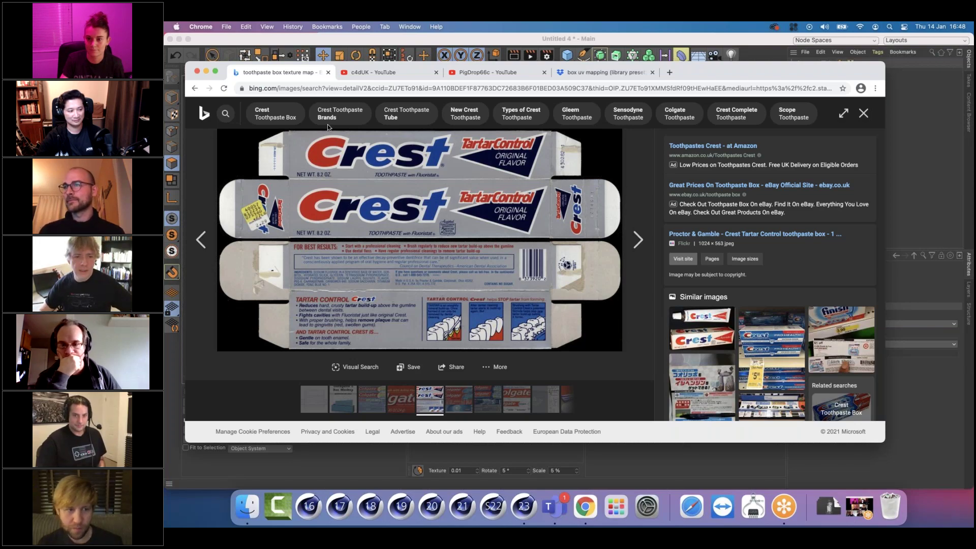
pyautogui.moveTo(539, 69); pyautogui.dragTo(827, 74)
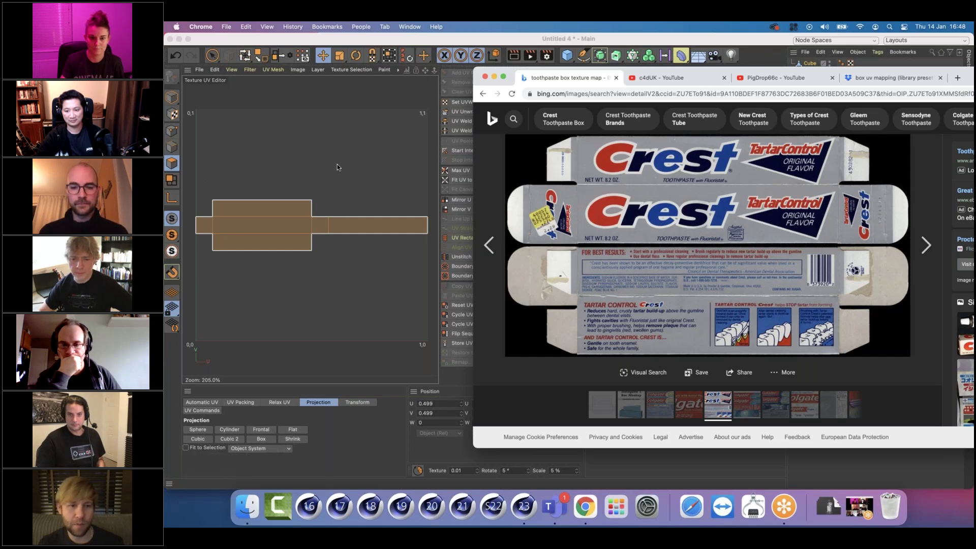
# - Back in Cinema 4D, move the UV polygon at the end of the strip directly beneath the wide central UV block
pyautogui.click(386, 229)
pyautogui.rightClick(365, 220)
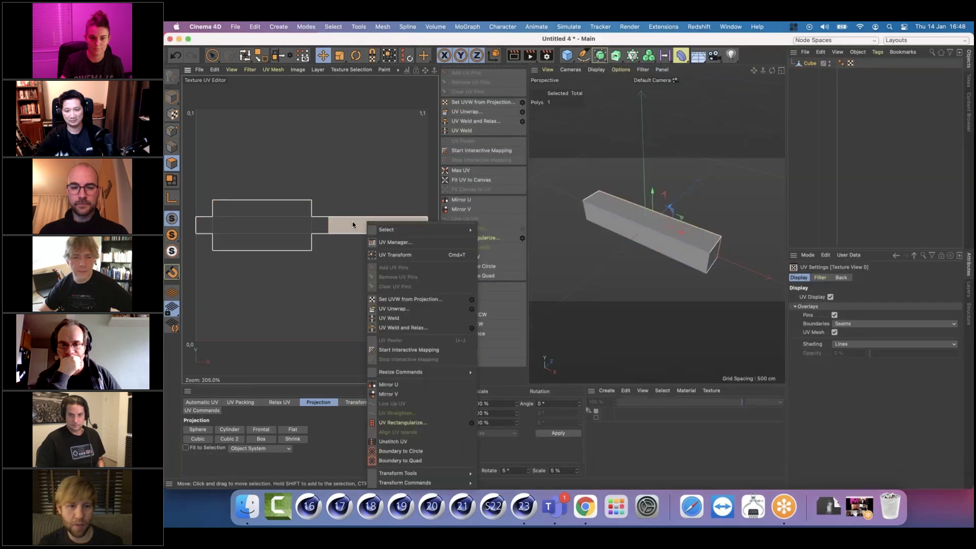
pyautogui.click(352, 220)
pyautogui.moveTo(361, 231); pyautogui.dragTo(236, 252)
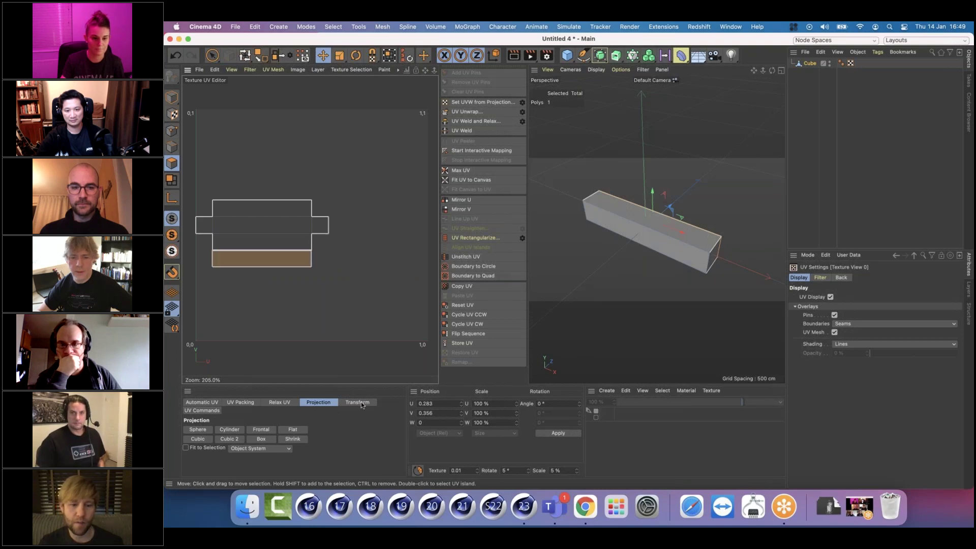
# - View the toothpaste box image at full size in Chrome and return to Cinema 4D to compare it with the bar's UV layout
pyautogui.click(585, 507)
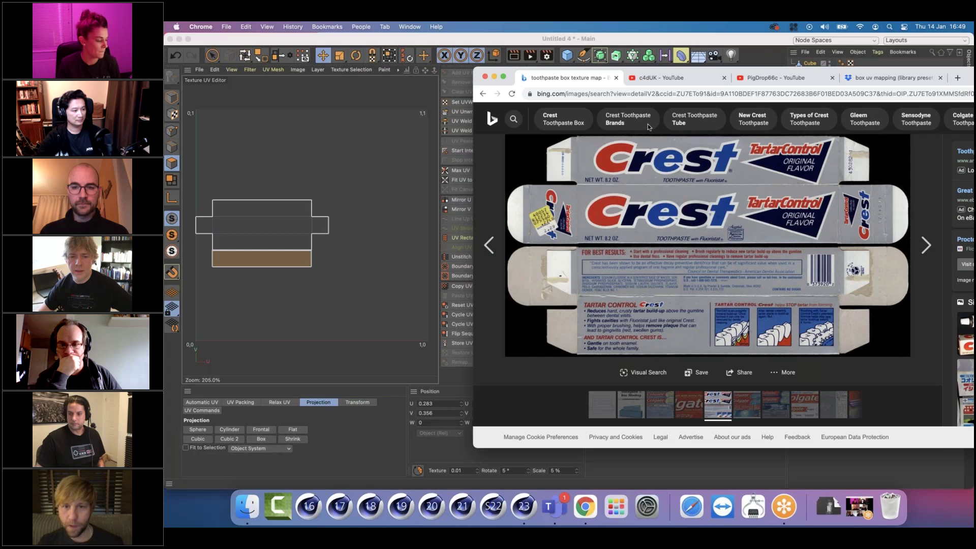
pyautogui.click(635, 214)
pyautogui.moveTo(669, 70); pyautogui.dragTo(429, 57)
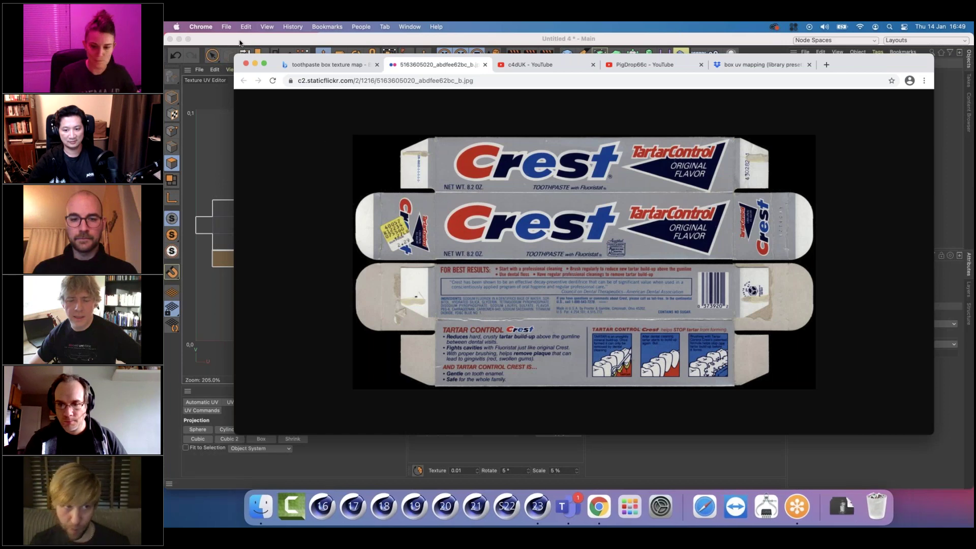
pyautogui.click(676, 41)
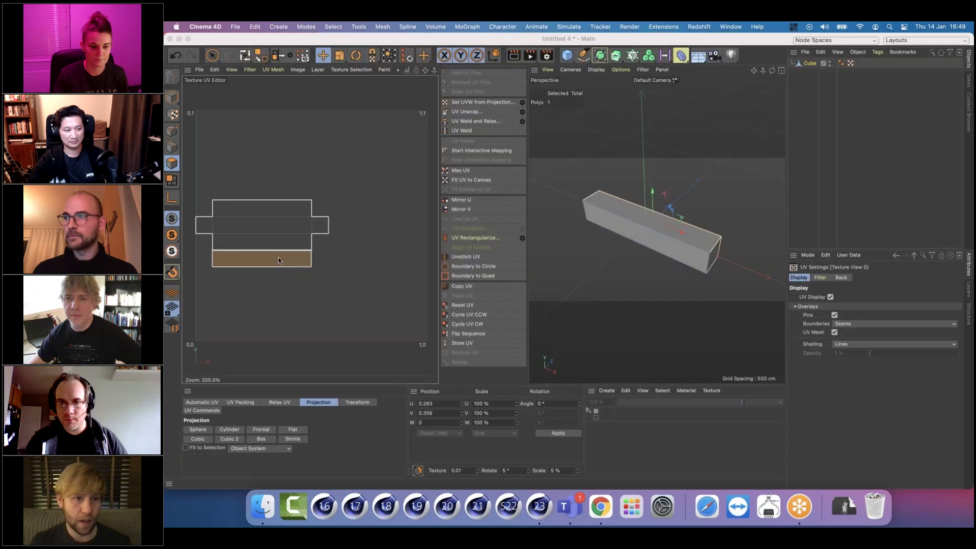
pyautogui.moveTo(274, 262)
pyautogui.mouseDown()
pyautogui.moveTo(283, 249)
pyautogui.moveTo(290, 265)
pyautogui.mouseUp()
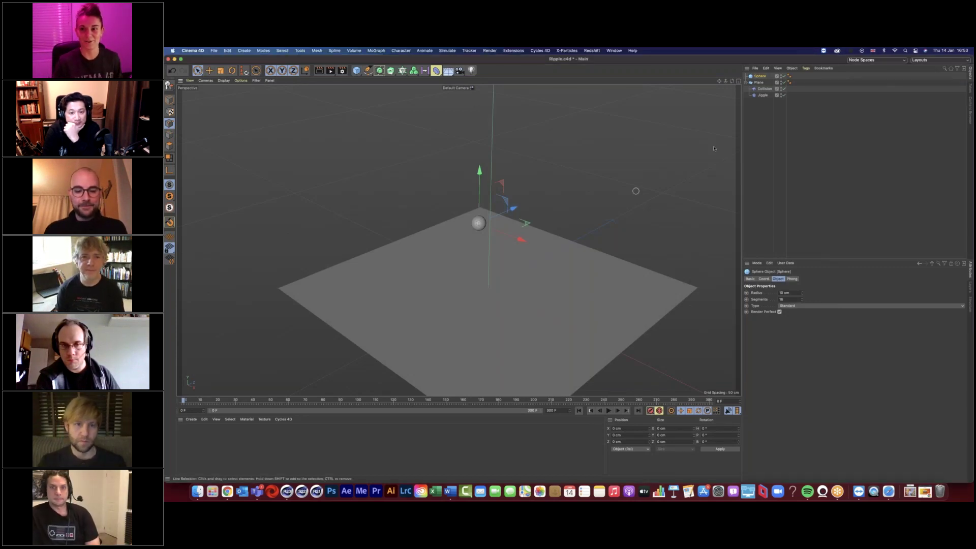
# - Examine the plane's object properties and the colliders assigned to its Collision deformer
pyautogui.click(759, 83)
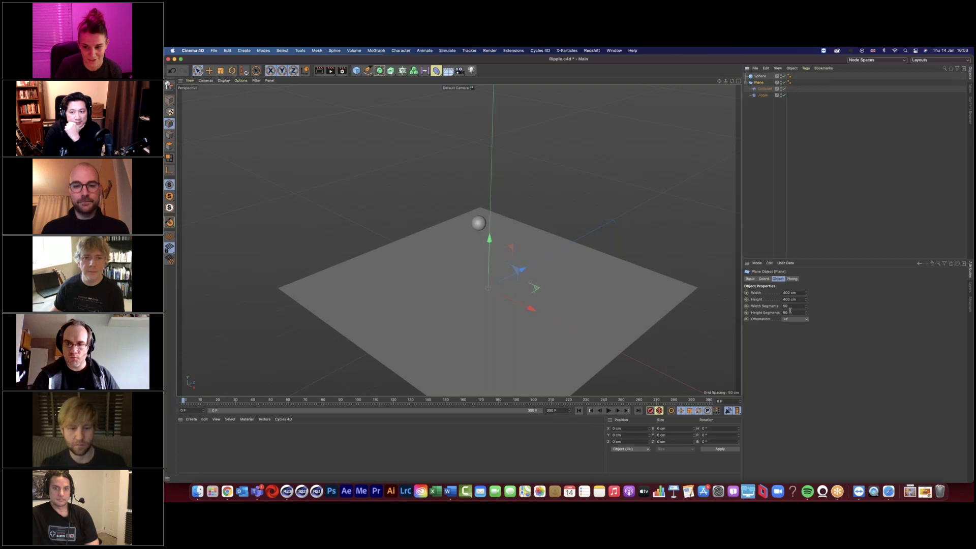
pyautogui.click(763, 89)
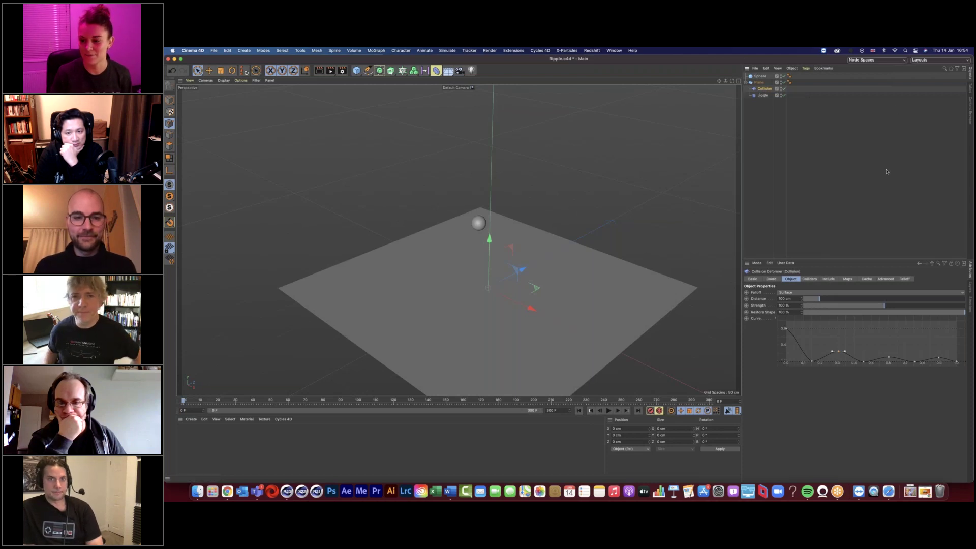
pyautogui.click(918, 442)
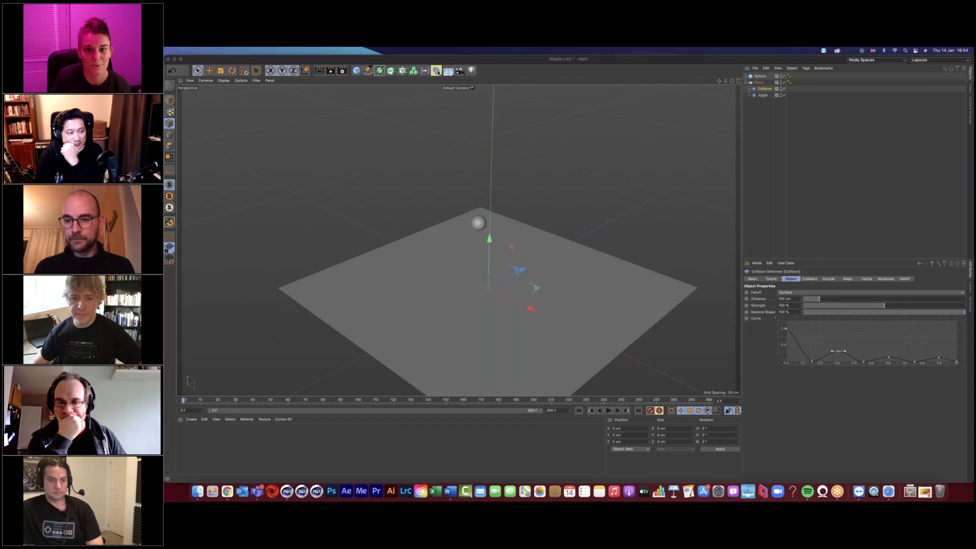
pyautogui.click(436, 70)
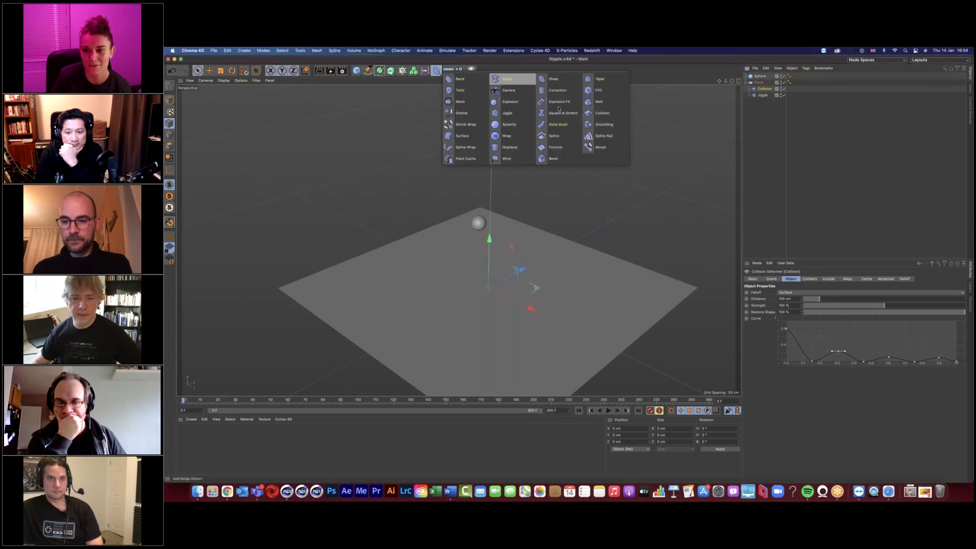
pyautogui.click(810, 279)
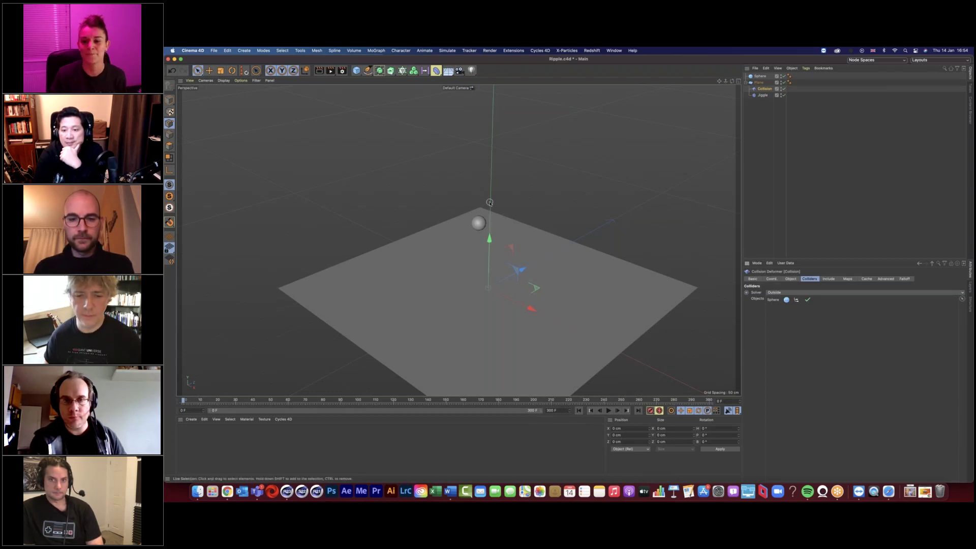
# - Inspect the Collision deformer's falloff curve in a separate window and the Jiggle deformer's object properties
pyautogui.click(791, 279)
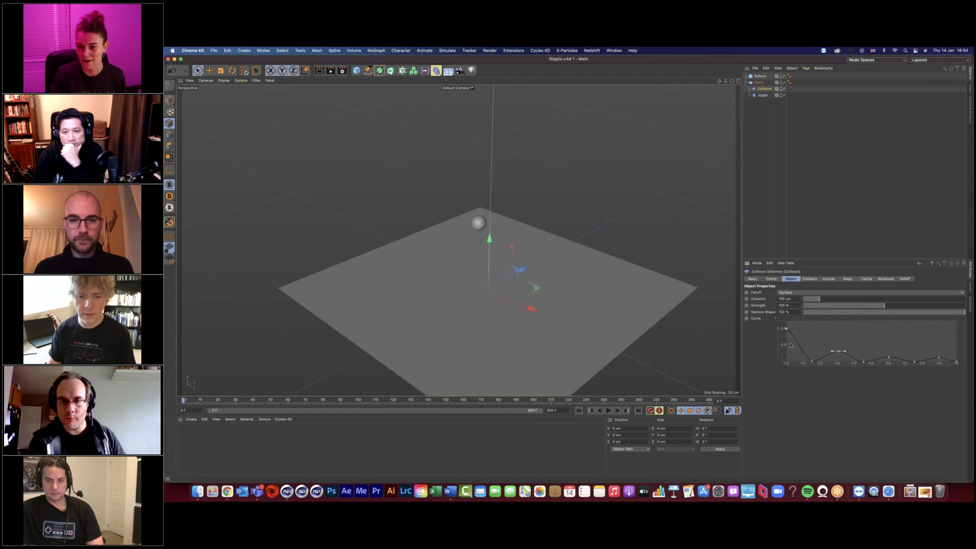
pyautogui.rightClick(812, 327)
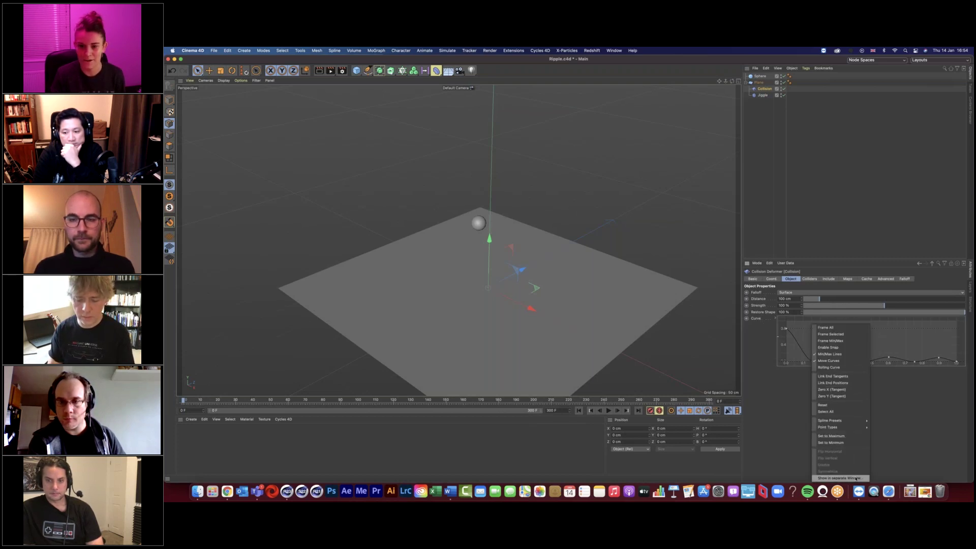
pyautogui.click(856, 478)
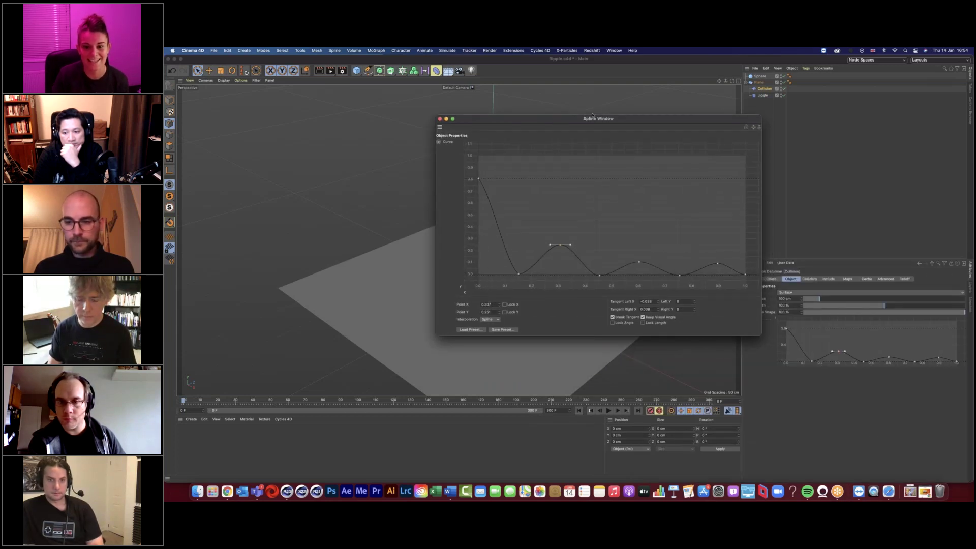
pyautogui.moveTo(592, 115); pyautogui.dragTo(641, 103)
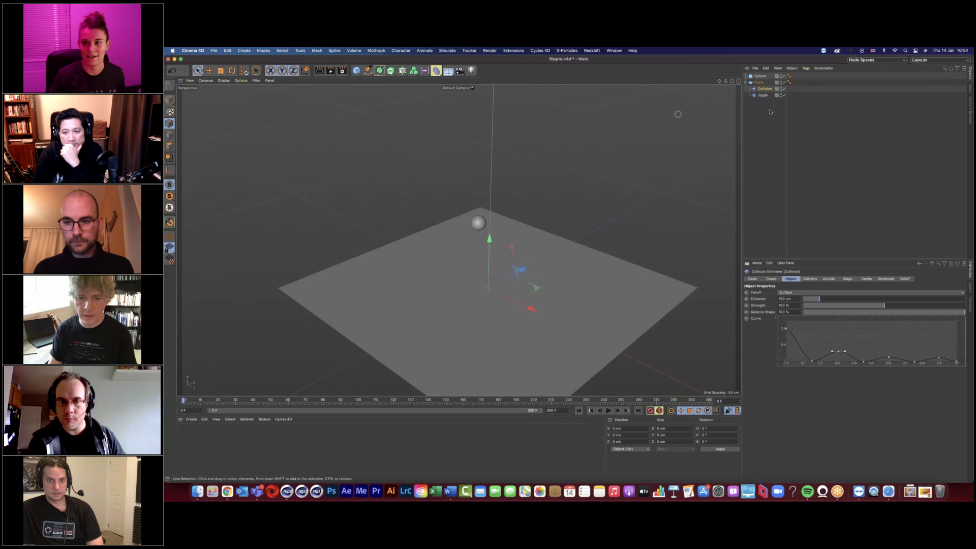
pyautogui.click(763, 95)
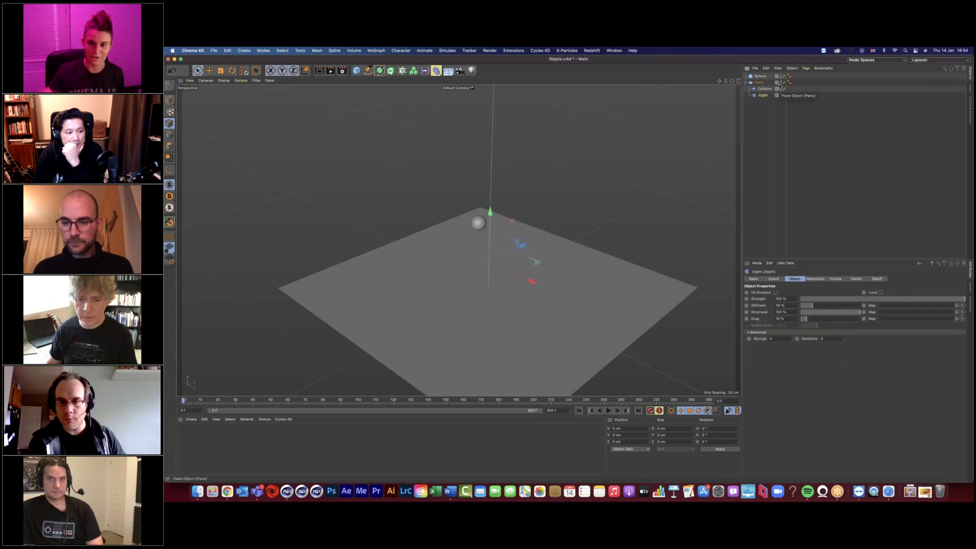
# - Play the animation and lower the sphere along its vertical axis into the plane to test the ripple deformation
pyautogui.click(760, 76)
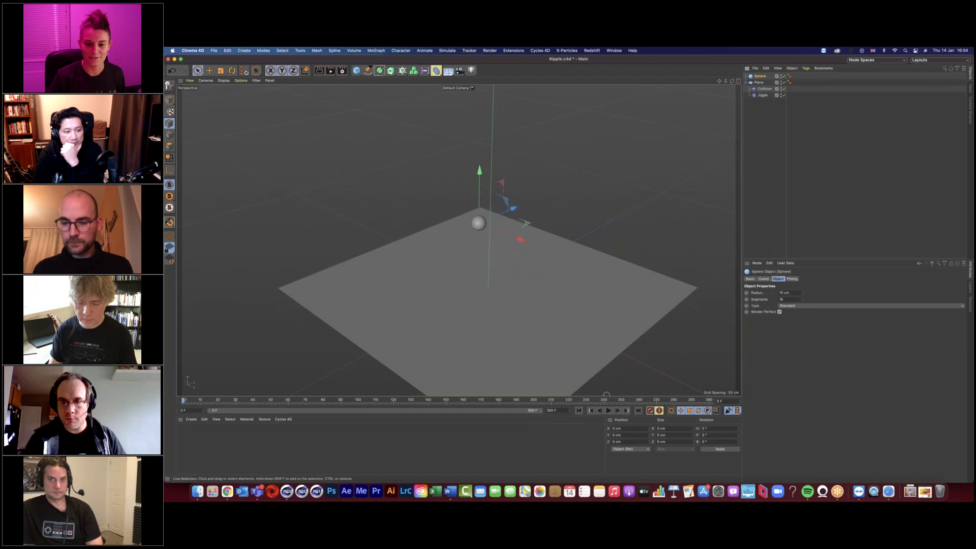
pyautogui.click(609, 411)
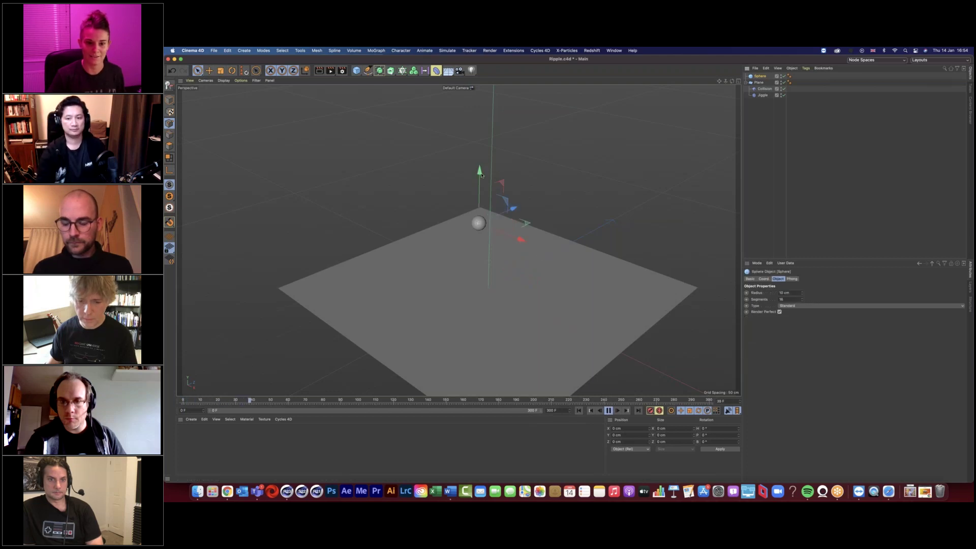
pyautogui.moveTo(480, 173); pyautogui.dragTo(478, 224)
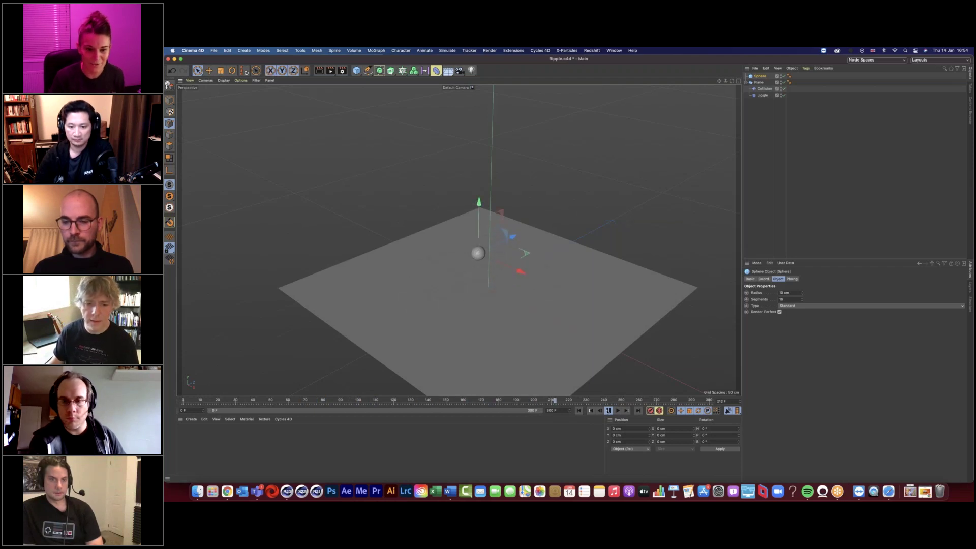
pyautogui.click(608, 410)
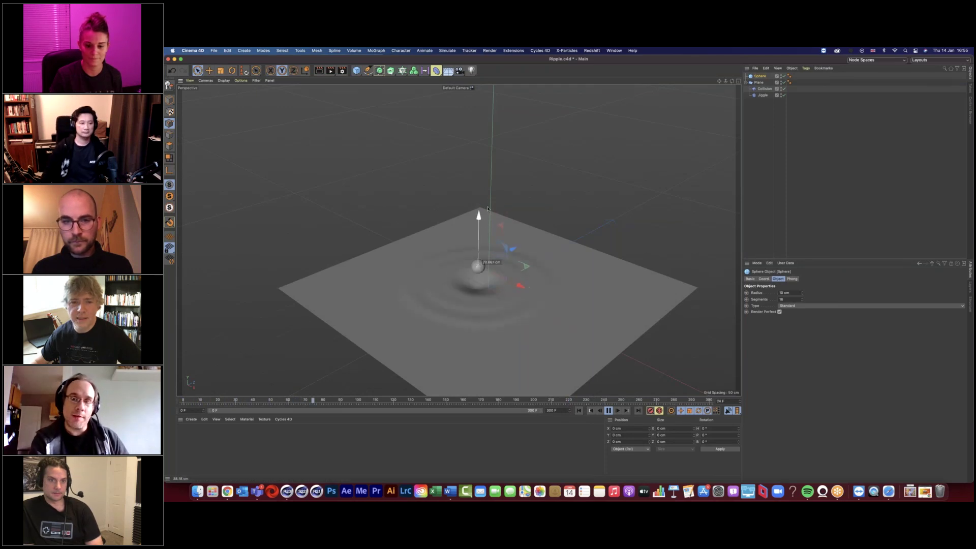
pyautogui.click(762, 89)
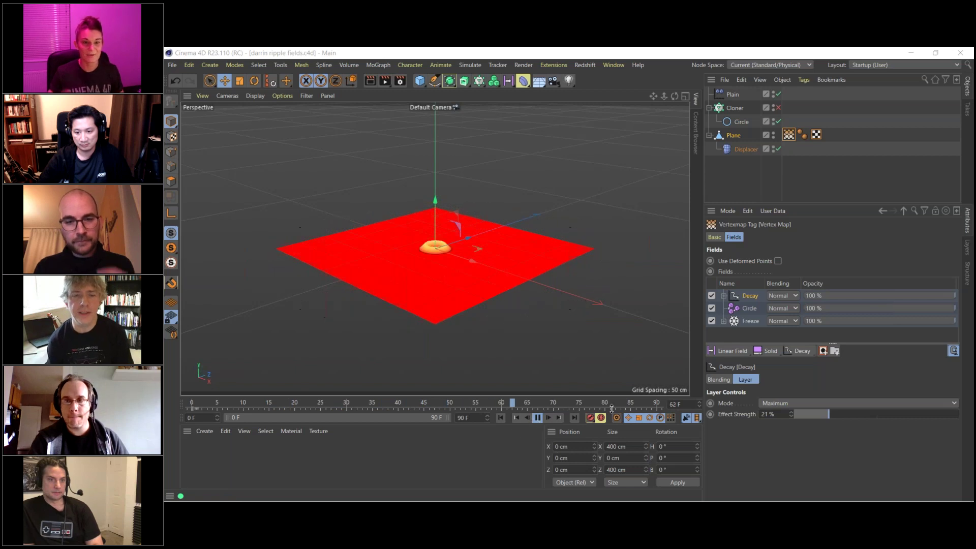
# - Create a new PBR material and open its Reflectance channel for editing
pyautogui.click(204, 432)
pyautogui.moveTo(296, 314)
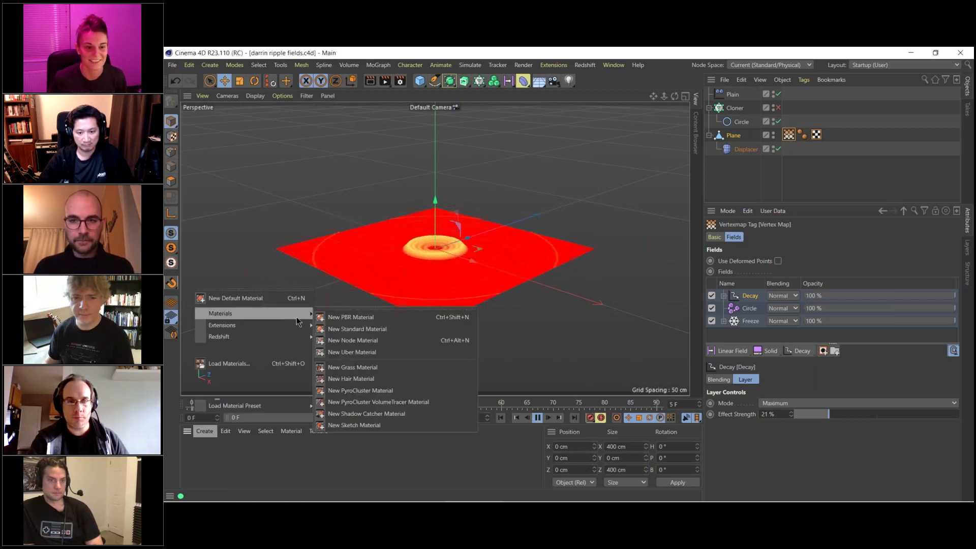
pyautogui.click(353, 317)
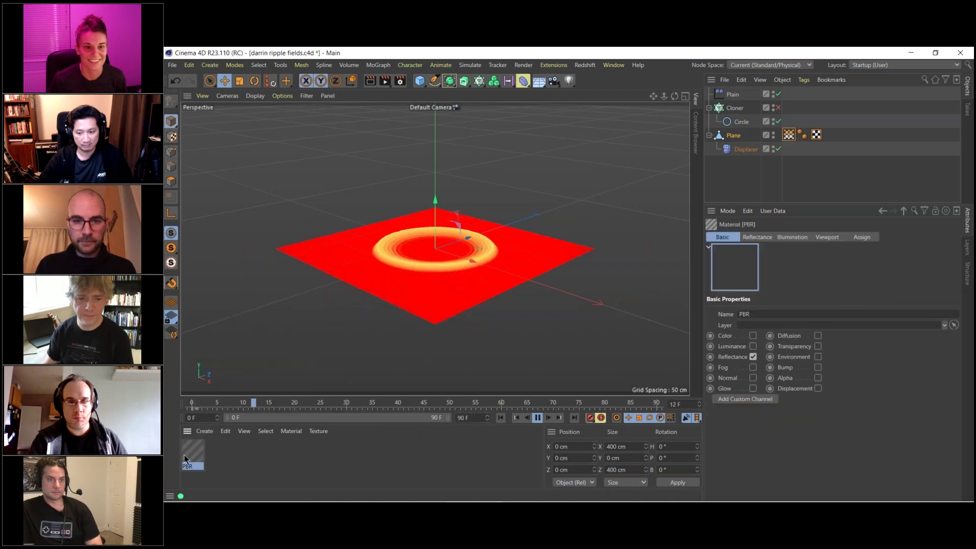
pyautogui.doubleClick(192, 454)
pyautogui.click(350, 262)
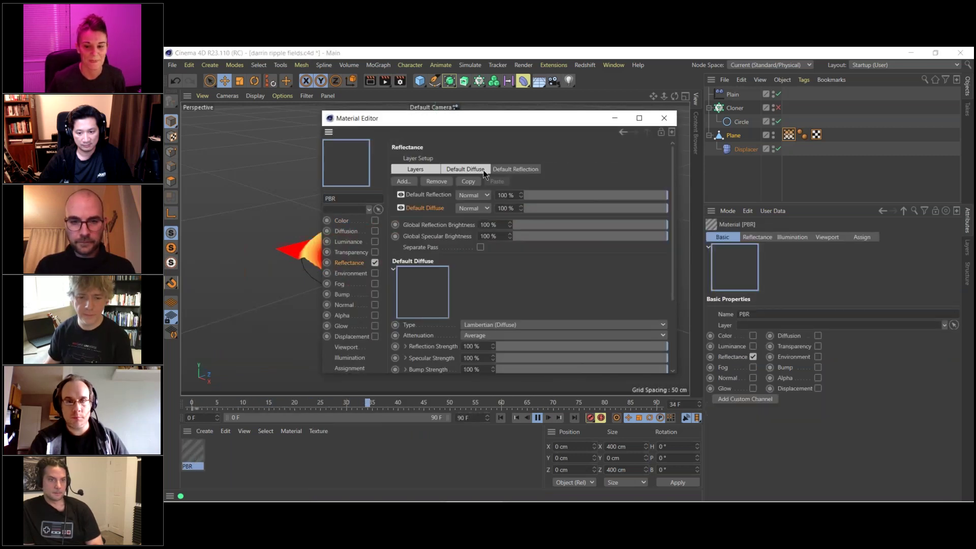
# - Set the Default Diffuse layer colour of the PBR material to a bright light blue with a hue of 196°
pyautogui.click(450, 170)
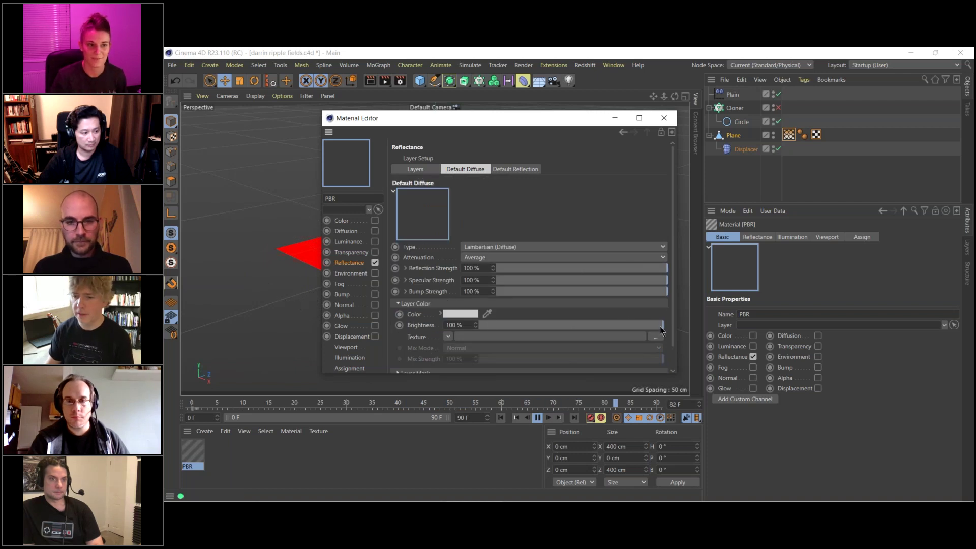
pyautogui.scroll(-1, 670, 331)
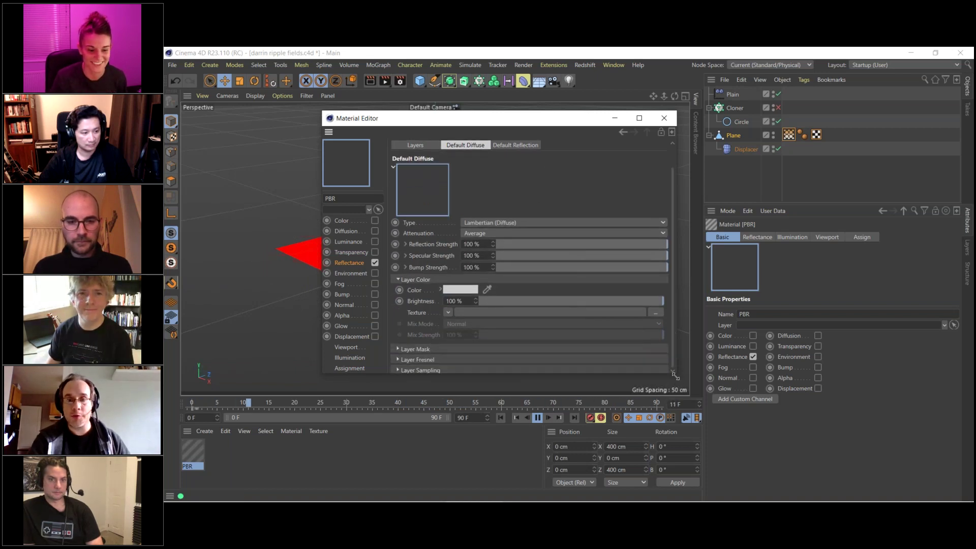
pyautogui.moveTo(675, 376); pyautogui.dragTo(683, 458)
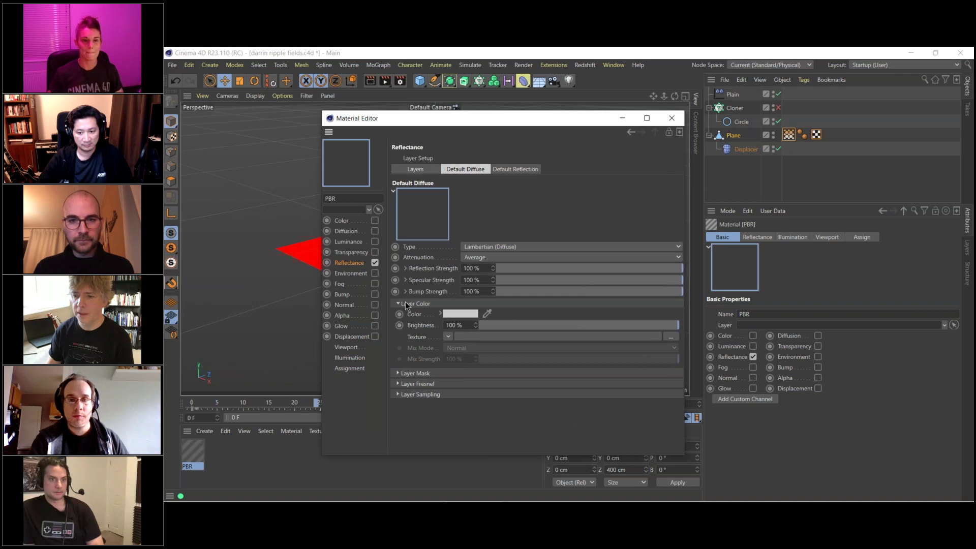
pyautogui.click(453, 313)
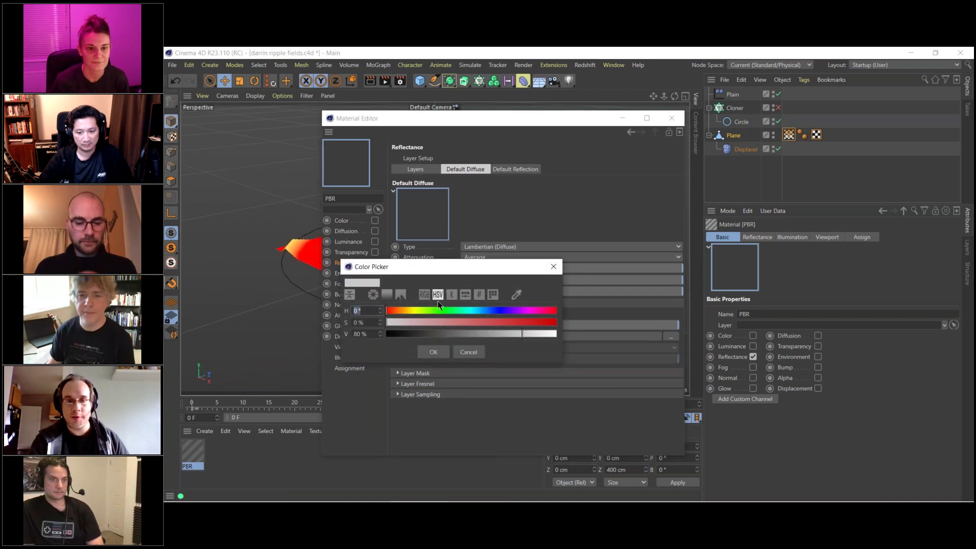
pyautogui.click(479, 310)
pyautogui.click(430, 322)
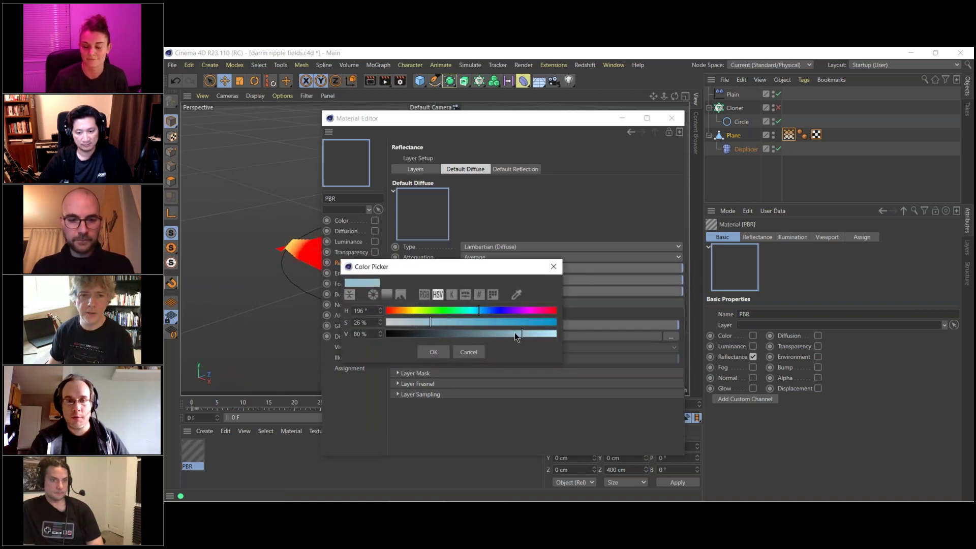
pyautogui.moveTo(514, 333); pyautogui.dragTo(549, 332)
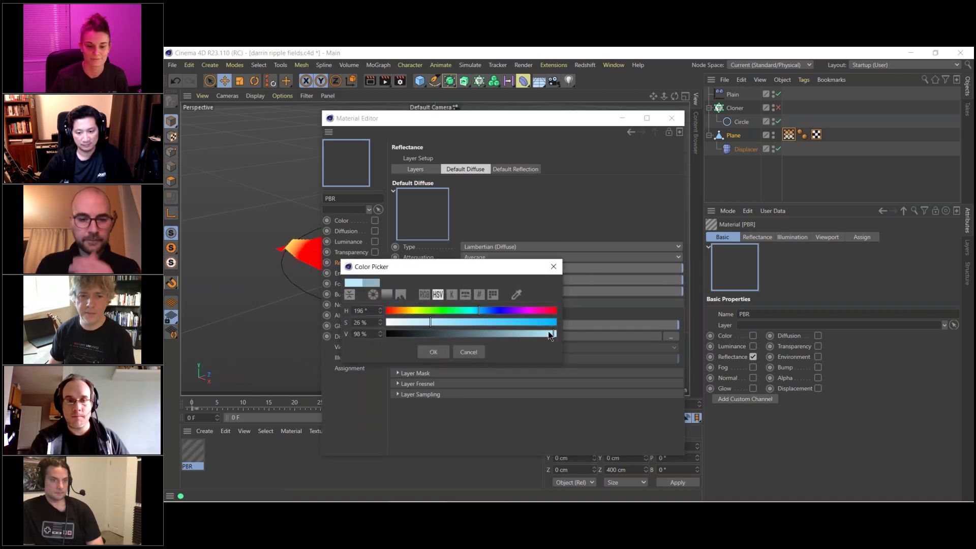
pyautogui.click(433, 352)
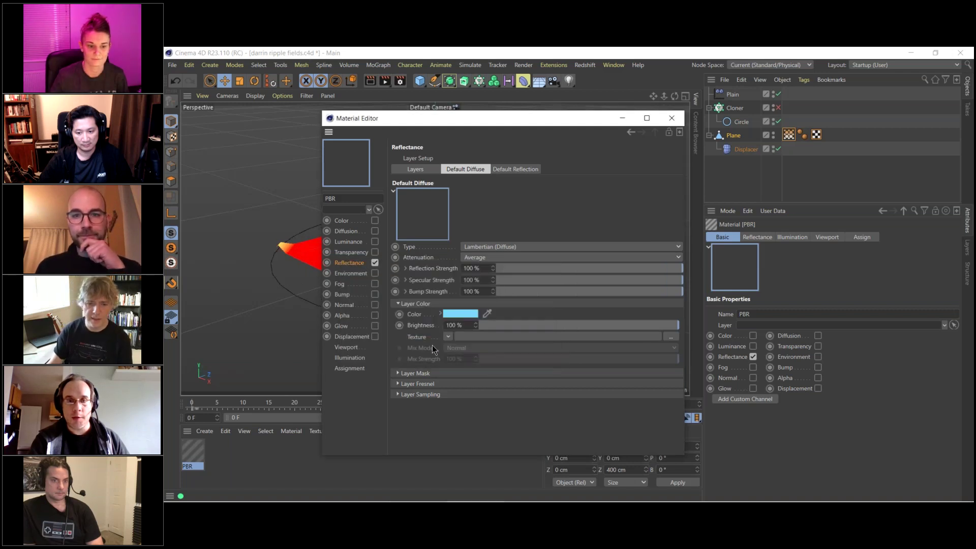
# - Set the Default Reflection roughness to 6% and apply the PBR material to the plane
pyautogui.click(517, 170)
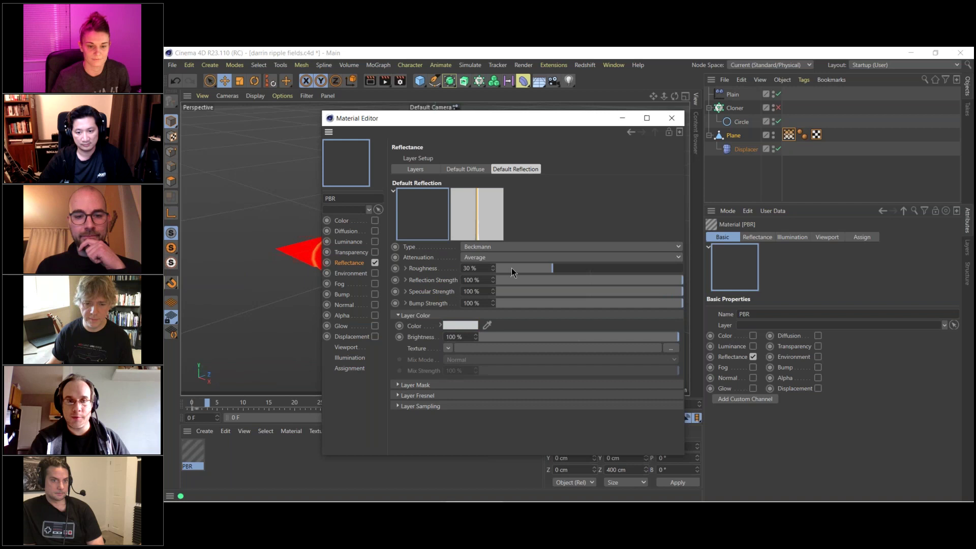
pyautogui.click(507, 268)
pyautogui.moveTo(190, 459); pyautogui.dragTo(588, 126)
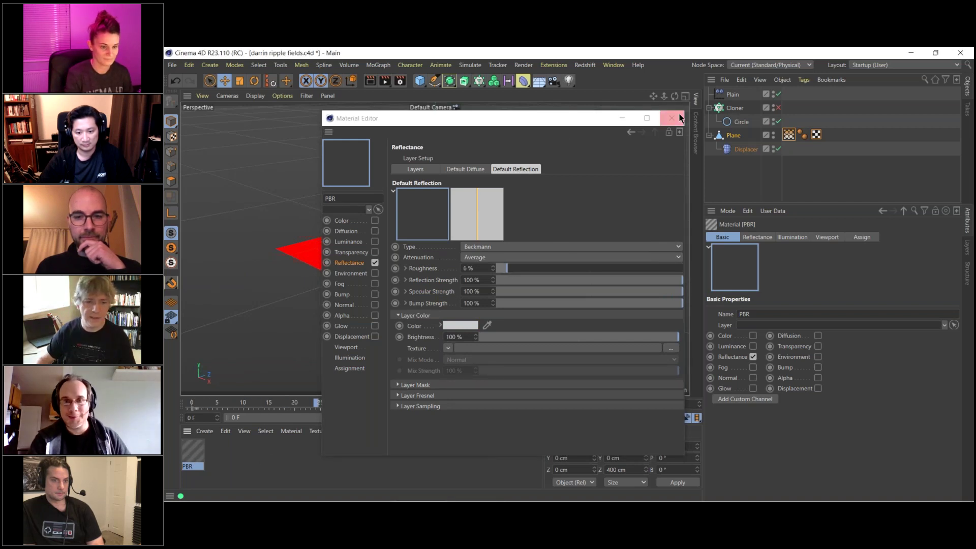
pyautogui.click(680, 117)
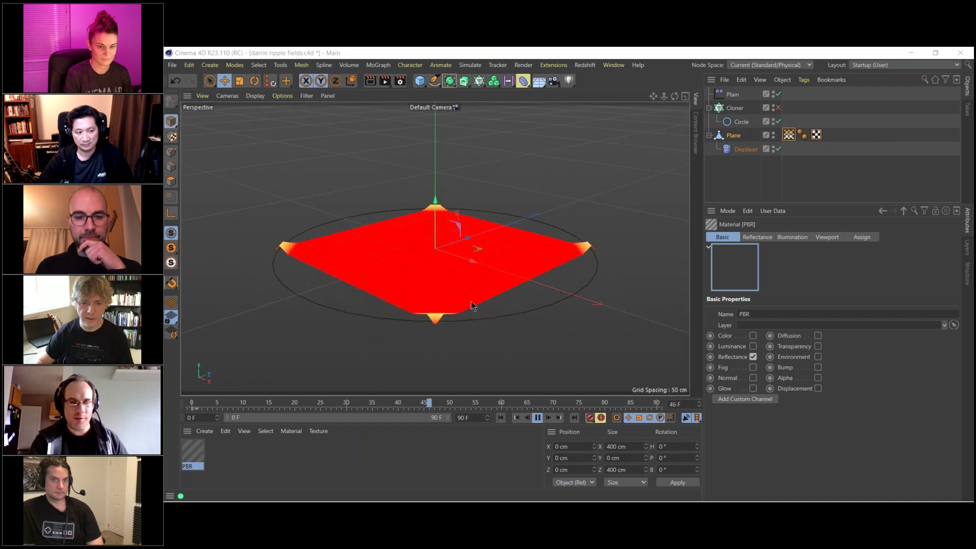
pyautogui.moveTo(723, 138); pyautogui.dragTo(727, 135)
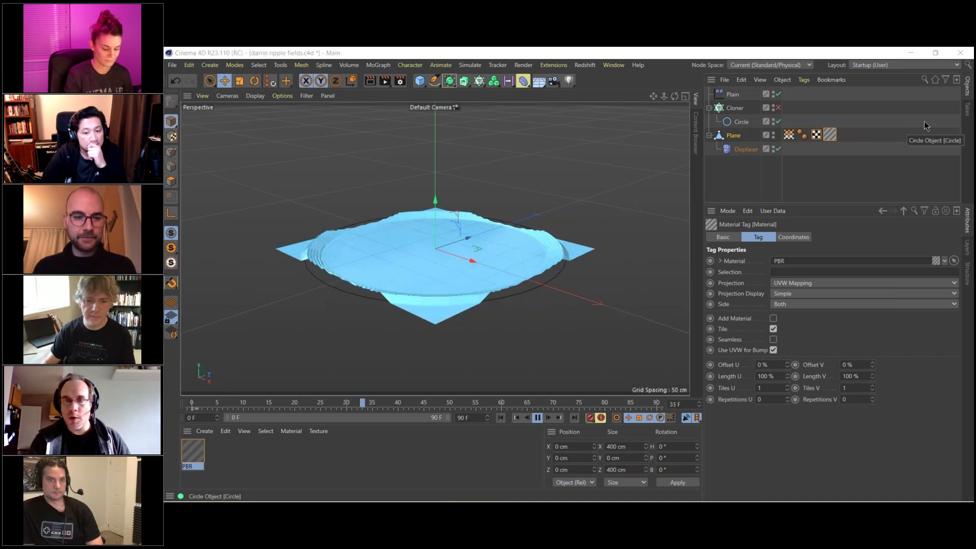
# - Disable the Plain effector and the plane's Displacer, and return the animation to frame 0
pyautogui.click(778, 150)
pyautogui.click(779, 149)
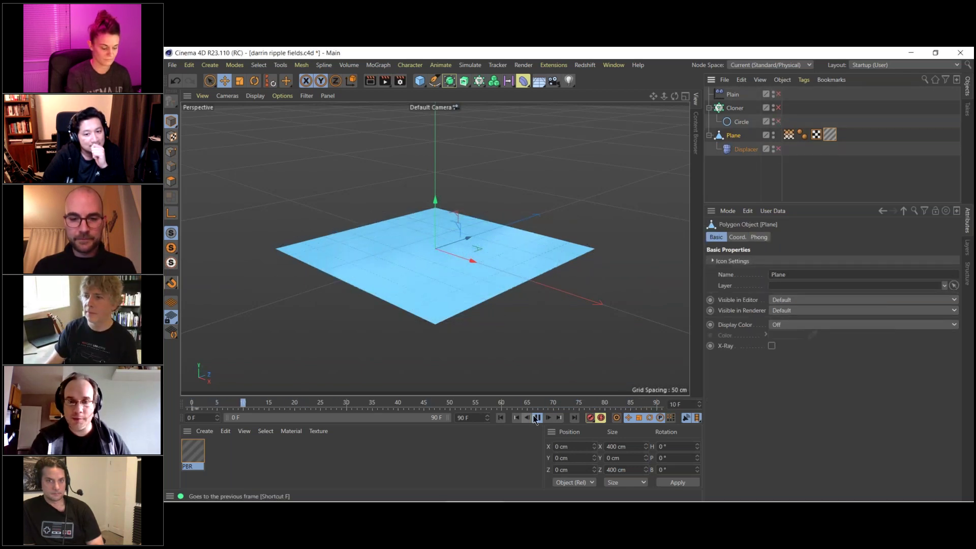
pyautogui.click(501, 417)
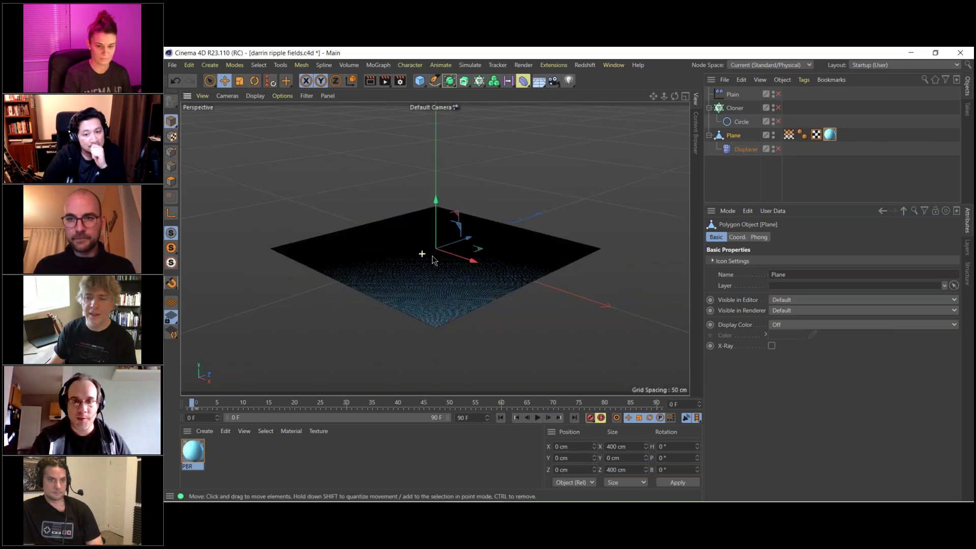
# - Examine the plane's dense mesh up close and play the Circle spline's animated radius
pyautogui.keyDown('alt'); pyautogui.moveTo(433, 255); pyautogui.dragTo(514, 255, button='right'); pyautogui.keyUp('alt')
pyautogui.keyDown('alt'); pyautogui.moveTo(514, 255); pyautogui.dragTo(488, 274); pyautogui.keyUp('alt')
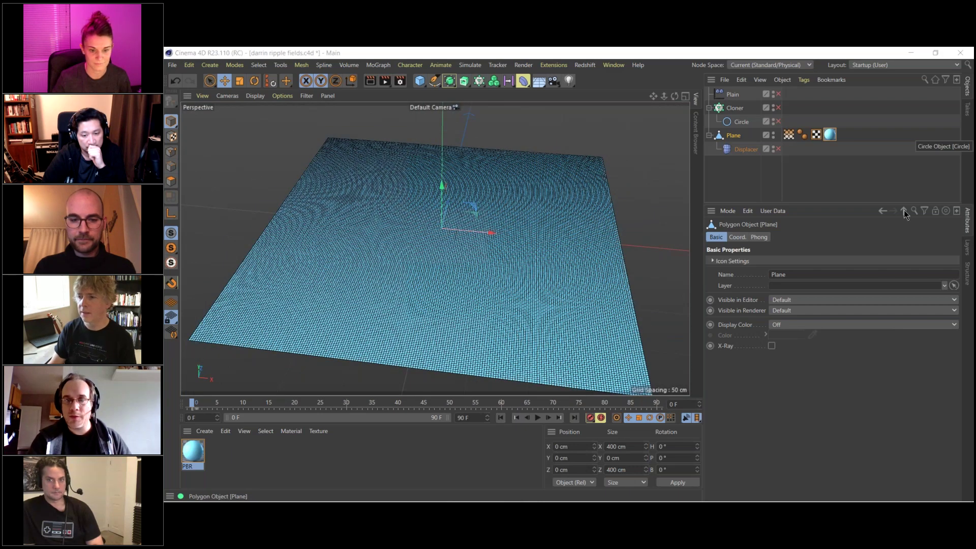
pyautogui.click(742, 122)
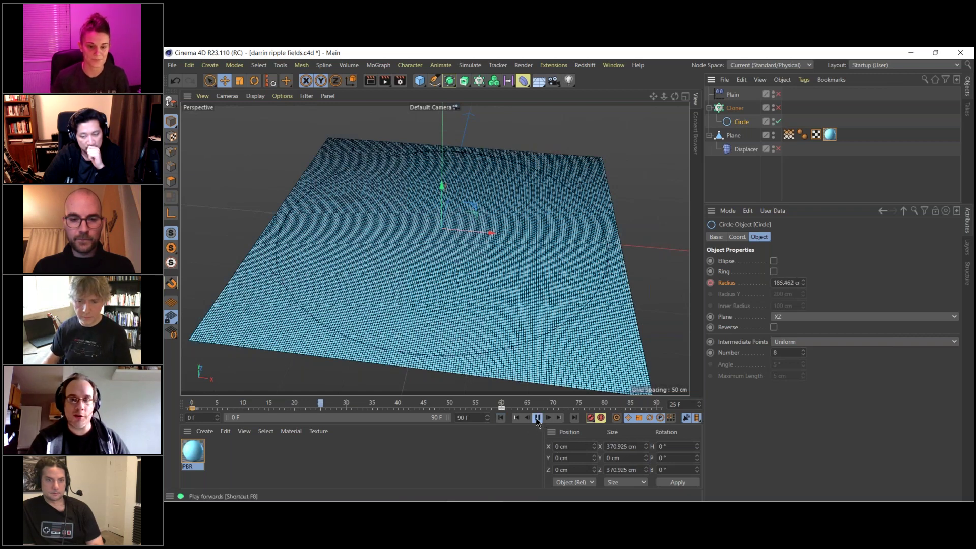
pyautogui.scroll(-3, 436, 264)
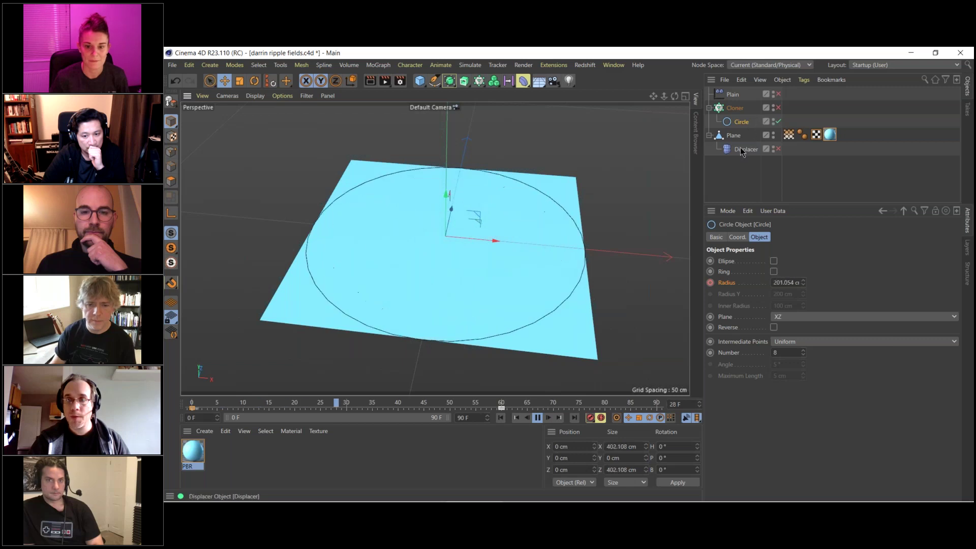
# - Turn off the Decay layer in the plane's vertex map fields and inspect the Circle spline layer's settings
pyautogui.click(788, 135)
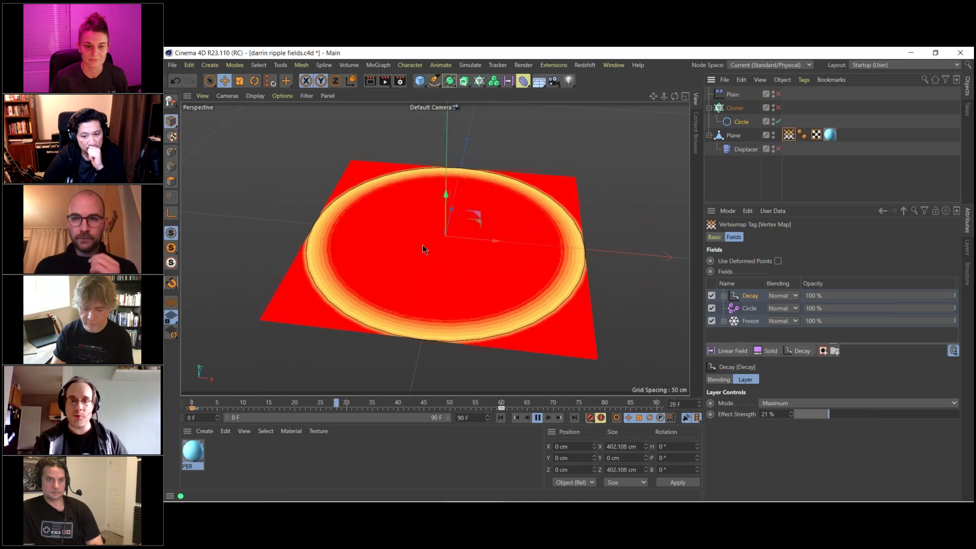
pyautogui.keyDown('alt'); pyautogui.moveTo(439, 254); pyautogui.dragTo(420, 305); pyautogui.keyUp('alt')
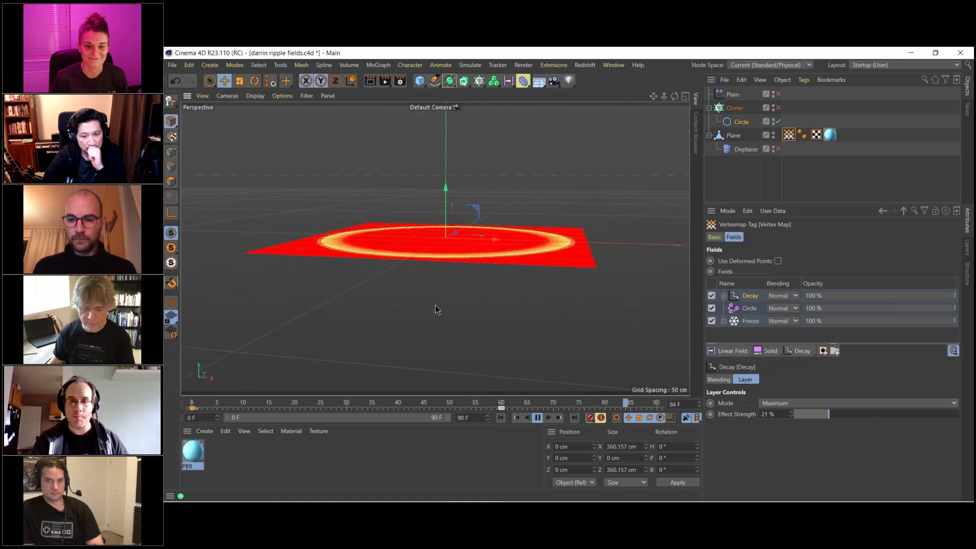
pyautogui.keyDown('alt'); pyautogui.moveTo(523, 246); pyautogui.dragTo(530, 198); pyautogui.keyUp('alt')
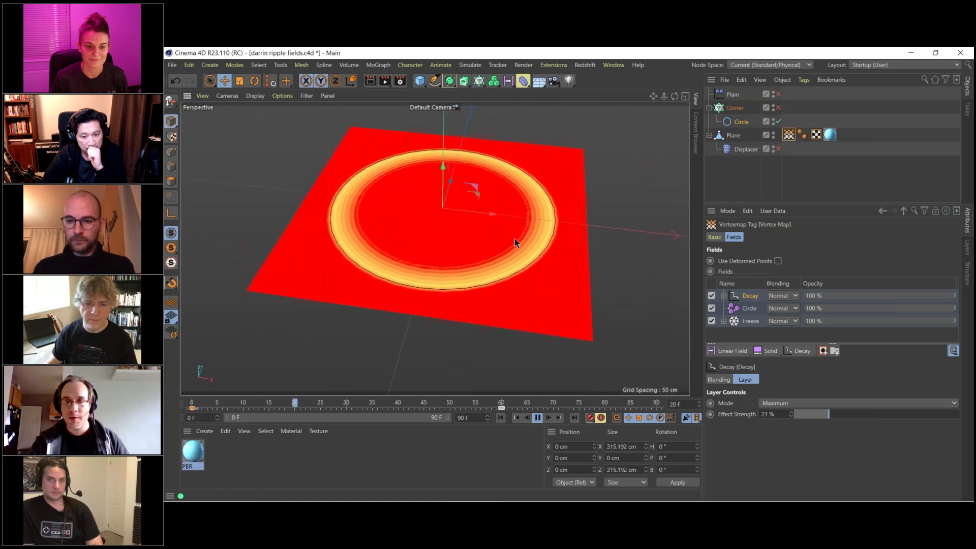
pyautogui.click(712, 295)
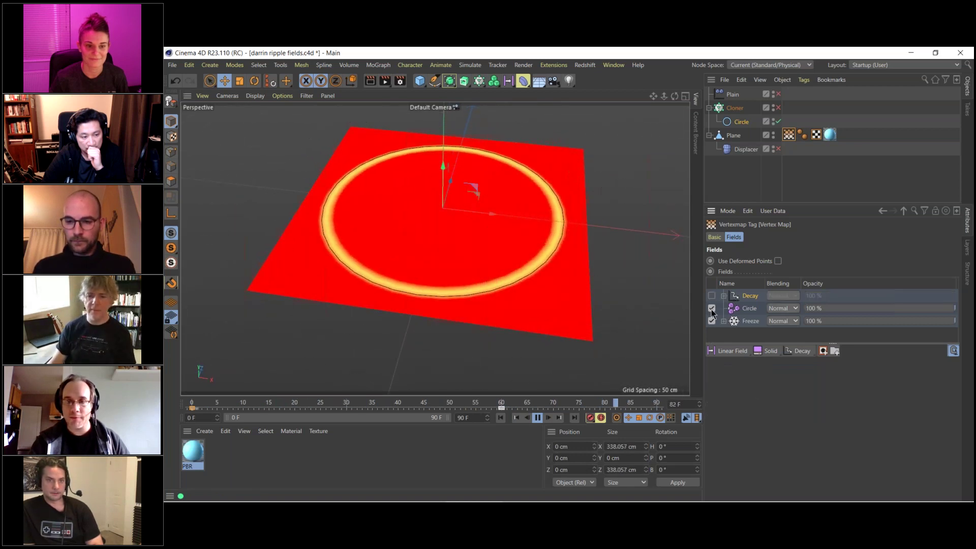
pyautogui.click(732, 311)
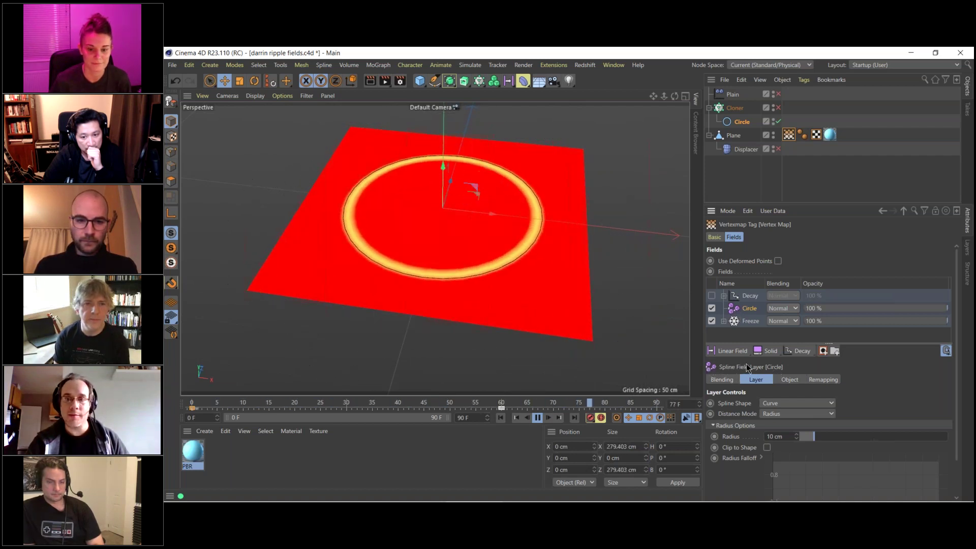
# - Inspect the Circle's Radius animation track in the timeline, checking its After repeat mode and repetitions
pyautogui.click(741, 122)
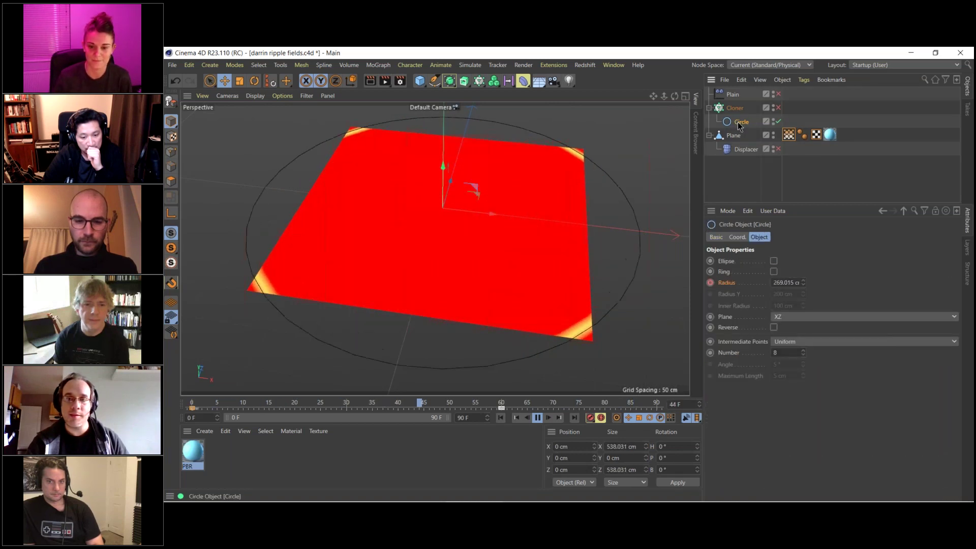
pyautogui.rightClick(726, 286)
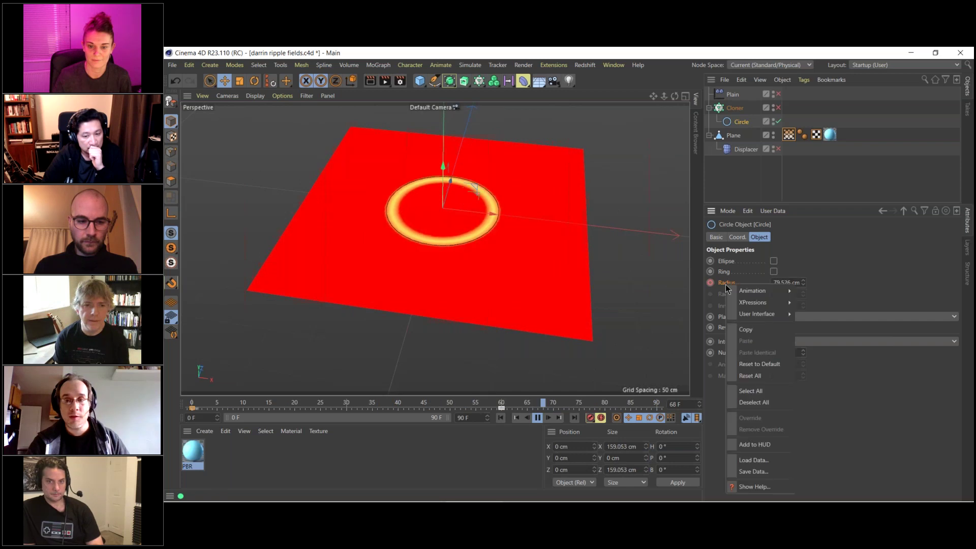
pyautogui.moveTo(770, 291)
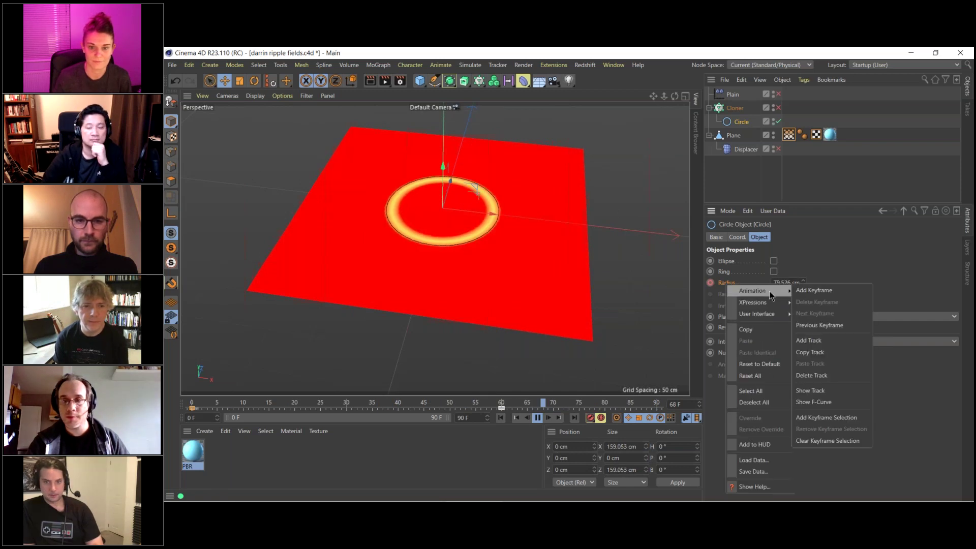
pyautogui.click(813, 391)
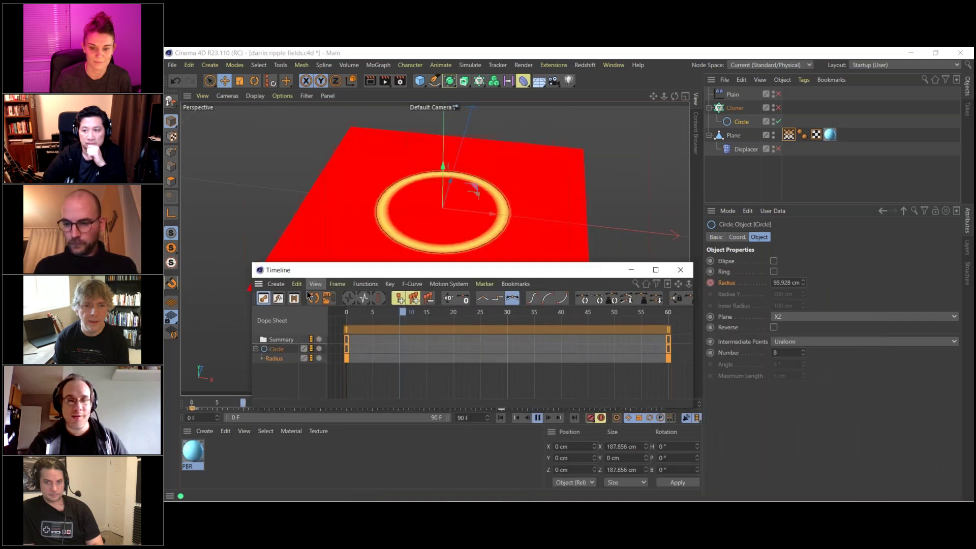
pyautogui.click(274, 358)
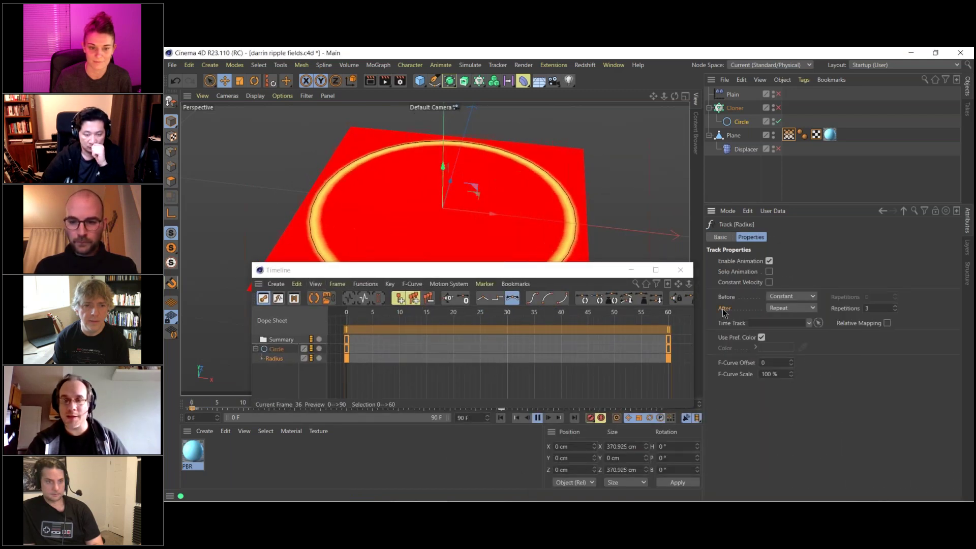
pyautogui.click(813, 308)
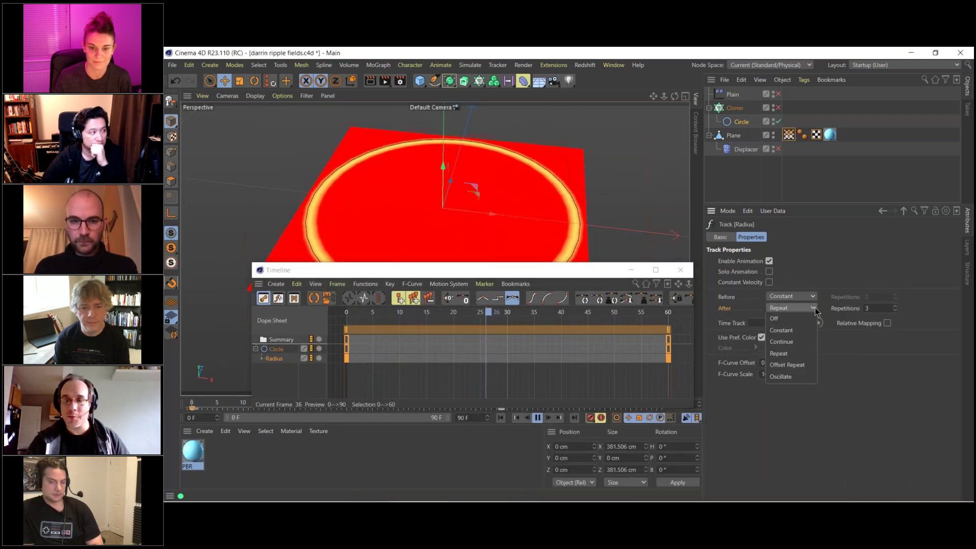
pyautogui.click(814, 309)
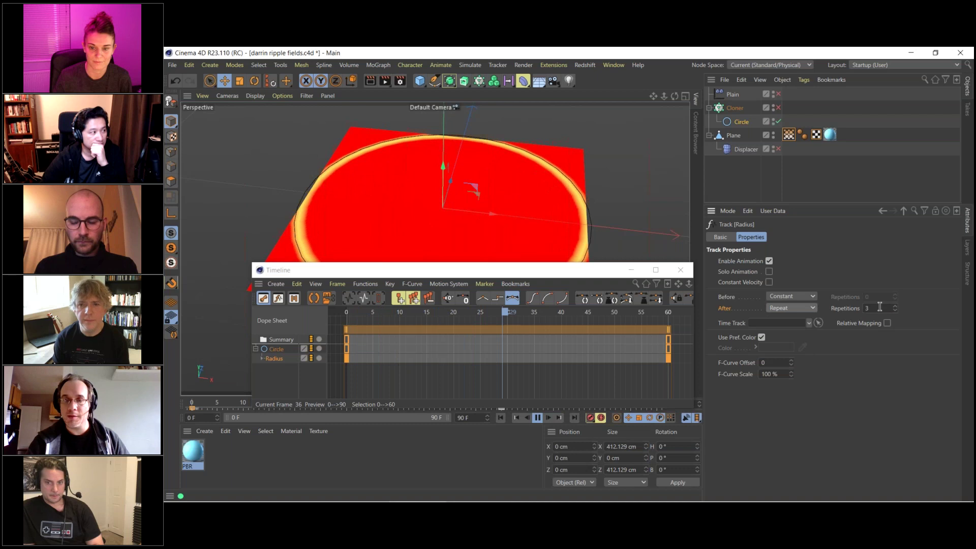
pyautogui.click(681, 271)
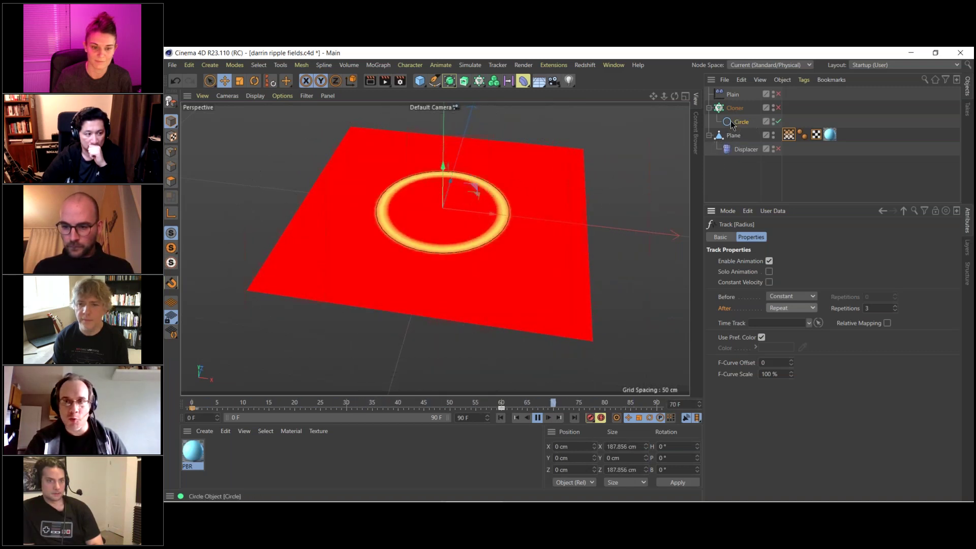
# - Turn the Decay layer back on in the plane's vertex map fields and stop playback with the ring partly expanded
pyautogui.click(788, 134)
pyautogui.click(711, 295)
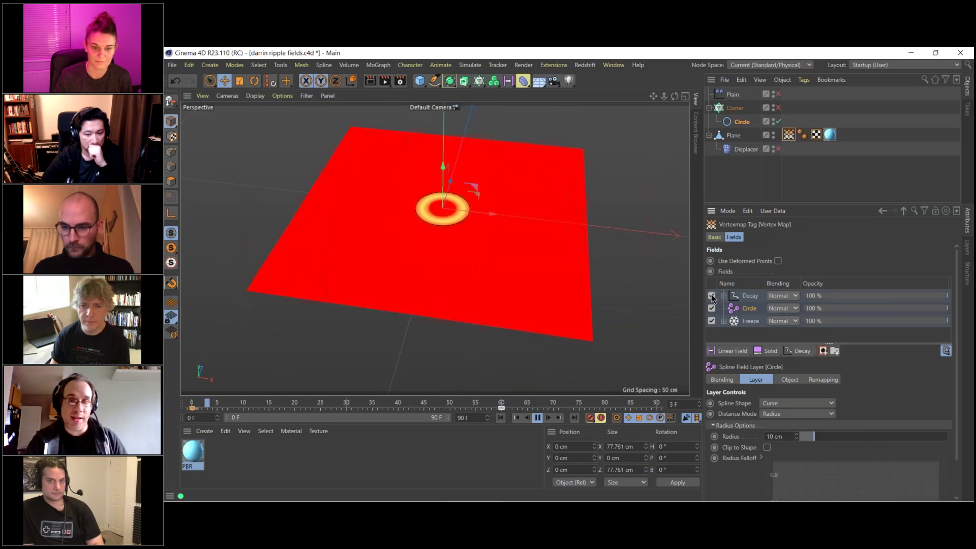
pyautogui.keyDown('alt'); pyautogui.moveTo(455, 233); pyautogui.dragTo(478, 300); pyautogui.keyUp('alt')
pyautogui.press('F8')
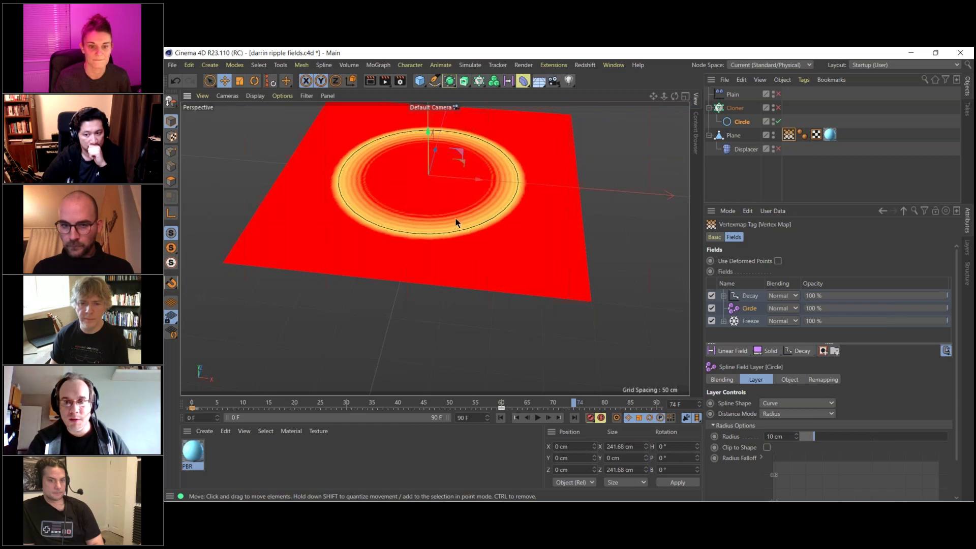
# - Add a Freeze layer above Decay with Average mode, Auto-Update on and effect strength 10%, and replay the animation from the start
pyautogui.click(806, 352)
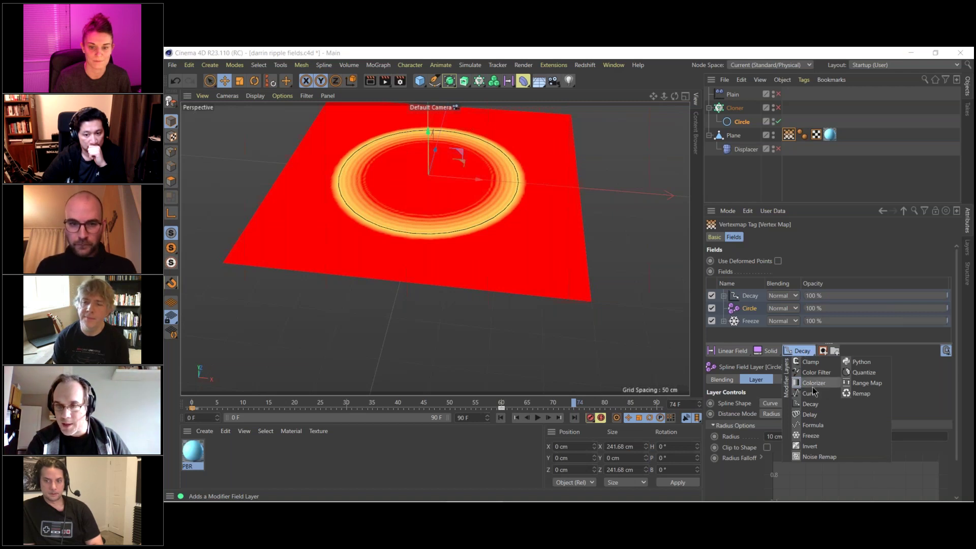
pyautogui.click(809, 436)
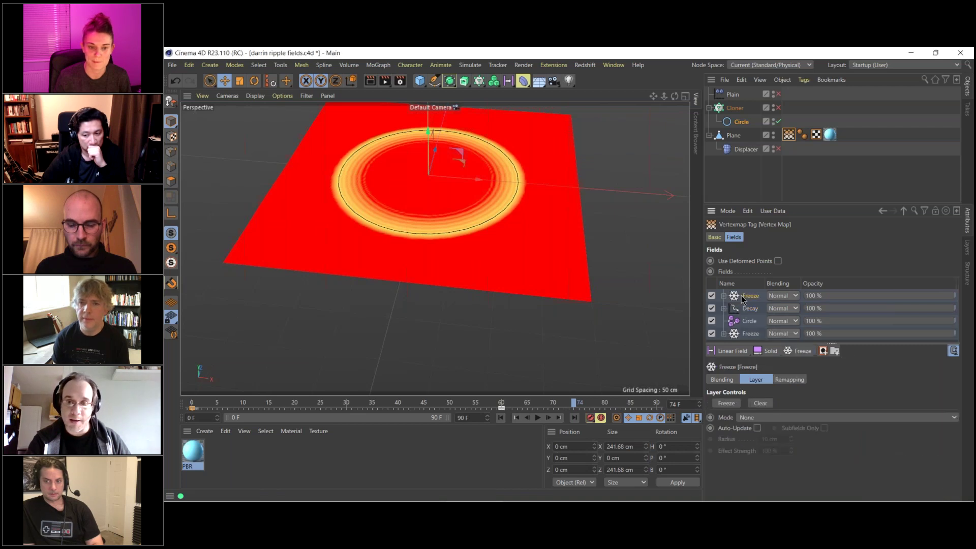
pyautogui.click(737, 418)
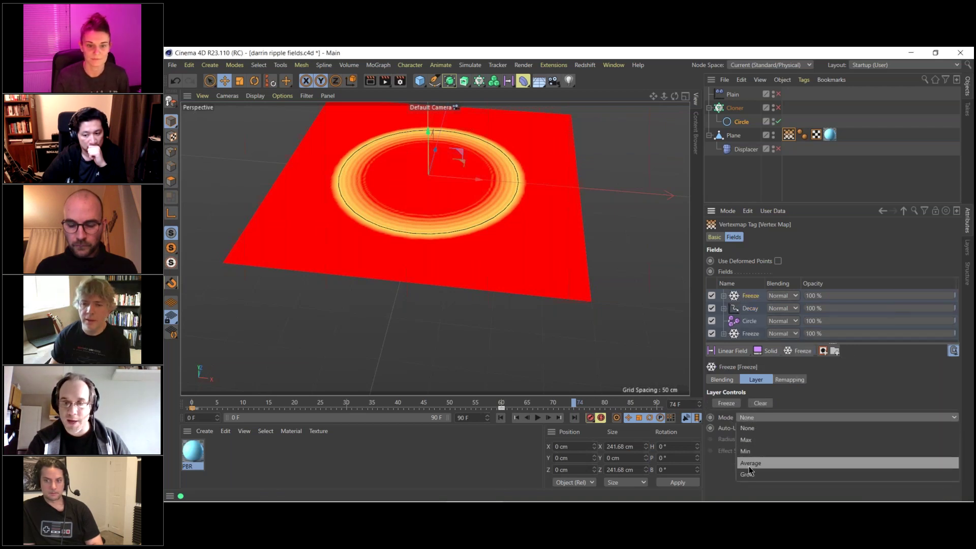
pyautogui.click(749, 465)
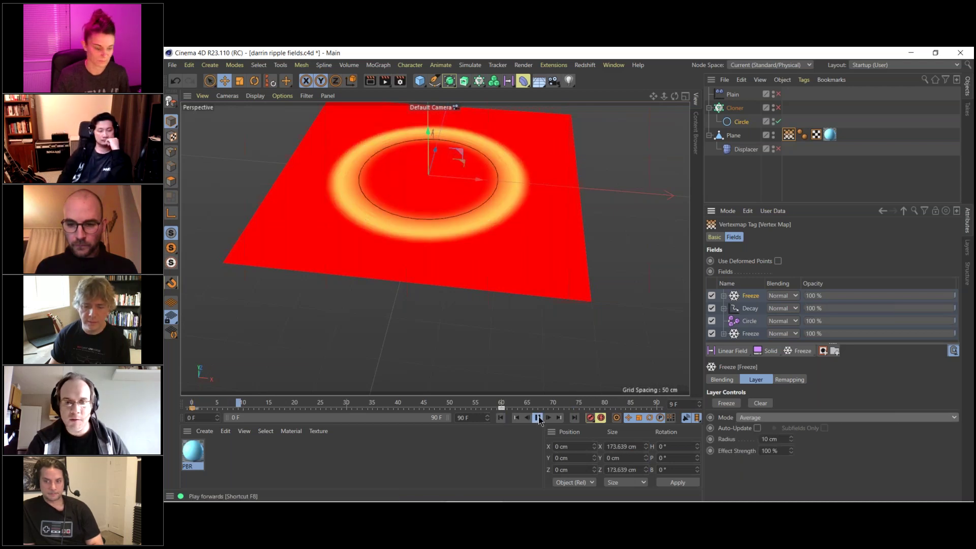
pyautogui.click(758, 429)
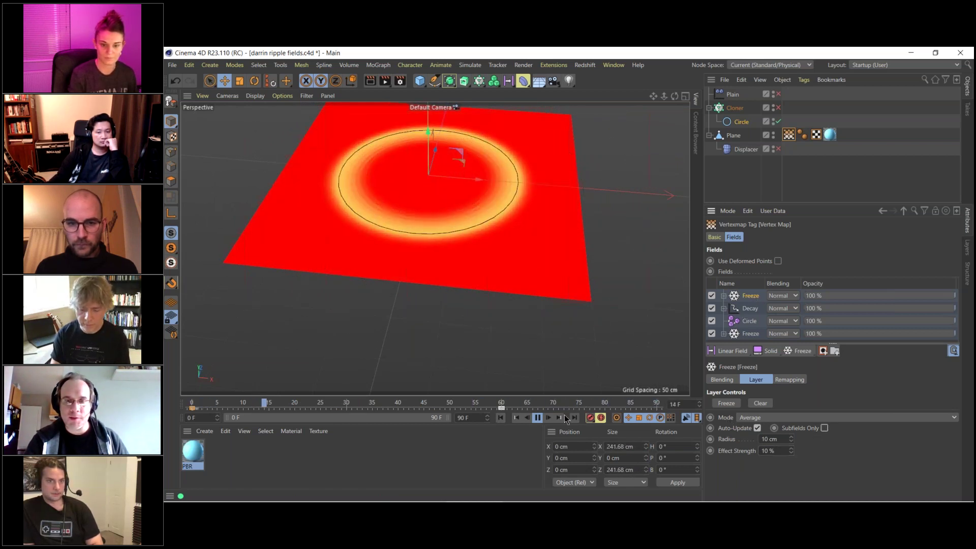
pyautogui.click(499, 417)
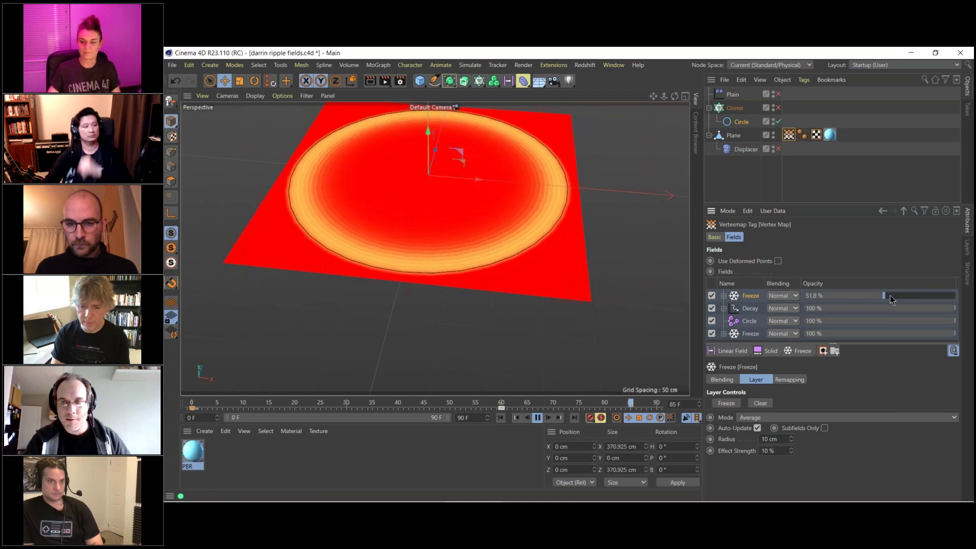
# - Set the upper Freeze layer's opacity to 68.6% and its effect strength to 50%, and replay the ripple from the start
pyautogui.moveTo(890, 295); pyautogui.dragTo(903, 299)
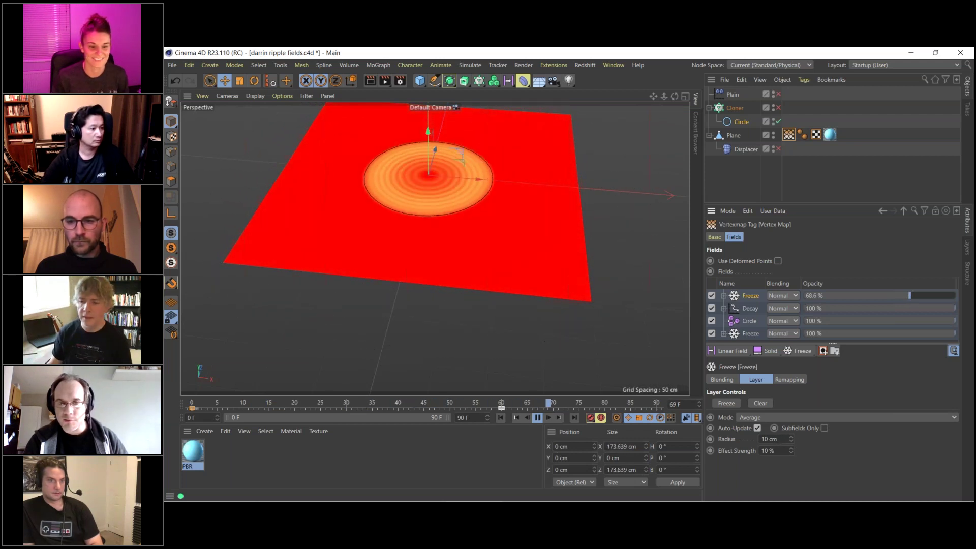
pyautogui.moveTo(791, 451); pyautogui.dragTo(811, 447)
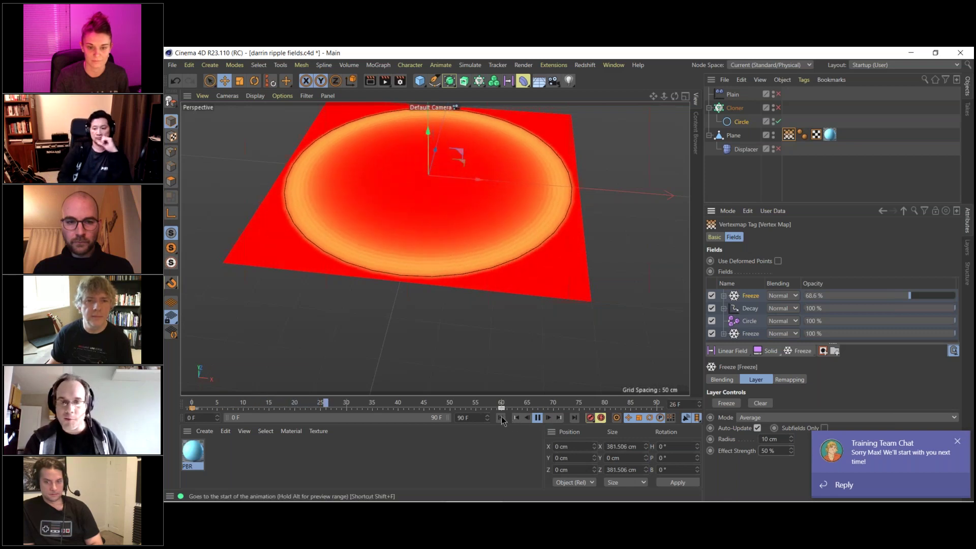
pyautogui.click(958, 442)
pyautogui.click(501, 418)
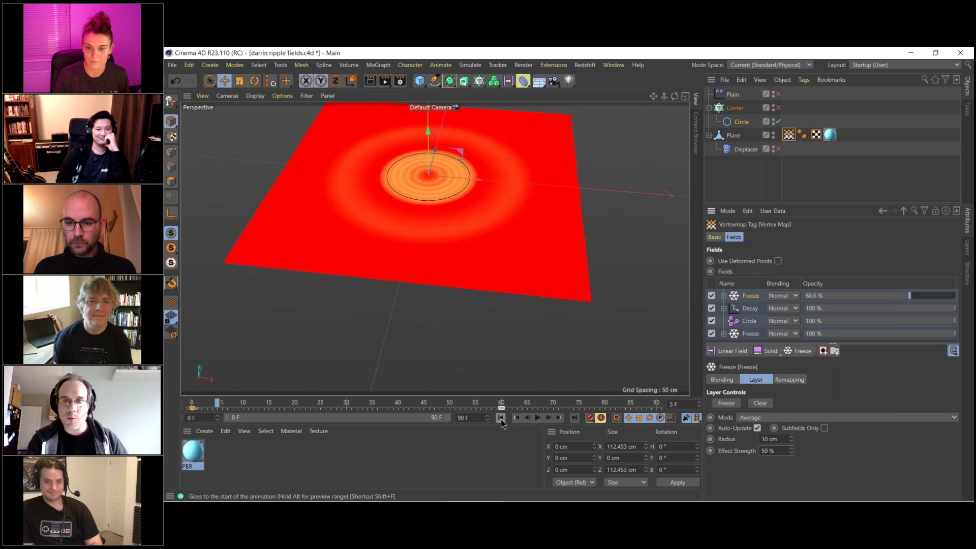
# - Delete the plane's disabled Displacer and add a new Displacer as a child of the plane
pyautogui.moveTo(876, 501)
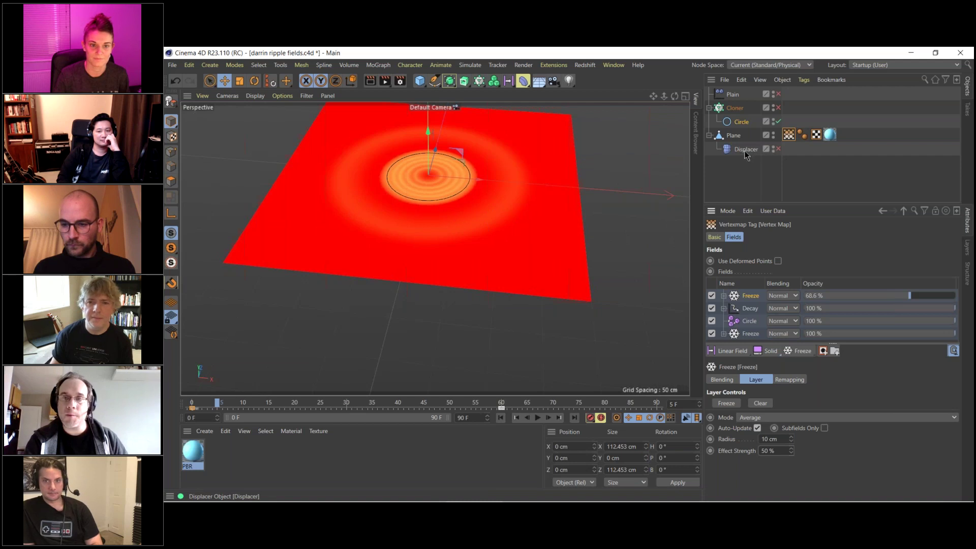
pyautogui.press('Delete')
pyautogui.keyDown('alt'); pyautogui.moveTo(486, 216); pyautogui.dragTo(495, 252); pyautogui.keyUp('alt')
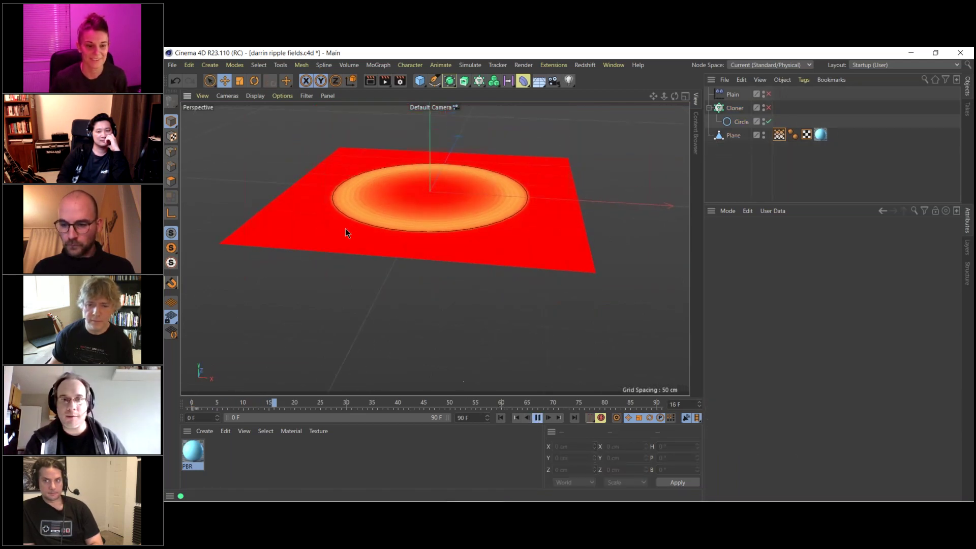
pyautogui.click(733, 135)
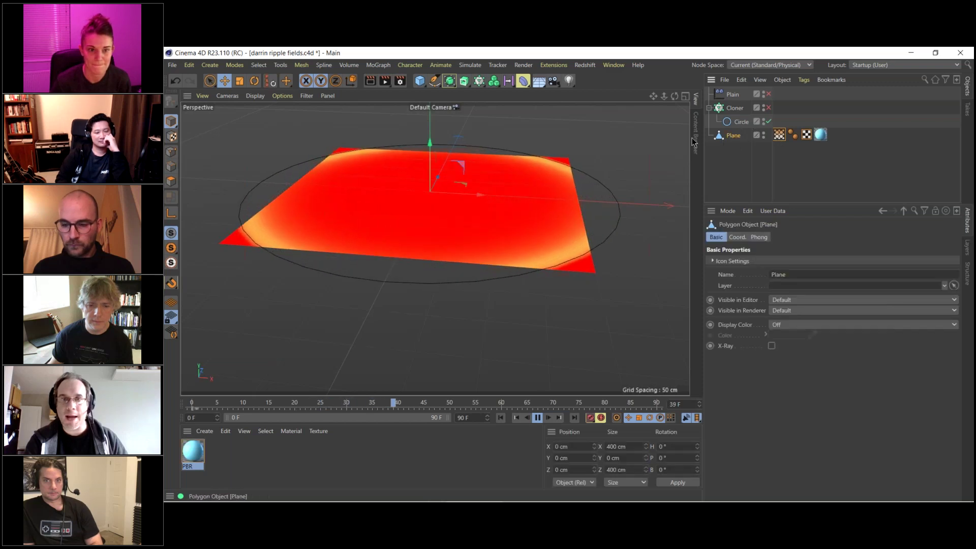
pyautogui.click(523, 80)
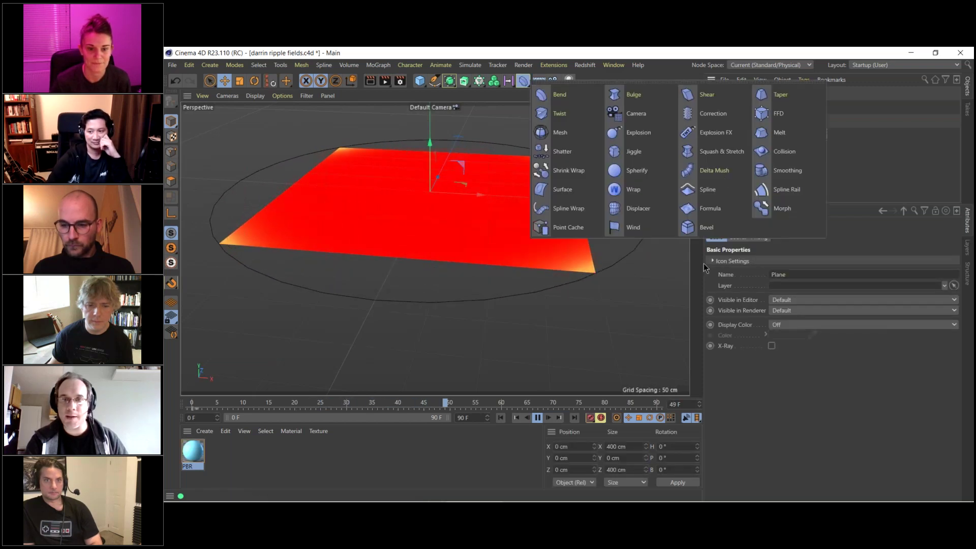
pyautogui.keyDown('shift'); pyautogui.click(638, 209); pyautogui.keyUp('shift')
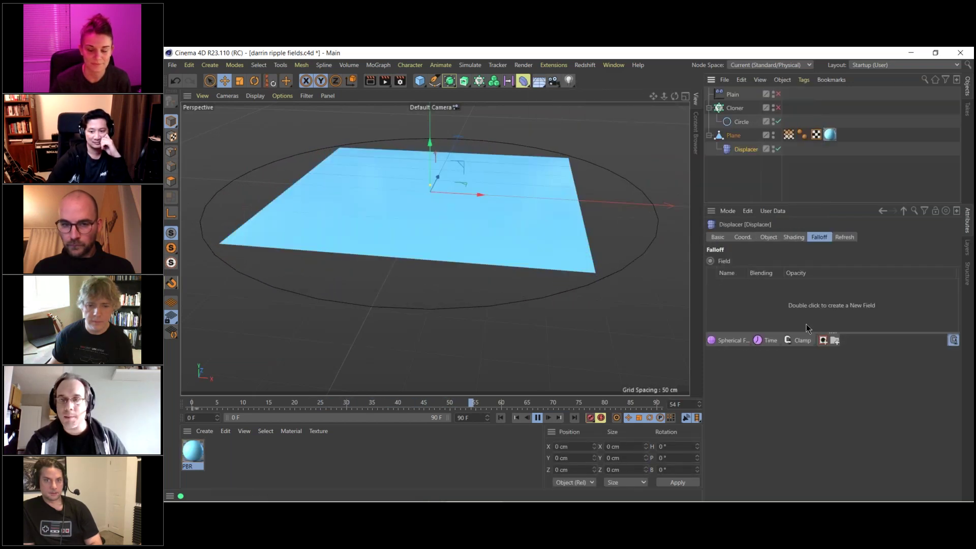
# - Assign a Color shader to the new Displacer and raise its height to about 40 cm
pyautogui.click(793, 238)
pyautogui.click(743, 272)
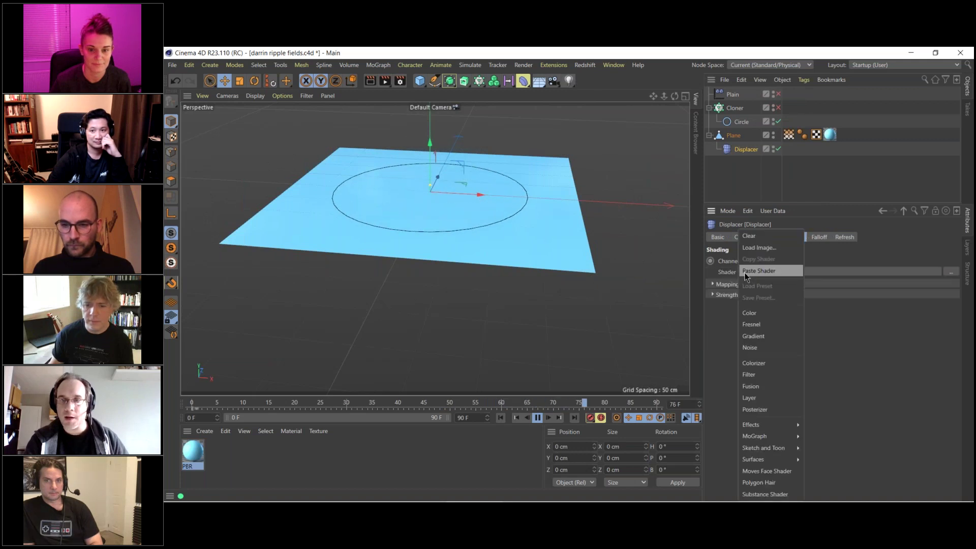
pyautogui.click(755, 315)
pyautogui.click(769, 238)
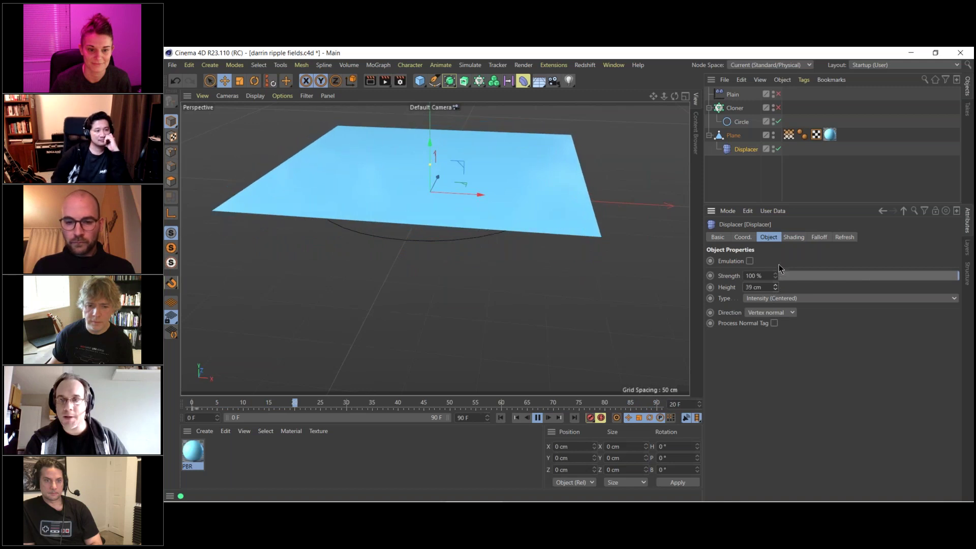
# - Use the plane's vertex map as the Displacer's falloff field and replay the ripple from the start
pyautogui.click(818, 237)
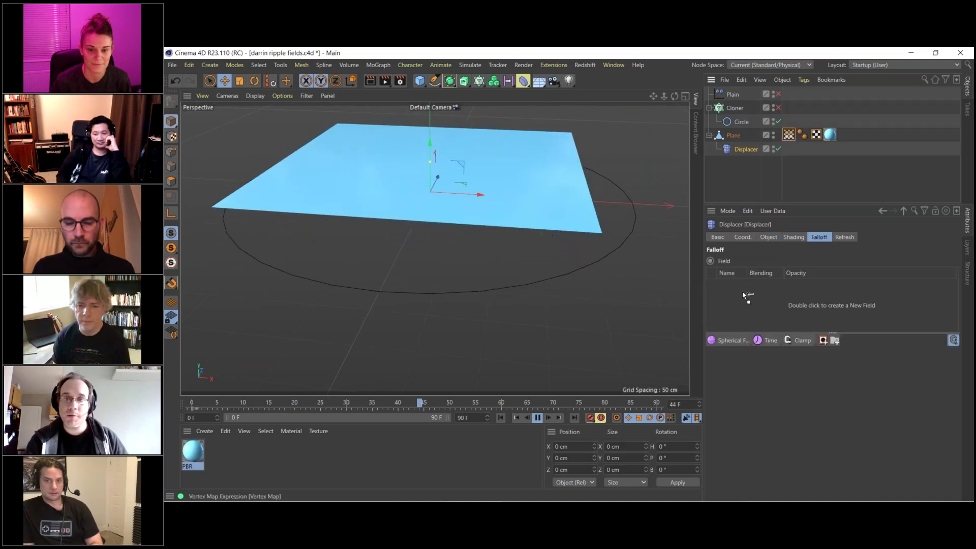
pyautogui.moveTo(742, 291); pyautogui.dragTo(742, 292)
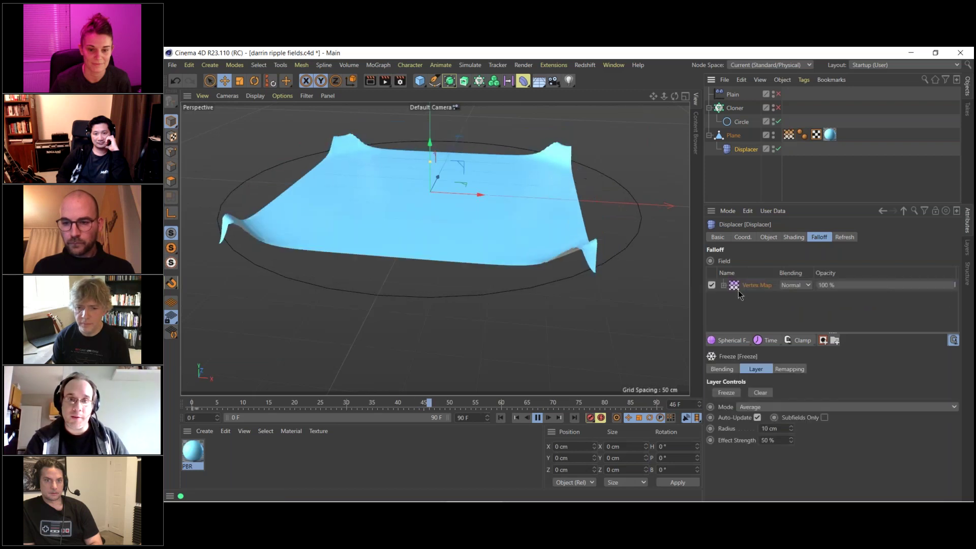
pyautogui.click(501, 419)
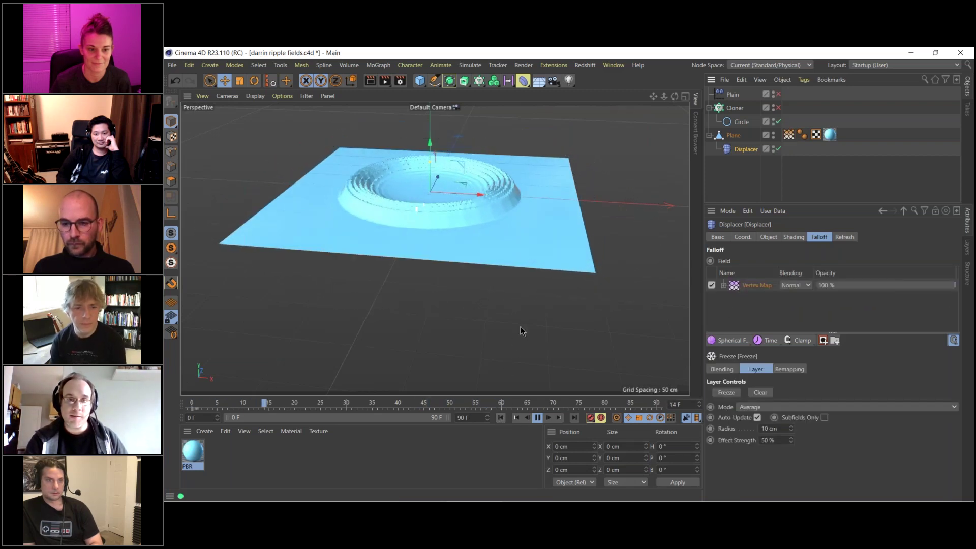
# - Add a Smoothing deformer to the plane and order it below the Displacer
pyautogui.click(732, 136)
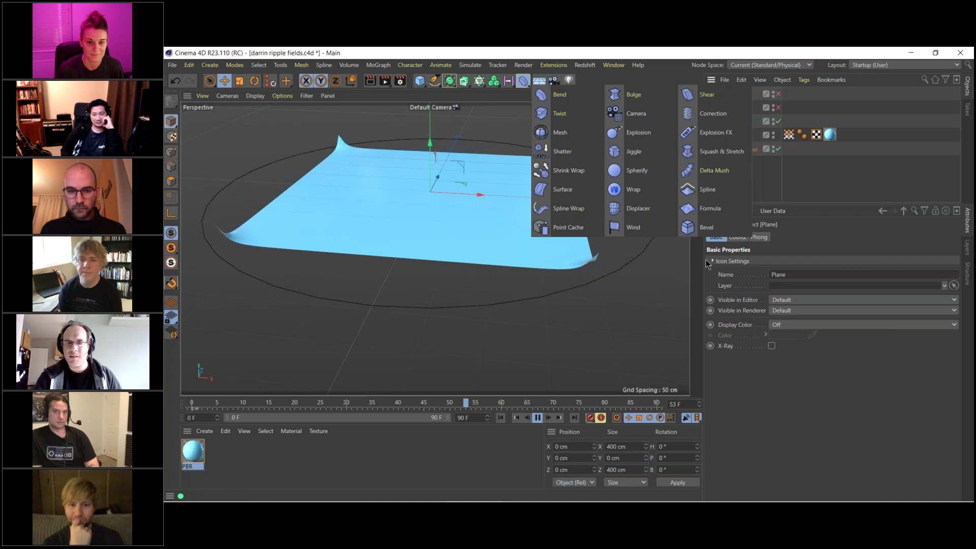
pyautogui.click(462, 285)
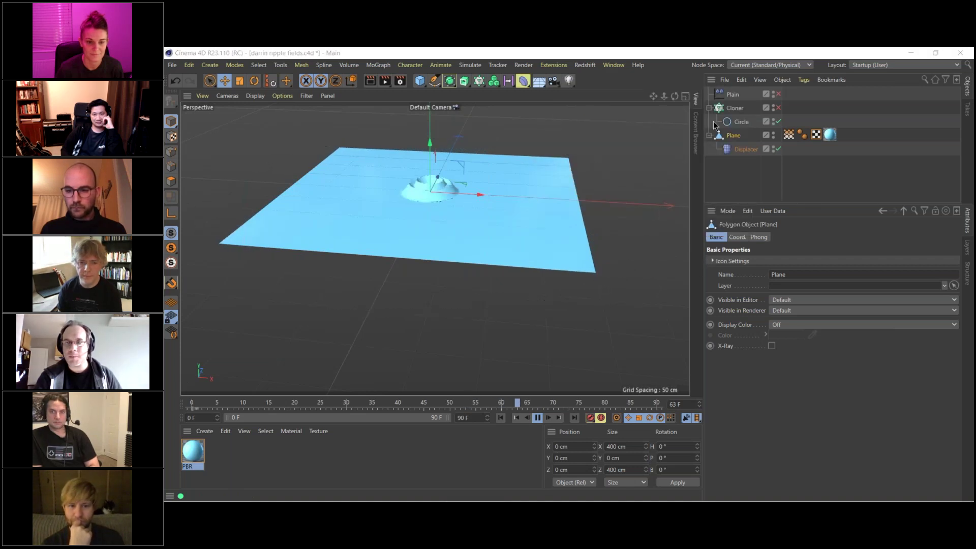
pyautogui.click(524, 82)
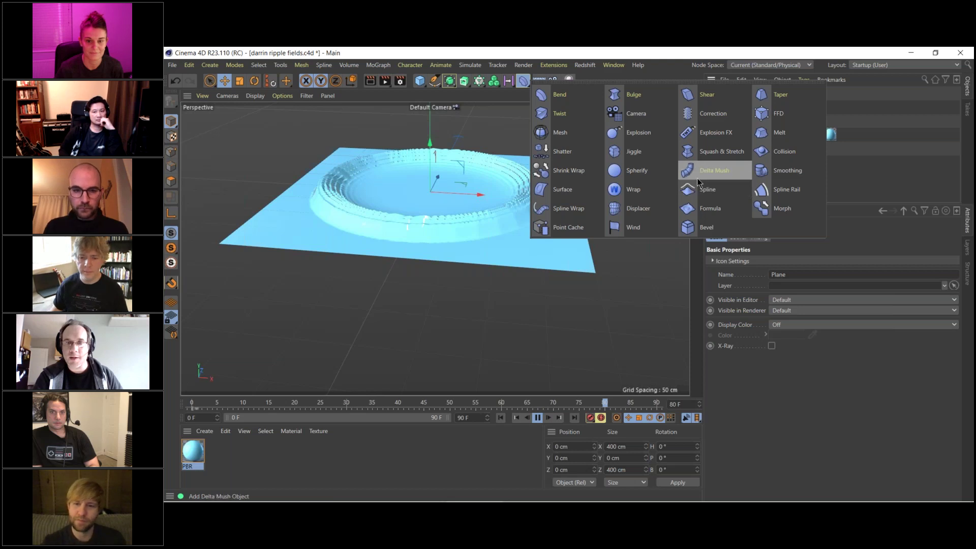
pyautogui.keyDown('shift'); pyautogui.click(774, 170); pyautogui.keyUp('shift')
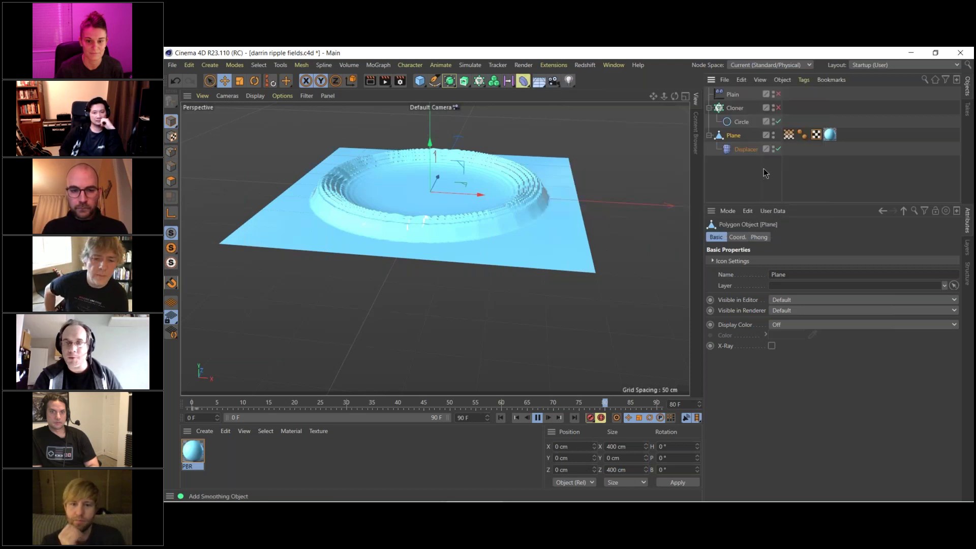
pyautogui.moveTo(737, 165); pyautogui.dragTo(737, 145)
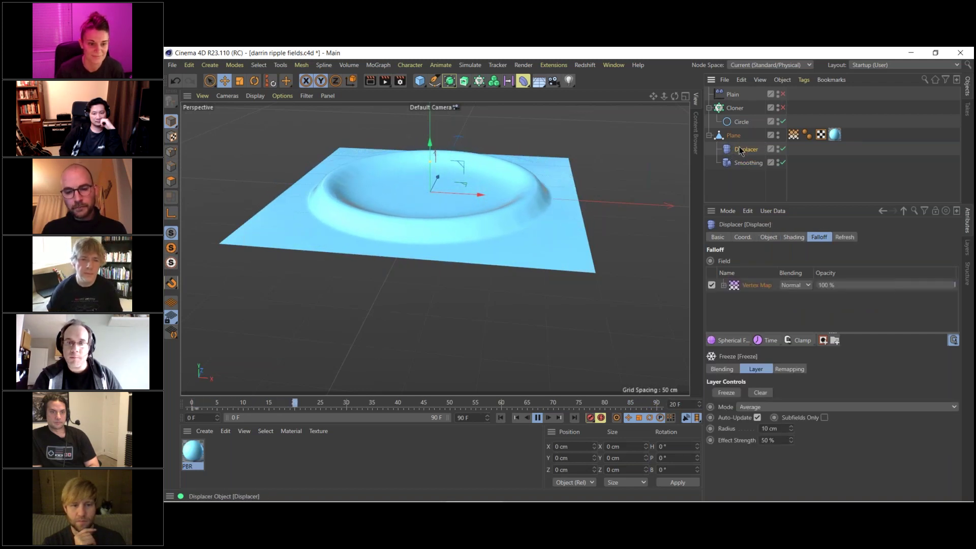
# - Review the fields of the plane's vertex map and the object properties of the Smoothing deformer
pyautogui.doubleClick(757, 284)
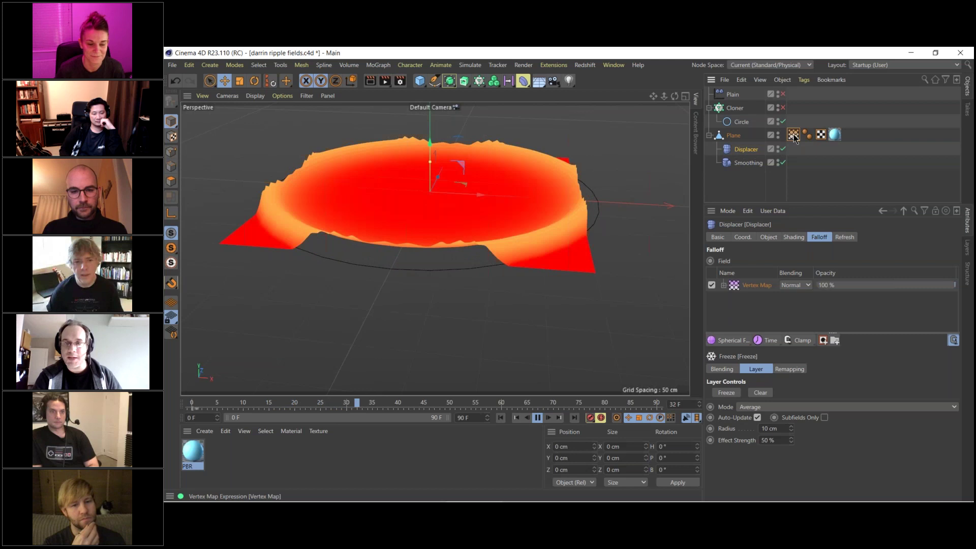
pyautogui.press('Delete')
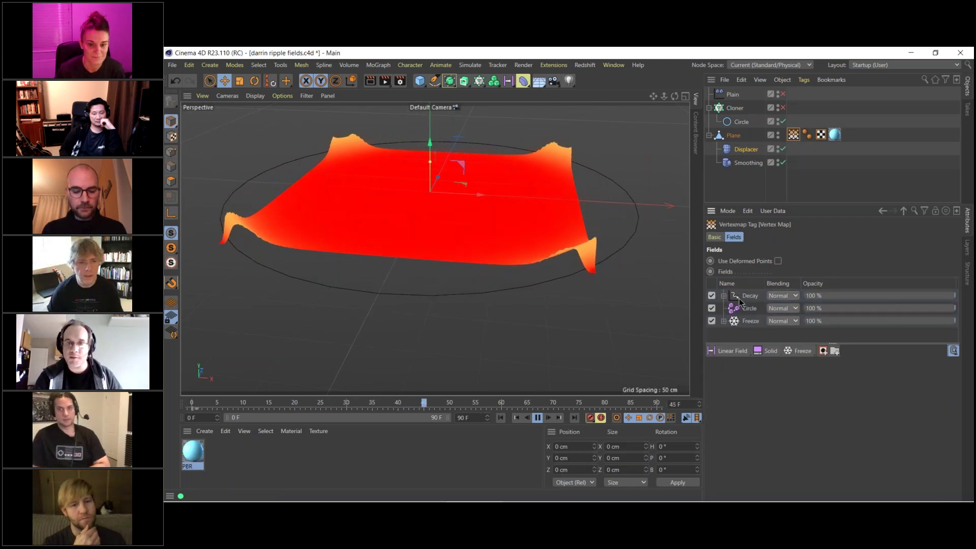
pyautogui.click(747, 164)
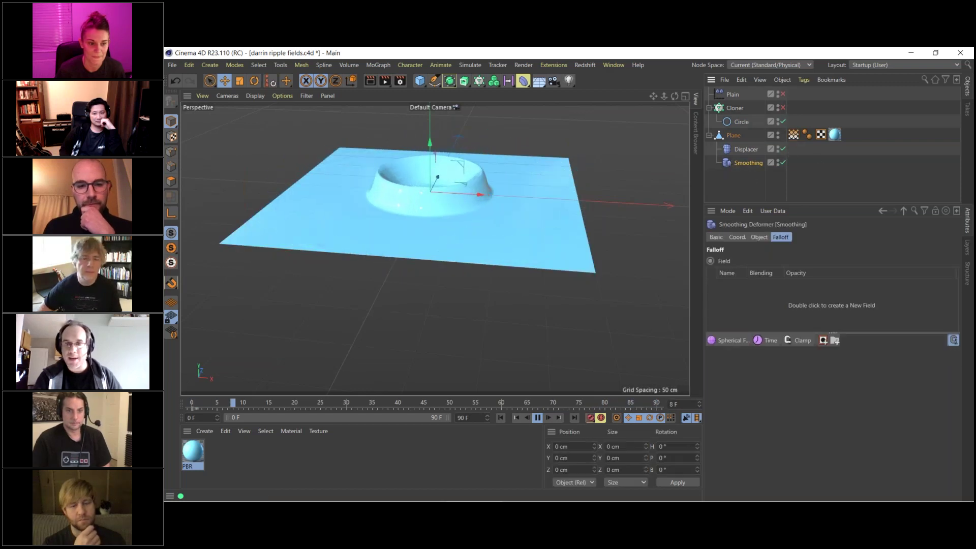
pyautogui.click(760, 237)
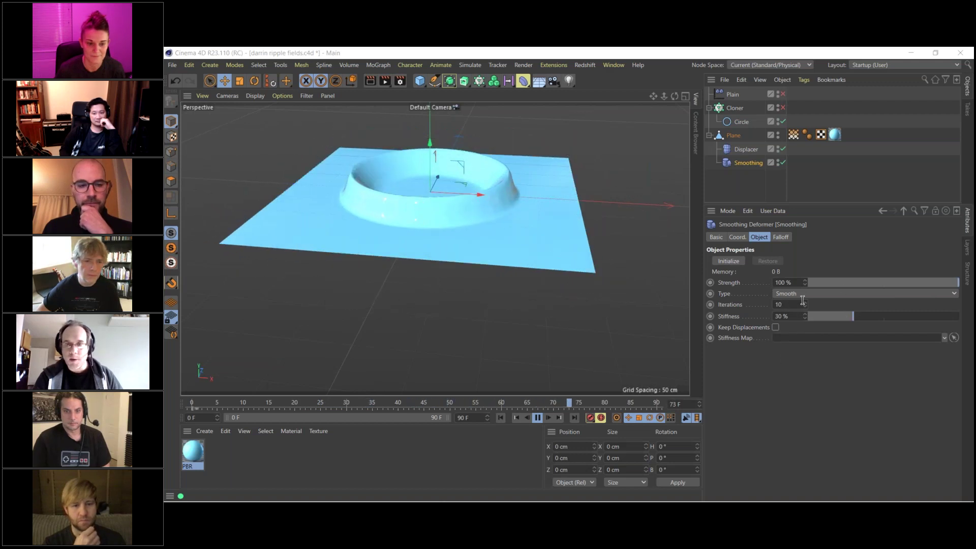
# - Set the Displacer's strength to about 37 % and save the project
pyautogui.click(740, 150)
pyautogui.moveTo(904, 276)
pyautogui.mouseDown()
pyautogui.moveTo(886, 284)
pyautogui.moveTo(926, 277)
pyautogui.moveTo(912, 285)
pyautogui.mouseUp()
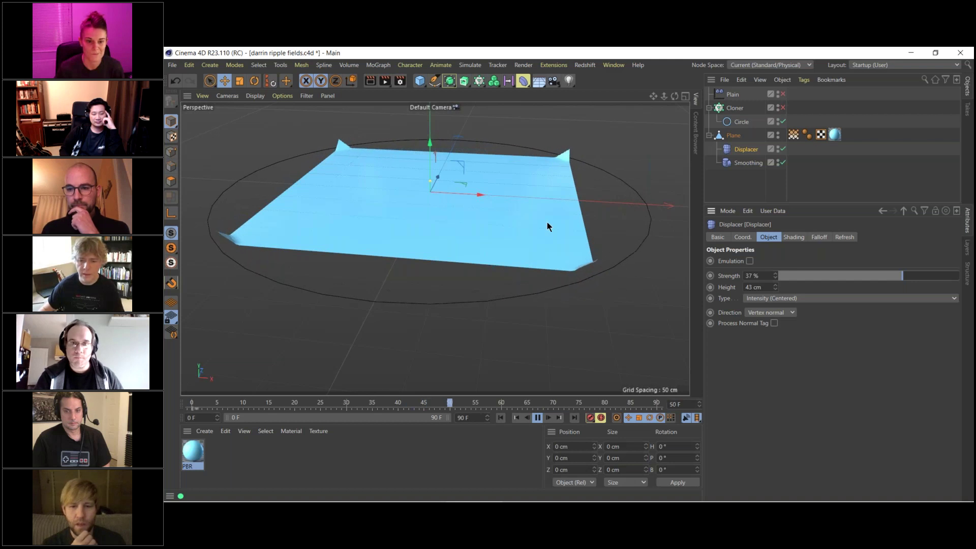
pyautogui.click(522, 417)
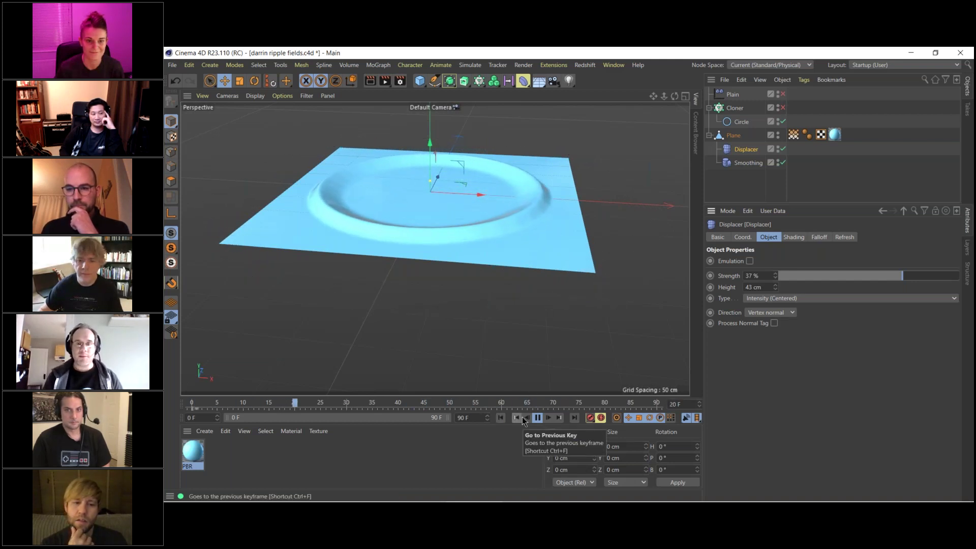
pyautogui.click(171, 65)
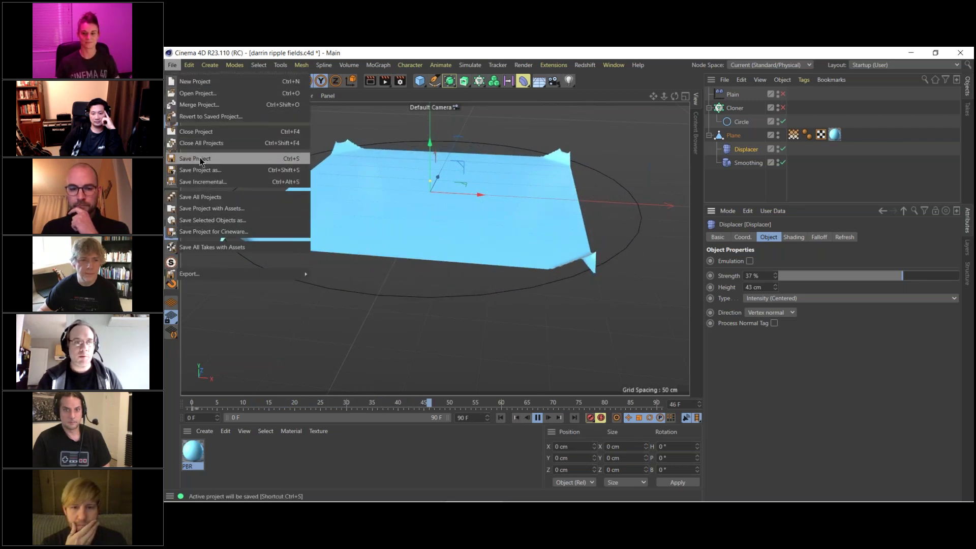
pyautogui.click(198, 159)
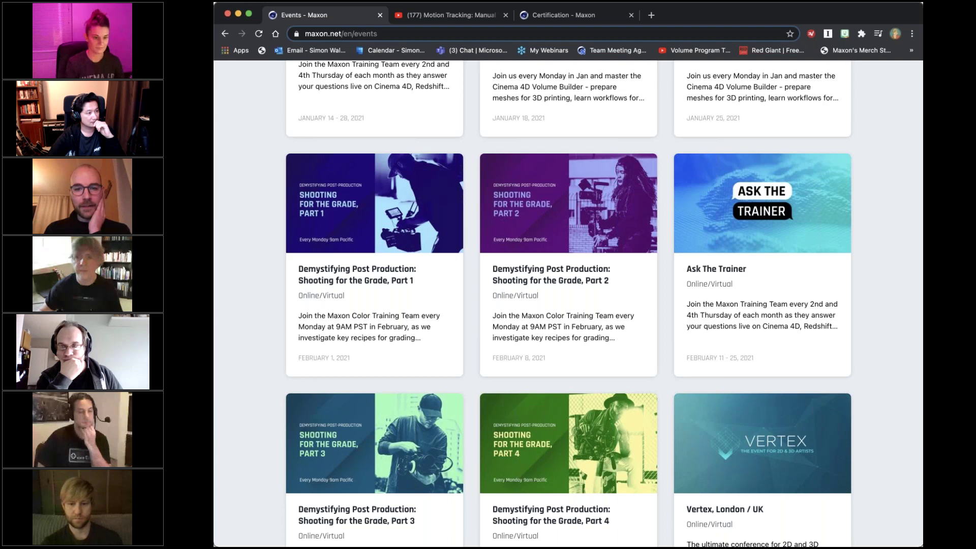
# - Switch to the browser and look through the upcoming events on the Maxon events page
pyautogui.scroll(2, 258, 121)
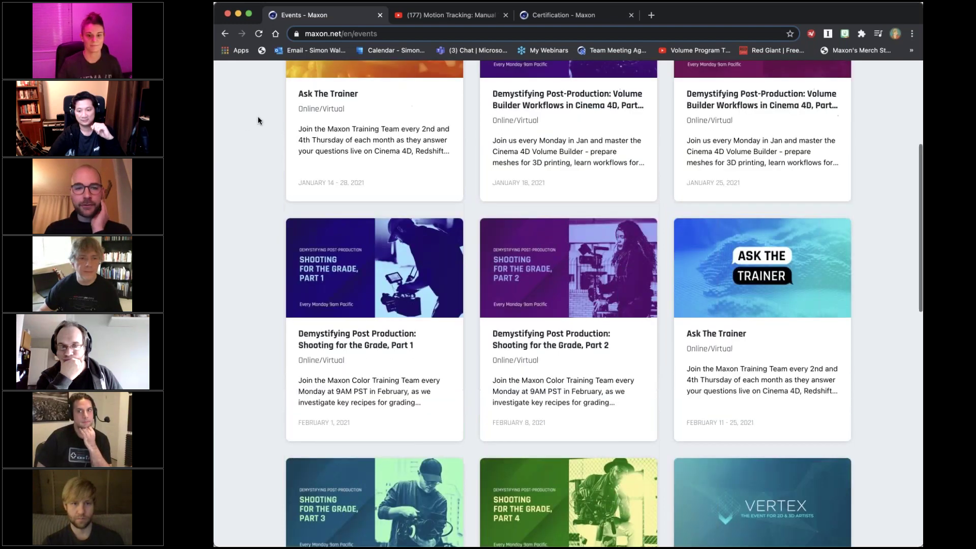
pyautogui.scroll(5, 258, 121)
pyautogui.click(373, 242)
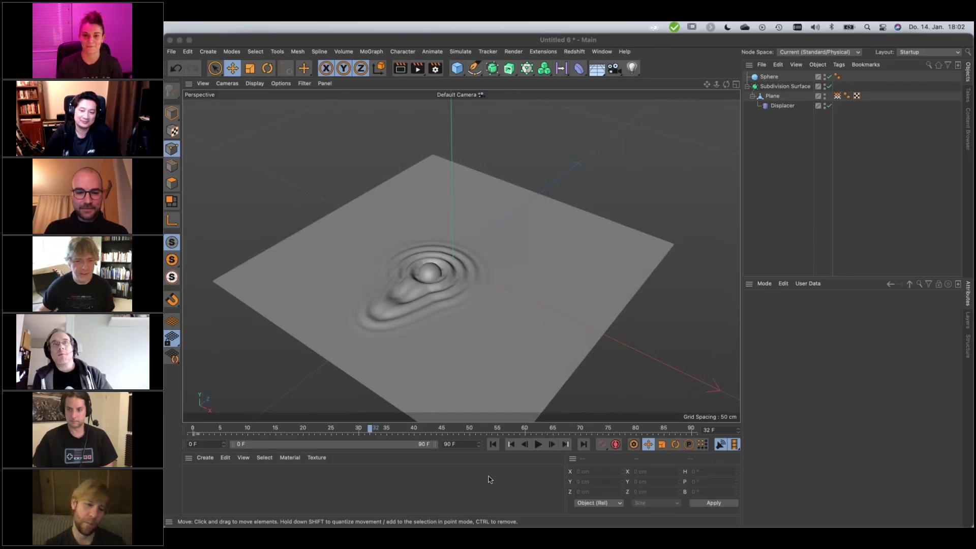
# - Switch to the Cinema 4D scene with the moving sphere, replay its ripple from the start and stop at frame 40
pyautogui.click(492, 445)
pyautogui.click(493, 444)
pyautogui.click(538, 445)
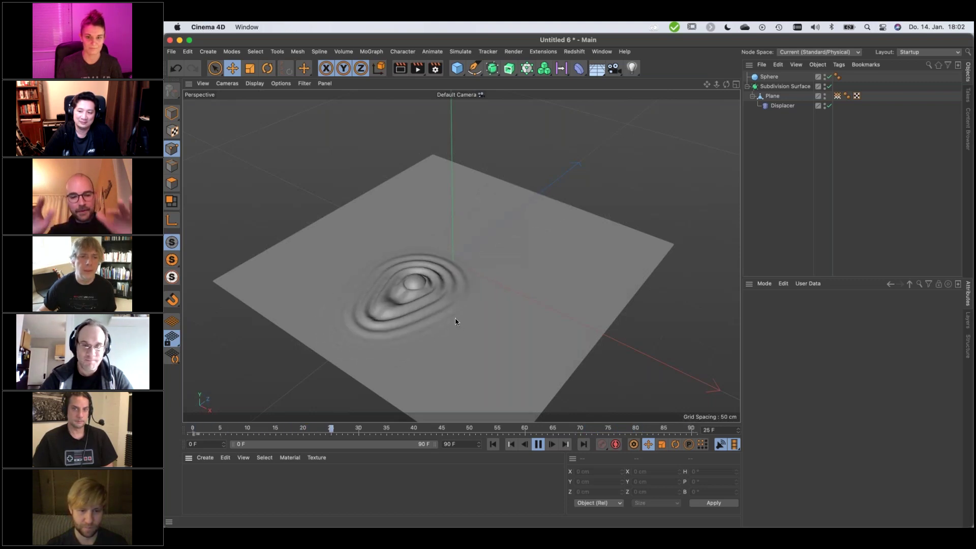
pyautogui.click(539, 444)
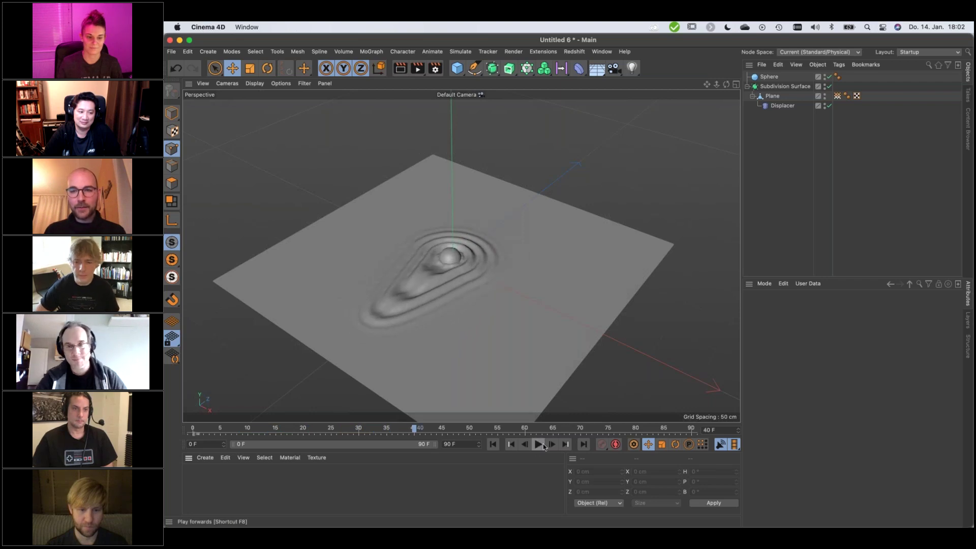
# - Disable every field layer of the plane's vertex map except the Sphere layer outside the folder
pyautogui.click(838, 97)
pyautogui.scroll(-2, 956, 350)
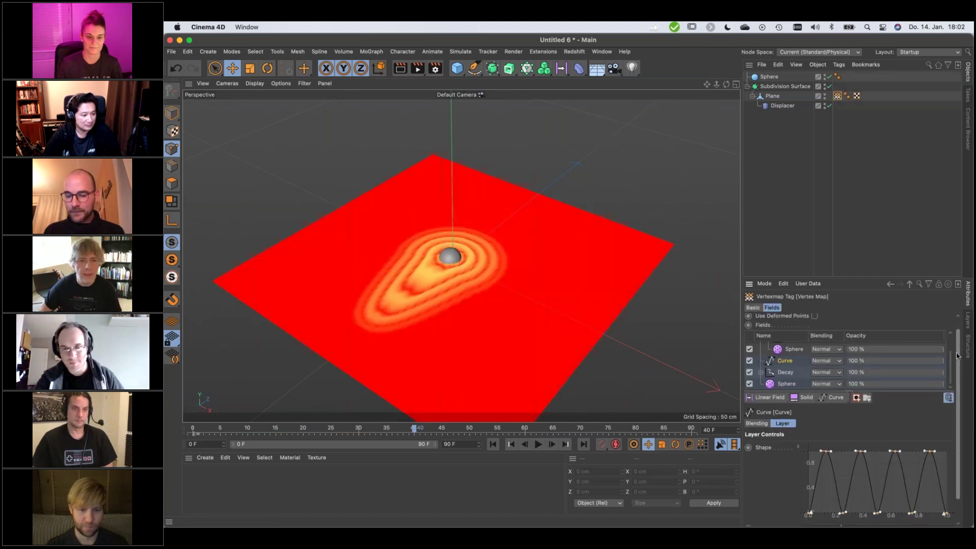
pyautogui.click(786, 381)
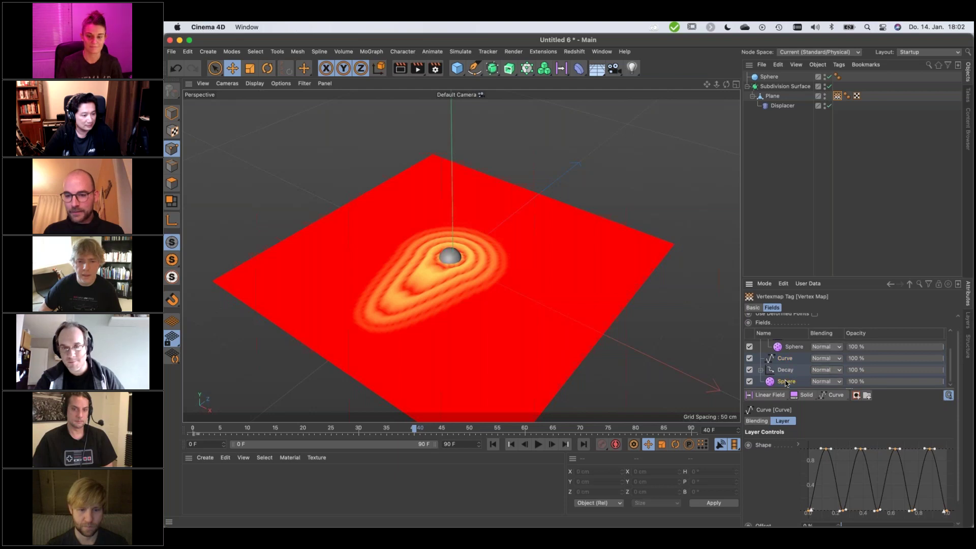
pyautogui.moveTo(750, 347); pyautogui.dragTo(749, 370)
pyautogui.scroll(3, 743, 363)
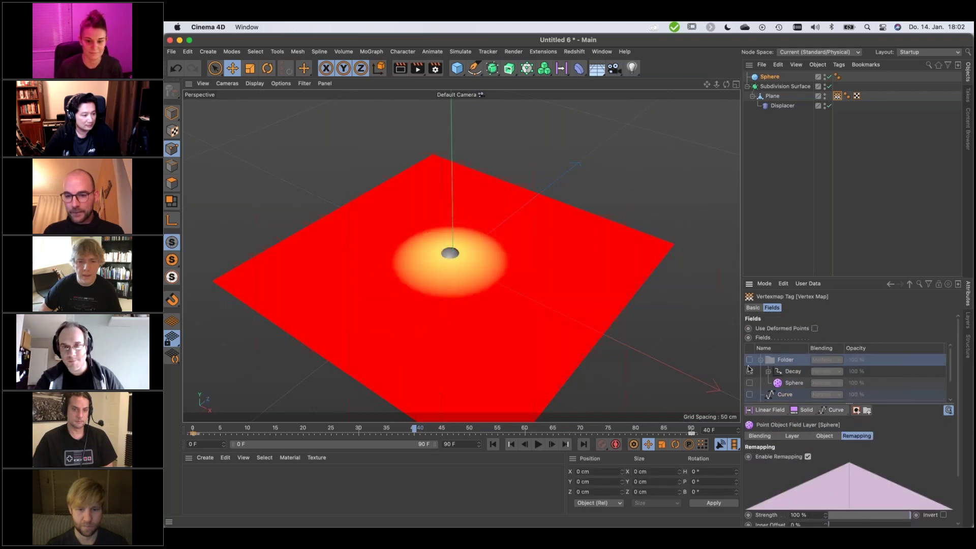
# - Re-enable the Decay and Curve layers outside the folder and check the Curve layer's animation speed and After Curve settings
pyautogui.scroll(-3, 757, 377)
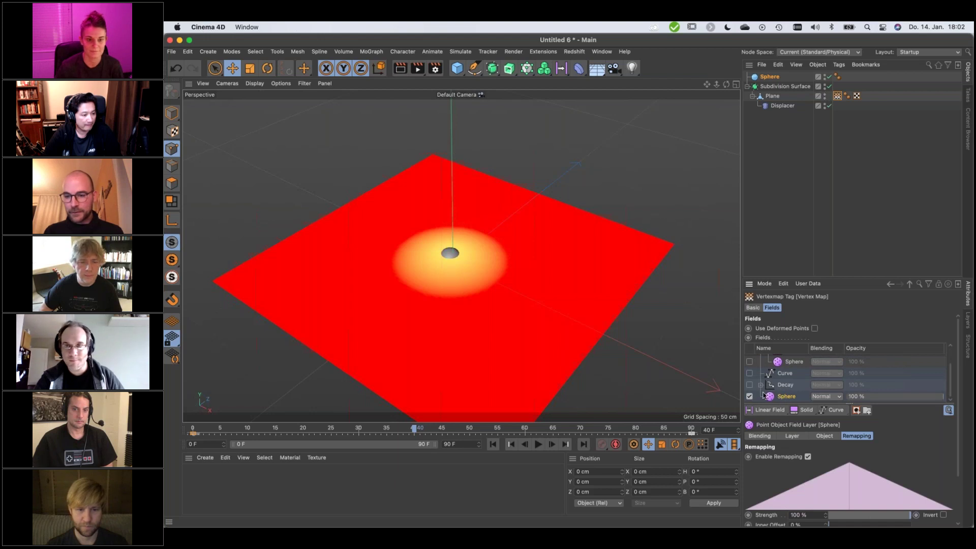
pyautogui.click(749, 385)
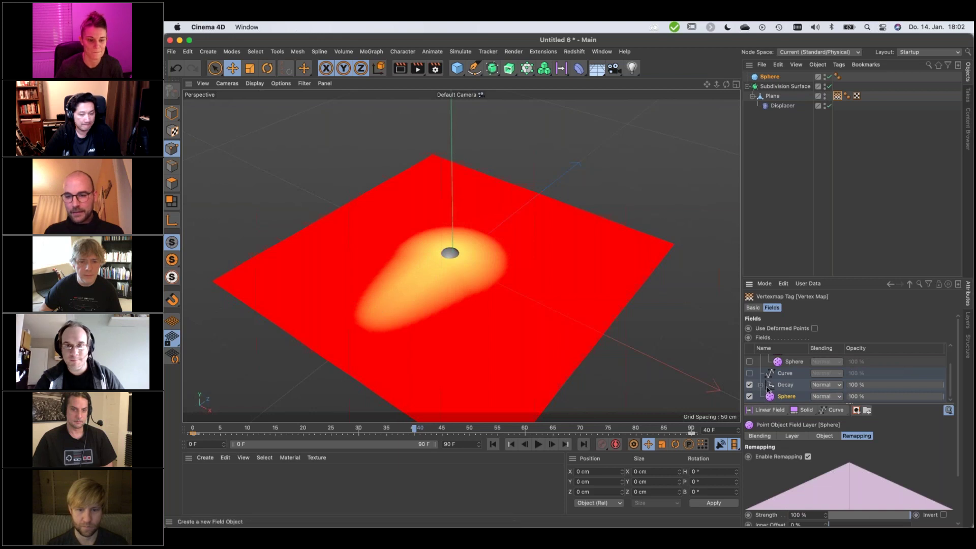
pyautogui.click(783, 375)
pyautogui.click(750, 374)
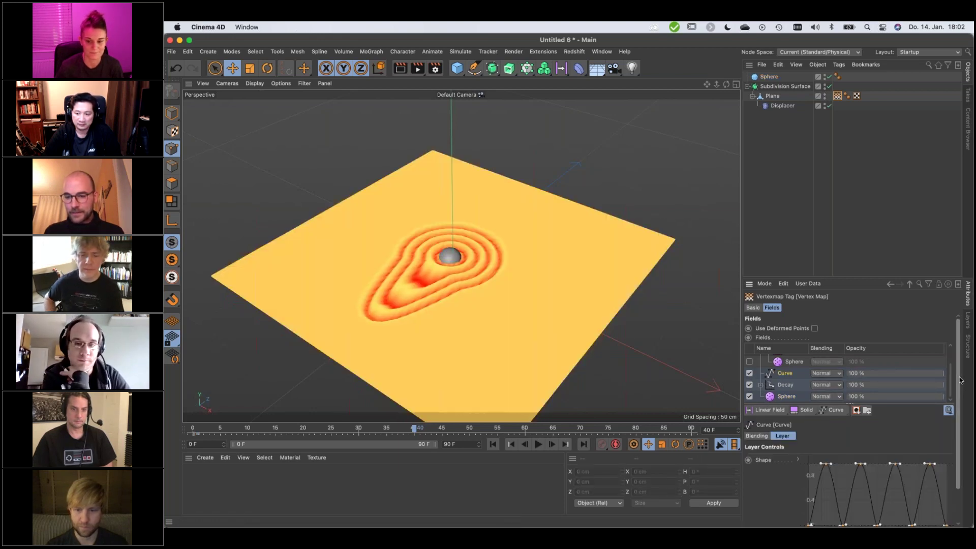
pyautogui.scroll(-2, 895, 447)
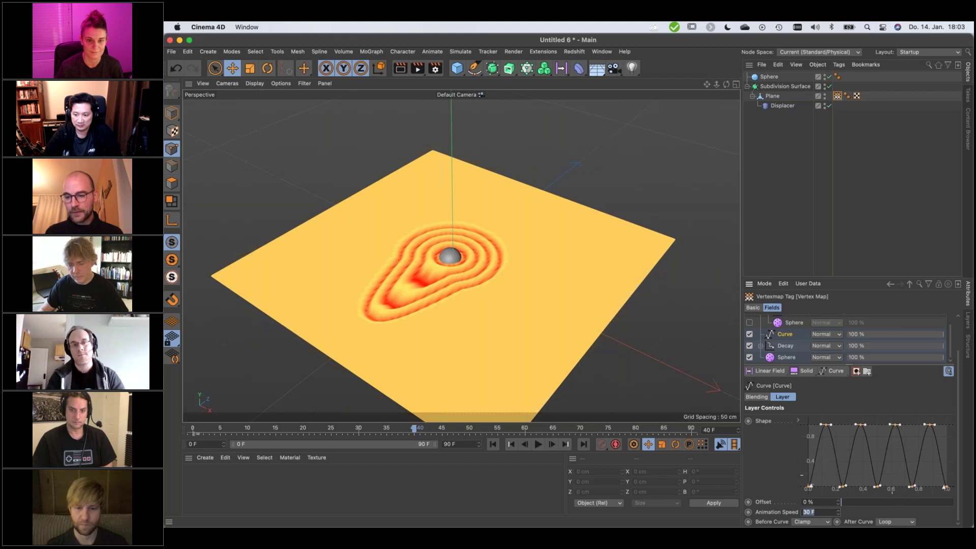
pyautogui.click(856, 522)
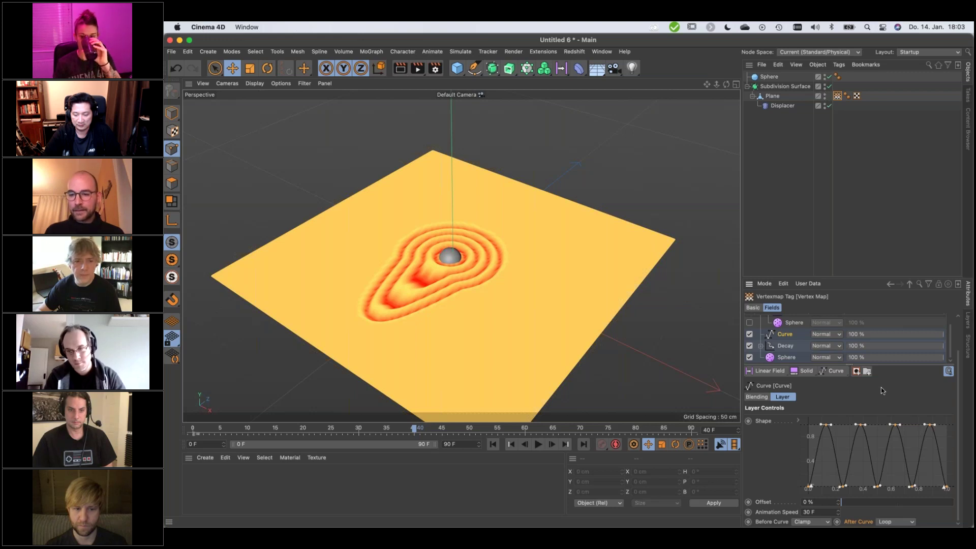
# - Set the contour mode of the active Sphere layer's remapping to Curve
pyautogui.click(787, 357)
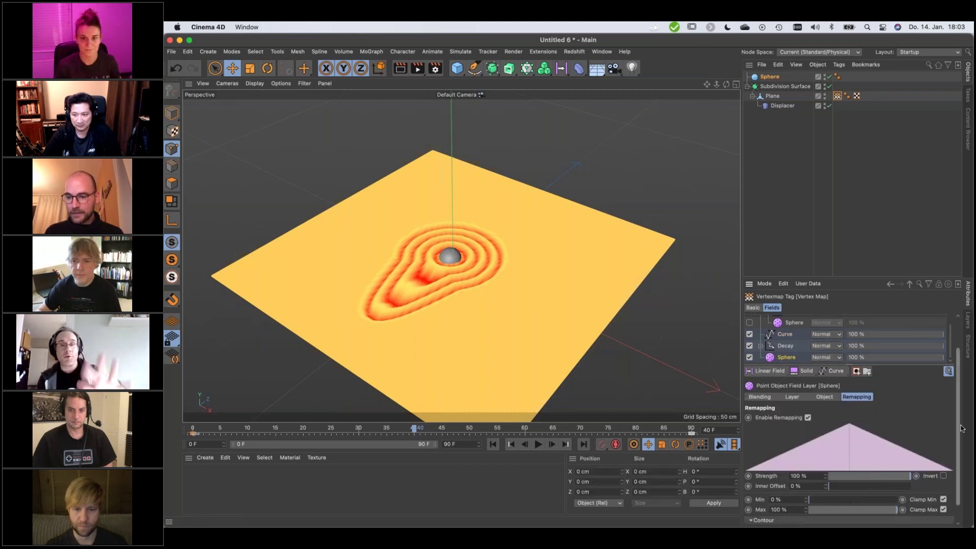
pyautogui.scroll(-2, 937, 369)
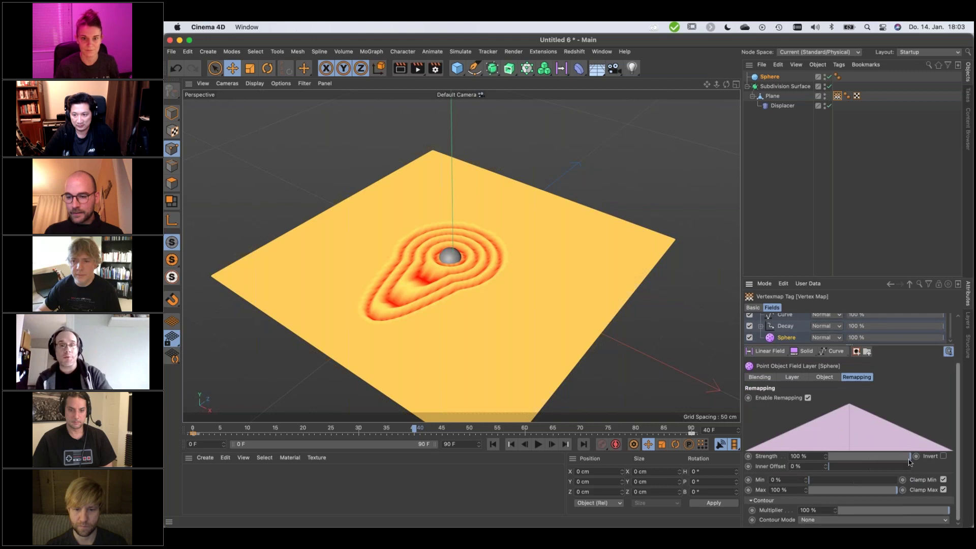
pyautogui.click(810, 520)
pyautogui.click(811, 510)
pyautogui.scroll(-5, 778, 483)
pyautogui.scroll(-1, 778, 489)
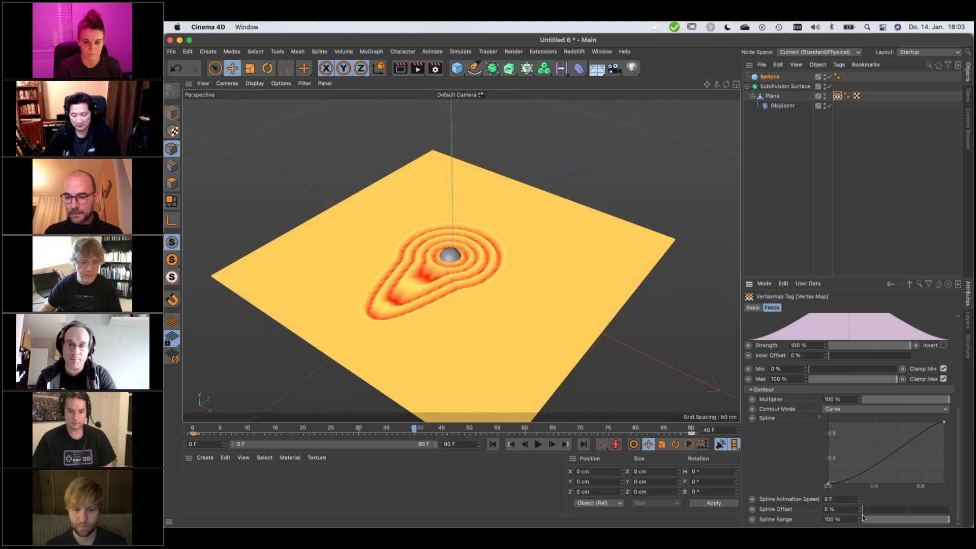
# - Set the spline range of the Sphere layer's contour to 400 %
pyautogui.click(838, 519)
pyautogui.write('40')
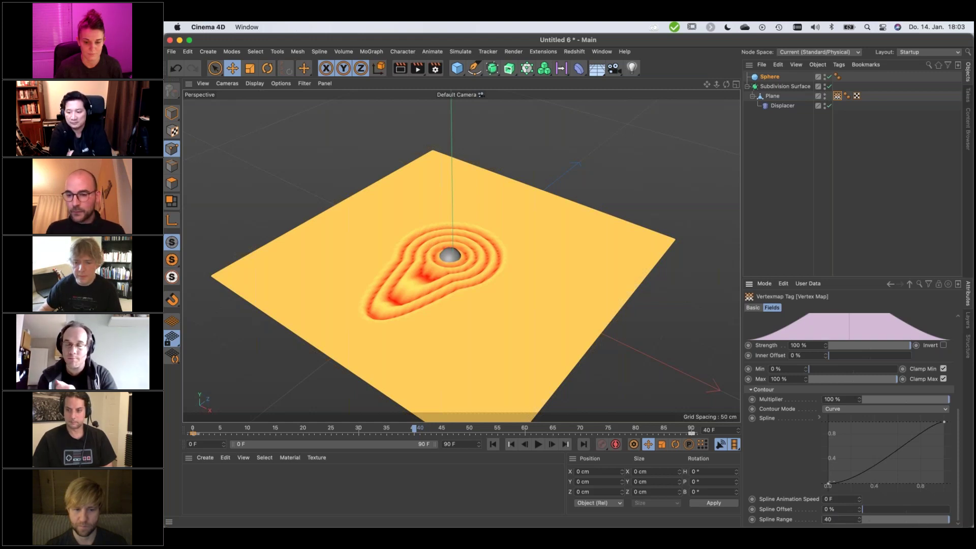
pyautogui.write('0')
pyautogui.press('Return')
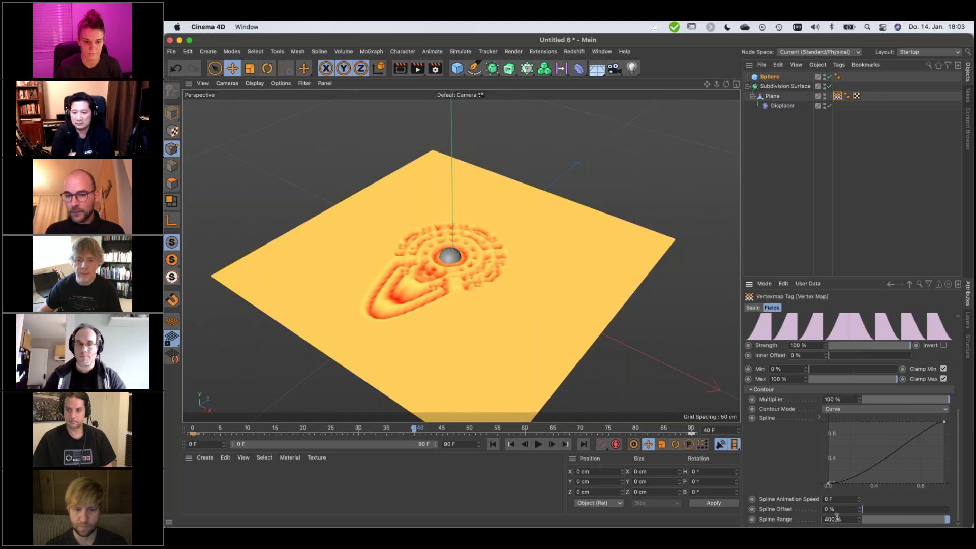
pyautogui.scroll(3, 883, 384)
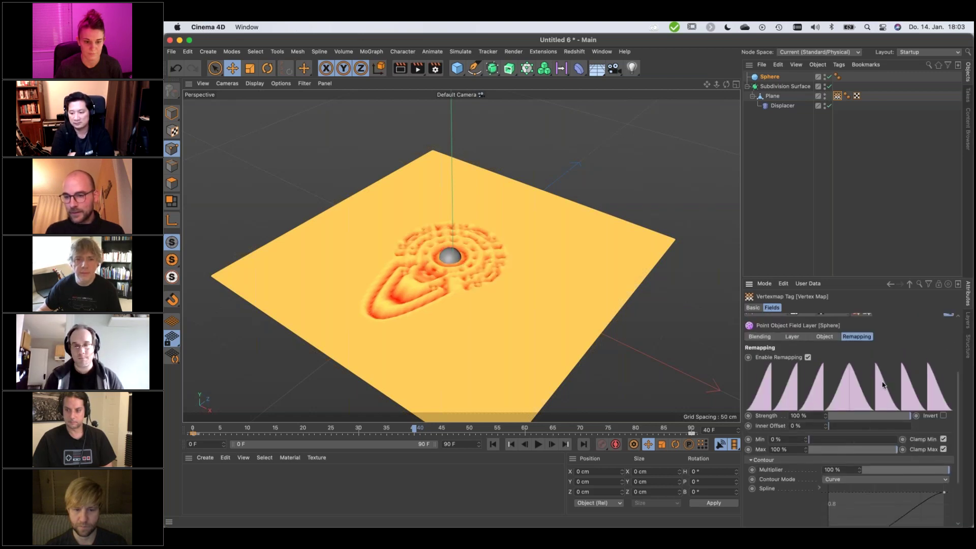
# - Reshape the Sphere layer's contour spline into a single bell with both ends at zero and the middle point raised to about 0.85
pyautogui.scroll(-3, 960, 419)
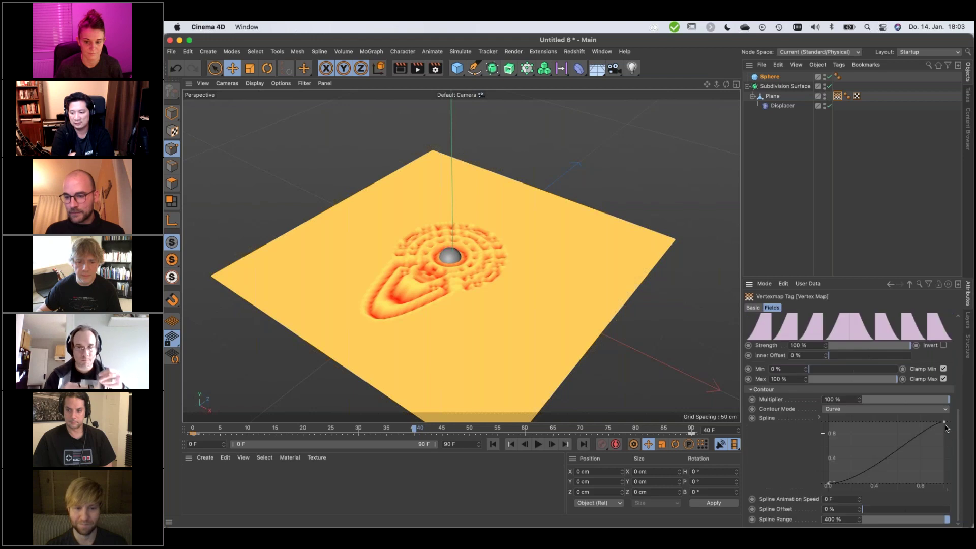
pyautogui.moveTo(929, 422); pyautogui.dragTo(929, 483)
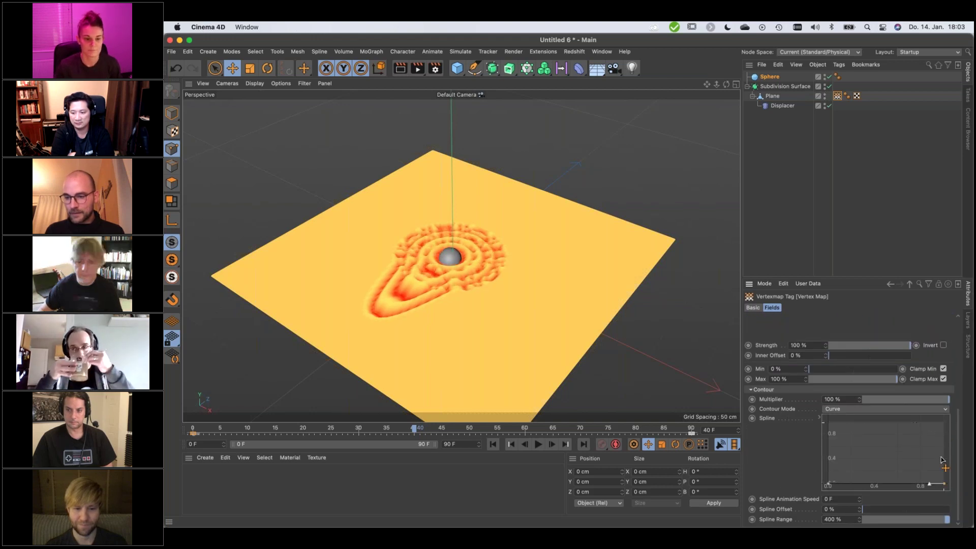
pyautogui.scroll(5, 902, 487)
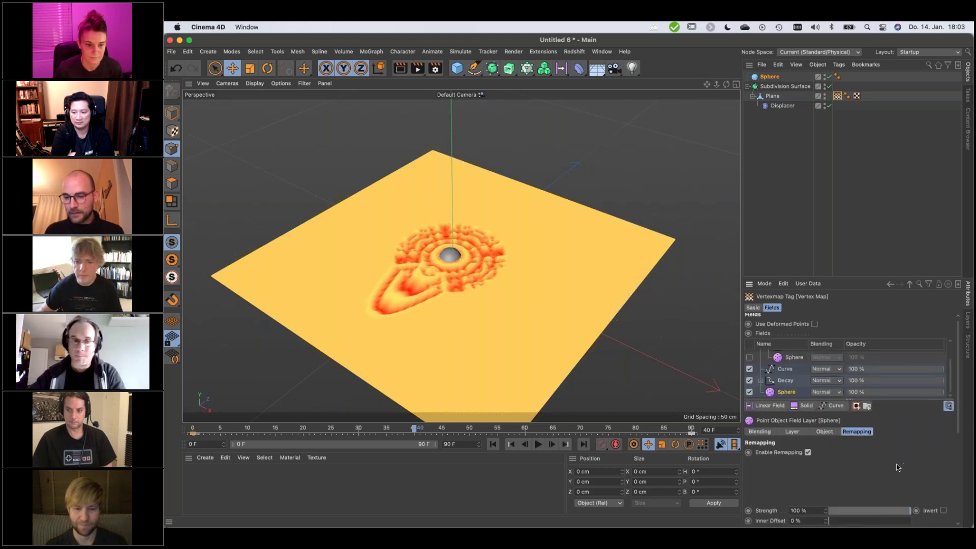
pyautogui.scroll(-5, 864, 505)
pyautogui.scroll(-1, 880, 447)
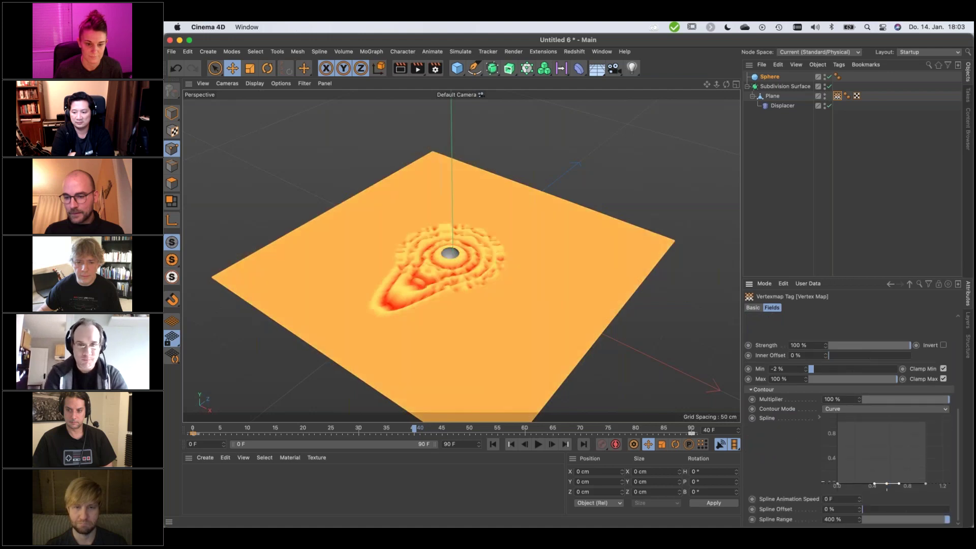
pyautogui.moveTo(886, 483); pyautogui.dragTo(880, 431)
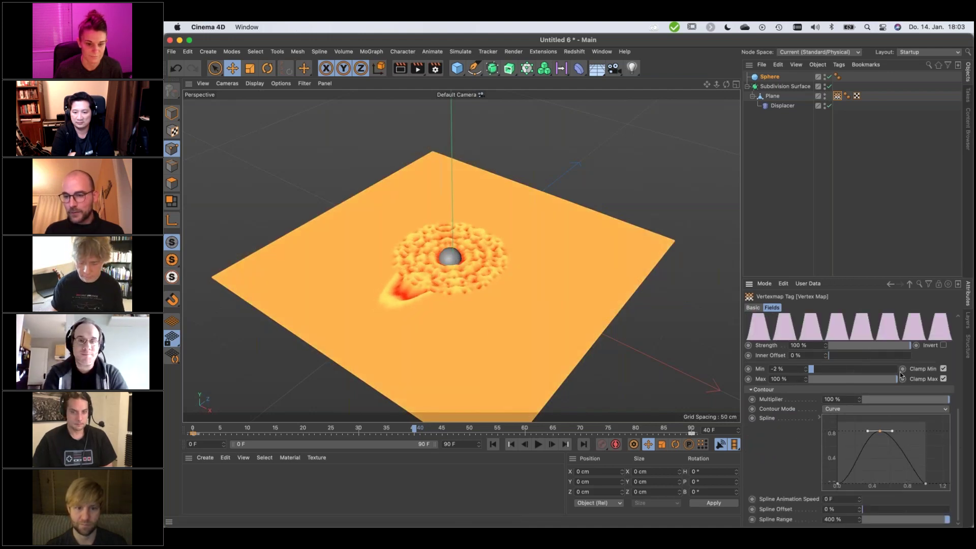
# - Set the contour's spline animation speed to 30 F for the Sphere layer
pyautogui.click(844, 500)
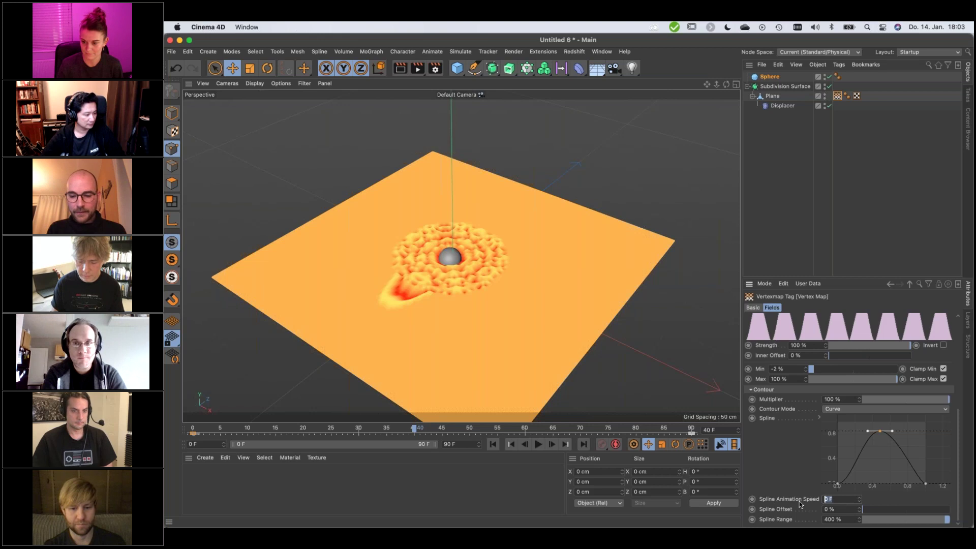
pyautogui.write('3')
pyautogui.press('Return')
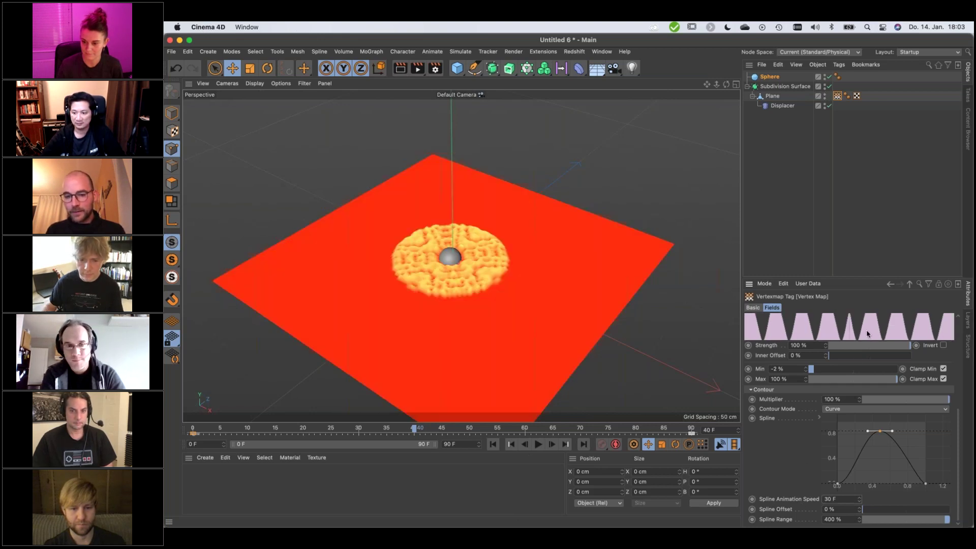
pyautogui.scroll(2, 884, 341)
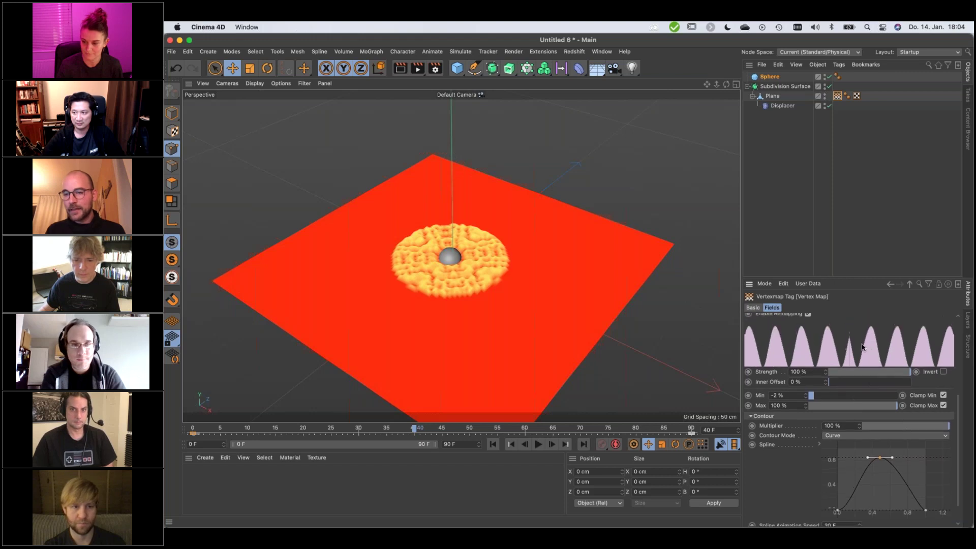
pyautogui.scroll(10, 773, 375)
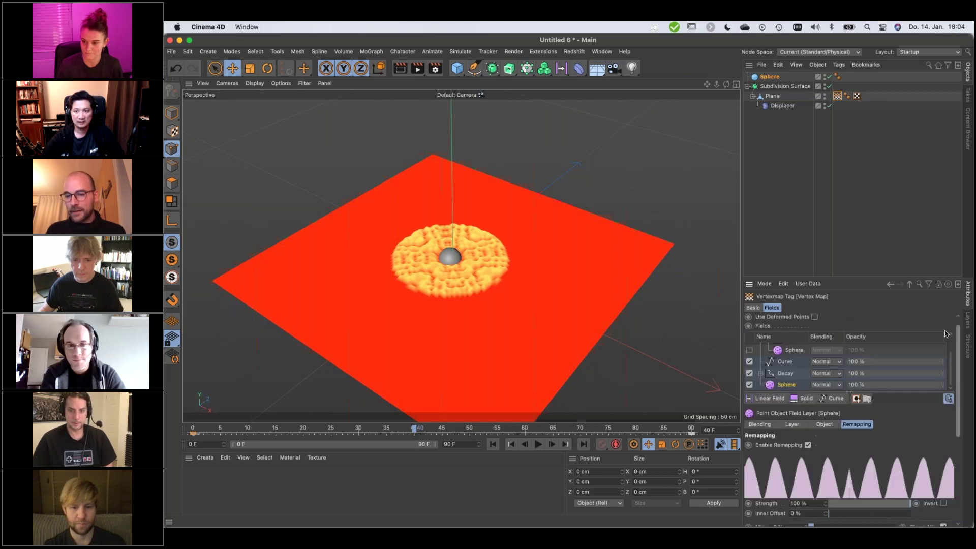
# - Re-enable the field folder with its Decay and Sphere layers in the vertex map, and select the folder's Sphere layer
pyautogui.scroll(2, 775, 373)
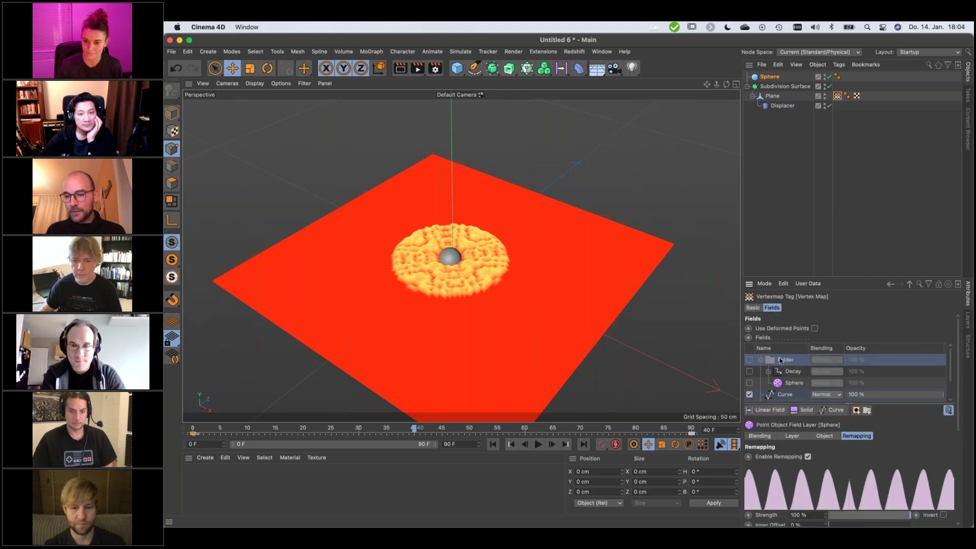
pyautogui.click(781, 361)
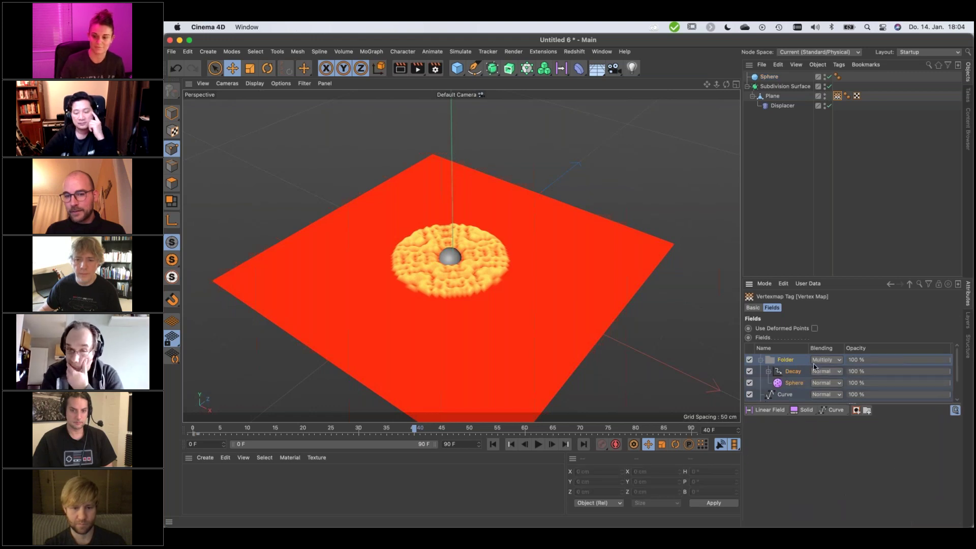
pyautogui.click(791, 385)
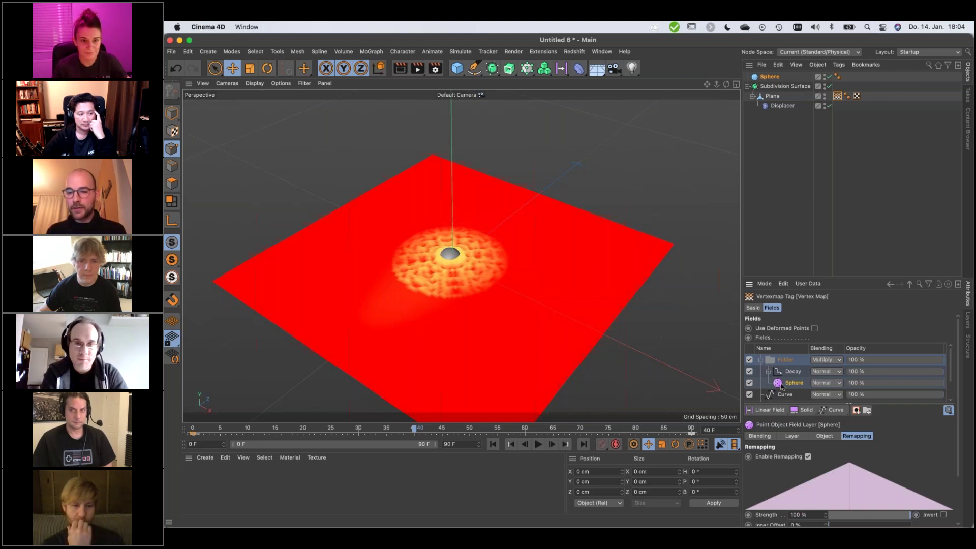
# - Set the contour mode to None in the remapping of the Sphere layer below the ungrouped Decay layer
pyautogui.scroll(-2, 786, 397)
pyautogui.click(786, 396)
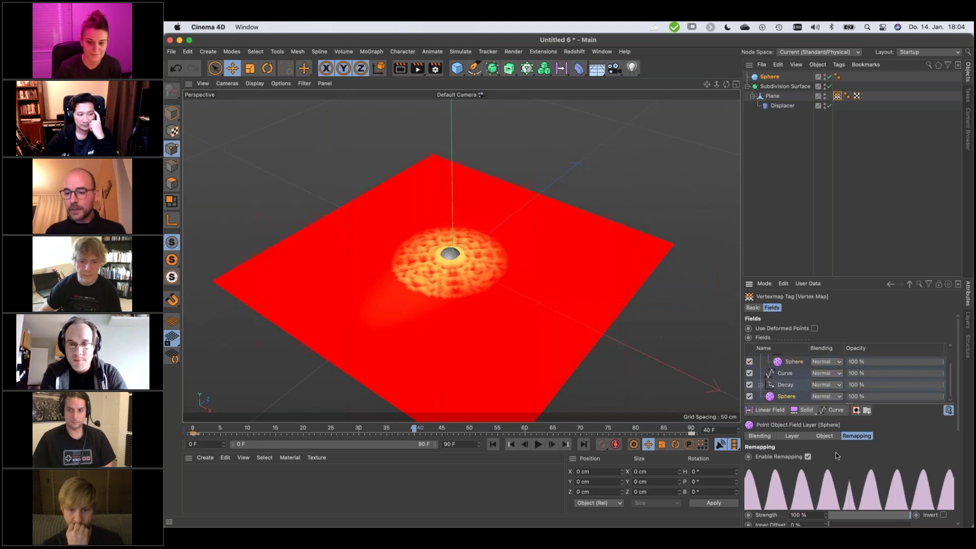
pyautogui.scroll(-2, 836, 453)
pyautogui.click(844, 508)
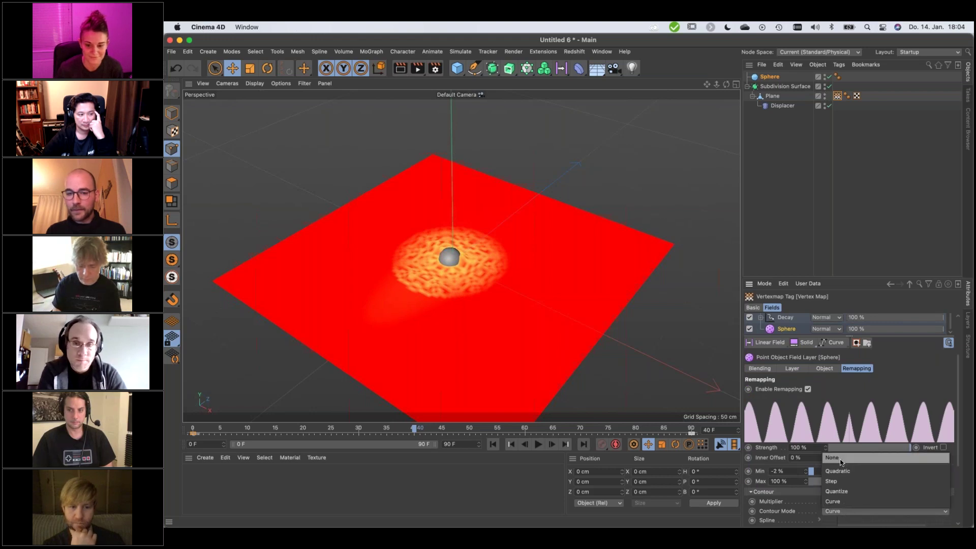
pyautogui.click(844, 465)
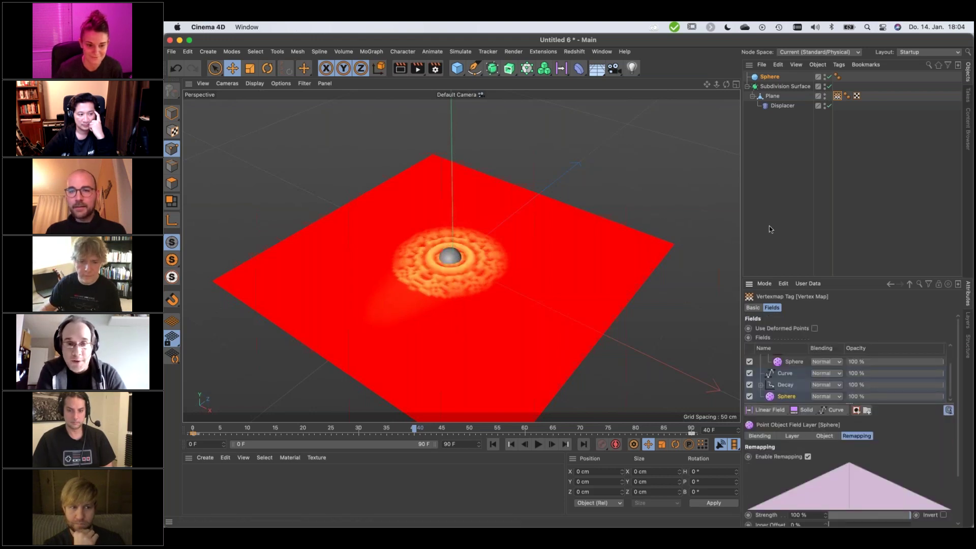